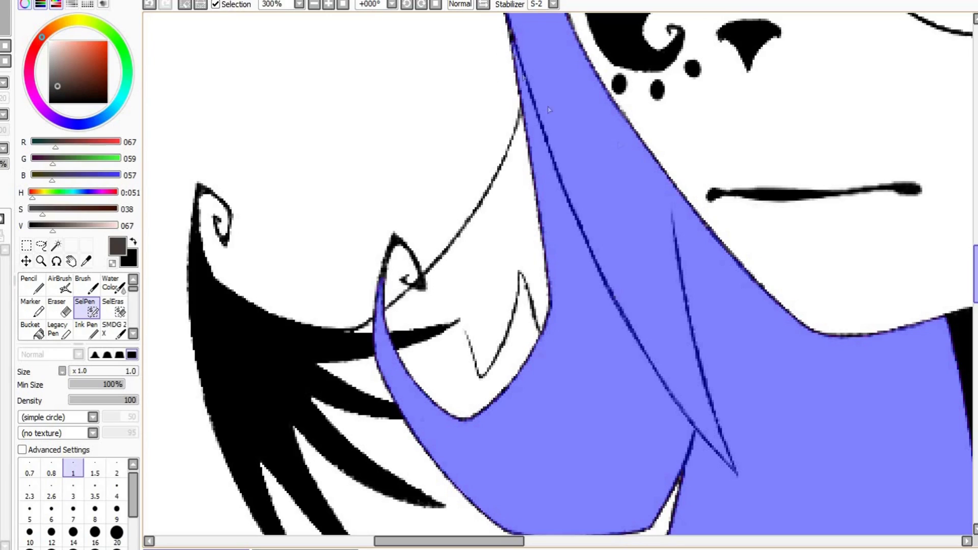
# Touch up the hair selection along the strands over the chest and the curled strand tip, using the selection pen at size 3.5.
pyautogui.moveTo(449, 541); pyautogui.dragTo(490, 541)
pyautogui.moveTo(562, 352); pyautogui.dragTo(525, 72)
pyautogui.scroll(1, 527, 399)
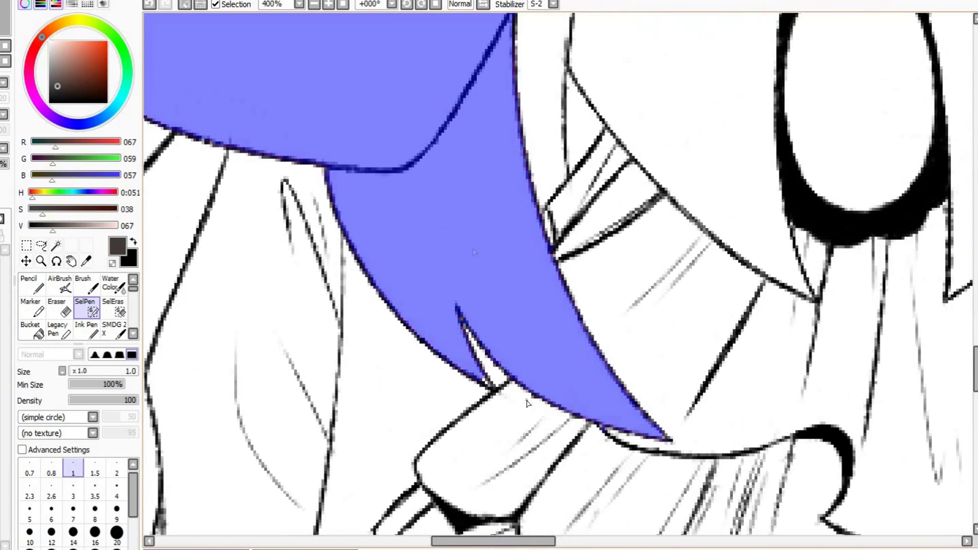
pyautogui.scroll(-3, 492, 399)
pyautogui.scroll(4, 713, 293)
pyautogui.click(97, 488)
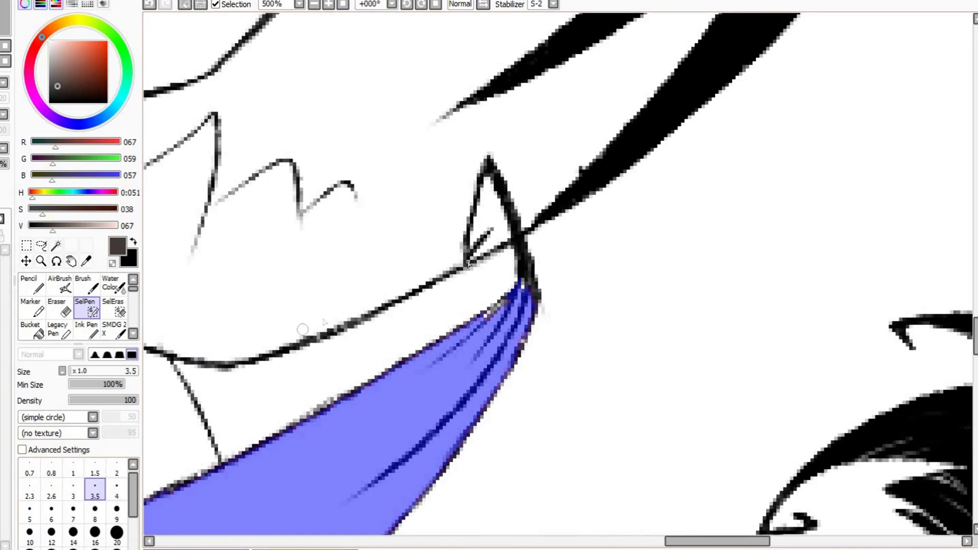
pyautogui.scroll(-3, 825, 178)
# Add the enclosed section beside the ear to the hair selection with the Magic Wand and touch up strand edges with the selection pen at size 3.
pyautogui.press('w')
pyautogui.click(387, 433)
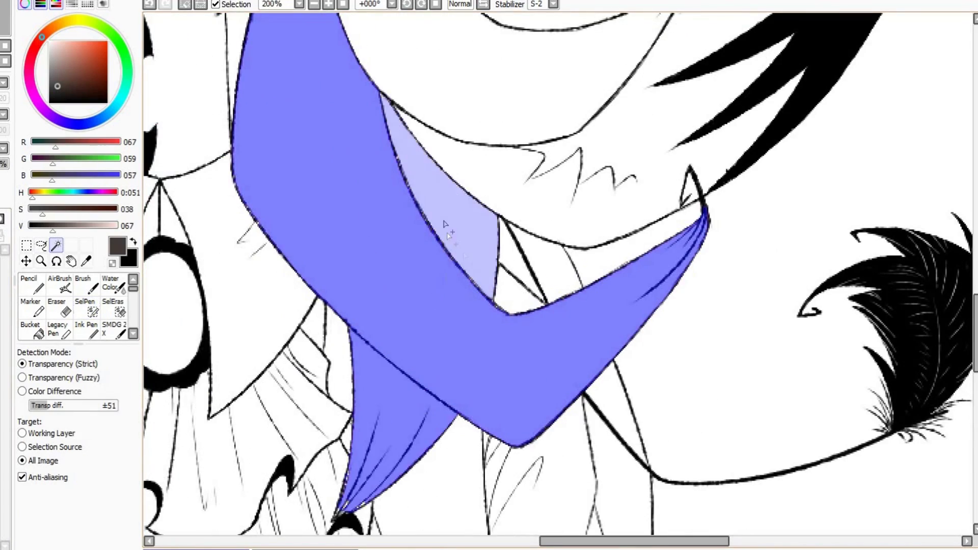
pyautogui.scroll(4, 337, 530)
pyautogui.press('s')
pyautogui.press('[')
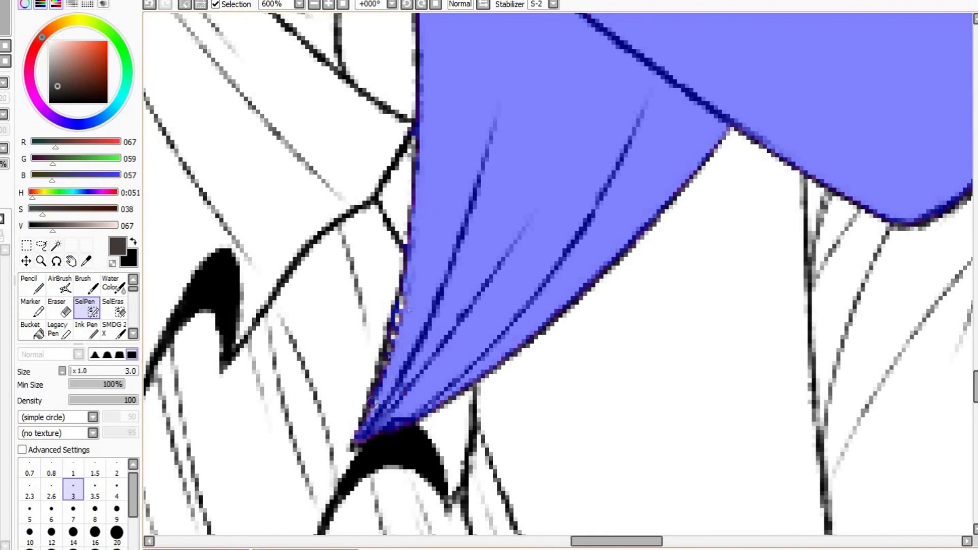
pyautogui.scroll(-3, 398, 360)
pyautogui.scroll(2, 345, 446)
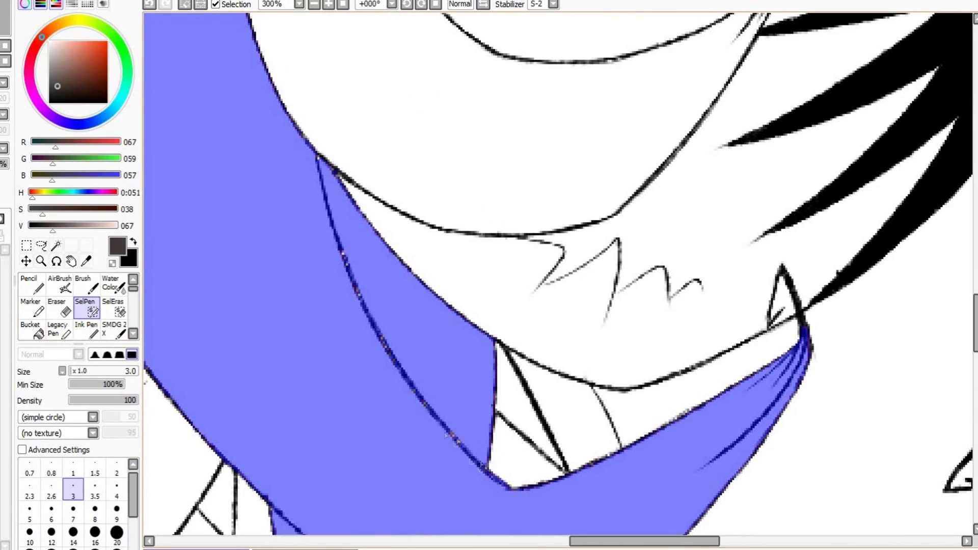
pyautogui.scroll(-1, 307, 185)
pyautogui.press('w')
pyautogui.scroll(-1, 444, 295)
pyautogui.click(448, 318)
pyautogui.hotkey('ctrl', 'z')
# Reduce the selection pen size and paint over a missed spot along the edge of the hair selection.
pyautogui.scroll(-1, 483, 264)
pyautogui.scroll(5, 386, 176)
pyautogui.press('b')
pyautogui.press('s')
pyautogui.press('[')
pyautogui.press('[')
pyautogui.moveTo(414, 240); pyautogui.dragTo(412, 252)
# Add another hair area with the Magic Wand and touch up the curled tip beside the black ear markings with the selection pen at size 1.
pyautogui.press('w')
pyautogui.click(237, 222)
pyautogui.scroll(-6, 378, 210)
pyautogui.scroll(7, 441, 438)
pyautogui.press('s')
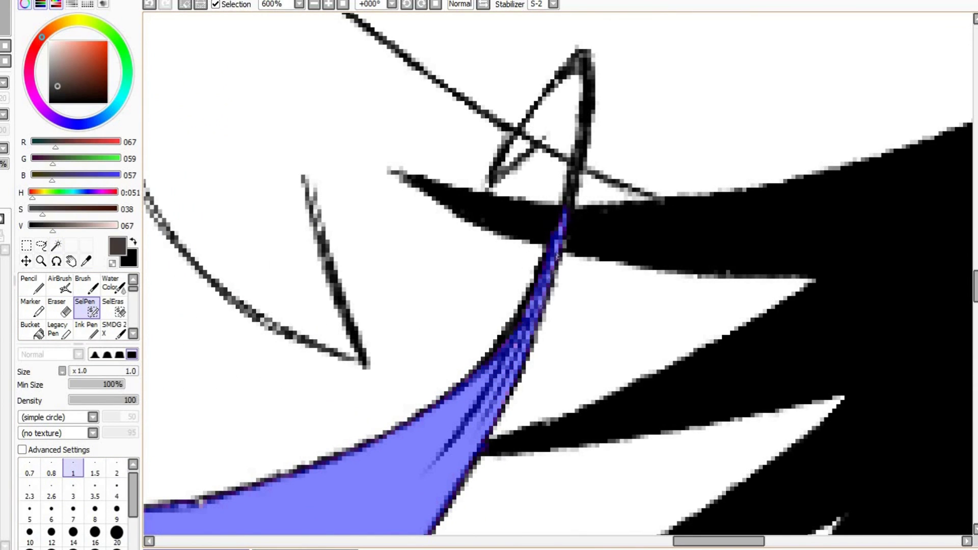
pyautogui.scroll(-5, 544, 301)
pyautogui.scroll(4, 383, 195)
# Extend the hair selection over the fine lines of the parting and the small shaded tuft at the base of the horns.
pyautogui.press('w')
pyautogui.press('b')
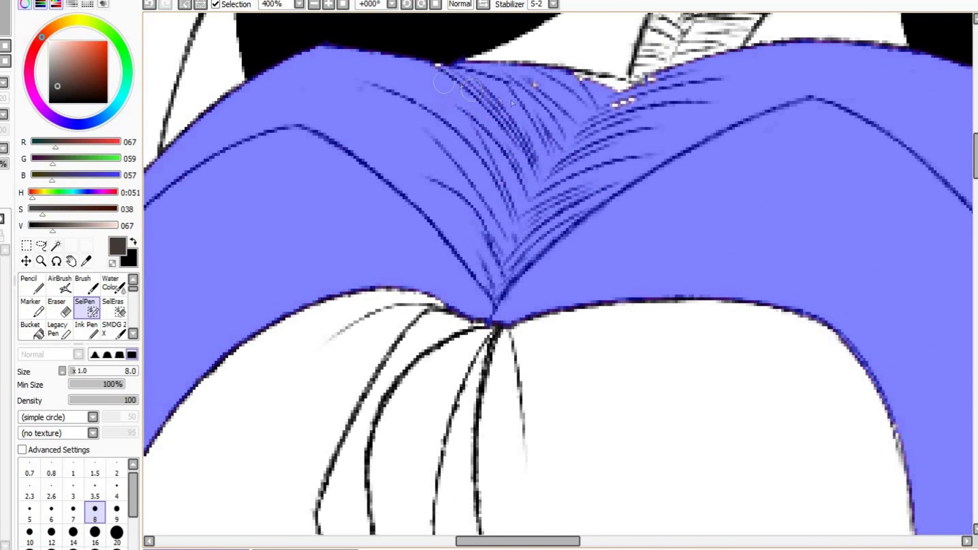
pyautogui.hotkey('ctrl', 'z')
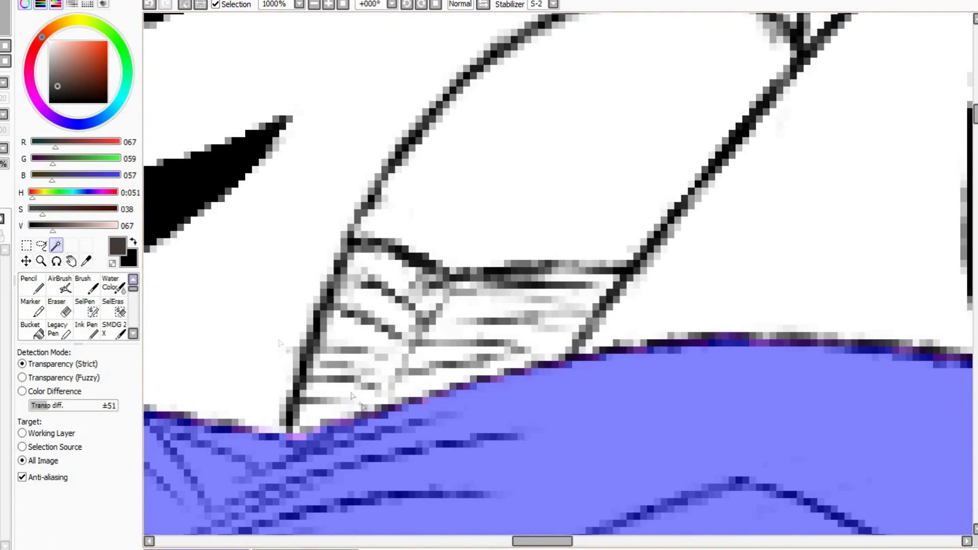
pyautogui.click(351, 396)
pyautogui.press('s')
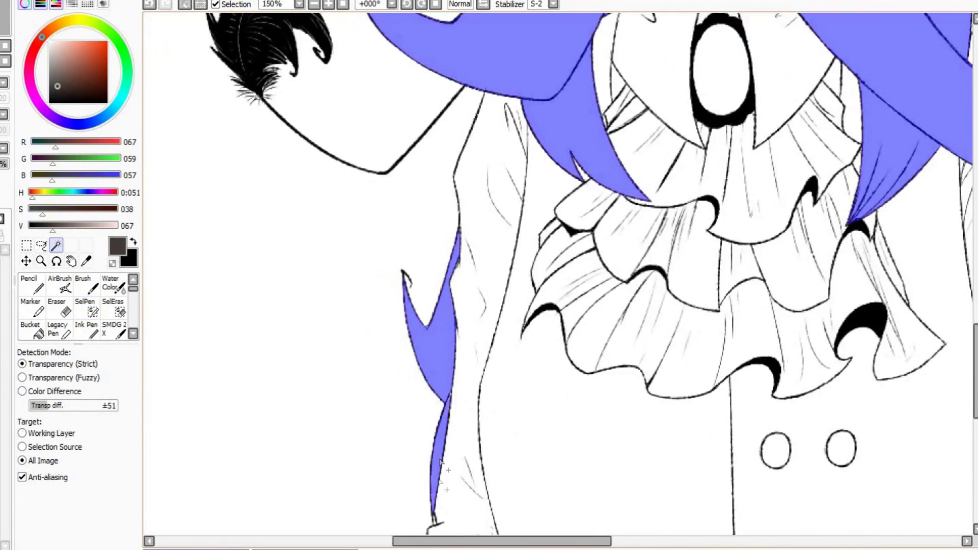
# Add the back hair beside both sleeves to the selection and touch up its edges with the selection pen at size 0.8.
pyautogui.scroll(5, 433, 519)
pyautogui.click(434, 519)
pyautogui.scroll(-1, 440, 405)
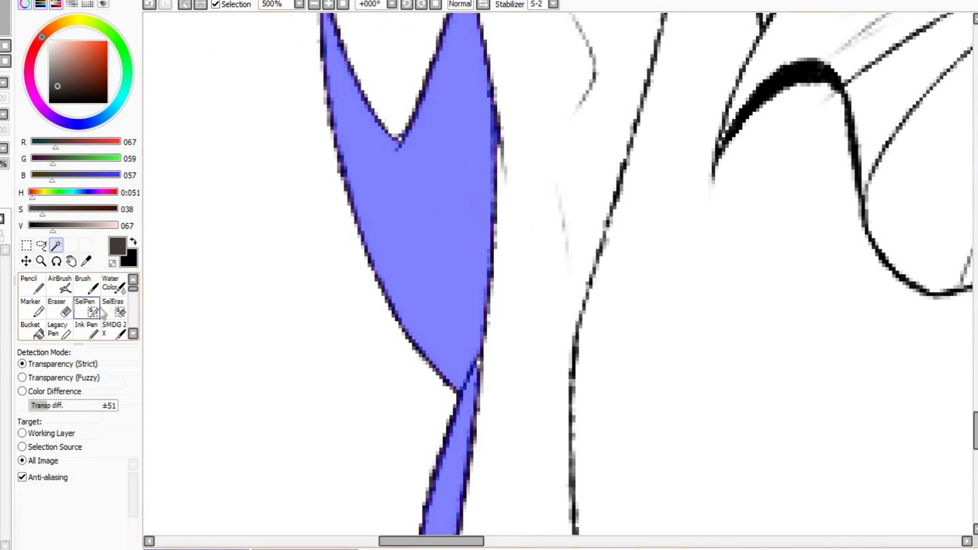
pyautogui.click(87, 307)
pyautogui.moveTo(974, 431); pyautogui.dragTo(974, 408)
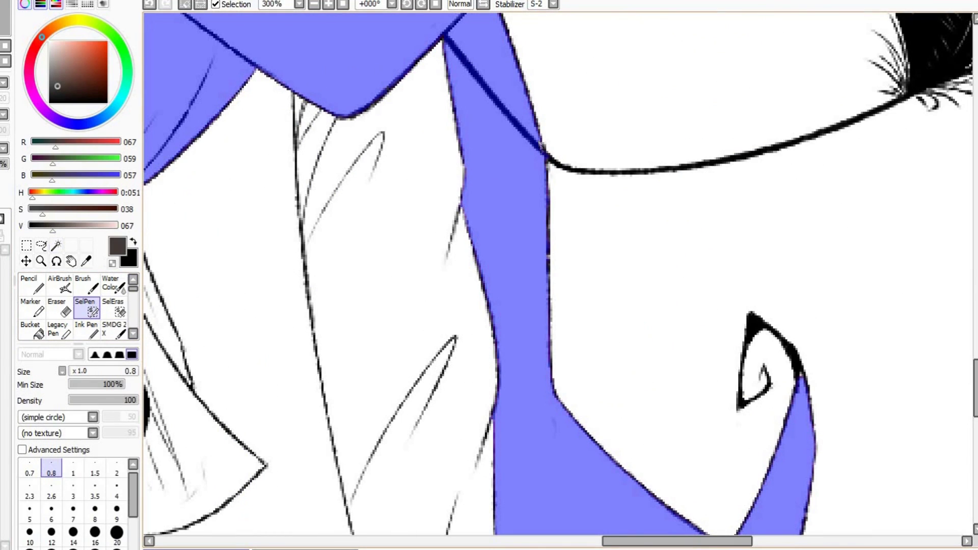
pyautogui.moveTo(974, 388); pyautogui.dragTo(974, 438)
pyautogui.scroll(1, 855, 433)
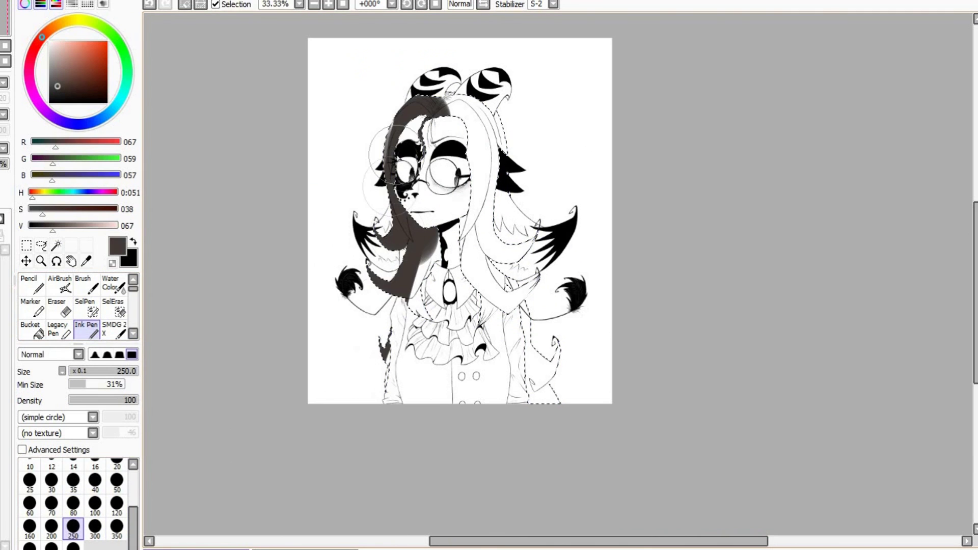
# Fill the selected hair with dark brown (67, 59, 57) using the Ink Pen at size 250, and deselect.
pyautogui.moveTo(398, 154); pyautogui.dragTo(423, 290)
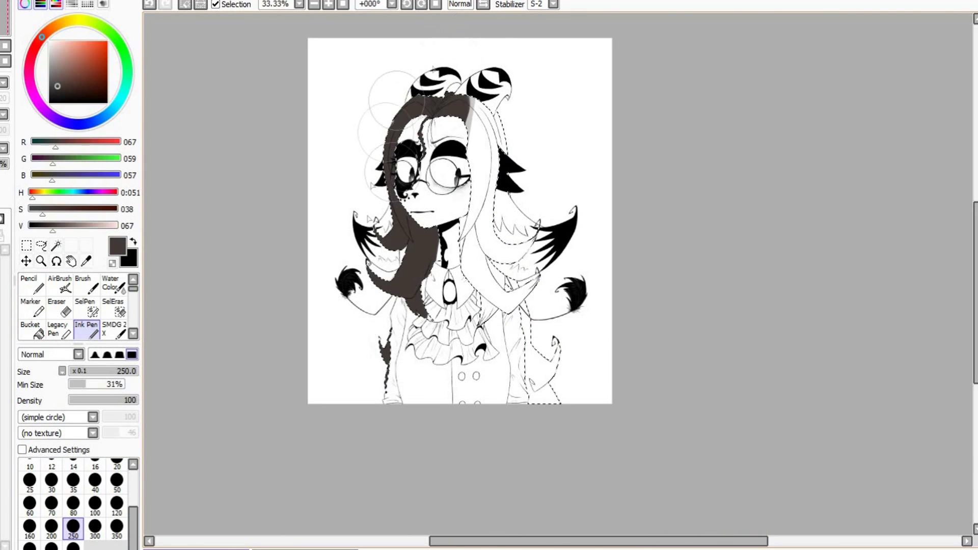
pyautogui.moveTo(454, 110); pyautogui.dragTo(514, 305)
pyautogui.moveTo(538, 346); pyautogui.dragTo(545, 395)
pyautogui.click(185, 5)
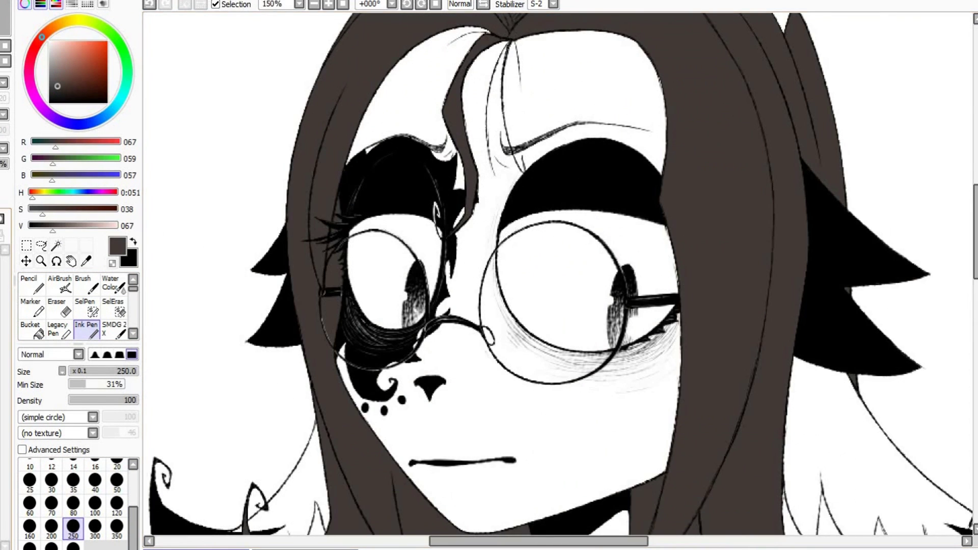
# Sample the light gray (171, 168, 170) from the reference drawing's swatches and return to the line art with the Ink Pen at size 100.
pyautogui.click(305, 548)
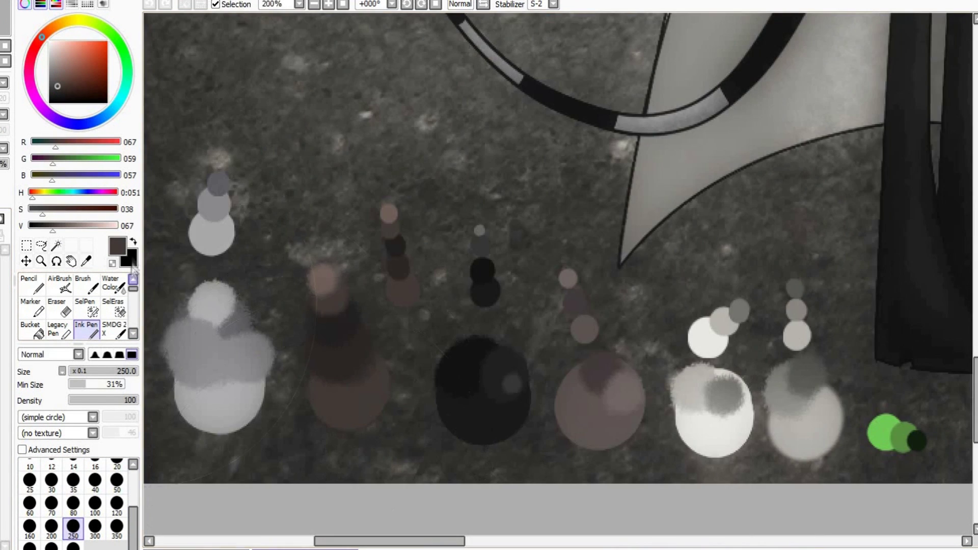
pyautogui.click(86, 261)
pyautogui.click(219, 392)
pyautogui.click(195, 548)
pyautogui.click(87, 330)
pyautogui.click(93, 507)
pyautogui.moveTo(476, 487); pyautogui.dragTo(423, 451)
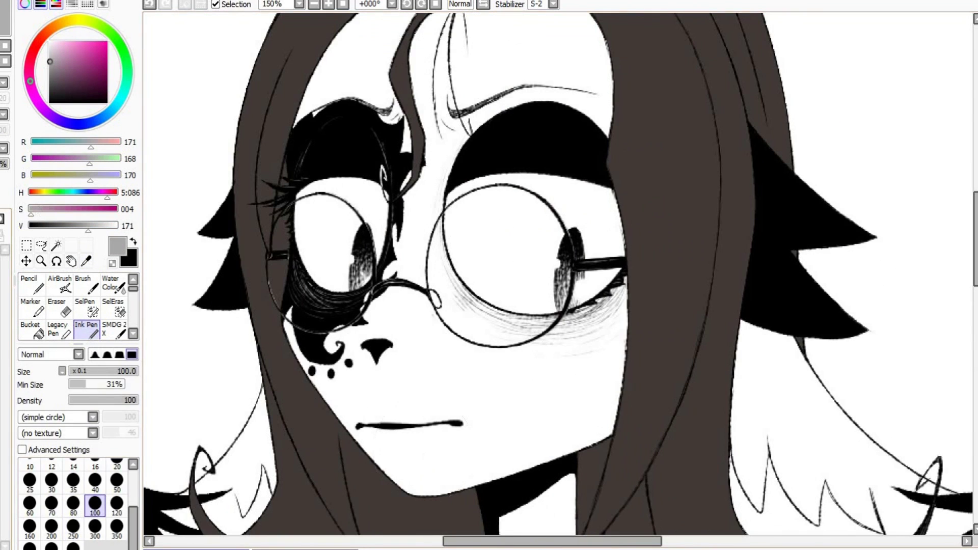
# Select the face and forehead areas with the Magic Wand and cover the brow edge with the selection pen at size 9.
pyautogui.click(56, 245)
pyautogui.click(408, 387)
pyautogui.click(418, 214)
pyautogui.click(365, 81)
pyautogui.click(510, 67)
pyautogui.click(92, 310)
pyautogui.moveTo(291, 134); pyautogui.dragTo(316, 109)
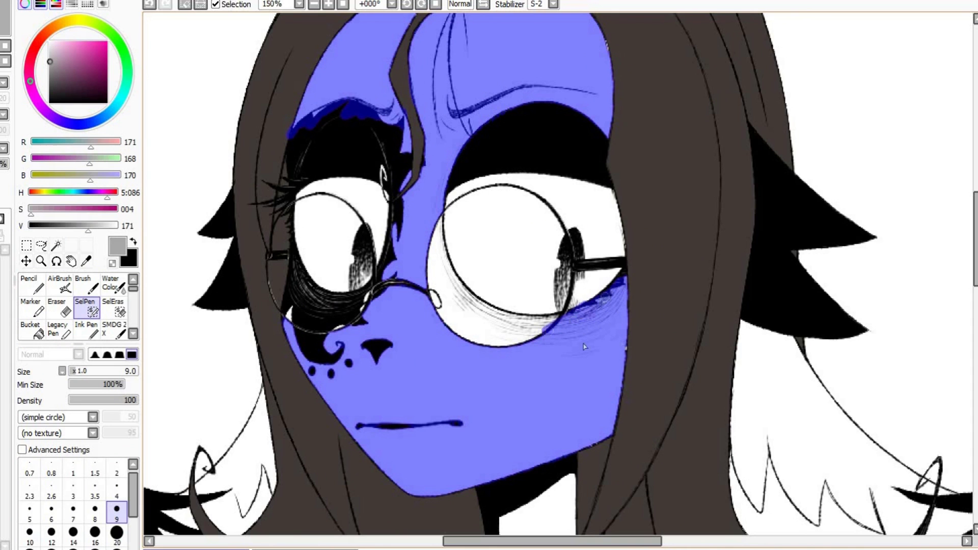
# Add the skin under the eye inside the larger glasses lens to the face selection.
pyautogui.press('w')
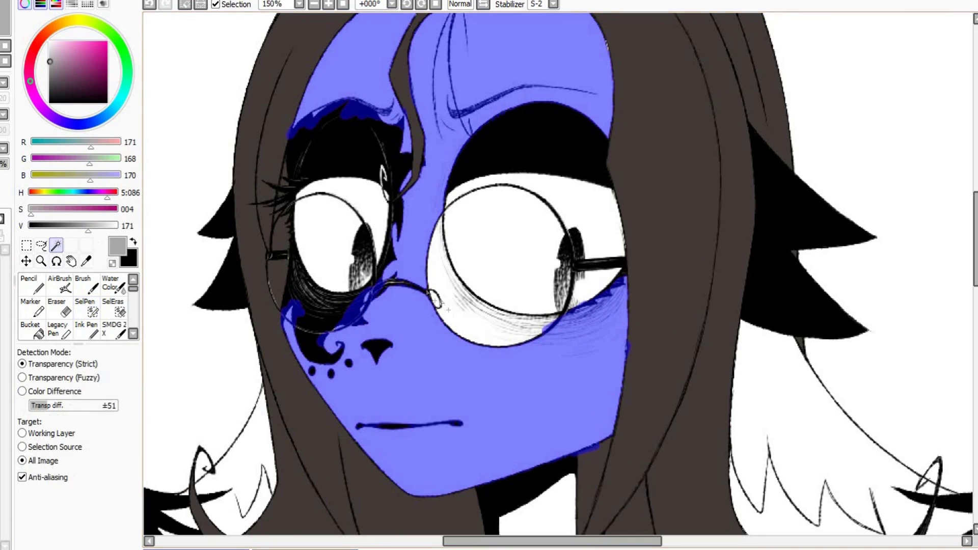
pyautogui.click(451, 311)
pyautogui.press('s')
pyautogui.scroll(4, 480, 312)
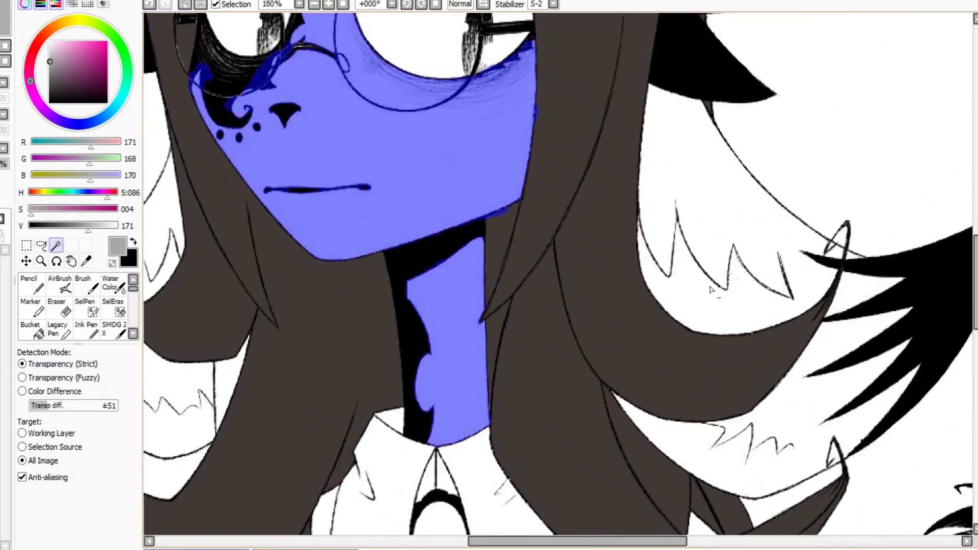
# Add both ears to the skin selection, including the gaps between the black markings and inside the curled strand tip.
pyautogui.click(328, 346)
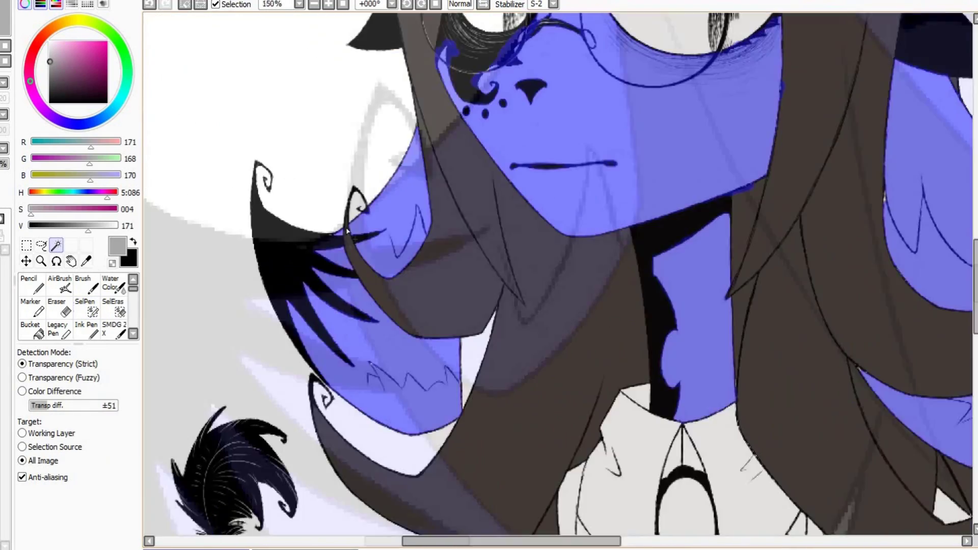
pyautogui.moveTo(604, 417); pyautogui.dragTo(607, 426)
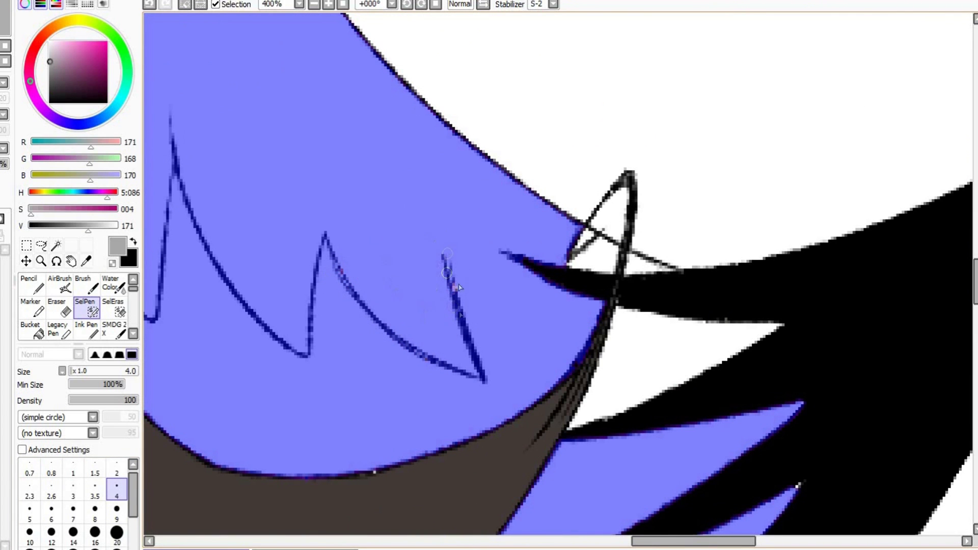
pyautogui.press('w')
pyautogui.click(650, 351)
pyautogui.click(603, 257)
pyautogui.press('s')
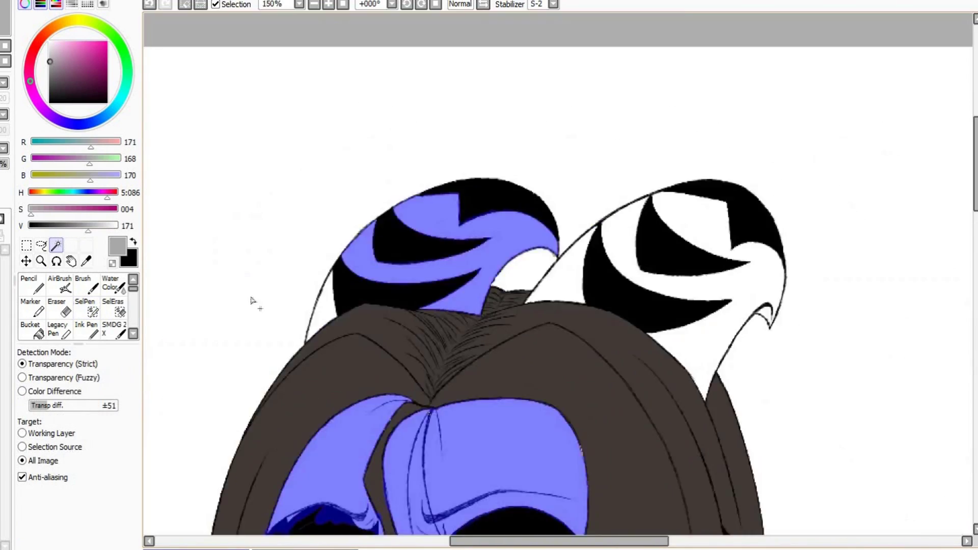
# Add the unmarked bands and bases of both striped horns to the skin selection with the Magic Wand.
pyautogui.click(321, 311)
pyautogui.scroll(-2, 770, 358)
pyautogui.click(744, 300)
pyautogui.click(633, 306)
pyautogui.scroll(4, 720, 319)
pyautogui.click(896, 350)
pyautogui.scroll(1, 862, 357)
pyautogui.press('s')
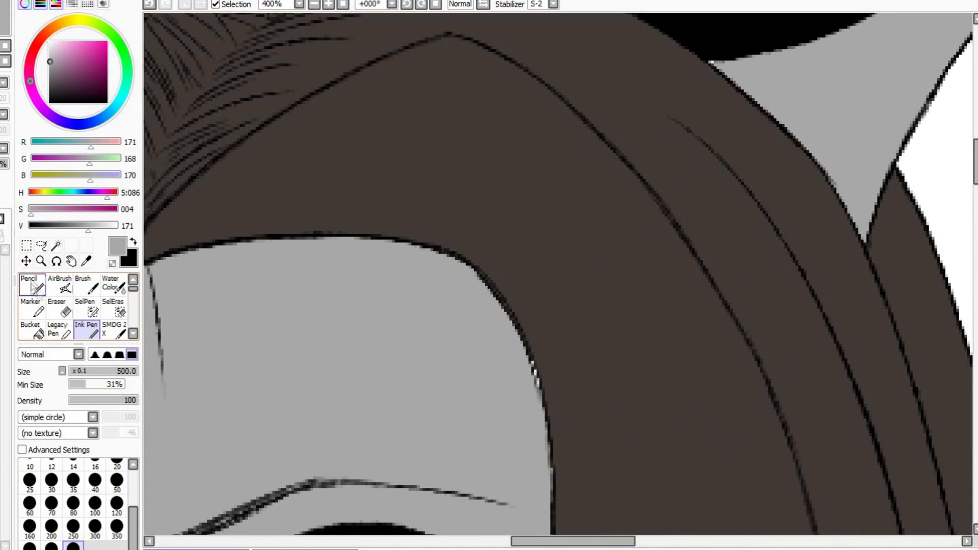
# Switch to the Pencil with black (0, 0, 0) as the drawing color.
pyautogui.click(33, 288)
pyautogui.click(49, 103)
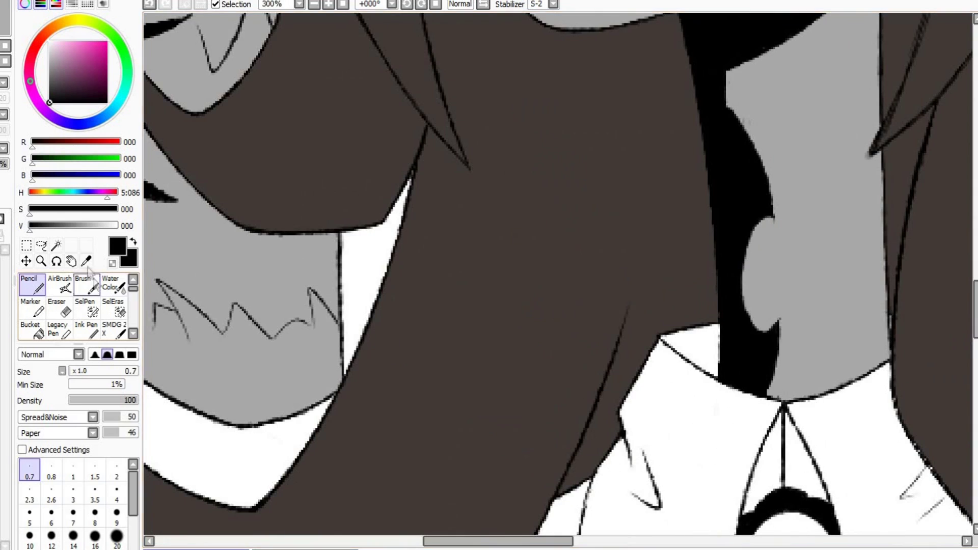
# Select the white gap between the ear and the long hair strand and fill it with dark brown (67, 59, 57) using the Ink Pen.
pyautogui.click(56, 245)
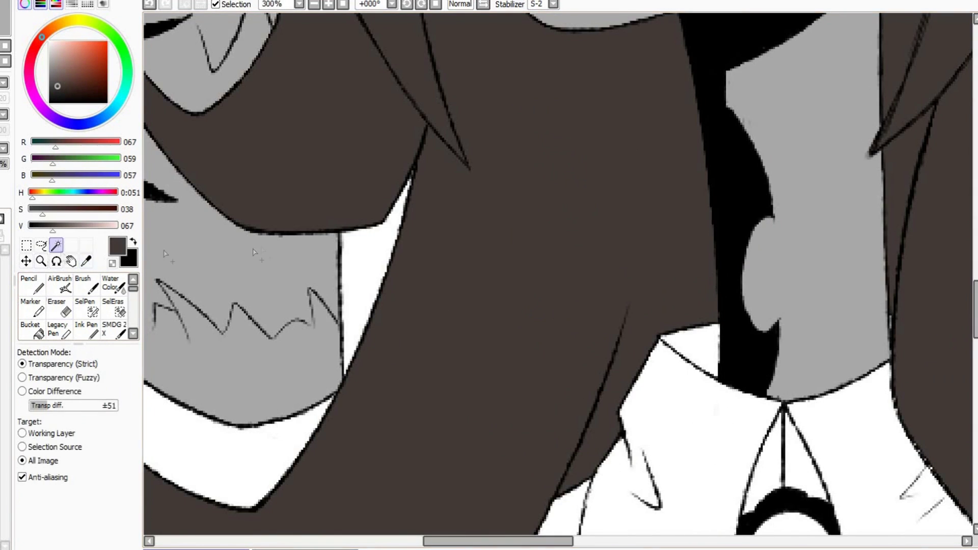
pyautogui.click(377, 285)
pyautogui.click(87, 309)
pyautogui.moveTo(432, 155); pyautogui.dragTo(437, 137)
pyautogui.click(117, 533)
pyautogui.moveTo(352, 229); pyautogui.dragTo(341, 301)
pyautogui.hotkey('ctrl', 'z')
pyautogui.click(86, 329)
pyautogui.click(377, 285)
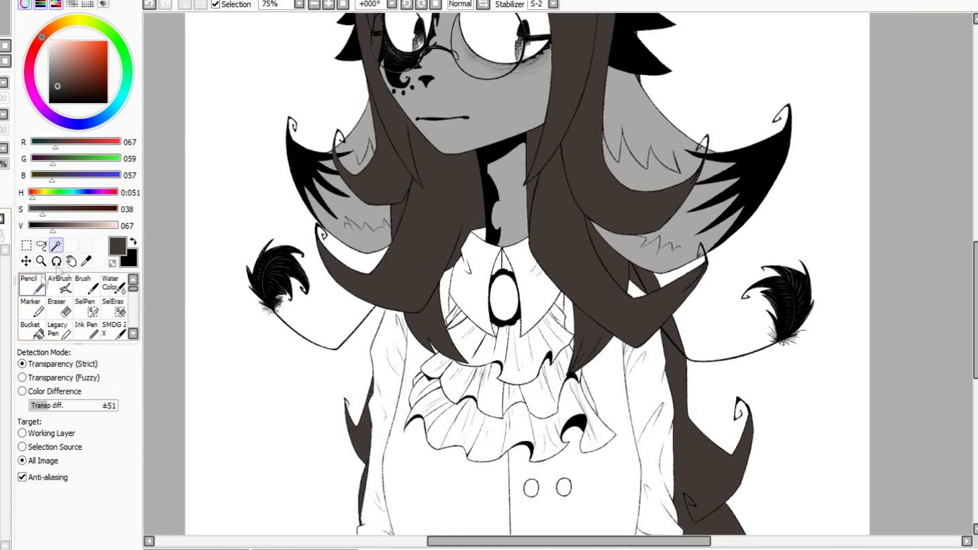
# Select the vest areas with the Magic Wand and cover the narrow gap between the hair strands with the selection pen.
pyautogui.click(397, 449)
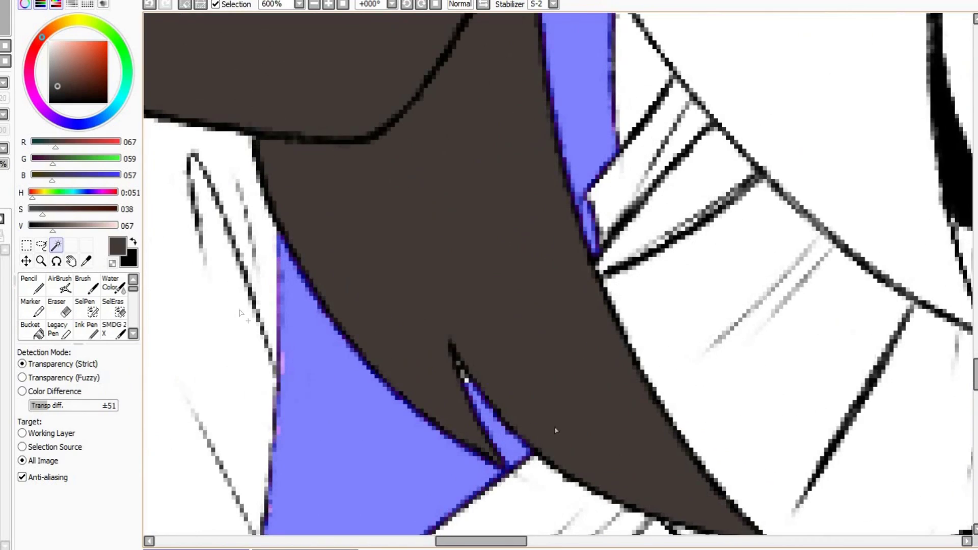
pyautogui.click(86, 308)
pyautogui.moveTo(458, 363); pyautogui.dragTo(471, 387)
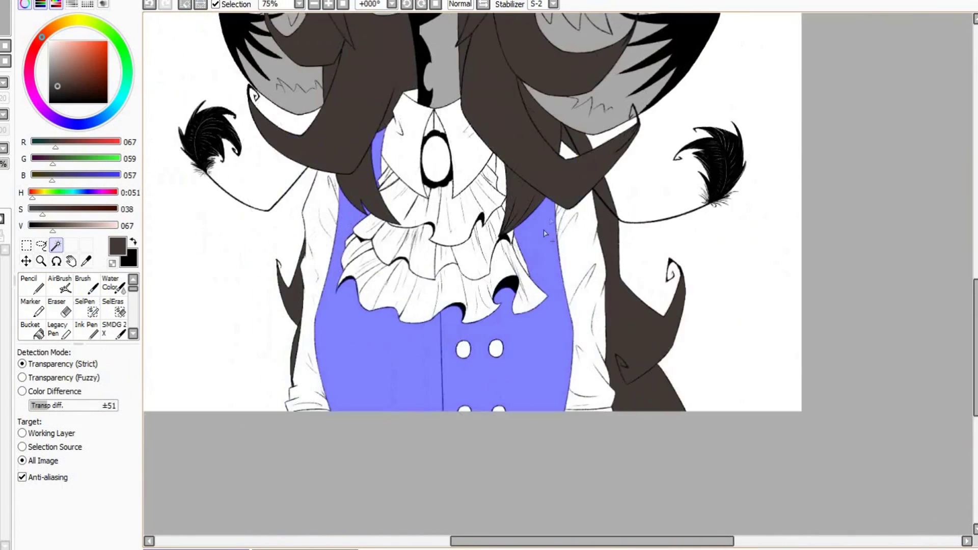
pyautogui.press('s')
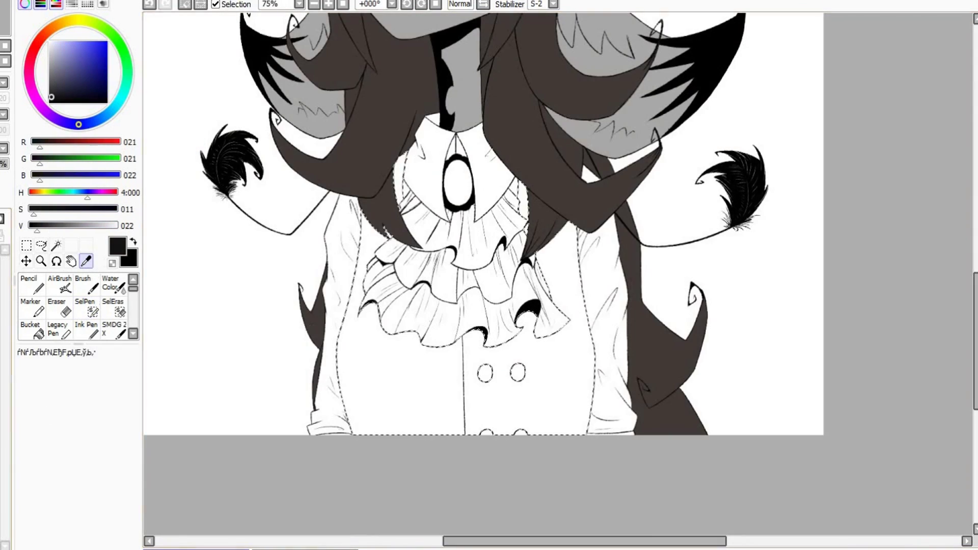
# Fill the selected vest with near-black (21, 21, 22) using a large Ink Pen.
pyautogui.click(86, 329)
pyautogui.click(73, 528)
pyautogui.moveTo(593, 280); pyautogui.dragTo(554, 420)
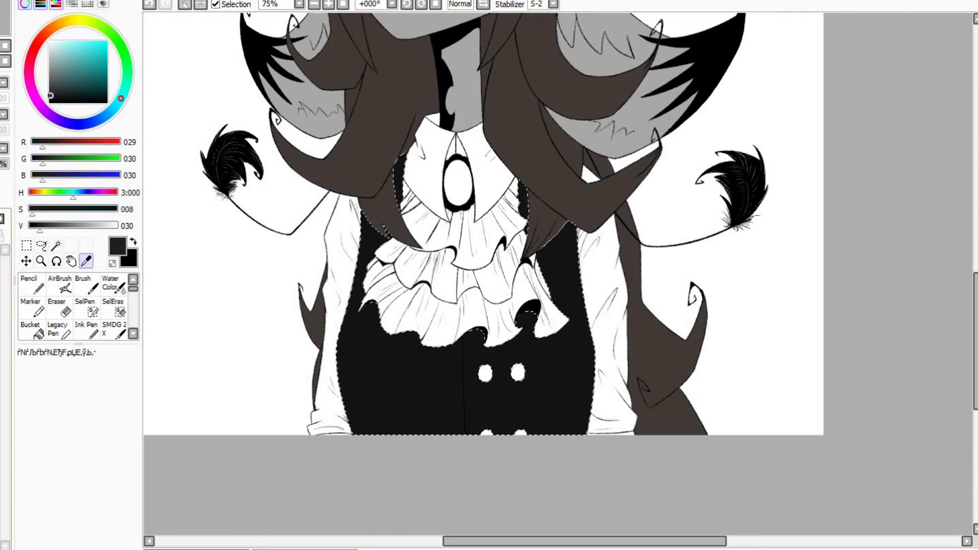
# Paint vertical pinstripes down the vest with the Pencil at size 35 in dark gray (29, 30, 30).
pyautogui.click(34, 283)
pyautogui.scroll(1, 407, 327)
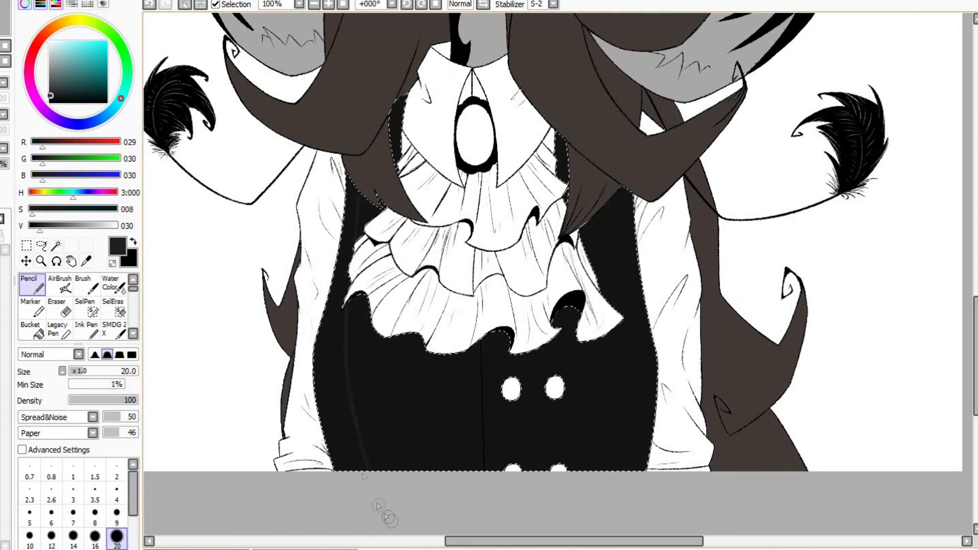
pyautogui.scroll(-2, 133, 512)
pyautogui.click(74, 515)
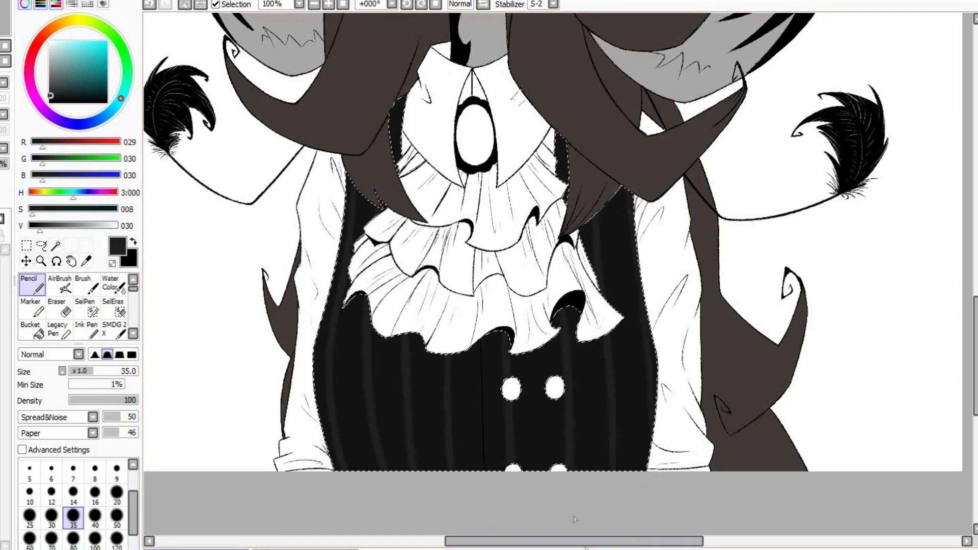
pyautogui.scroll(-2, 482, 363)
pyautogui.moveTo(558, 229); pyautogui.dragTo(566, 280)
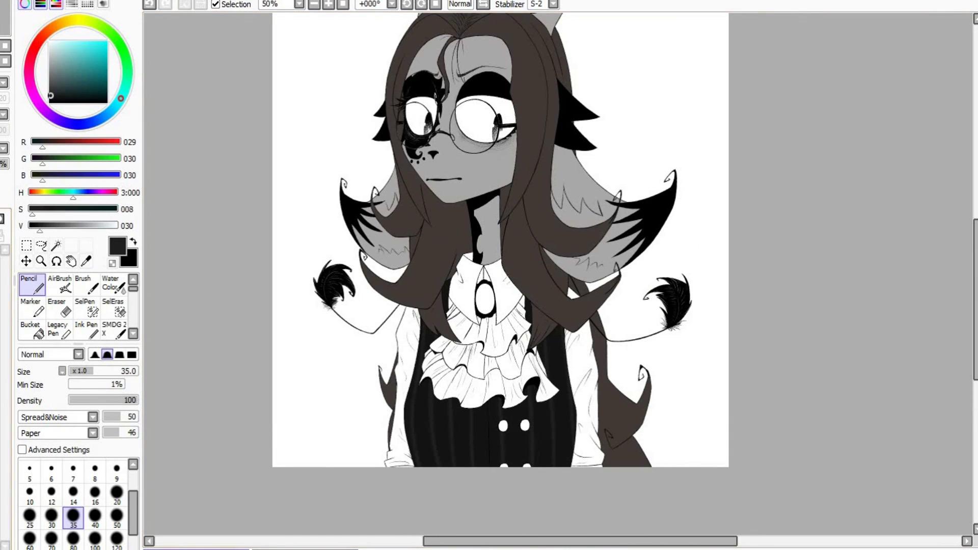
# Select the sleeve on the figure's left with the Magic Wand and touch up its edge with the selection pen at size 0.8.
pyautogui.click(56, 245)
pyautogui.scroll(3, 408, 380)
pyautogui.click(408, 380)
pyautogui.scroll(3, 280, 265)
pyautogui.click(86, 307)
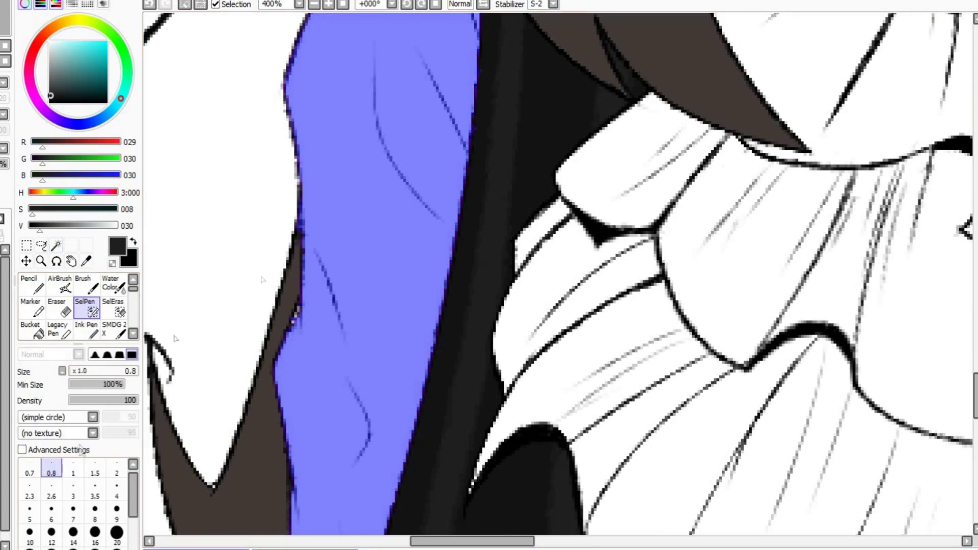
pyautogui.scroll(-6, 414, 275)
# Add the opposite sleeve to the selection with the Magic Wand and touch up its edges with the selection pen at size 0.8.
pyautogui.scroll(7, 365, 422)
pyautogui.click(56, 245)
pyautogui.click(86, 307)
pyautogui.scroll(-6, 348, 408)
pyautogui.scroll(1, 474, 314)
pyautogui.click(56, 245)
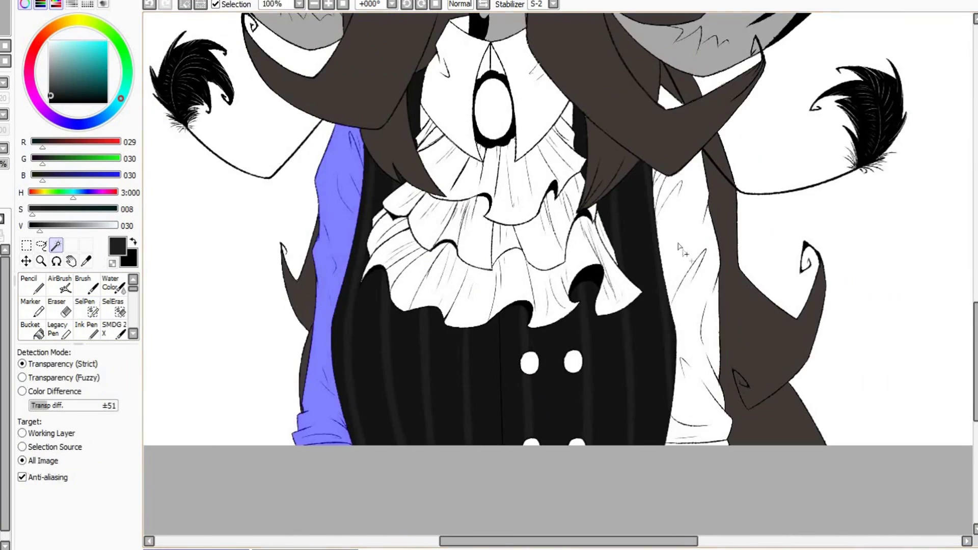
pyautogui.click(679, 246)
pyautogui.scroll(2, 664, 59)
pyautogui.click(669, 134)
pyautogui.click(652, 311)
pyautogui.scroll(3, 661, 296)
pyautogui.press('s')
pyautogui.scroll(-5, 644, 273)
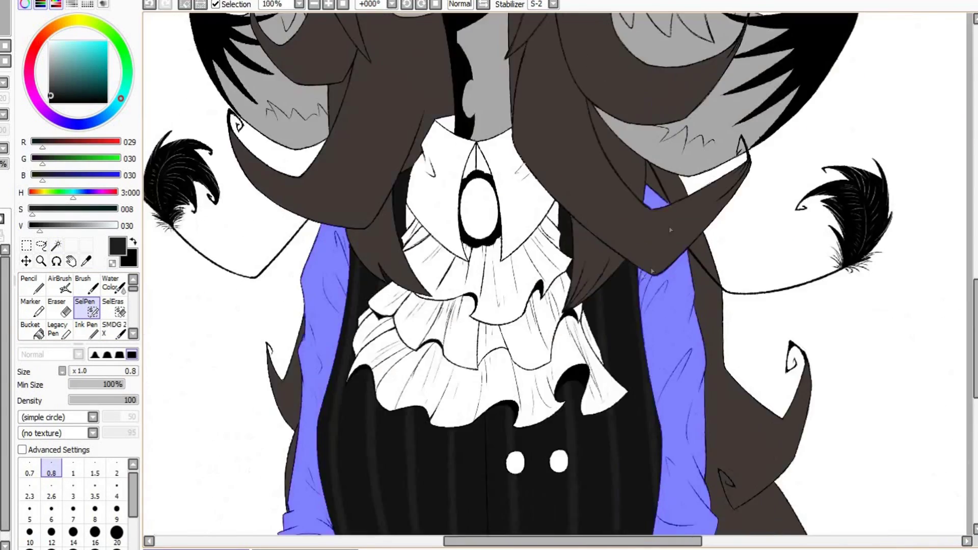
# Add the cuff strip at the lower canvas edge to the sleeve selection and touch up the cuff outline with the selection pen.
pyautogui.scroll(6, 670, 204)
pyautogui.scroll(-8, 632, 222)
pyautogui.scroll(7, 643, 362)
pyautogui.press('w')
pyautogui.click(432, 378)
pyautogui.press('s')
pyautogui.scroll(-2, 268, 398)
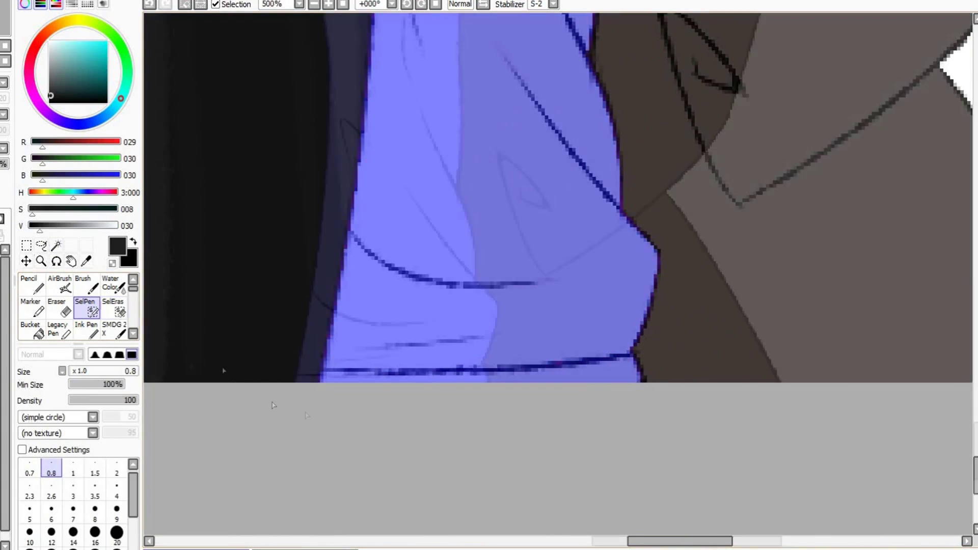
pyautogui.scroll(-3, 273, 405)
# Add the collar and the upper ruffle to the shirt selection, touching up the collar edges with the selection pen.
pyautogui.press('w')
pyautogui.scroll(4, 501, 228)
pyautogui.press('s')
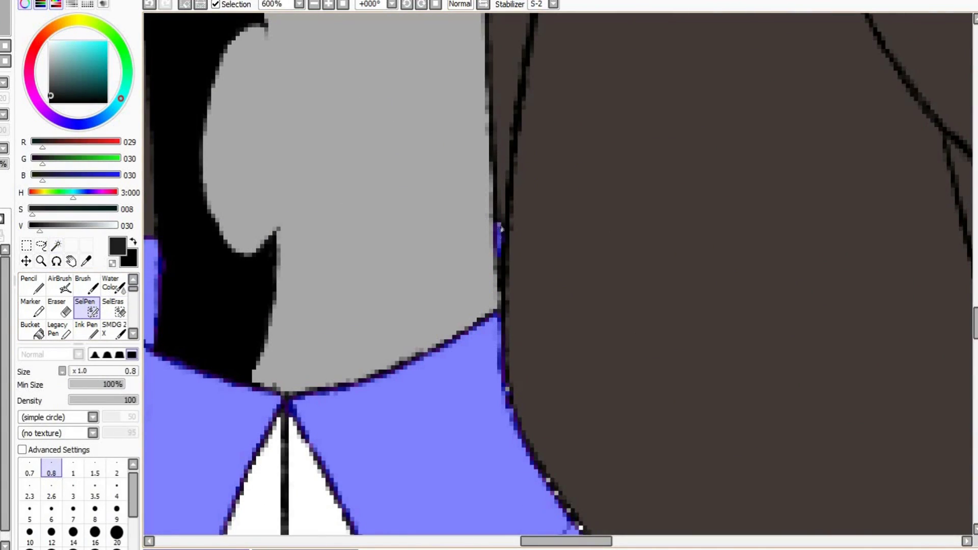
pyautogui.scroll(-5, 500, 229)
pyautogui.scroll(2, 308, 298)
pyautogui.press('w')
pyautogui.click(421, 175)
pyautogui.click(382, 385)
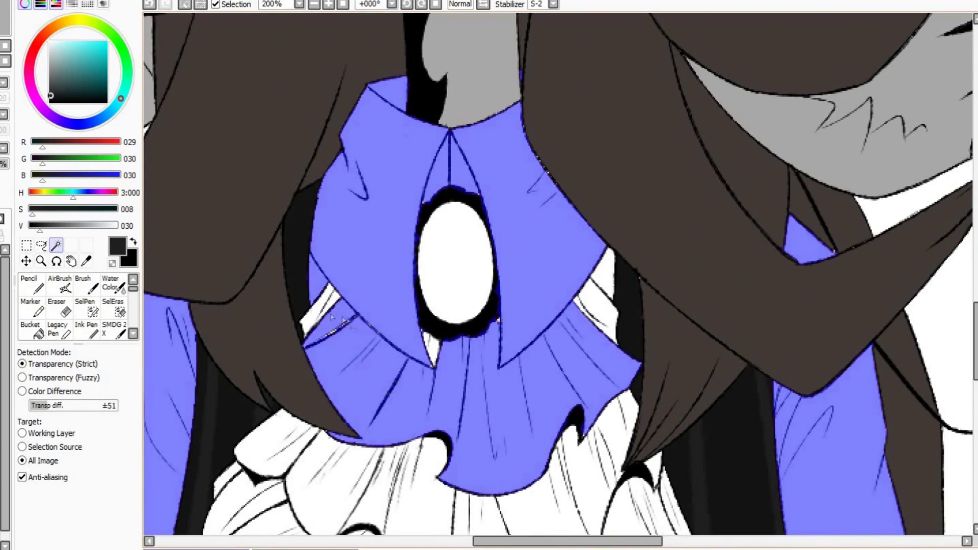
# Add the remaining ruffle folds of the shirt front to the selection with the Magic Wand.
pyautogui.moveTo(600, 284); pyautogui.dragTo(668, 98)
pyautogui.click(560, 367)
pyautogui.click(366, 356)
pyautogui.click(336, 285)
pyautogui.click(652, 306)
pyautogui.click(561, 336)
pyautogui.click(733, 275)
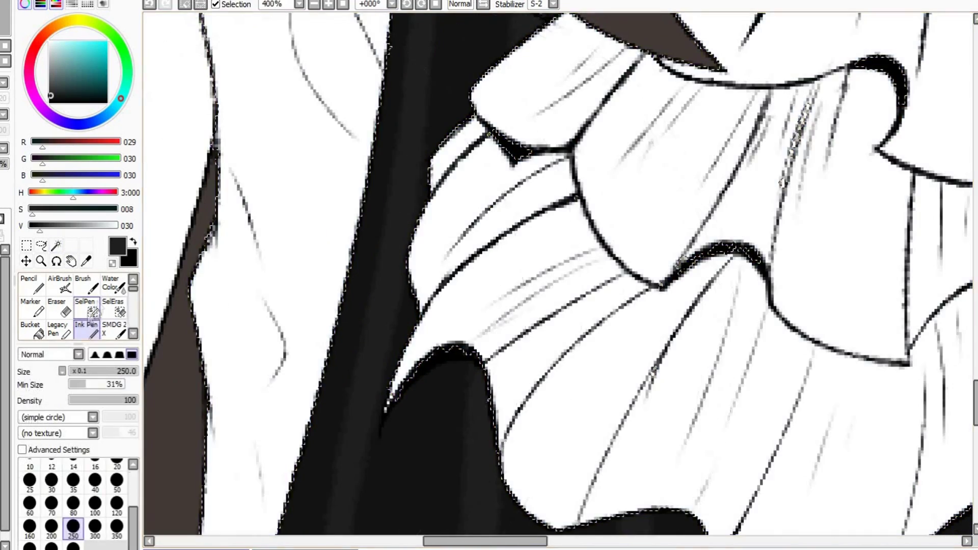
# Cover the unselected specks and line gaps in the ruffles and collar with the selection pen at sizes 9 and 4.
pyautogui.press('s')
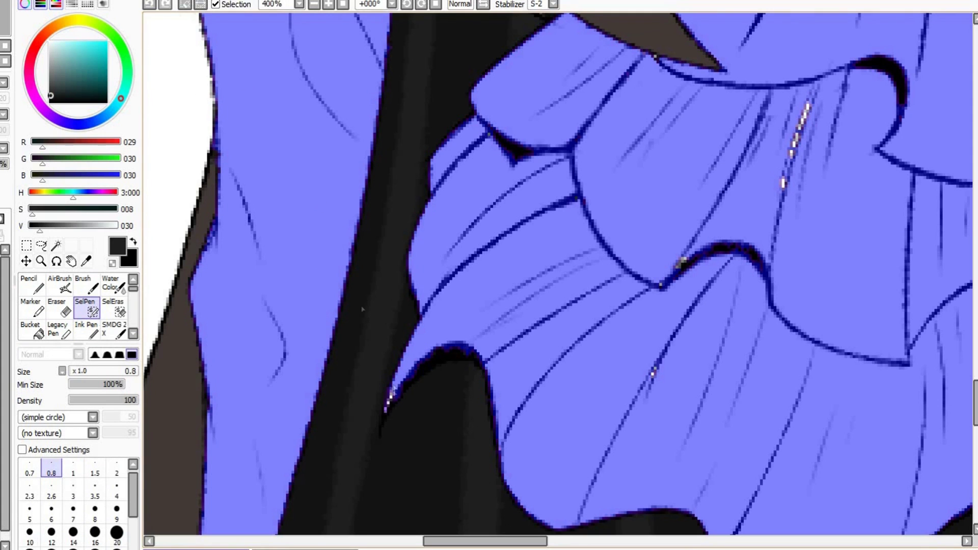
pyautogui.moveTo(482, 544); pyautogui.dragTo(521, 544)
pyautogui.click(117, 512)
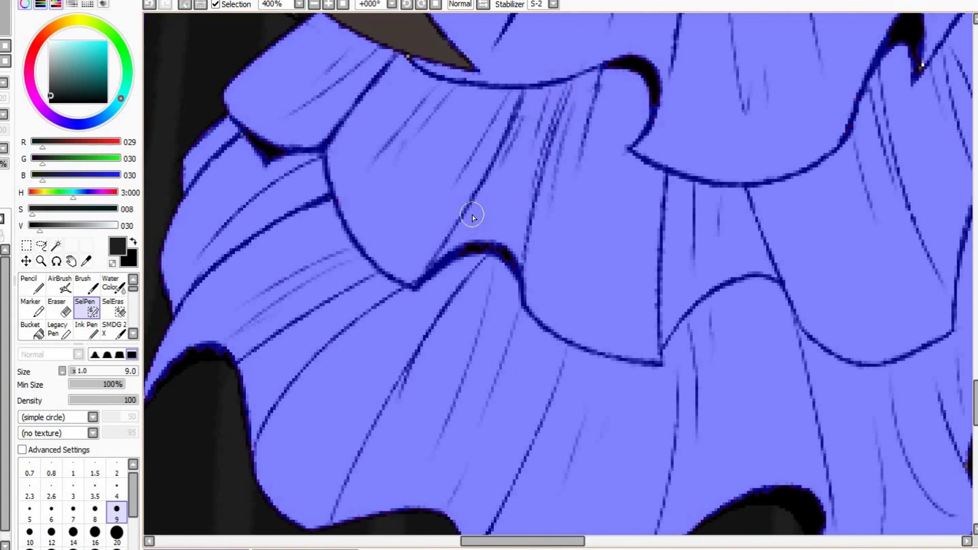
pyautogui.moveTo(755, 523); pyautogui.dragTo(482, 399)
pyautogui.click(117, 489)
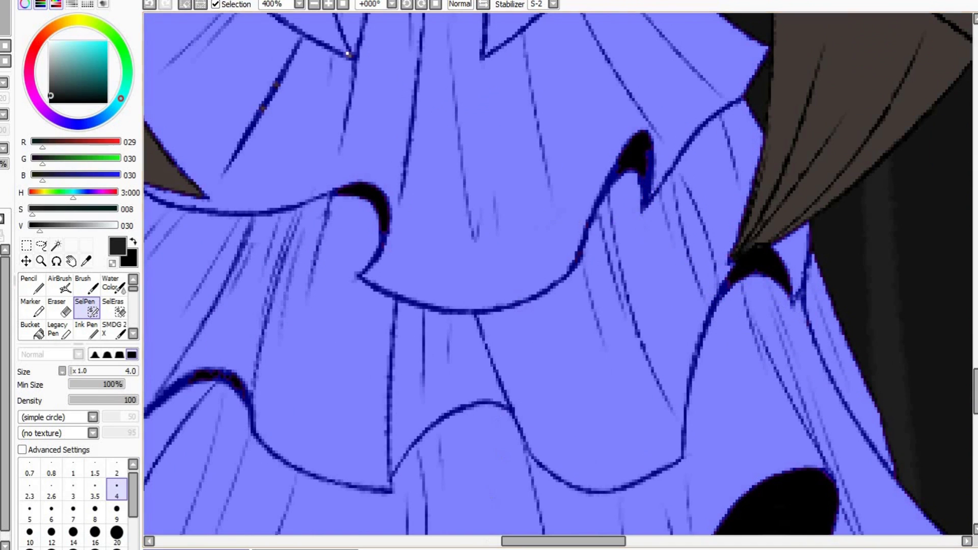
pyautogui.moveTo(563, 541); pyautogui.dragTo(525, 541)
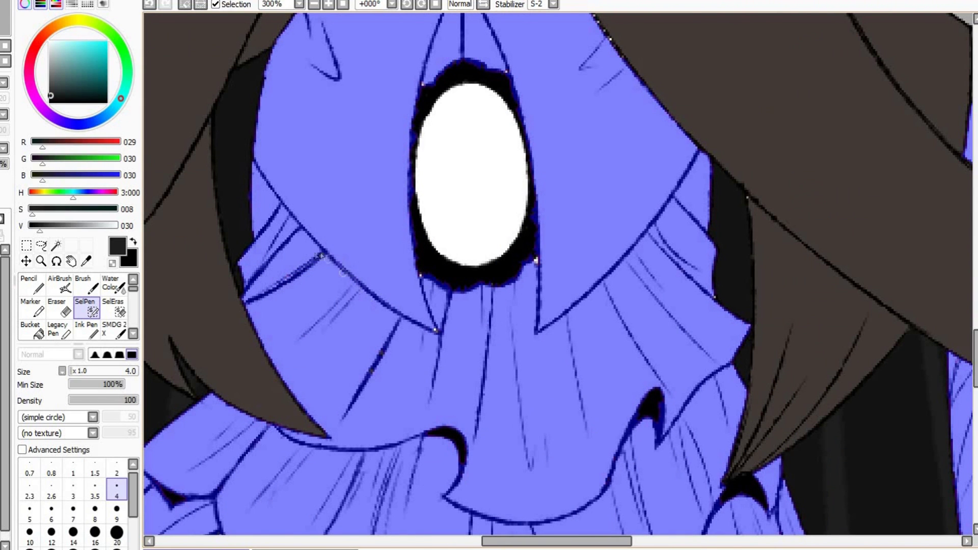
pyautogui.scroll(4, 414, 264)
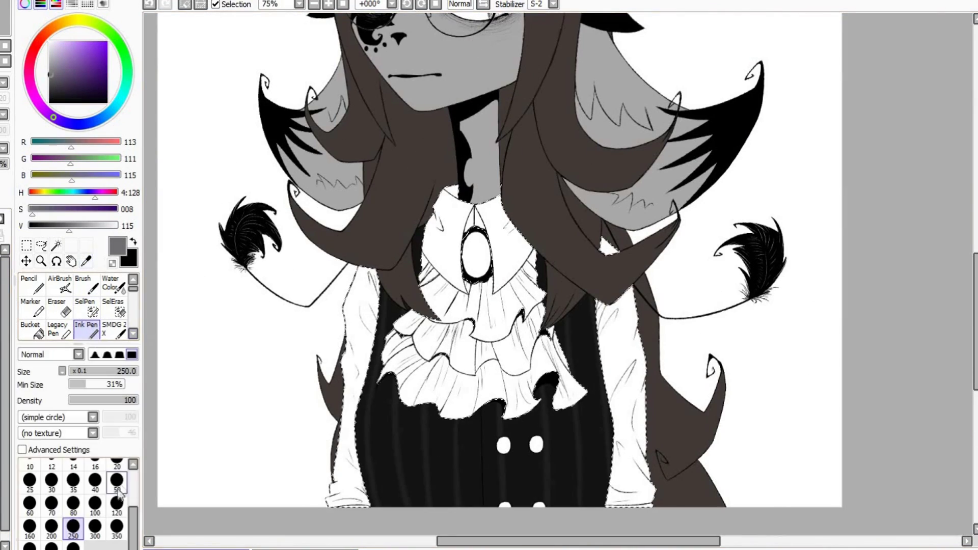
# Select both eyes including the irises with the Magic Wand and selection pen, and fill them with off-white (234, 232, 231).
pyautogui.click(56, 246)
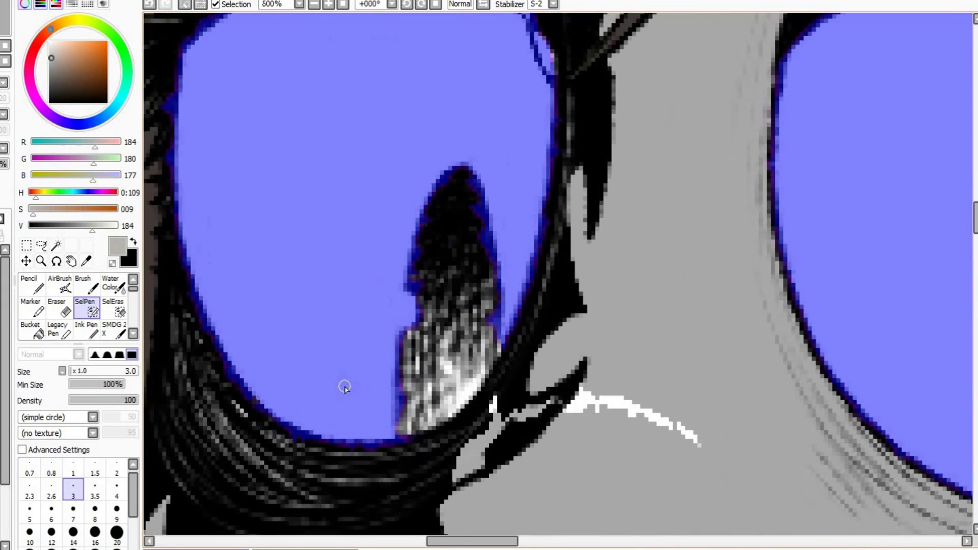
pyautogui.moveTo(428, 286)
pyautogui.mouseDown()
pyautogui.moveTo(444, 326)
pyautogui.moveTo(474, 336)
pyautogui.moveTo(487, 265)
pyautogui.mouseUp()
pyautogui.click(117, 509)
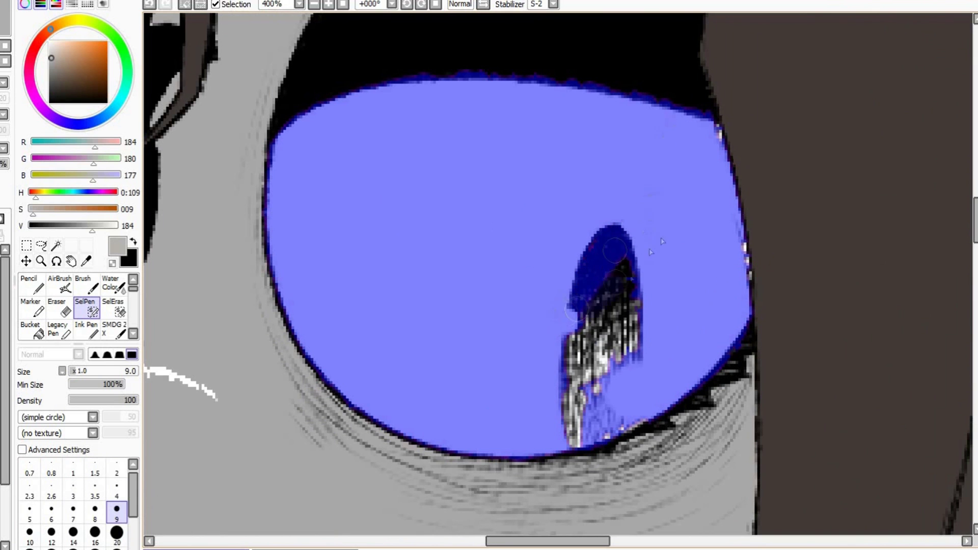
pyautogui.moveTo(606, 265); pyautogui.dragTo(534, 385)
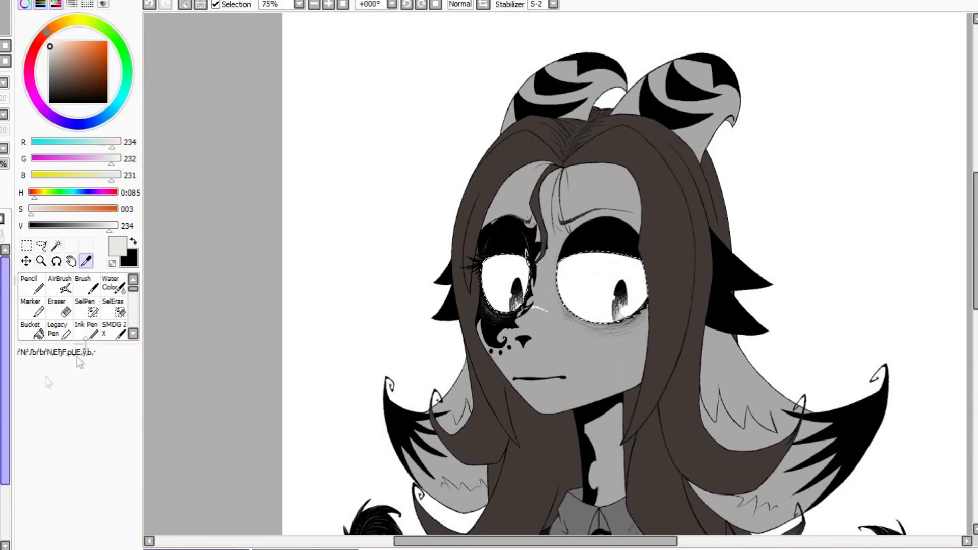
pyautogui.click(87, 330)
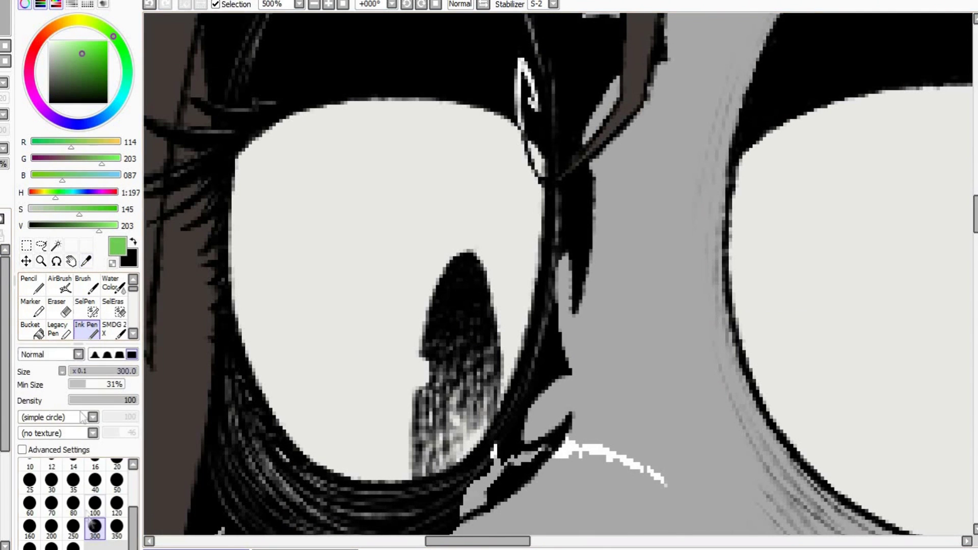
# Paint the iris of the eye with the dark patch green (114, 203, 87) with the Ink Pen at size 6.
pyautogui.click(29, 465)
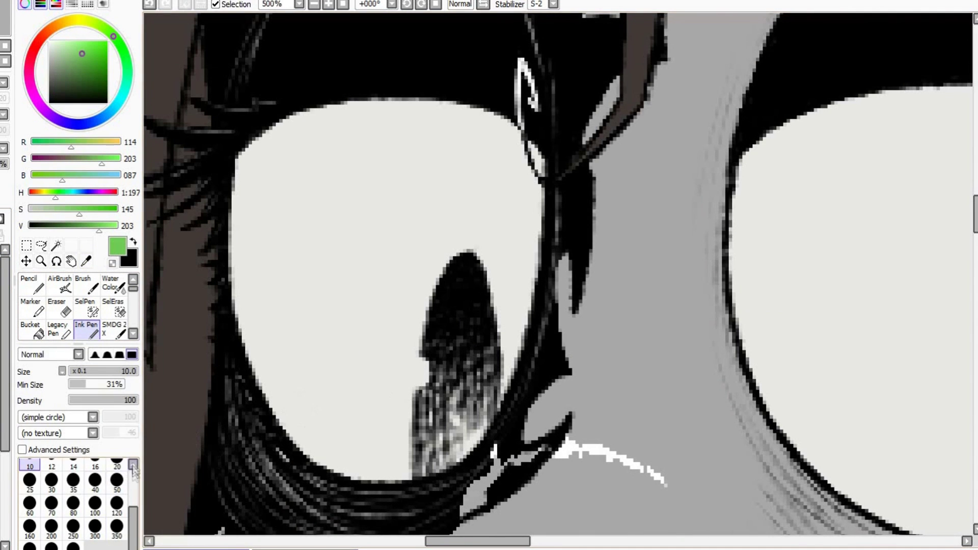
pyautogui.click(133, 464)
pyautogui.click(51, 465)
pyautogui.moveTo(422, 471)
pyautogui.mouseDown()
pyautogui.moveTo(442, 407)
pyautogui.moveTo(472, 431)
pyautogui.moveTo(484, 383)
pyautogui.moveTo(464, 334)
pyautogui.mouseUp()
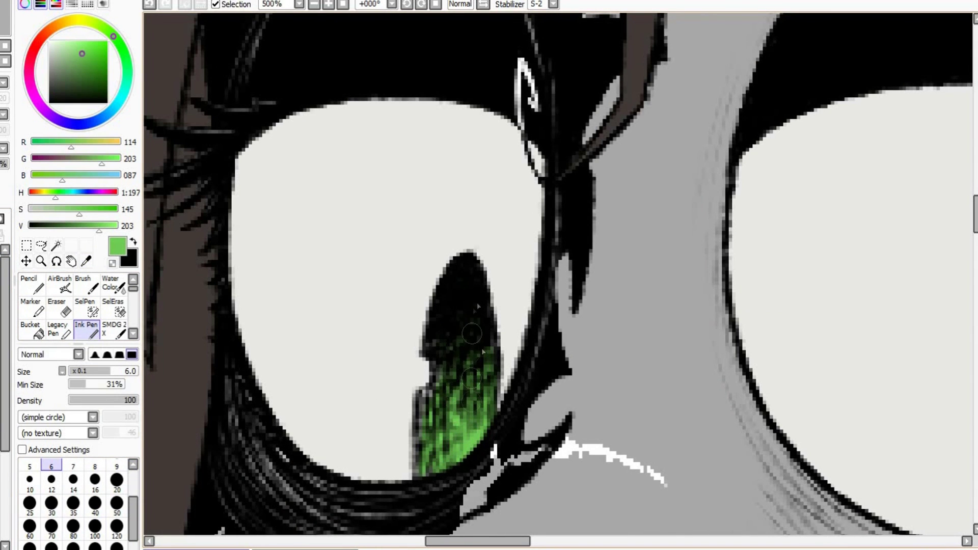
pyautogui.moveTo(422, 402); pyautogui.dragTo(422, 468)
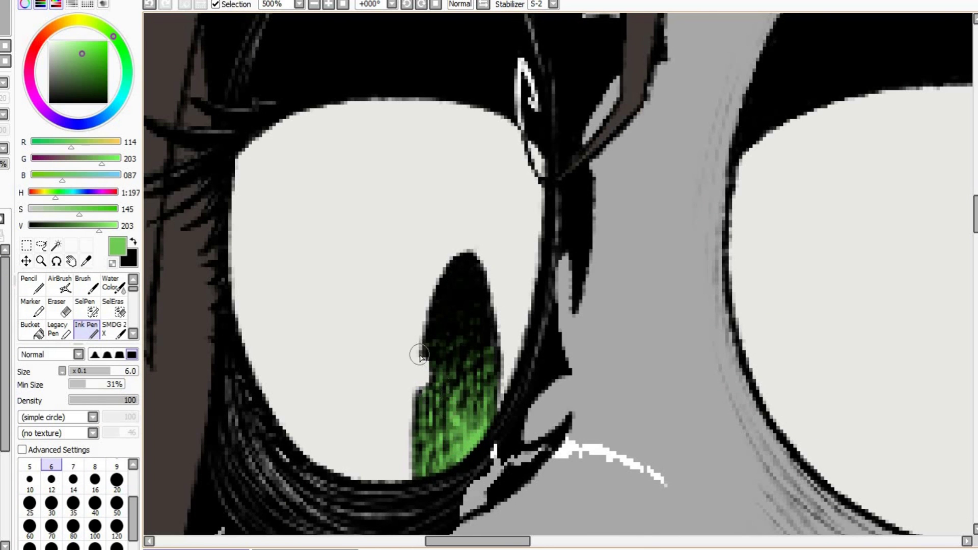
# Paint the other eye's iris the same green, and carve a rounded highlight notch into its lower edge with the eraser.
pyautogui.moveTo(764, 376); pyautogui.dragTo(144, 334)
pyautogui.moveTo(574, 392)
pyautogui.mouseDown()
pyautogui.moveTo(542, 479)
pyautogui.moveTo(501, 500)
pyautogui.moveTo(524, 486)
pyautogui.moveTo(502, 359)
pyautogui.moveTo(561, 407)
pyautogui.moveTo(545, 341)
pyautogui.moveTo(570, 365)
pyautogui.mouseUp()
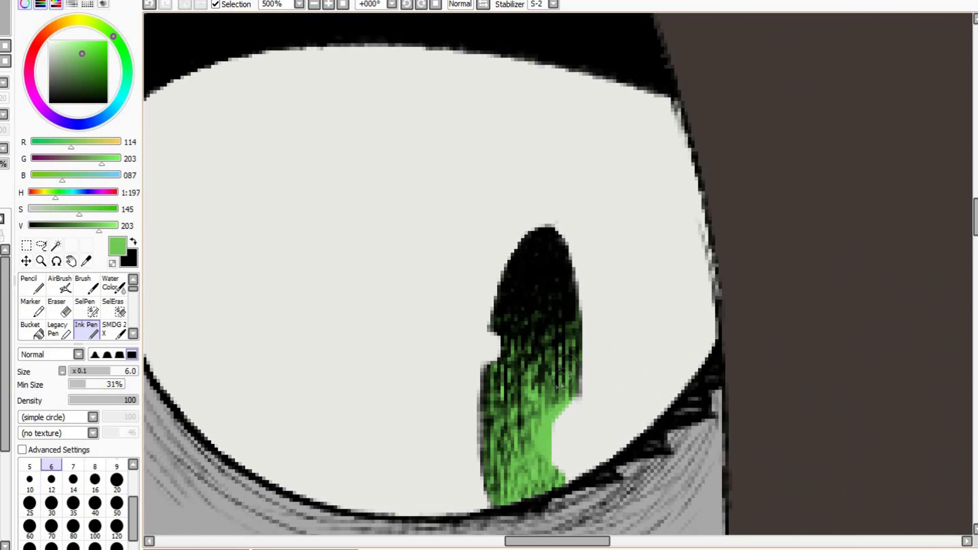
pyautogui.press('e')
pyautogui.moveTo(572, 454); pyautogui.dragTo(551, 433)
pyautogui.press('n')
pyautogui.moveTo(556, 478); pyautogui.dragTo(576, 480)
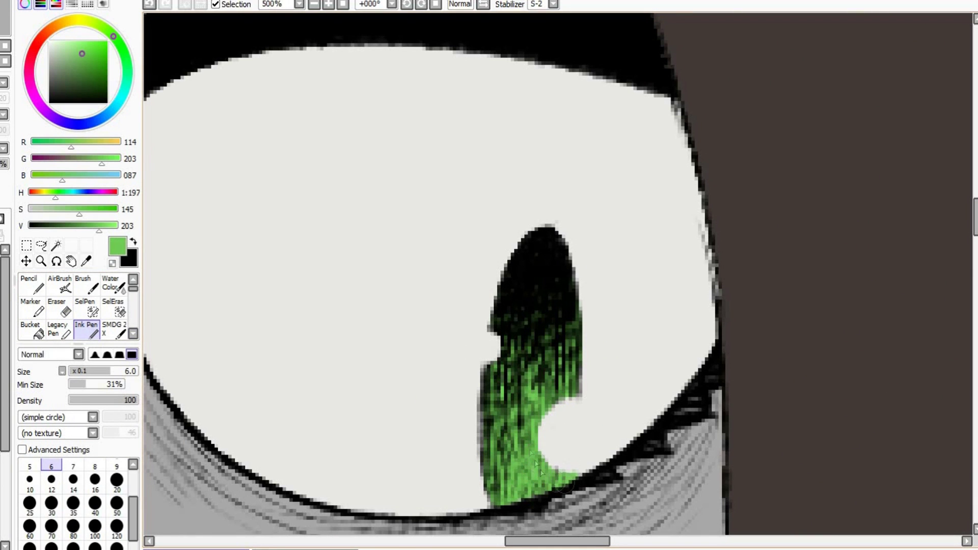
# Paint the nose pads of the glasses near-white (246, 246, 246) with the Ink Pen at size 6.
pyautogui.scroll(-5, 525, 390)
pyautogui.scroll(5, 410, 423)
pyautogui.rightClick(410, 423)
pyautogui.click(91, 332)
pyautogui.click(116, 481)
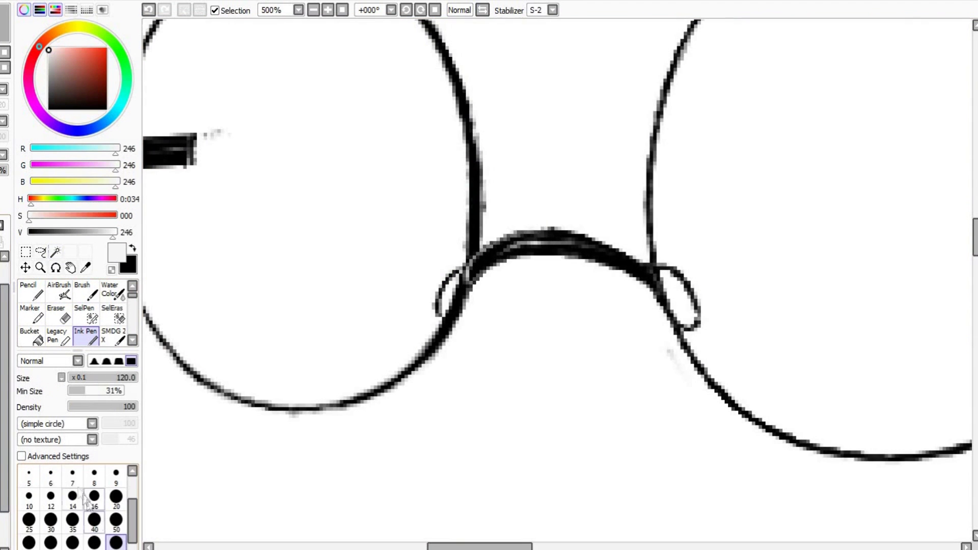
pyautogui.click(51, 476)
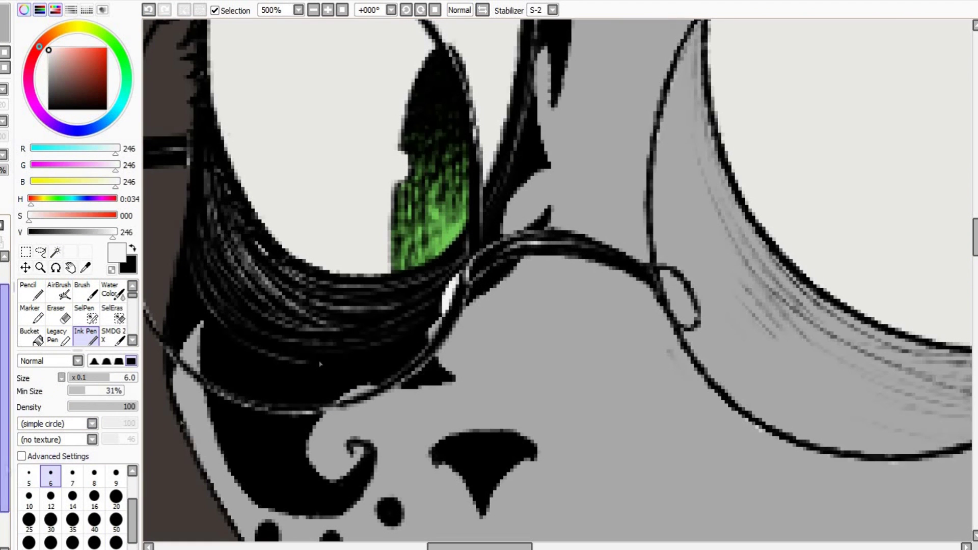
pyautogui.moveTo(662, 280)
pyautogui.mouseDown()
pyautogui.moveTo(687, 321)
pyautogui.moveTo(690, 313)
pyautogui.mouseUp()
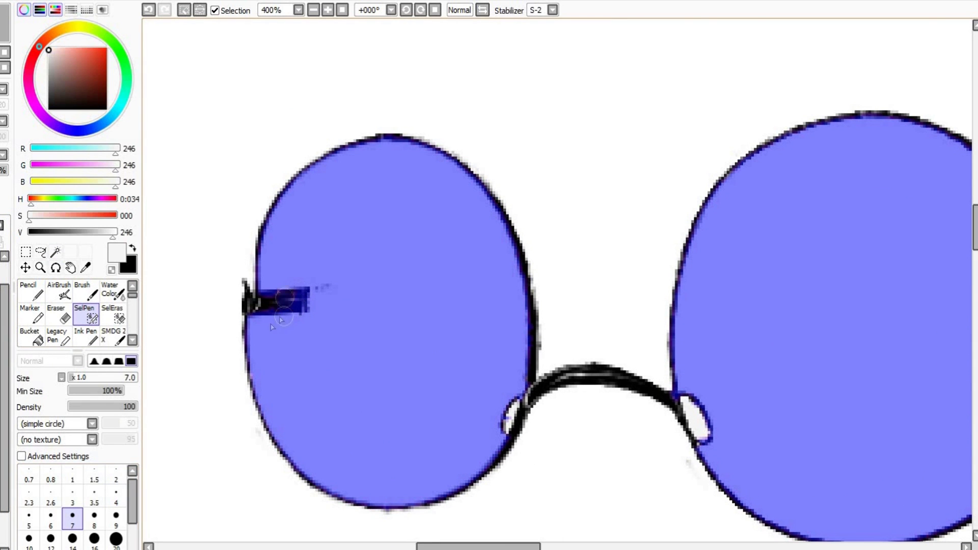
# Extend the lens selection over the nose pads with the selection pen at size 7 and tint the lenses near-white.
pyautogui.moveTo(501, 402); pyautogui.dragTo(510, 426)
pyautogui.moveTo(688, 400); pyautogui.dragTo(701, 437)
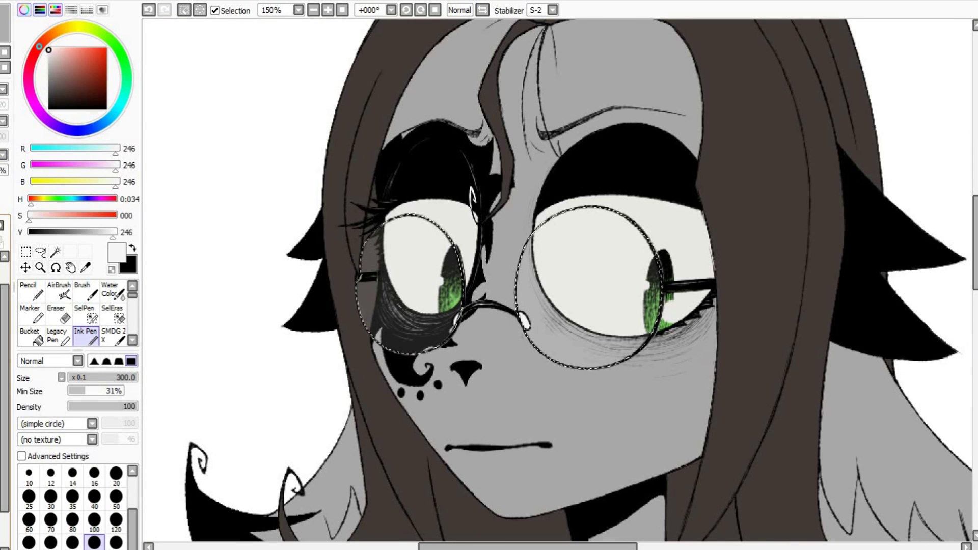
pyautogui.scroll(1, 536, 280)
pyautogui.scroll(-1, 536, 280)
# Soften the lens tint with the Eraser at size 120 and density 13, and clear the selection.
pyautogui.click(56, 313)
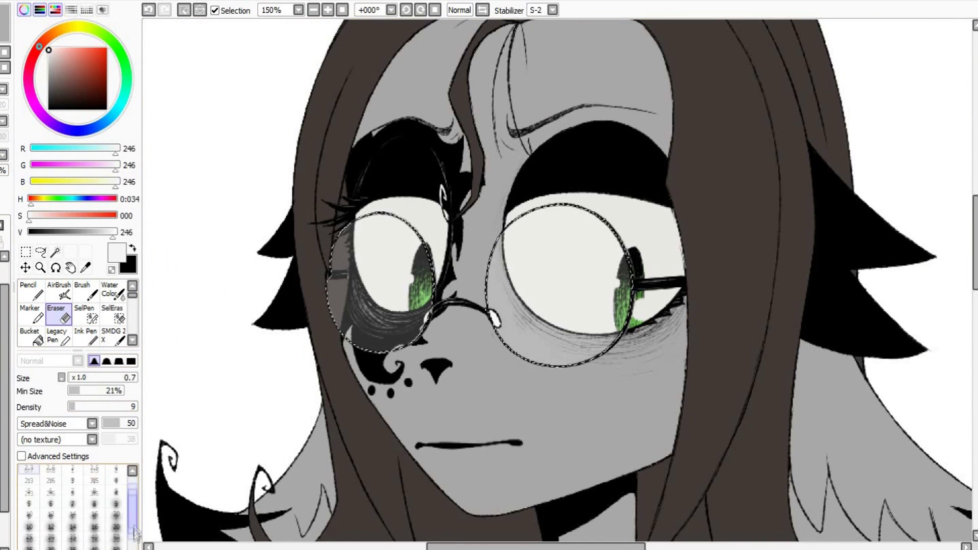
pyautogui.moveTo(137, 517); pyautogui.dragTo(136, 524)
pyautogui.click(50, 543)
pyautogui.click(115, 525)
pyautogui.click(82, 407)
pyautogui.moveTo(362, 176)
pyautogui.mouseDown()
pyautogui.moveTo(346, 285)
pyautogui.moveTo(341, 214)
pyautogui.mouseUp()
pyautogui.hotkey('ctrl', 'z')
pyautogui.click(77, 406)
pyautogui.moveTo(520, 301); pyautogui.dragTo(553, 189)
pyautogui.scroll(-3, 365, 283)
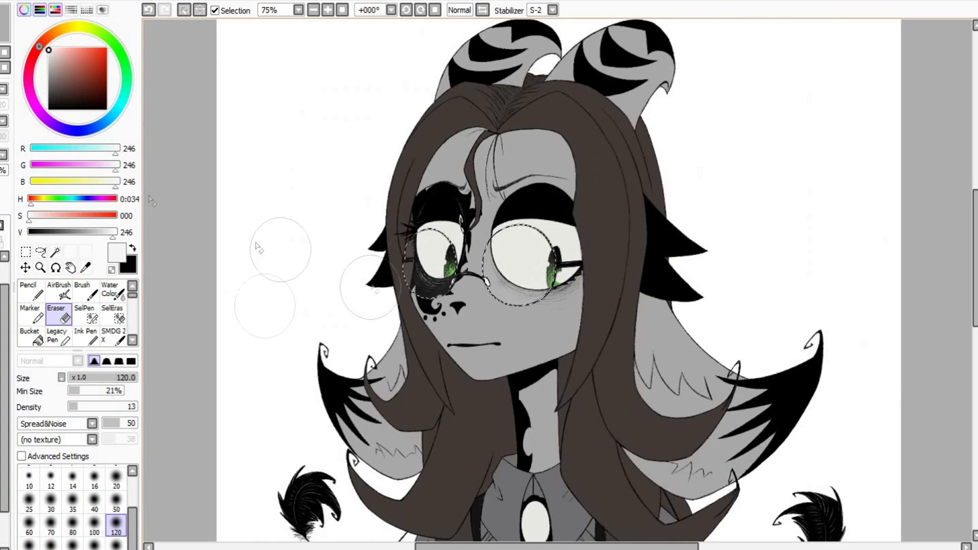
pyautogui.hotkey('ctrl', 'd')
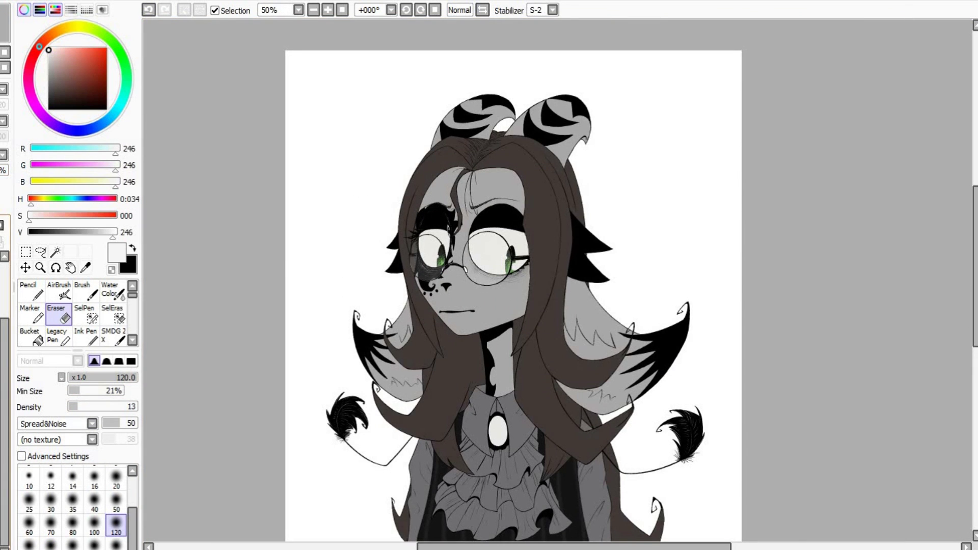
# Airbrush soft shading onto the hair in dark brown (46, 40, 40), going from size 120 down to 70.
pyautogui.scroll(-1, 513, 295)
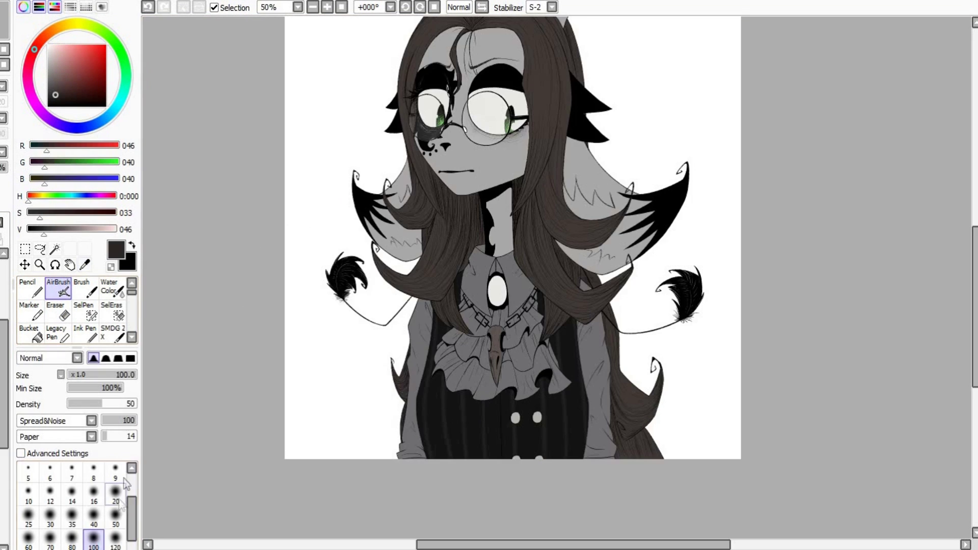
pyautogui.scroll(1, 237, 337)
pyautogui.moveTo(245, 188); pyautogui.dragTo(300, 244)
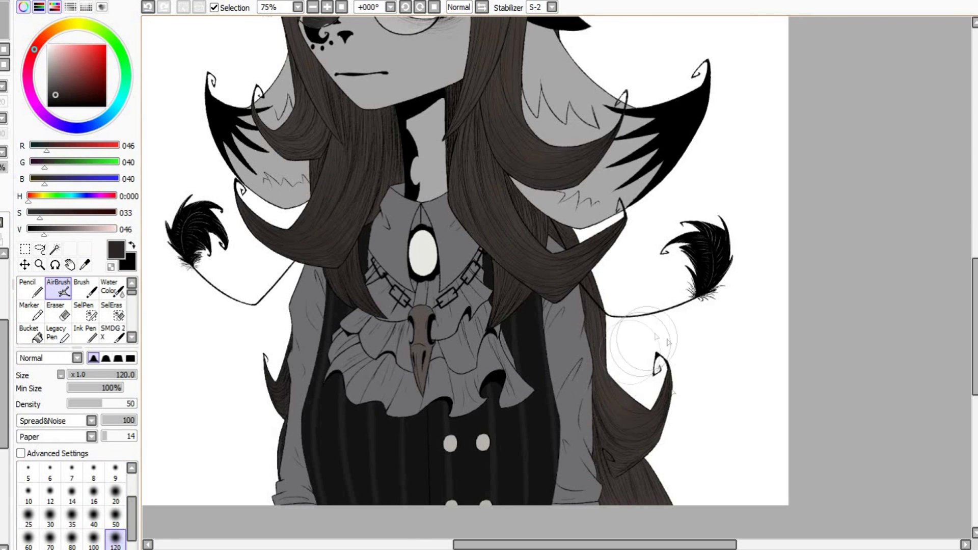
pyautogui.scroll(3, 476, 115)
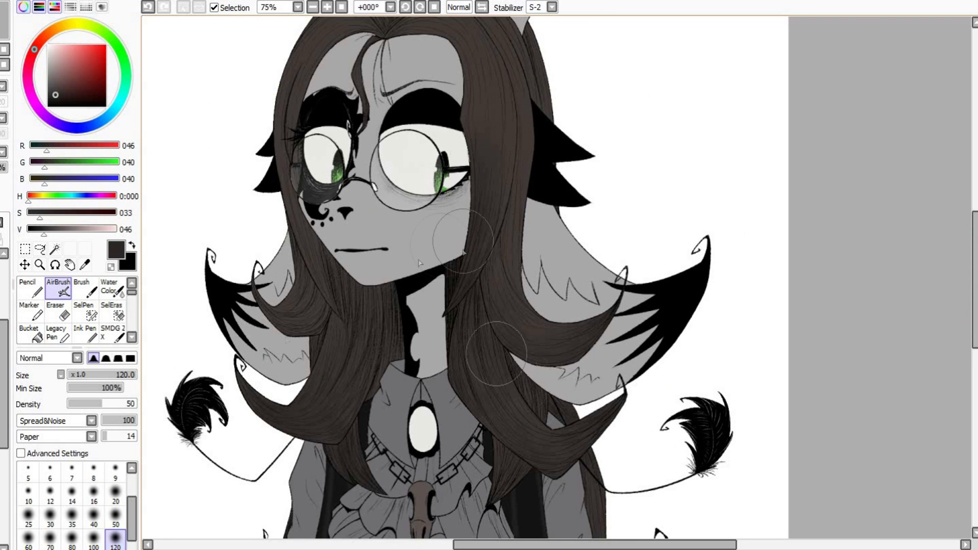
pyautogui.press('[')
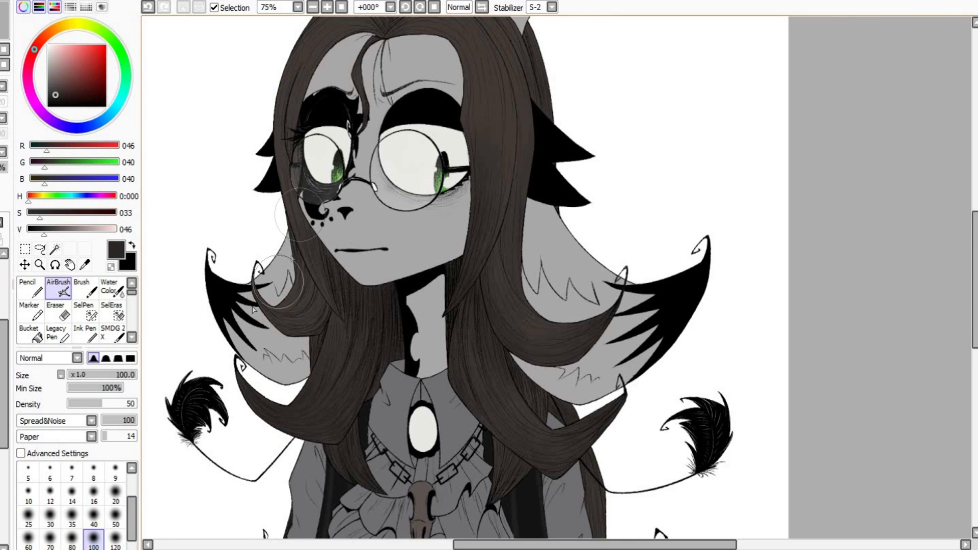
pyautogui.press('[')
pyautogui.press('[')
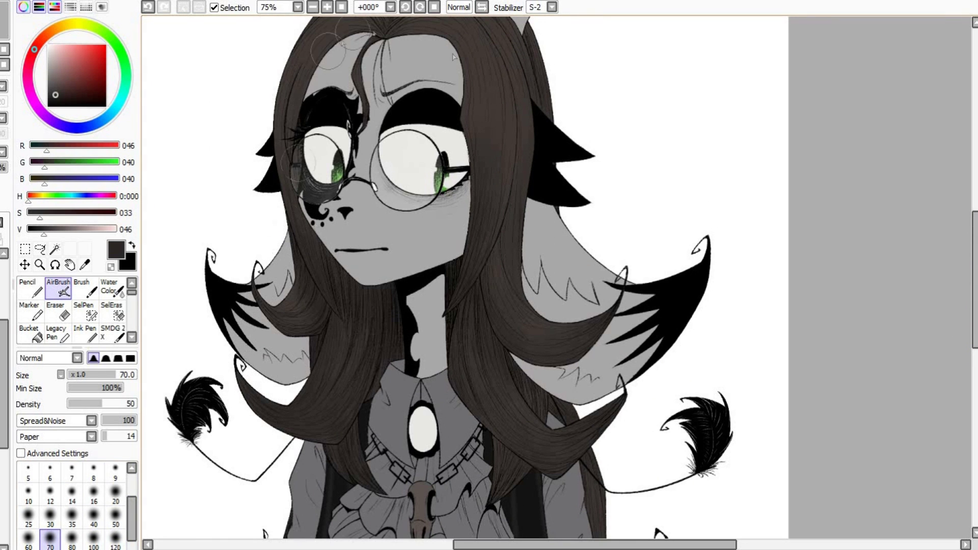
pyautogui.scroll(2, 333, 44)
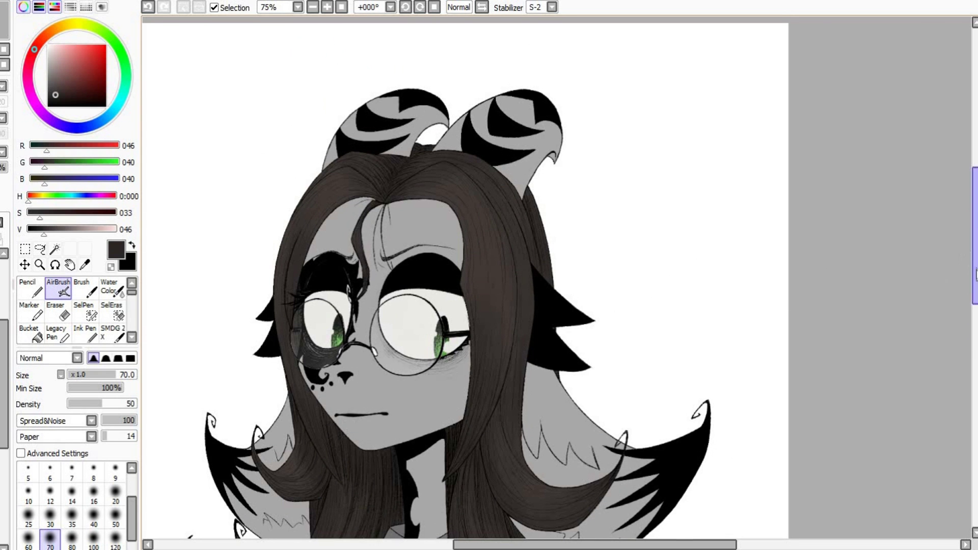
# Airbrush darker shading onto the hair in near-black (35, 32, 33), going from size 70 down to 50.
pyautogui.scroll(-3, 403, 489)
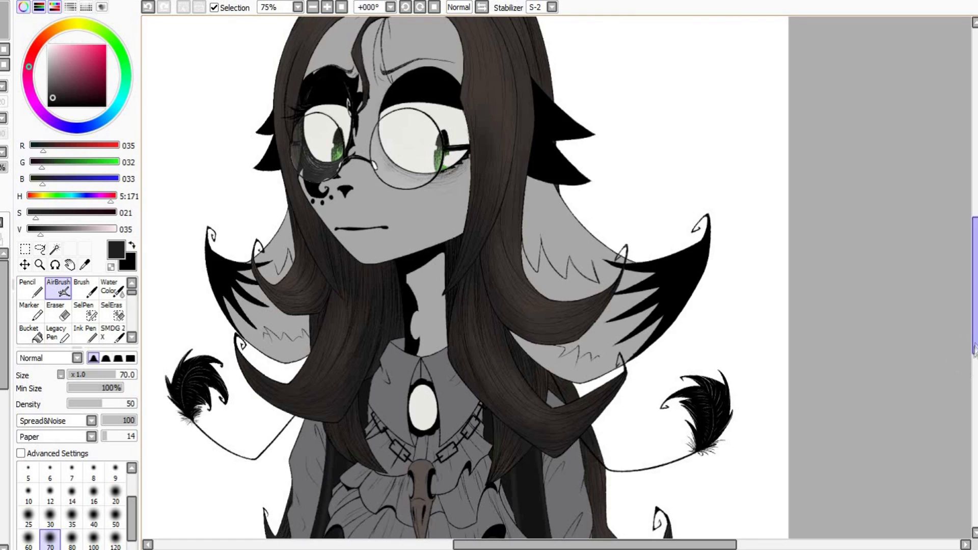
pyautogui.scroll(-4, 610, 442)
pyautogui.scroll(-1, 611, 448)
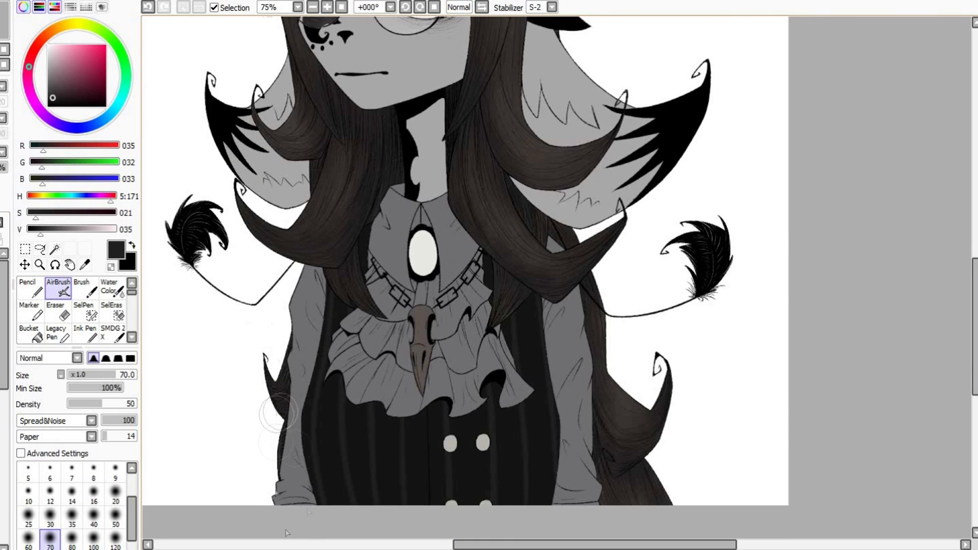
pyautogui.scroll(5, 351, 443)
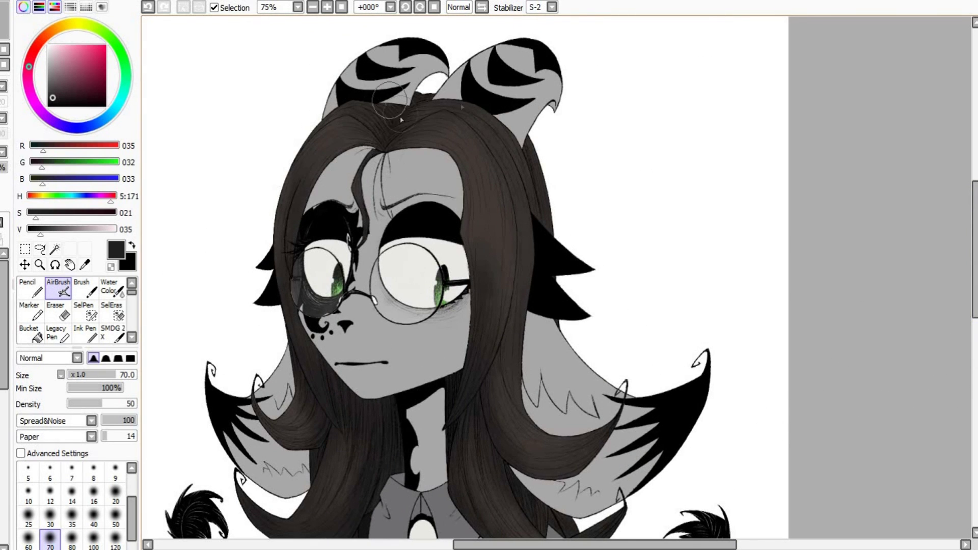
pyautogui.press('[')
pyautogui.press('[')
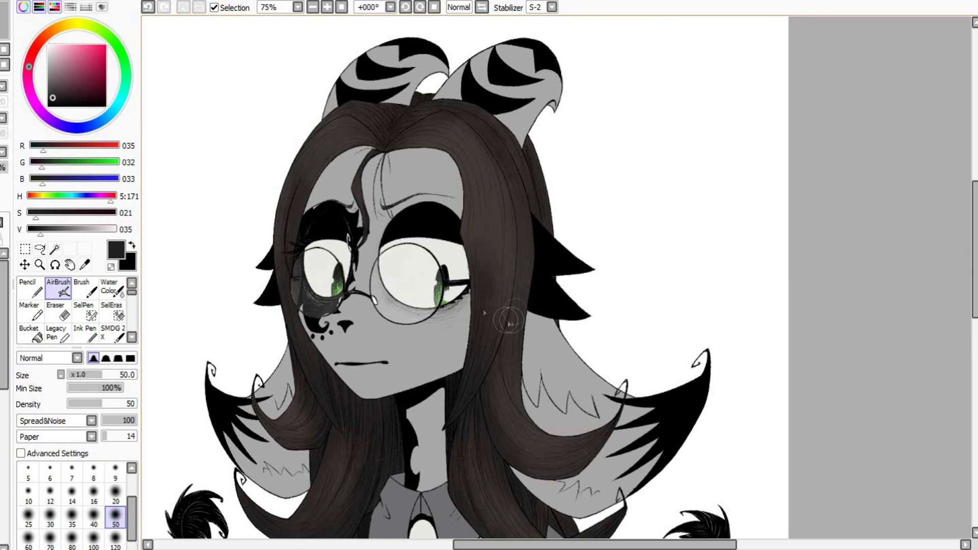
# Sample the dark brown (68, 61, 59) from the reference image and airbrush it onto the hair at size 50.
pyautogui.scroll(-1, 430, 427)
pyautogui.hotkey('ctrl', 'Tab')
pyautogui.keyDown('alt'); pyautogui.click(355, 412); pyautogui.keyUp('alt')
pyautogui.hotkey('ctrl', 'Tab')
pyautogui.scroll(1, 345, 376)
pyautogui.click(66, 292)
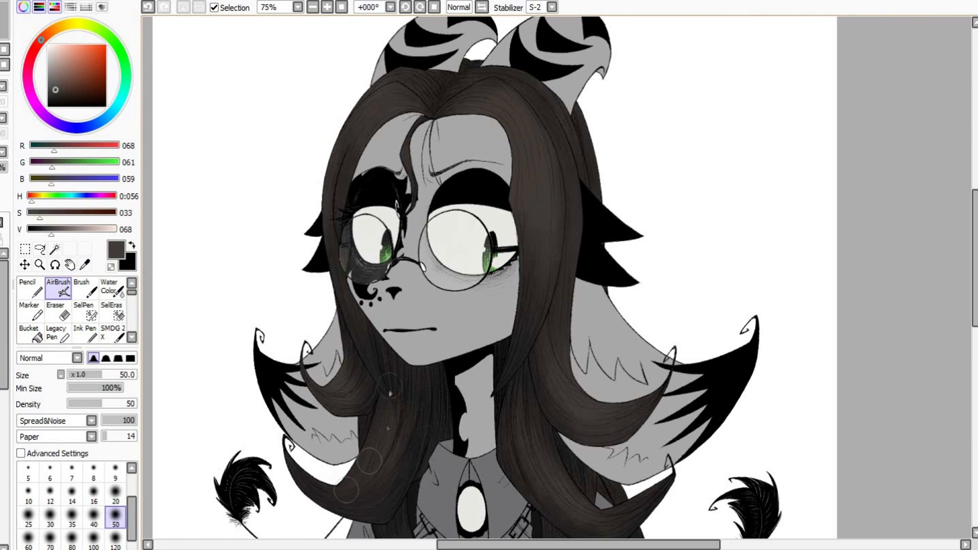
# Airbrush pure black shading onto the long locks beside the neck and collar at size 40.
pyautogui.moveTo(973, 275); pyautogui.dragTo(973, 319)
pyautogui.click(48, 106)
pyautogui.click(50, 494)
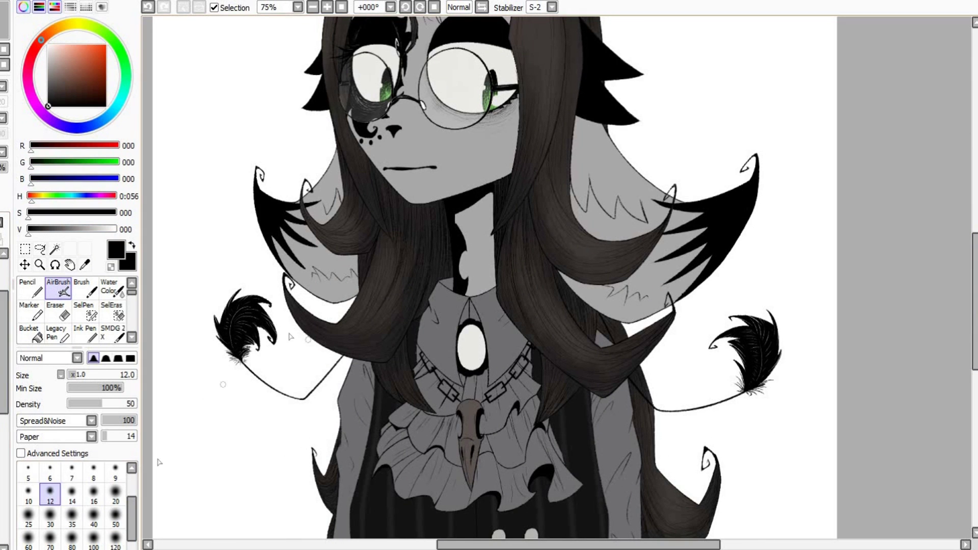
pyautogui.press(']')
pyautogui.press(']')
pyautogui.press(']')
pyautogui.press(']')
pyautogui.press(']')
pyautogui.press(']')
pyautogui.press(']')
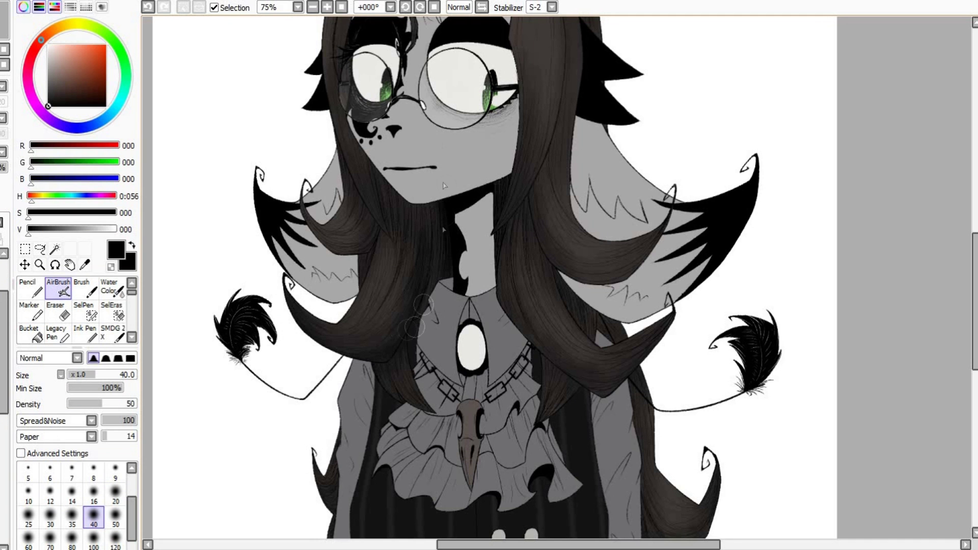
# Deepen the black shading along the edges of the left-hand locks and beside the cheek with the AirBrush at size 20.
pyautogui.press('[')
pyautogui.press('[')
pyautogui.press('[')
pyautogui.press('[')
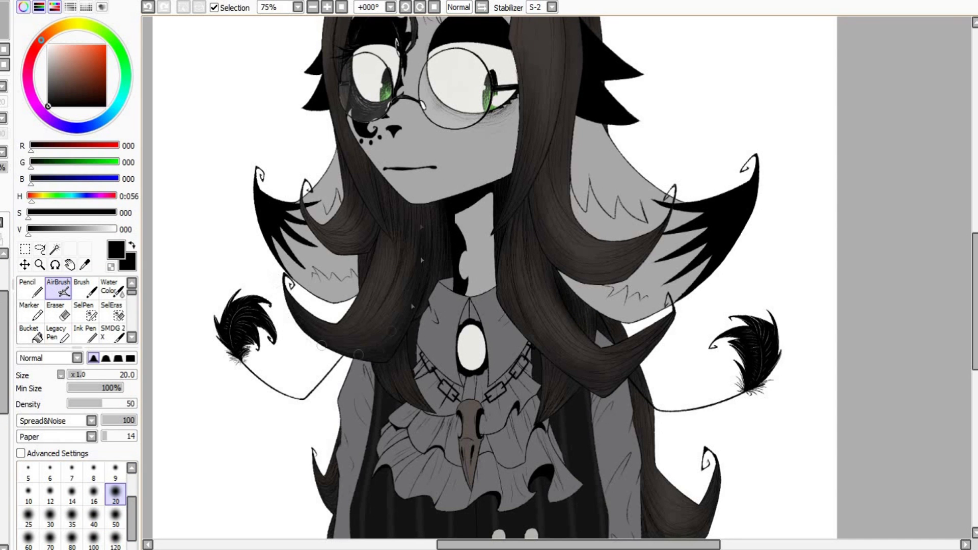
pyautogui.scroll(2, 973, 277)
pyautogui.press('[')
pyautogui.press('[')
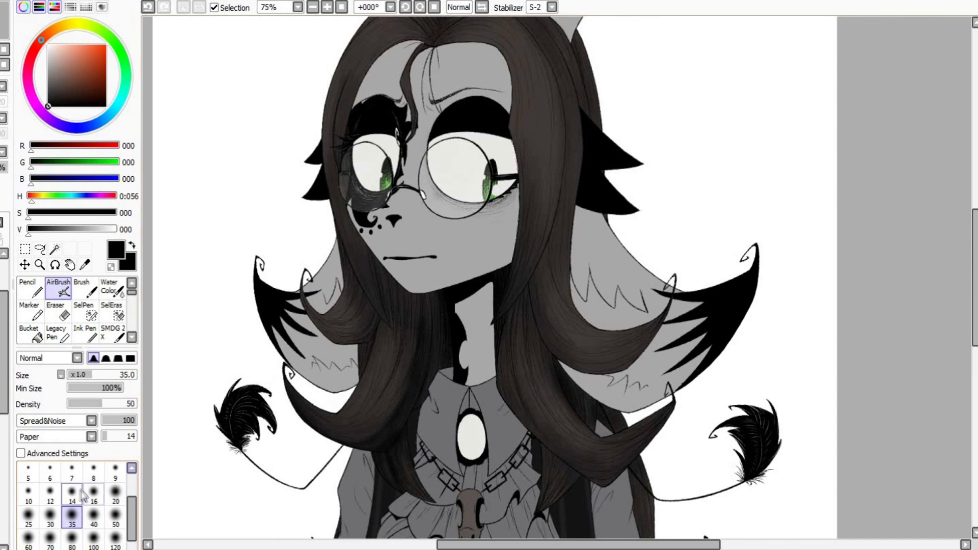
pyautogui.press(']')
pyautogui.press(']')
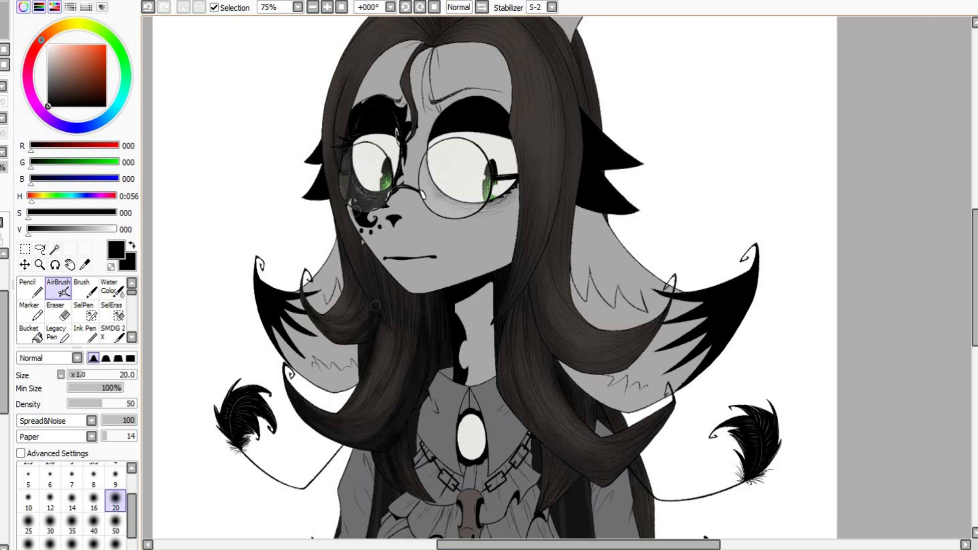
# Airbrush black shading onto the top of the hair and around the parting at size 35, undoing a stray stroke.
pyautogui.press(']')
pyautogui.press(']')
pyautogui.press(']')
pyautogui.scroll(3, 974, 245)
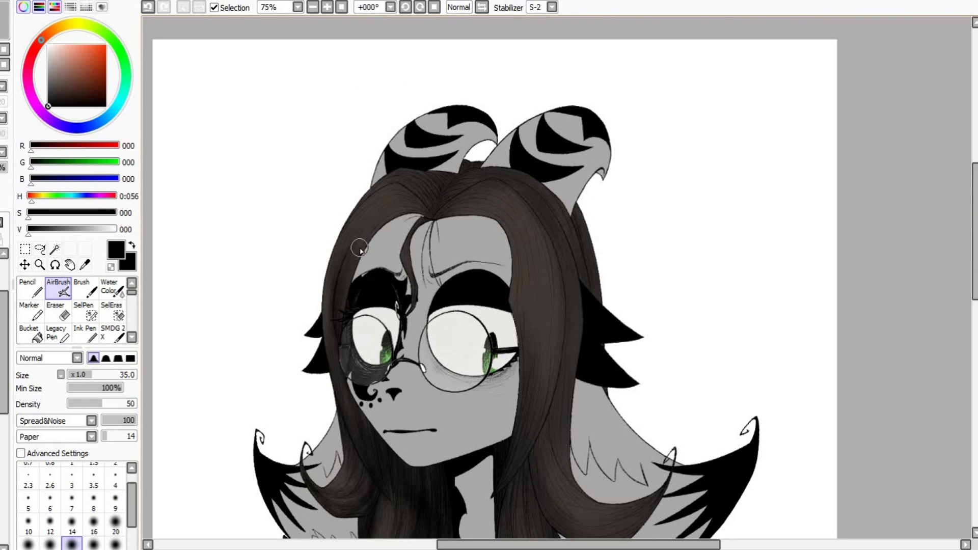
pyautogui.press('[')
pyautogui.press('[')
pyautogui.press('[')
pyautogui.press('[')
pyautogui.press(']')
pyautogui.hotkey('ctrl', 'z')
pyautogui.press(']')
pyautogui.press(']')
pyautogui.press(']')
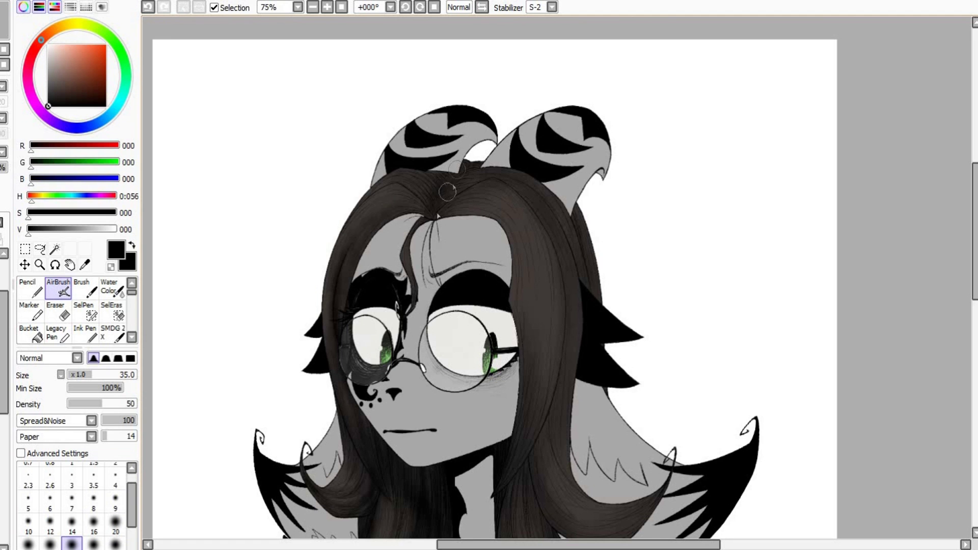
# Airbrush black shading from the parting down the hair on the right side of the face.
pyautogui.moveTo(432, 194)
pyautogui.mouseDown()
pyautogui.moveTo(509, 260)
pyautogui.moveTo(525, 213)
pyautogui.moveTo(556, 296)
pyautogui.moveTo(552, 376)
pyautogui.mouseUp()
pyautogui.moveTo(566, 210); pyautogui.dragTo(585, 278)
pyautogui.moveTo(596, 516); pyautogui.dragTo(588, 419)
# Shade the lower locks over the shirt and sleeves in black with the AirBrush at sizes 30 and 35.
pyautogui.click(115, 525)
pyautogui.press(']')
pyautogui.press(']')
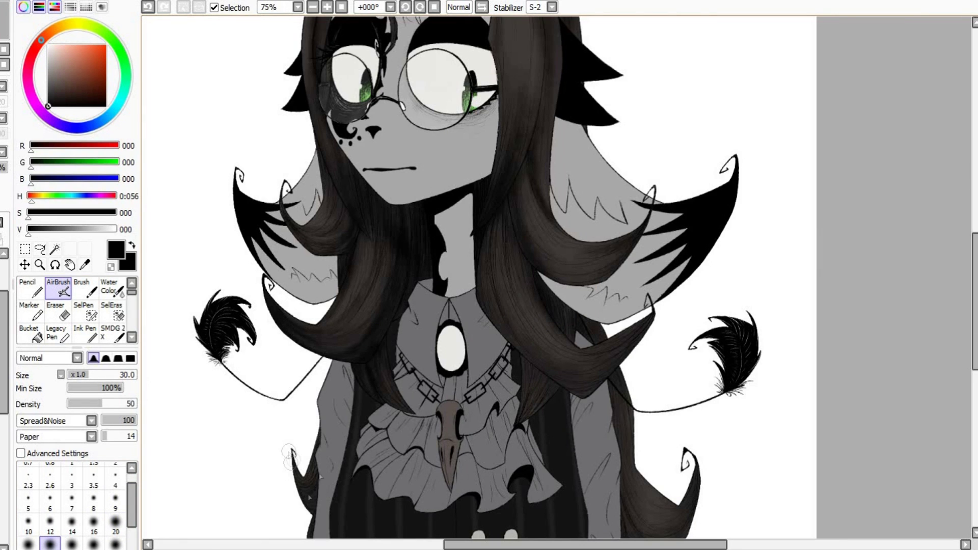
pyautogui.press(']')
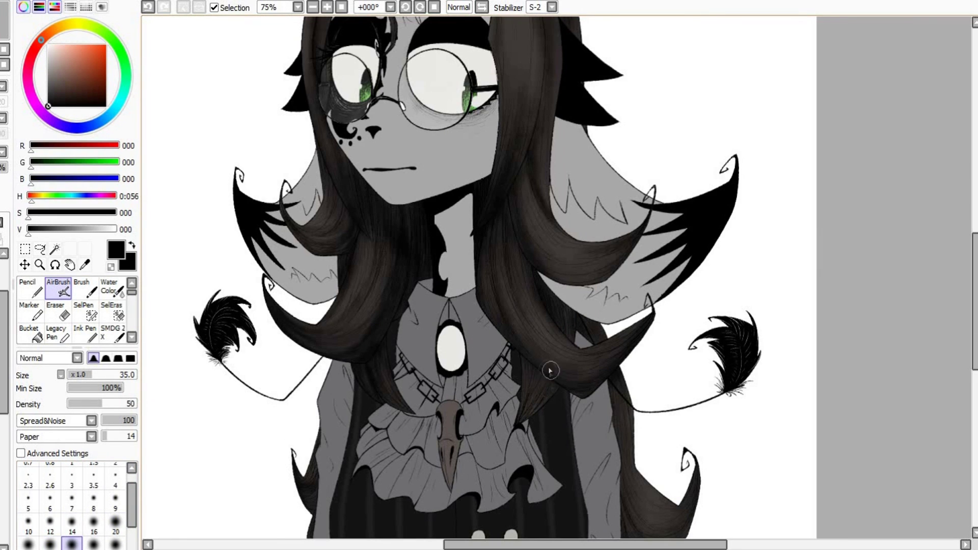
pyautogui.scroll(-3, 662, 372)
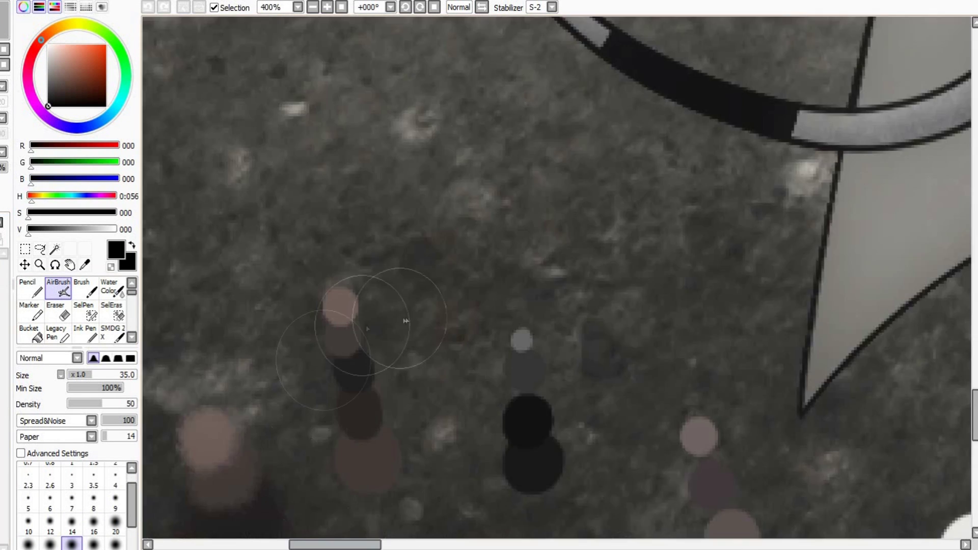
# Sample the light brown (112, 95, 92) from the reference and airbrush highlights down the right-hand hair at size 16.
pyautogui.click(349, 326)
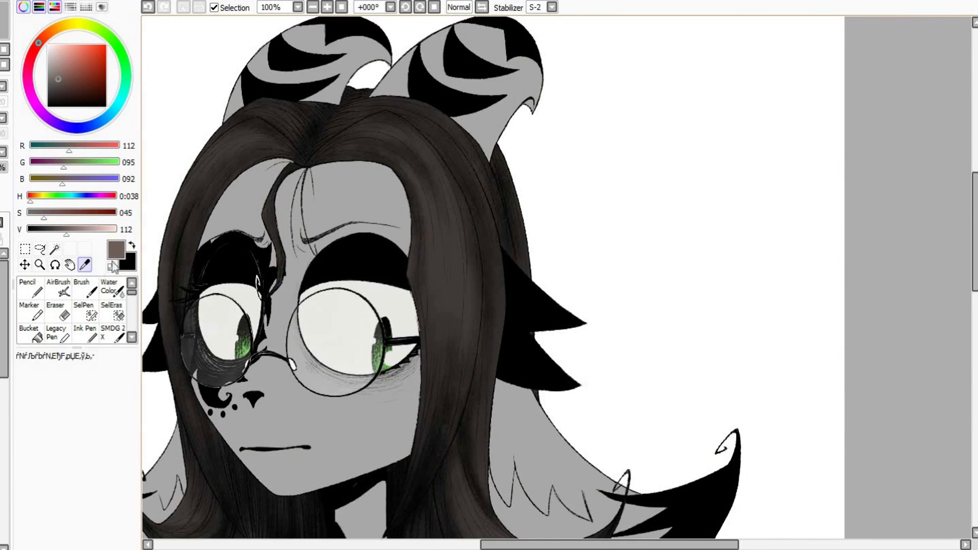
pyautogui.click(58, 288)
pyautogui.moveTo(425, 181); pyautogui.dragTo(456, 356)
pyautogui.moveTo(463, 250); pyautogui.dragTo(469, 384)
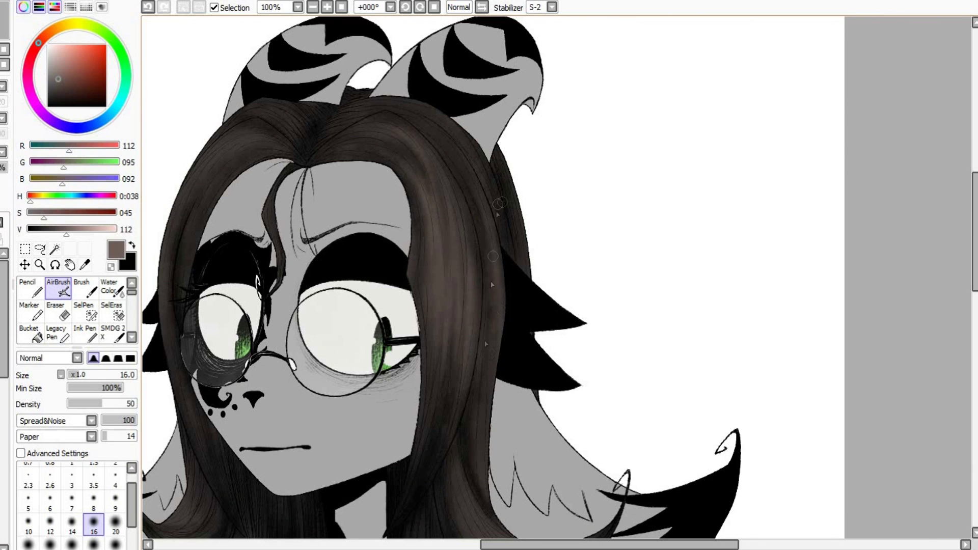
pyautogui.scroll(-6, 514, 239)
pyautogui.moveTo(463, 361); pyautogui.dragTo(506, 428)
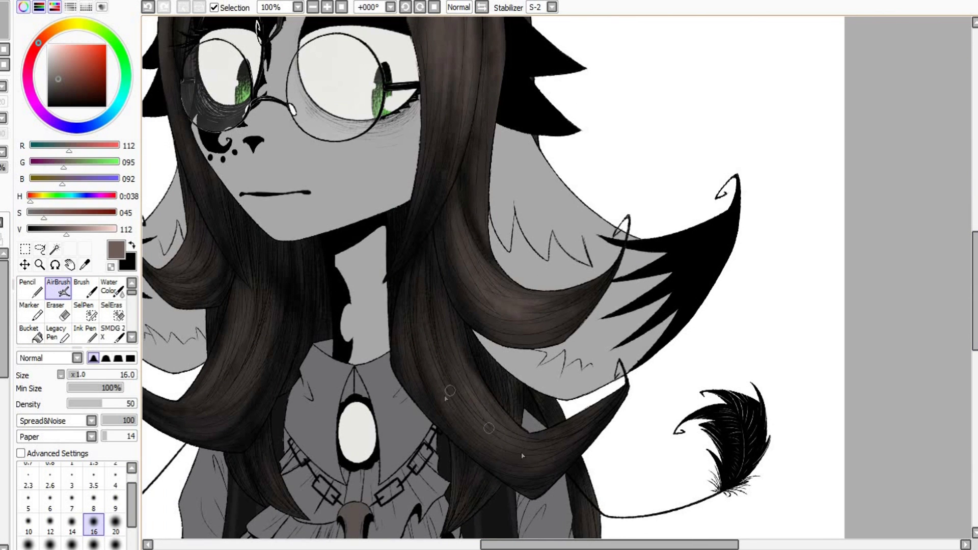
# Airbrush light brown highlights onto the curled lock behind the right sleeve, reducing the brush from size 50 to 20.
pyautogui.click(116, 544)
pyautogui.scroll(-3, 542, 314)
pyautogui.scroll(1, 542, 315)
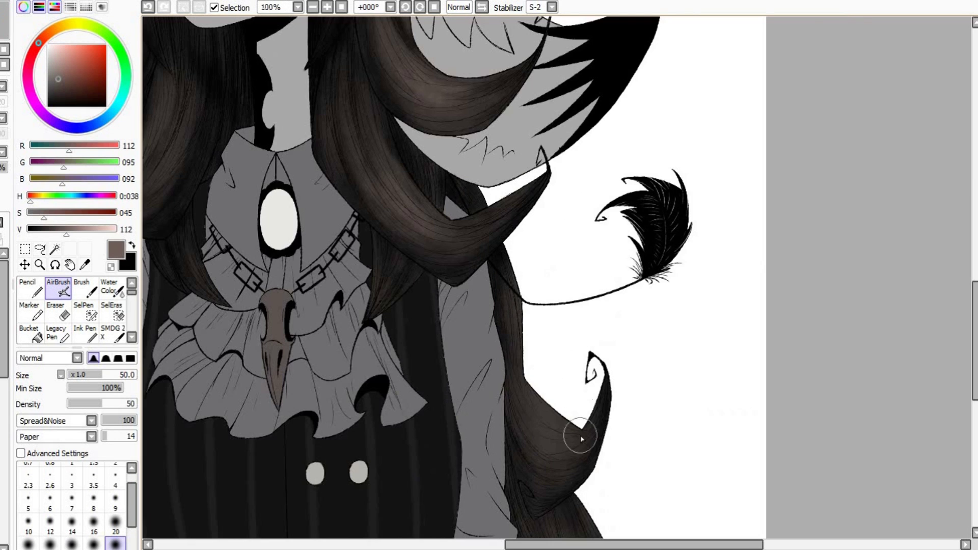
pyautogui.press('[')
pyautogui.press('[')
pyautogui.press('[')
pyautogui.press('[')
pyautogui.press('[')
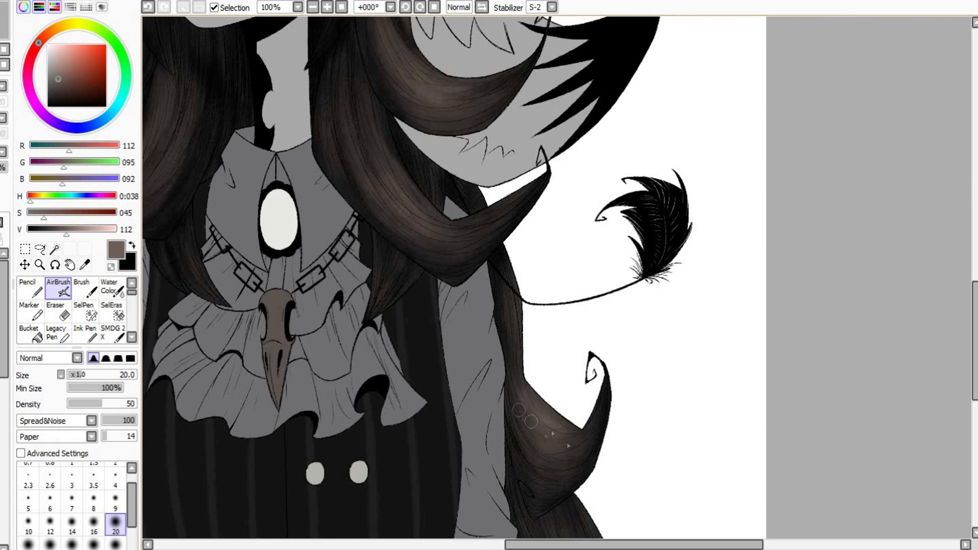
# Airbrush light brown highlights onto the curled locks on the left side of the neck, reducing the brush to size 12.
pyautogui.press('-')
pyautogui.press('-')
pyautogui.press('-')
pyautogui.press('+')
pyautogui.press('+')
pyautogui.press('+')
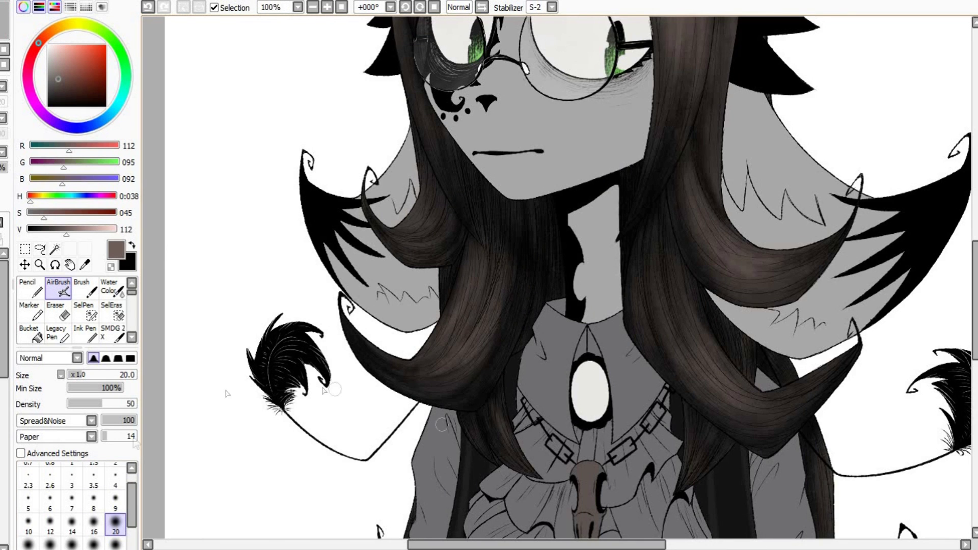
pyautogui.press(']')
pyautogui.press(']')
pyautogui.press(']')
pyautogui.press(']')
pyautogui.press(']')
pyautogui.press('+')
pyautogui.press('[')
pyautogui.press('[')
pyautogui.press('[')
pyautogui.press('[')
pyautogui.press('[')
pyautogui.press('[')
pyautogui.press('[')
pyautogui.press('[')
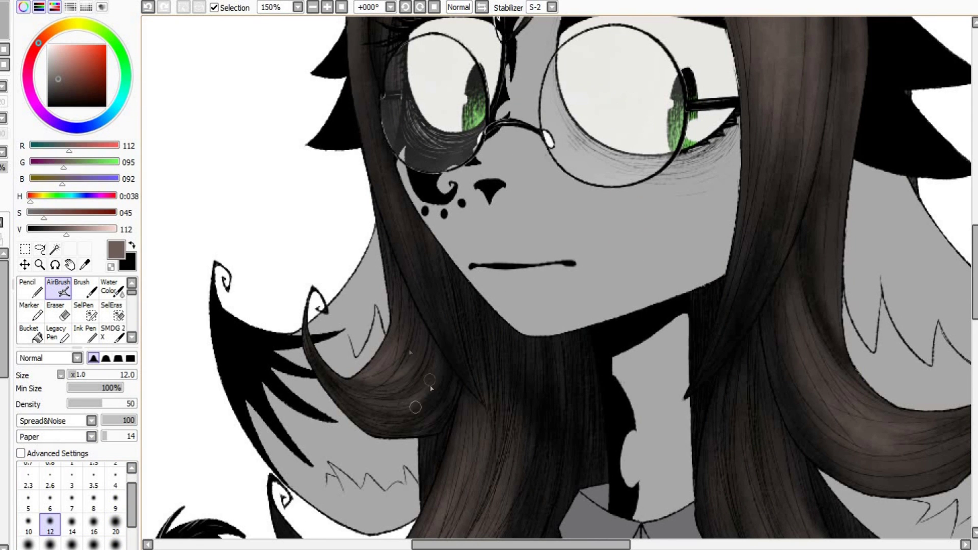
# Airbrush highlights onto the hair along the left side of the face at size 14.
pyautogui.press('-')
pyautogui.press('-')
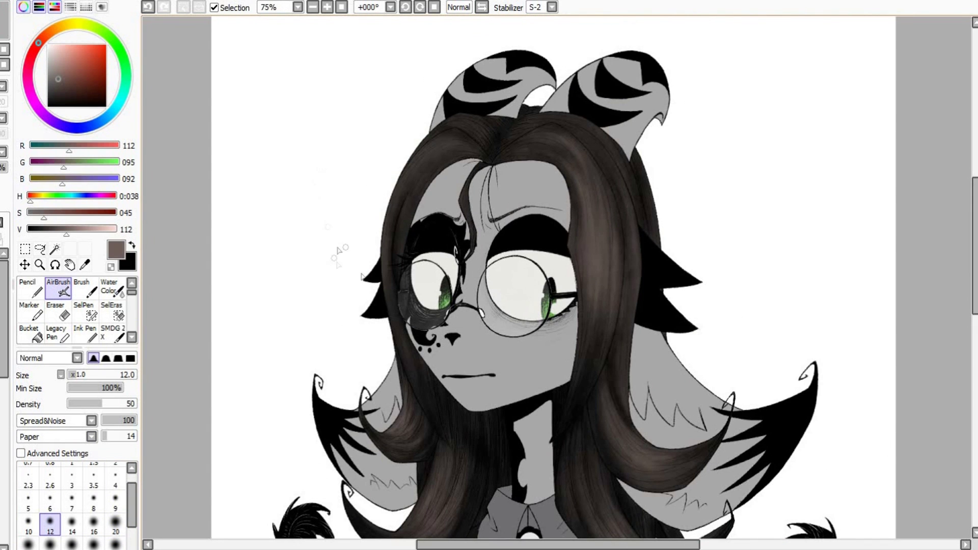
pyautogui.press(']')
pyautogui.press(']')
pyautogui.press(']')
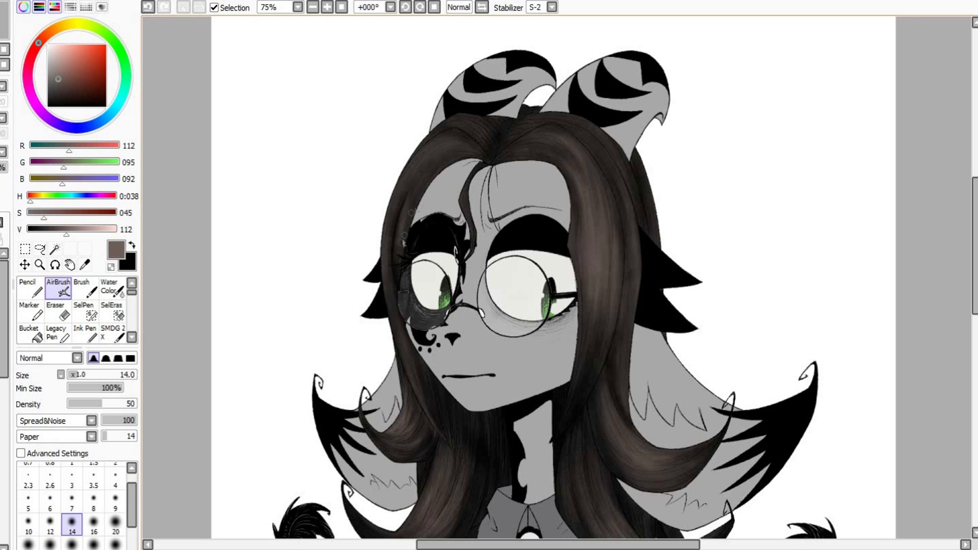
# Add fine light brown highlights to the thin forehead strand and lower locks, reducing the AirBrush from size 20 to 9.
pyautogui.press('+')
pyautogui.press('+')
pyautogui.press('+')
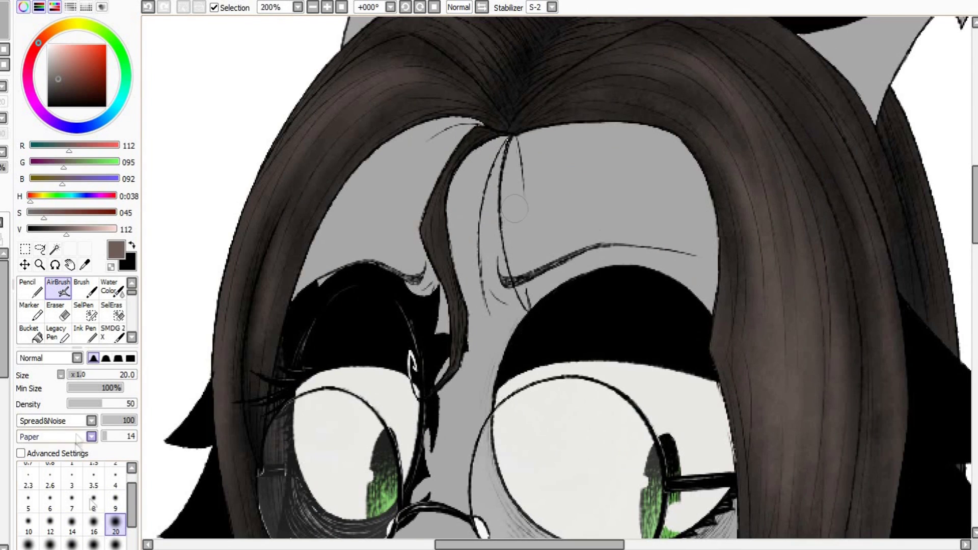
pyautogui.press('[')
pyautogui.press('[')
pyautogui.press('[')
pyautogui.press('[')
pyautogui.press('[')
pyautogui.scroll(-5, 433, 214)
pyautogui.scroll(2, 544, 391)
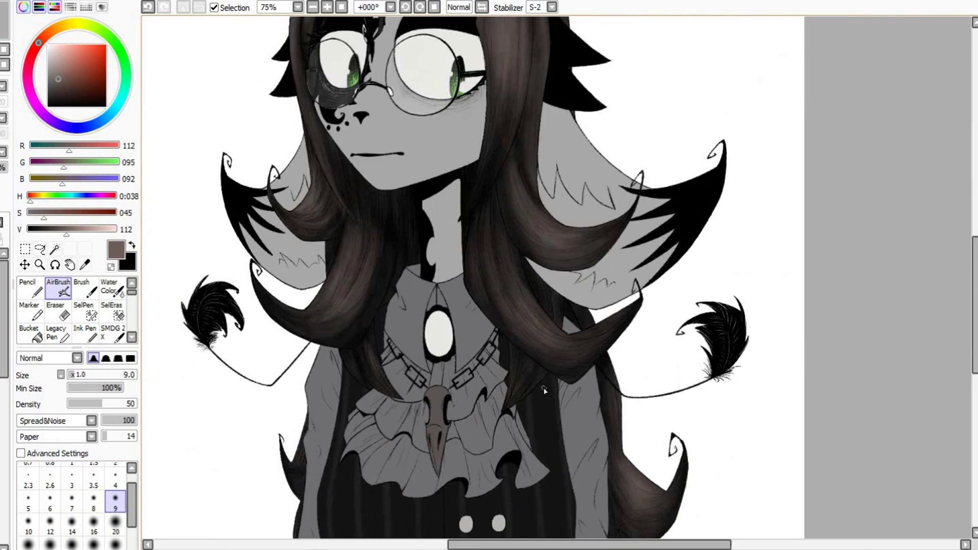
# Sample near-black (35, 32, 33) from the reference and airbrush thin dark strands down the right-hand hair at size 9.
pyautogui.scroll(-3, 505, 428)
pyautogui.scroll(4, 548, 408)
pyautogui.hotkey('ctrl', 'Tab')
pyautogui.keyDown('alt'); pyautogui.click(542, 426); pyautogui.keyUp('alt')
pyautogui.hotkey('ctrl', 'Tab')
pyautogui.click(72, 524)
pyautogui.click(115, 501)
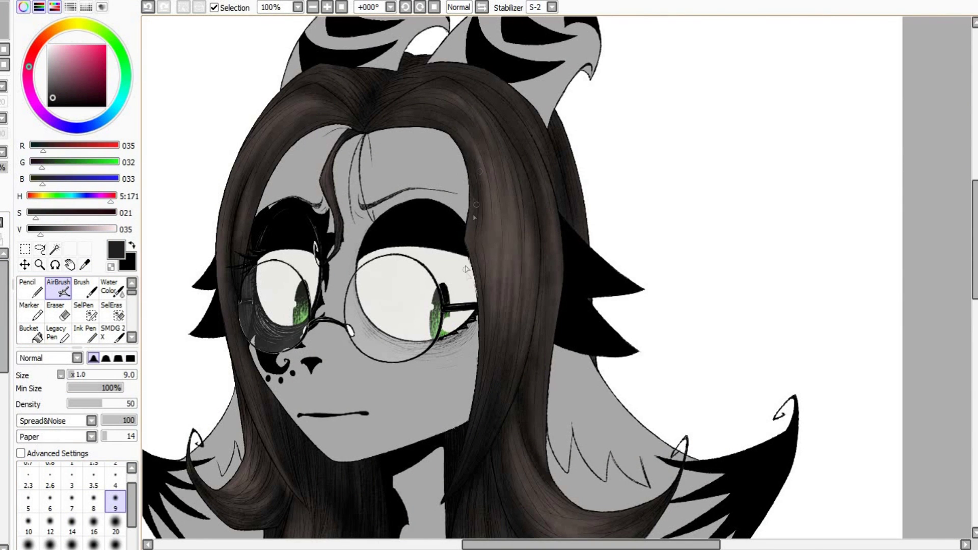
pyautogui.scroll(-2, 458, 207)
pyautogui.scroll(2, 496, 219)
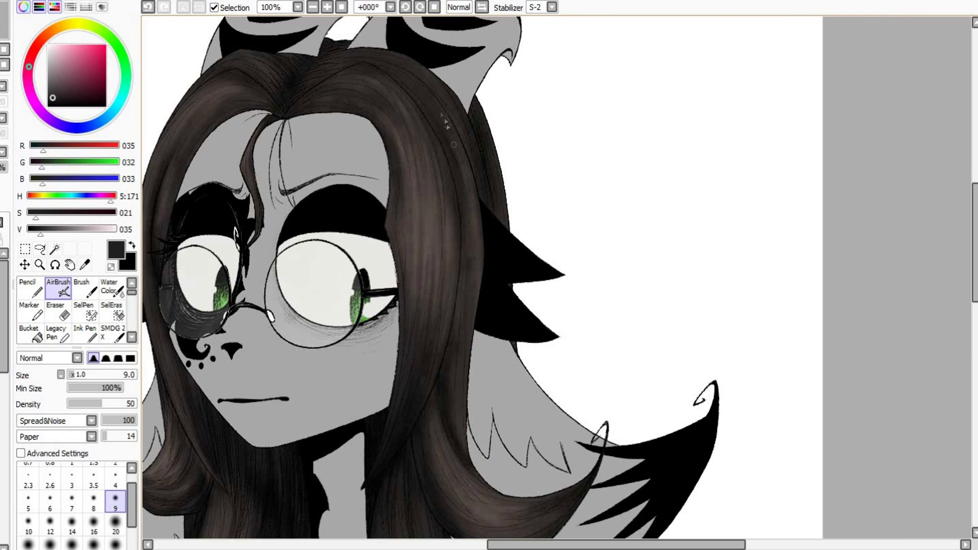
# Airbrush fine near-black strands onto the curled right-hand locks and the hair behind the ear at size 9.
pyautogui.scroll(-3, 458, 407)
pyautogui.scroll(3, 469, 468)
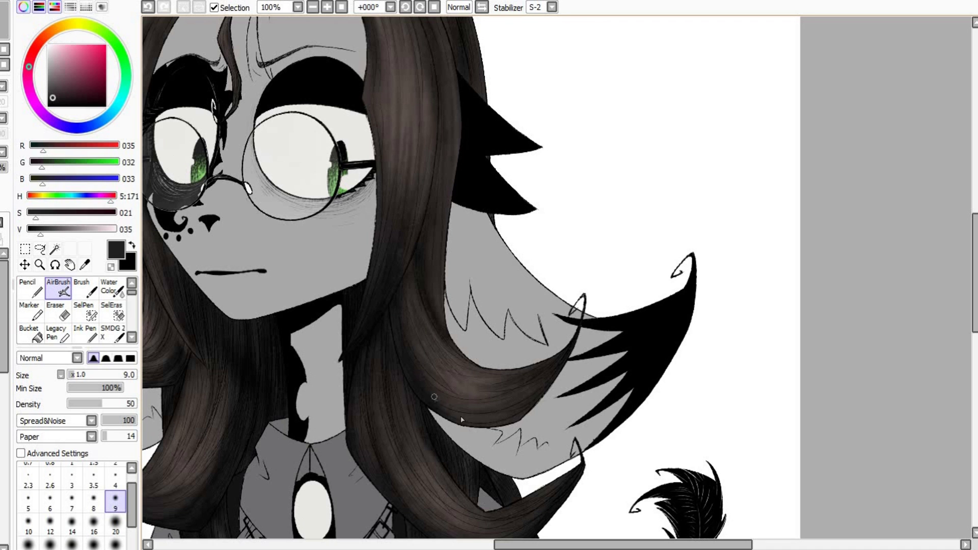
pyautogui.scroll(-3, 530, 391)
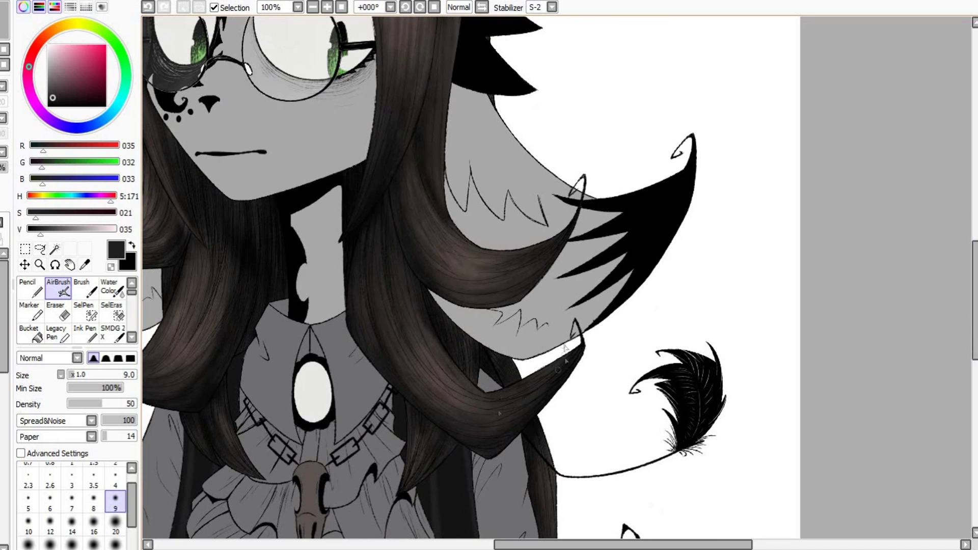
pyautogui.scroll(8, 425, 422)
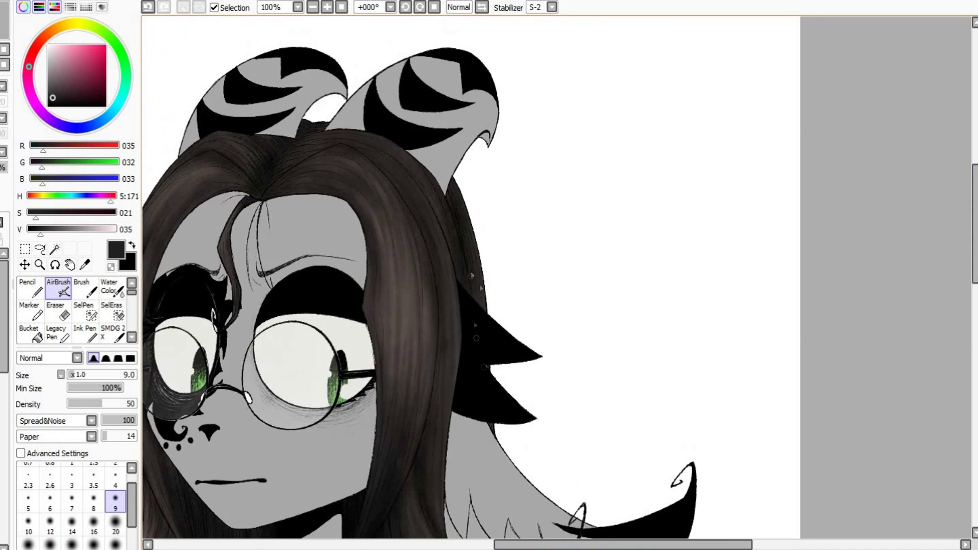
# Continue the fine near-black strands along the left side of the hair and across the lower locks.
pyautogui.hscroll(-5, 424, 422)
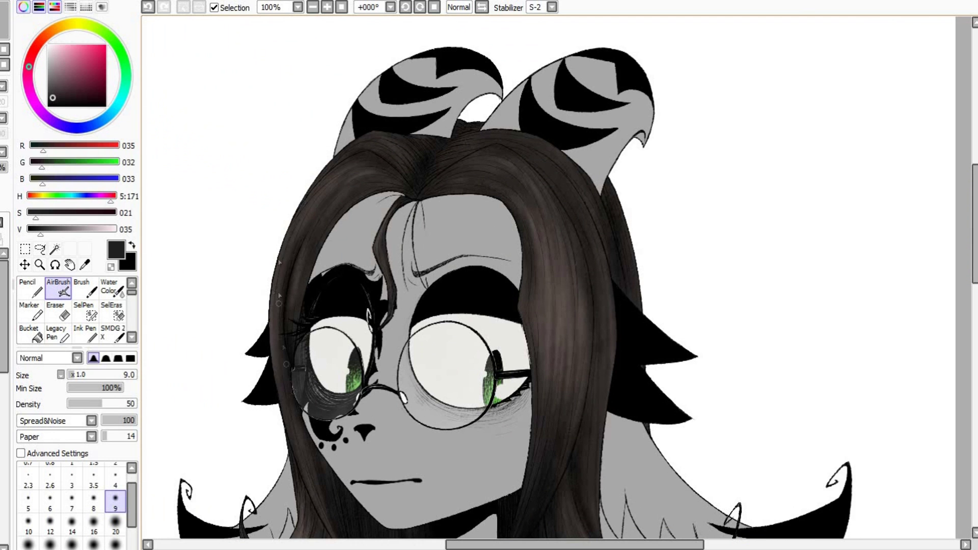
pyautogui.scroll(-7, 310, 250)
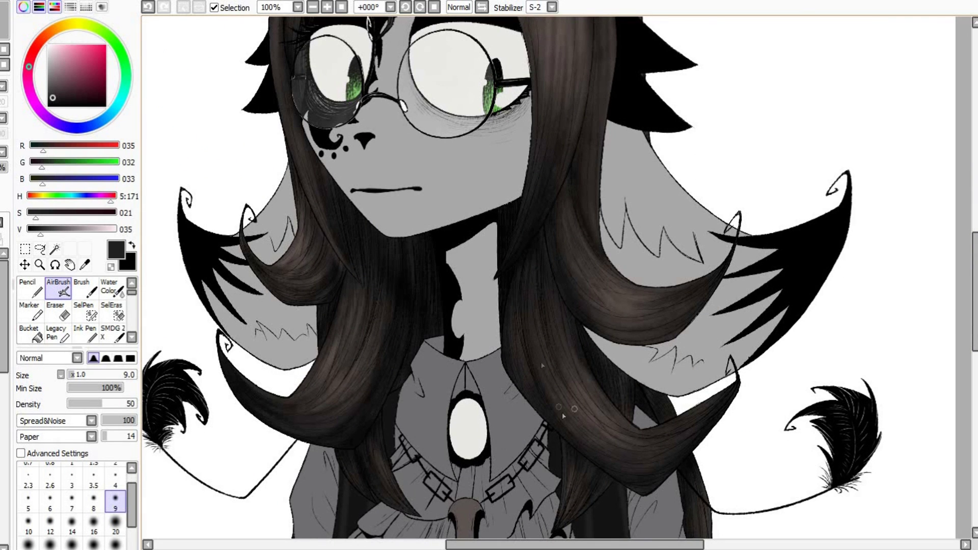
pyautogui.scroll(-4, 580, 479)
pyautogui.press('-')
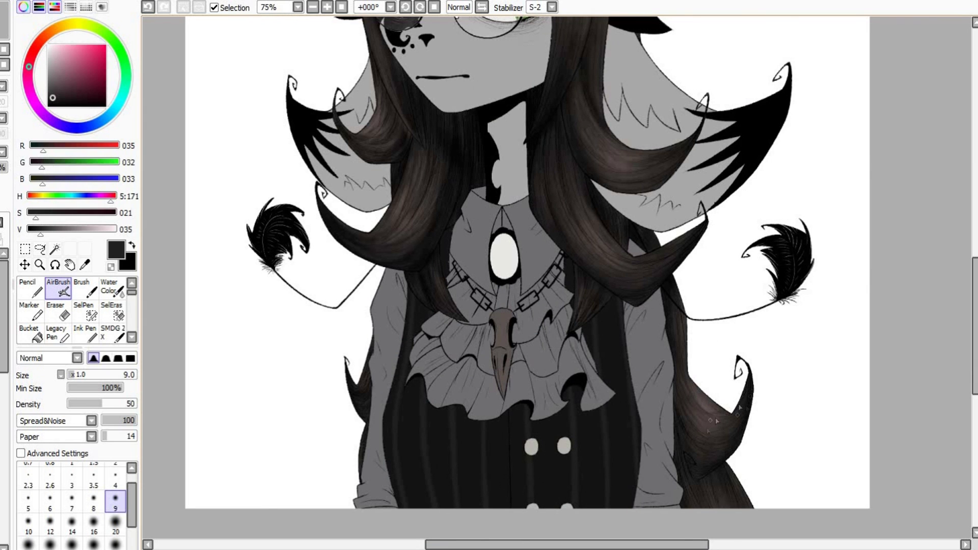
# Pick black (0, 0, 0) and airbrush dark strands and shading onto the right-hand hair, going from size 9 to 20.
pyautogui.moveTo(973, 294); pyautogui.dragTo(974, 225)
pyautogui.rightClick(632, 260)
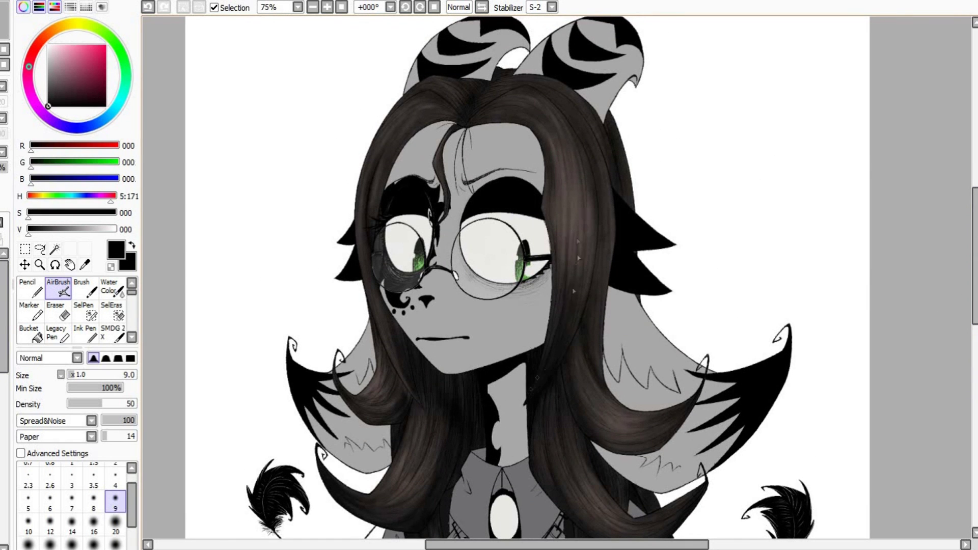
pyautogui.hotkey('ctrl', 'shift', 'n')
pyautogui.click(115, 524)
pyautogui.scroll(1, 450, 369)
pyautogui.press('[')
pyautogui.press('[')
pyautogui.press('[')
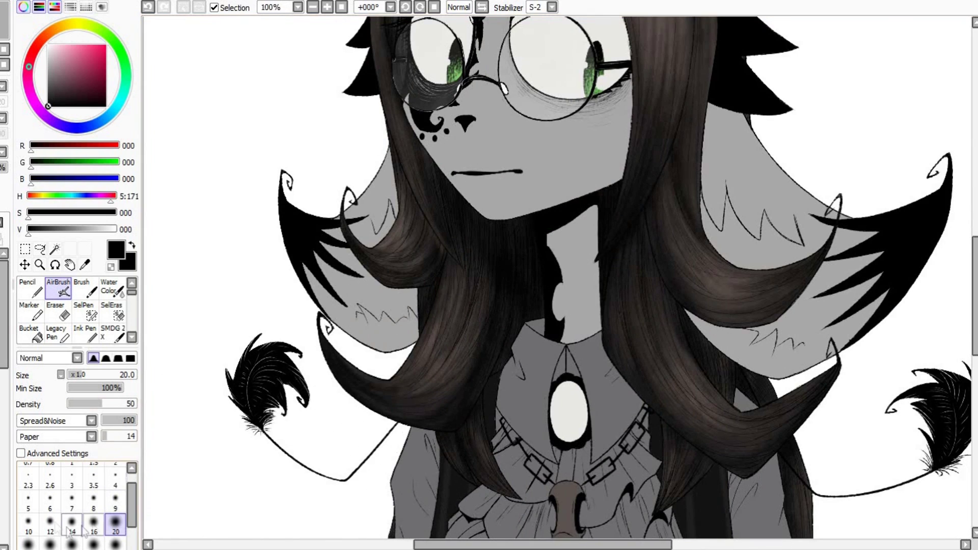
pyautogui.moveTo(861, 432); pyautogui.dragTo(764, 421)
# Airbrush thin black strands at size 8 down the long lock beside the neck, and deepen the hair shadows at size 20.
pyautogui.click(93, 502)
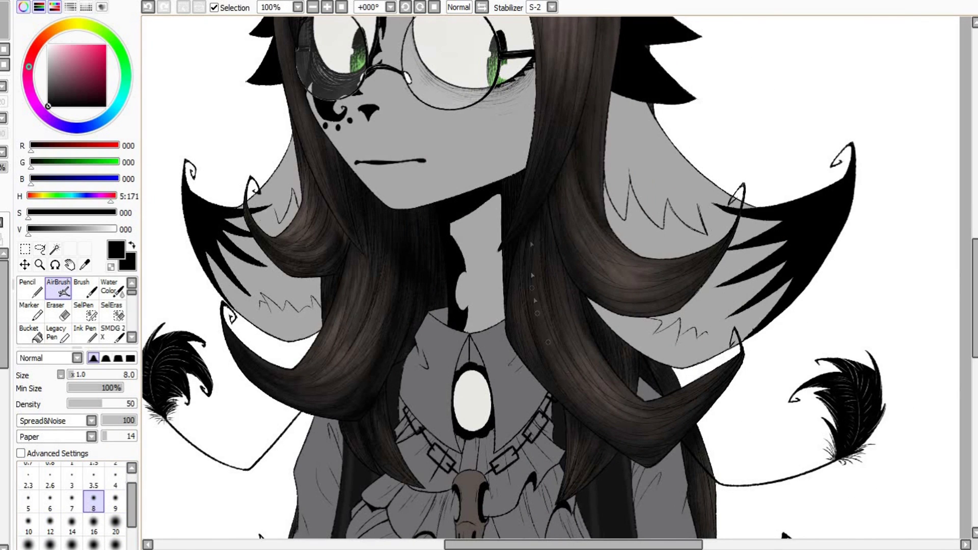
pyautogui.press(']')
pyautogui.press(']')
pyautogui.press(']')
pyautogui.press(']')
pyautogui.press(']')
pyautogui.press(']')
pyautogui.scroll(-2, 502, 291)
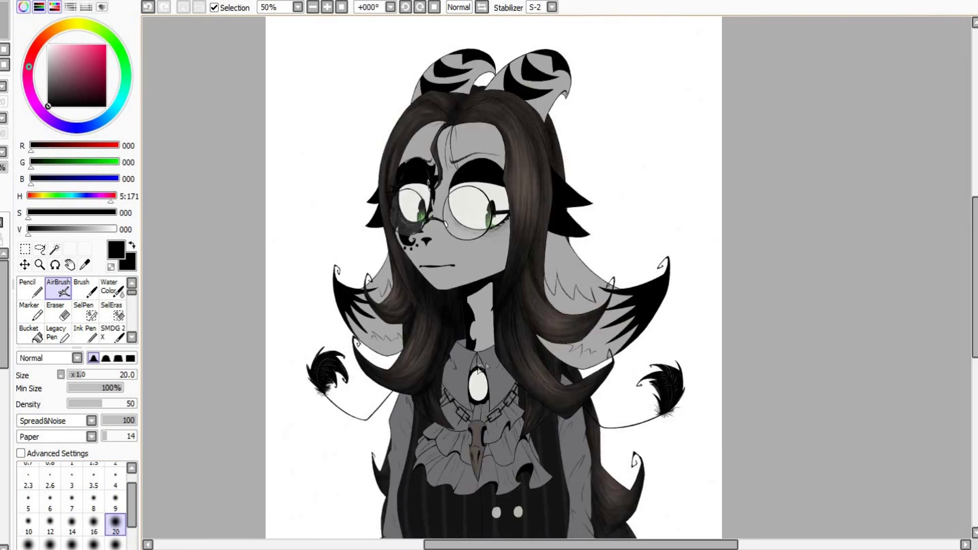
# Airbrush black strands along the upper curled lock on the right, using size 9 and then 20.
pyautogui.scroll(1, 305, 283)
pyautogui.click(115, 504)
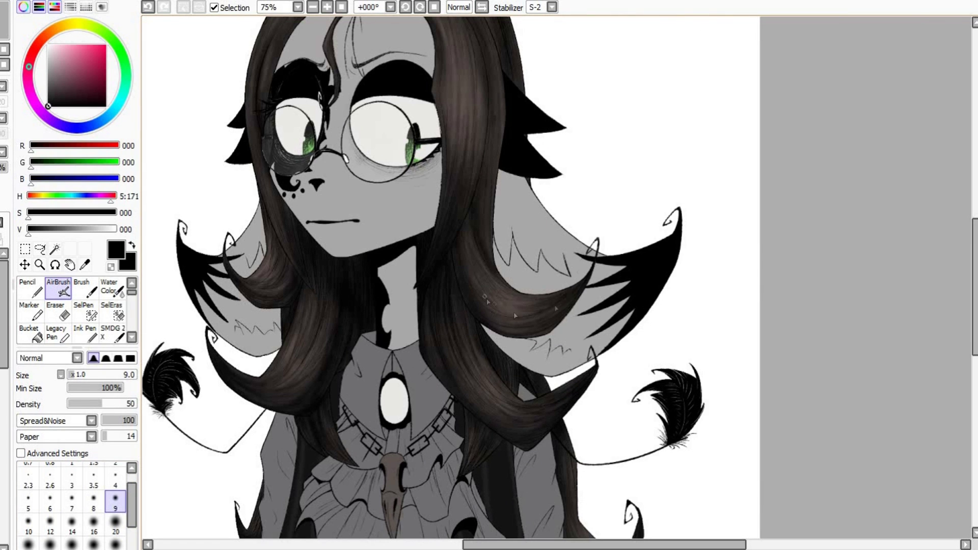
pyautogui.press(']')
pyautogui.press(']')
pyautogui.press(']')
pyautogui.press(']')
pyautogui.press(']')
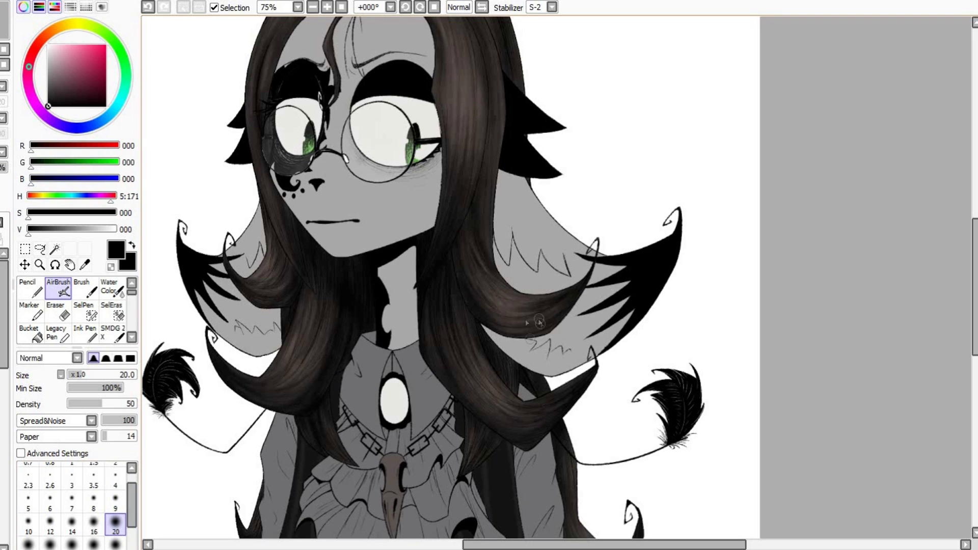
pyautogui.scroll(-1, 486, 115)
pyautogui.scroll(2, 545, 327)
# Sample dark brown (68, 61, 59) from the reference colors and airbrush it softly over the hair.
pyautogui.press('[')
pyautogui.press('[')
pyautogui.press('[')
pyautogui.press('[')
pyautogui.press('[')
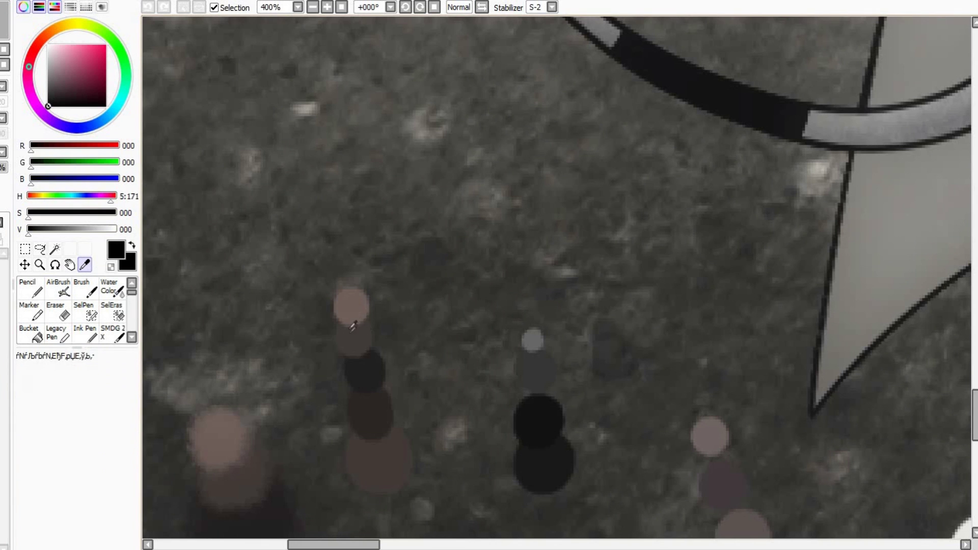
pyautogui.click(353, 326)
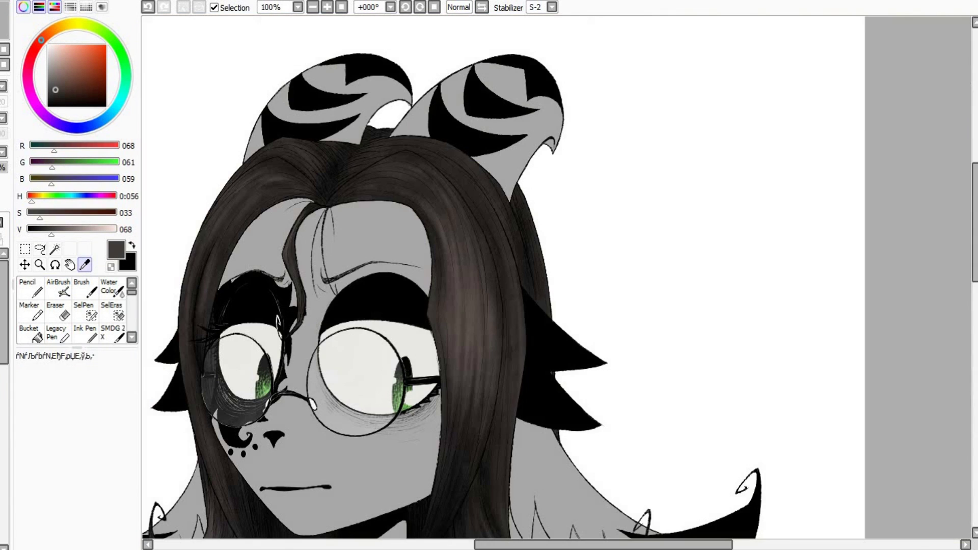
pyautogui.click(58, 290)
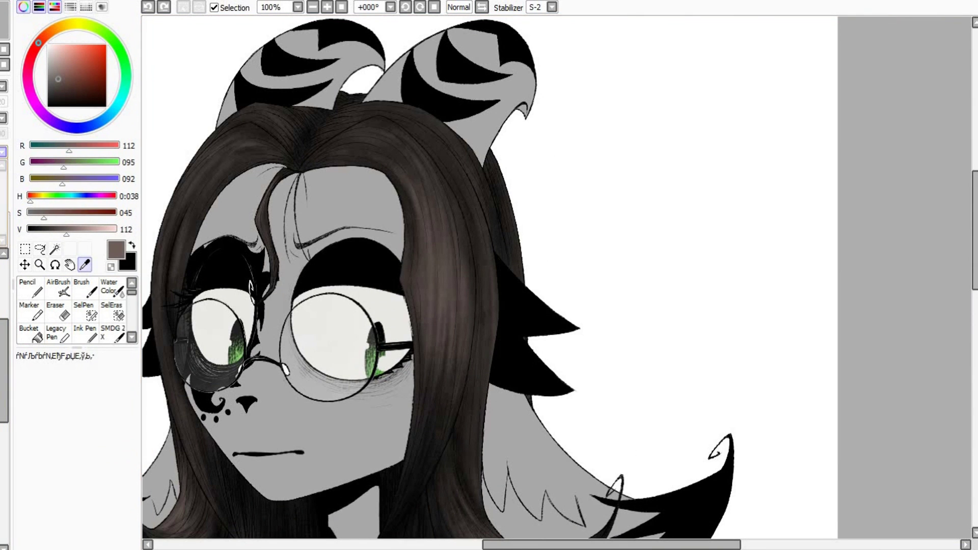
# Airbrush thin light brown (112, 95, 92) highlight strands at size 4 into the hair beside the right eye.
pyautogui.click(58, 289)
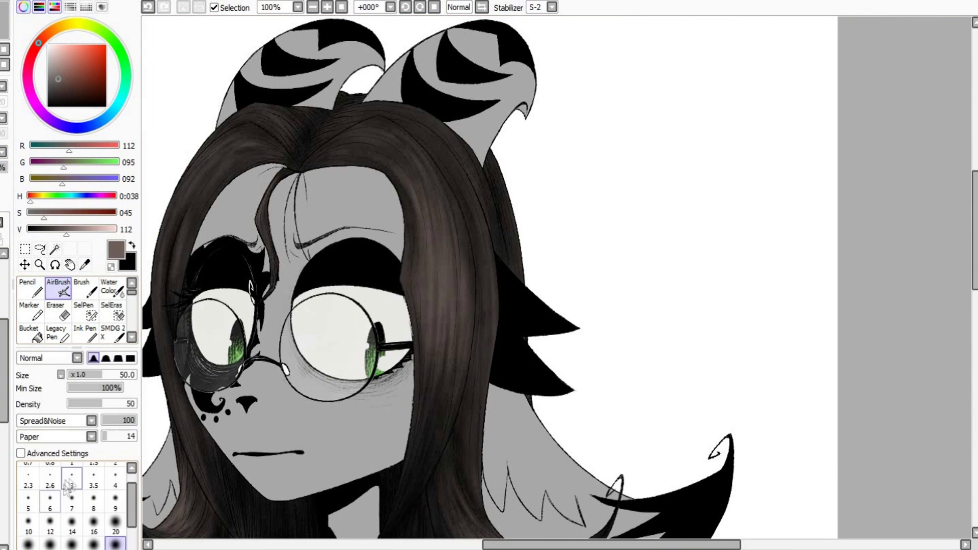
pyautogui.scroll(2, 410, 265)
pyautogui.press(']')
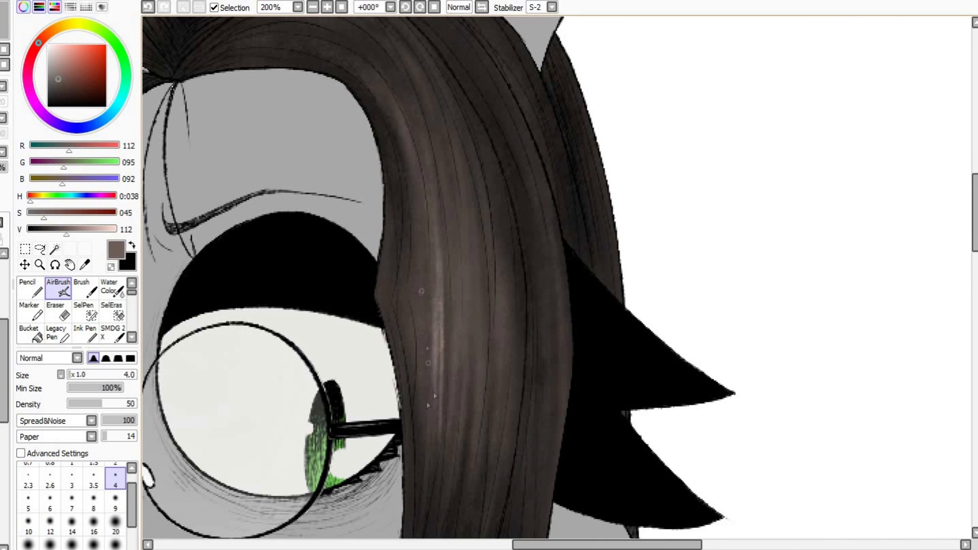
pyautogui.moveTo(465, 416); pyautogui.dragTo(463, 224)
pyautogui.moveTo(480, 415); pyautogui.dragTo(475, 223)
pyautogui.moveTo(503, 391); pyautogui.dragTo(498, 286)
pyautogui.moveTo(508, 431); pyautogui.dragTo(507, 249)
pyautogui.moveTo(534, 382); pyautogui.dragTo(532, 255)
pyautogui.moveTo(551, 353); pyautogui.dragTo(549, 302)
pyautogui.moveTo(428, 359); pyautogui.dragTo(423, 255)
pyautogui.moveTo(421, 365); pyautogui.dragTo(410, 289)
pyautogui.moveTo(465, 201); pyautogui.dragTo(469, 416)
pyautogui.moveTo(445, 153); pyautogui.dragTo(459, 304)
pyautogui.scroll(-2, 417, 367)
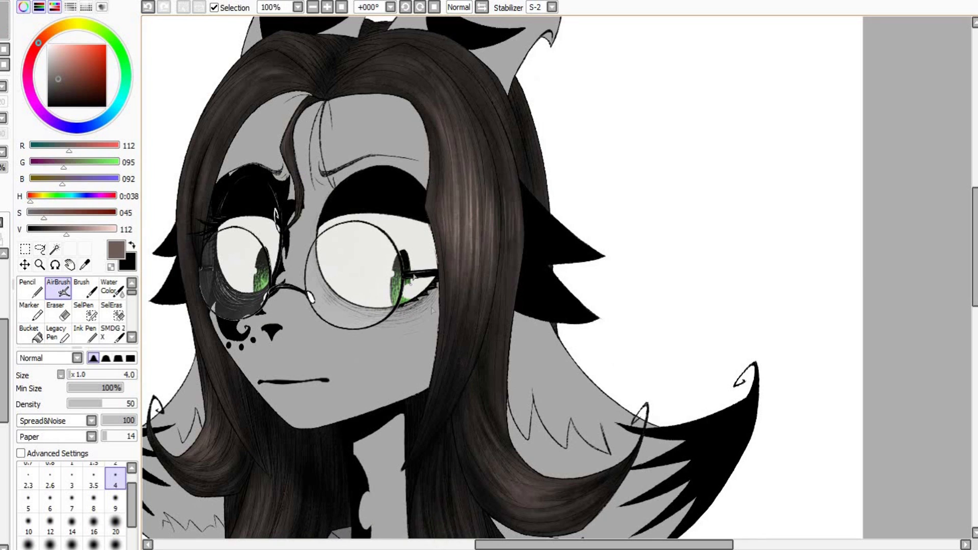
# Add fine light brown highlight strands at size 4 to the two curled locks over the right ear.
pyautogui.scroll(1, 497, 426)
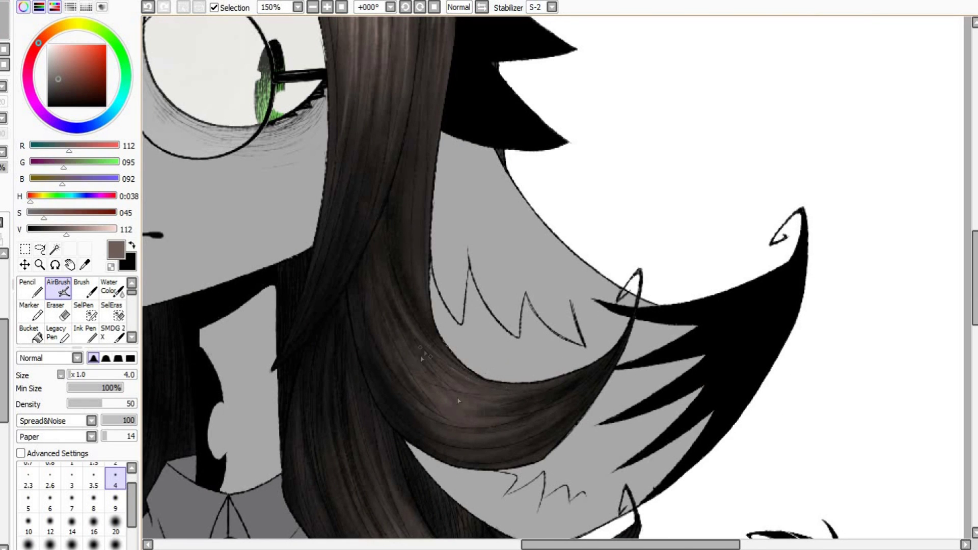
pyautogui.scroll(-1, 385, 262)
pyautogui.scroll(1, 436, 264)
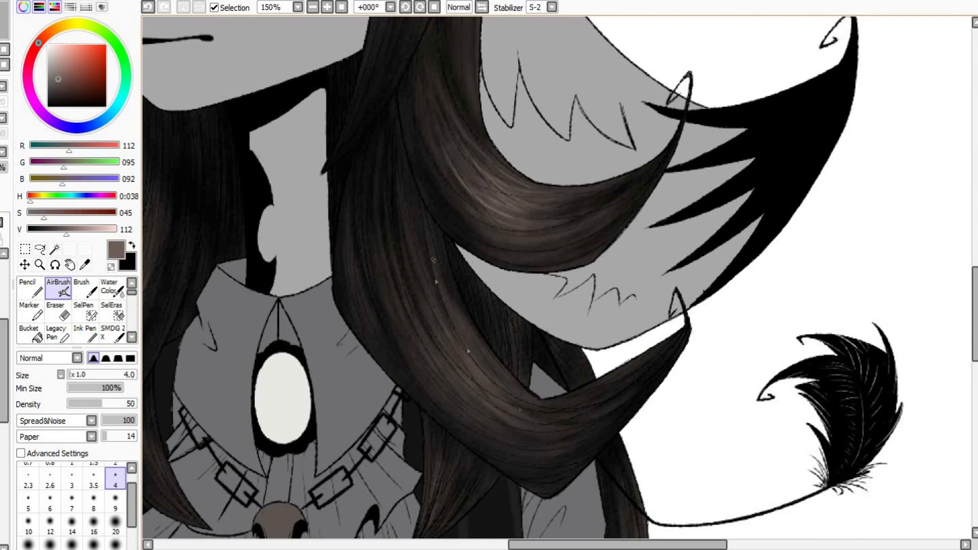
pyautogui.moveTo(447, 351); pyautogui.dragTo(485, 396)
pyautogui.moveTo(413, 340); pyautogui.dragTo(461, 403)
pyautogui.scroll(-1, 394, 301)
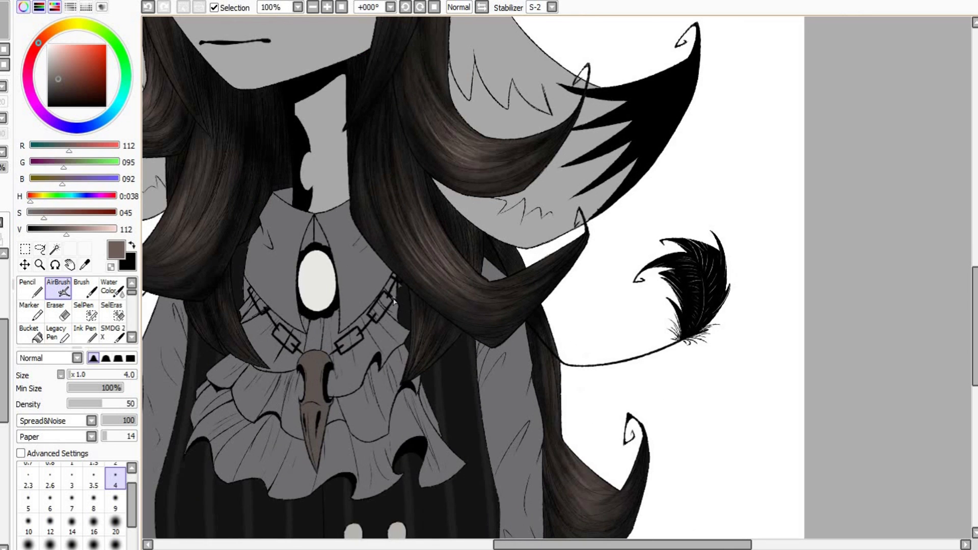
# Add fine light brown highlights at size 4 to the large low curl beside the right sleeve.
pyautogui.scroll(2, 583, 410)
pyautogui.moveTo(471, 272); pyautogui.dragTo(516, 314)
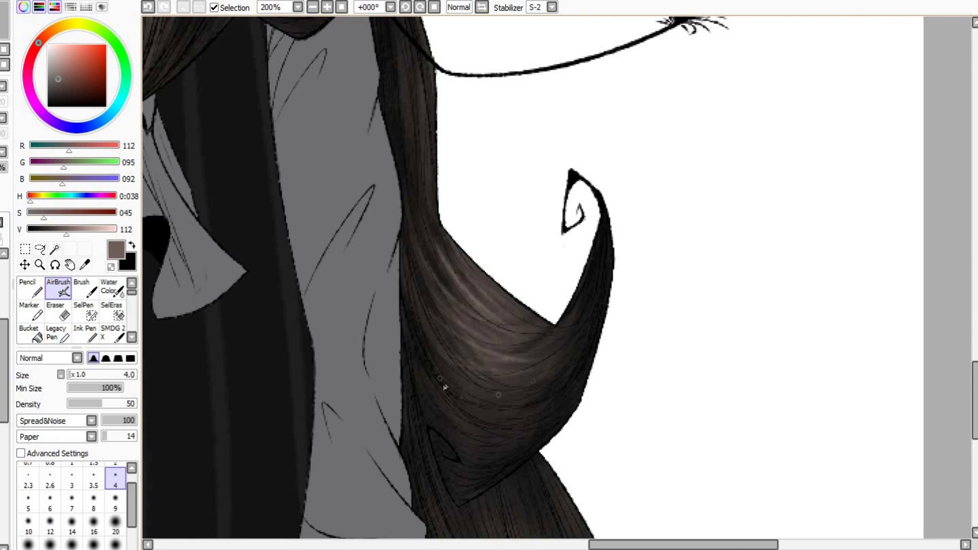
pyautogui.scroll(-5, 441, 252)
# Continue the size 4 light brown highlight strands on the left-hand locks and across the crown of the hair.
pyautogui.scroll(3, 357, 264)
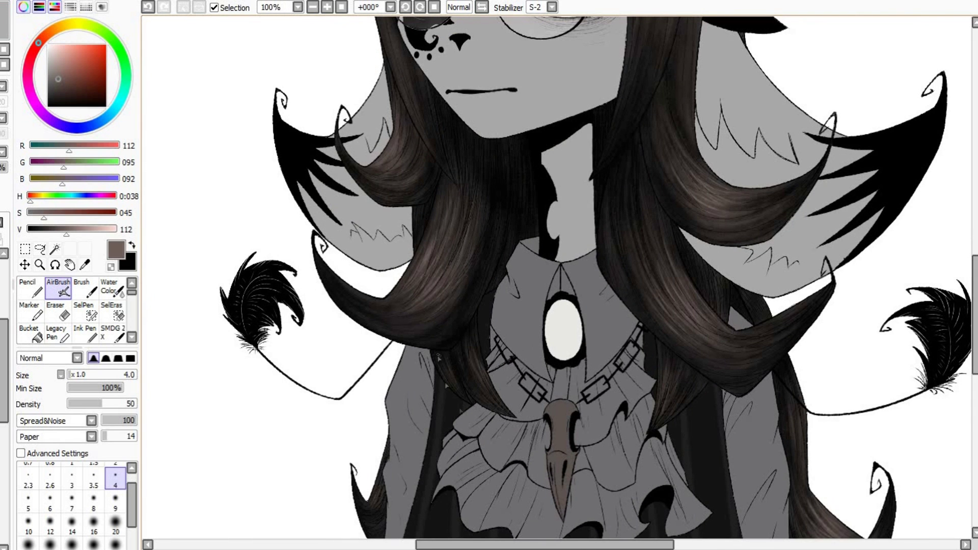
pyautogui.scroll(-3, 438, 356)
pyautogui.scroll(3, 432, 211)
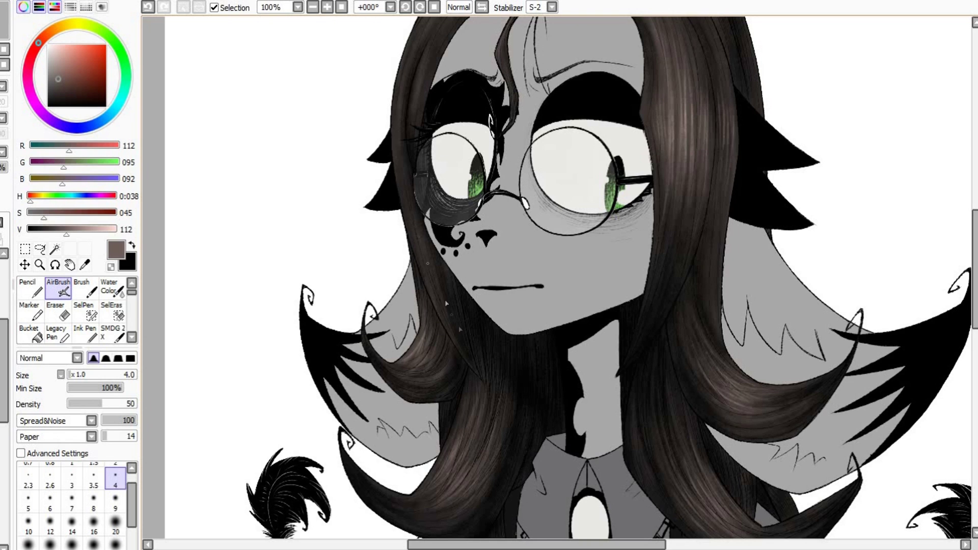
pyautogui.scroll(5, 420, 198)
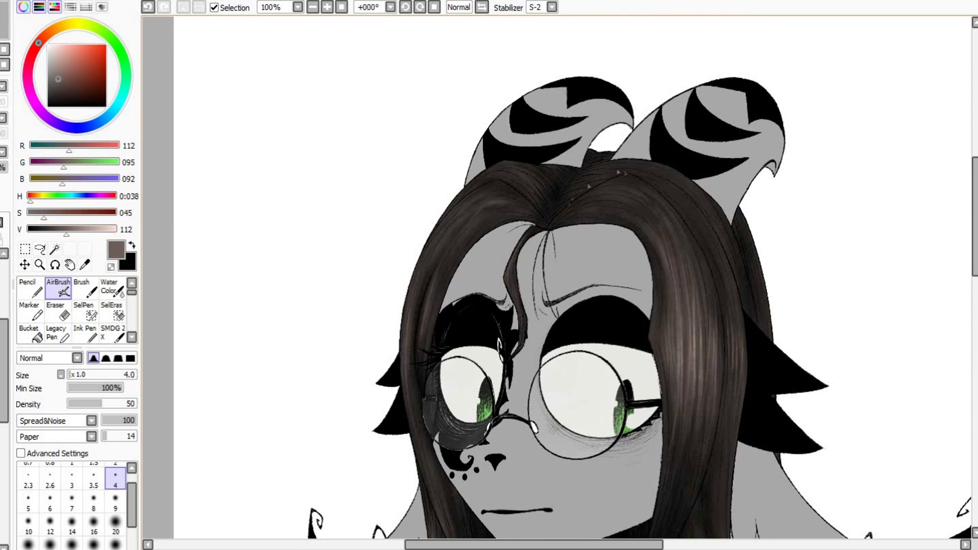
pyautogui.scroll(-1, 497, 391)
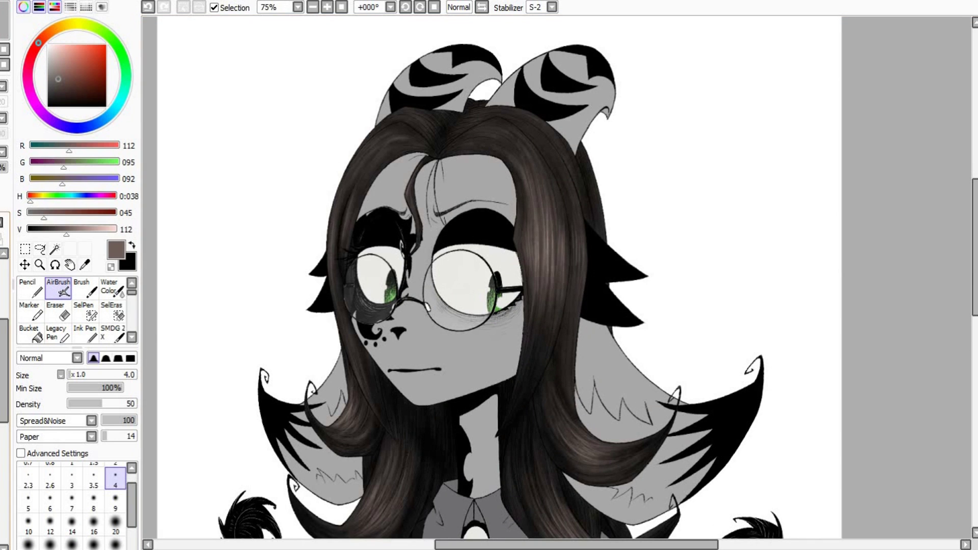
# Airbrush soft light brown sheen at size 50 over the highlighted parts of the hair and its curled locks.
pyautogui.click(108, 543)
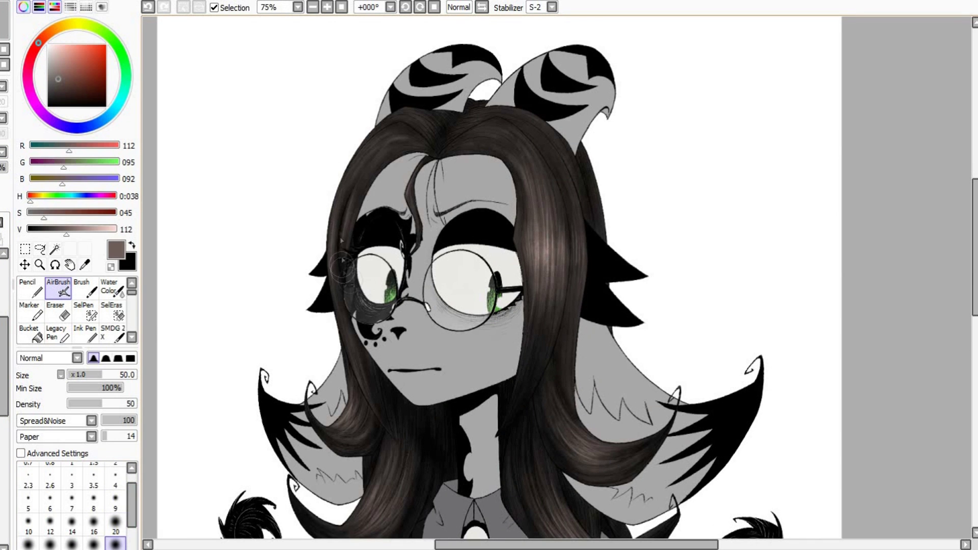
pyautogui.scroll(-3, 561, 224)
pyautogui.scroll(4, 521, 342)
pyautogui.moveTo(623, 340); pyautogui.dragTo(623, 395)
pyautogui.scroll(-3, 387, 351)
pyautogui.scroll(2, 623, 426)
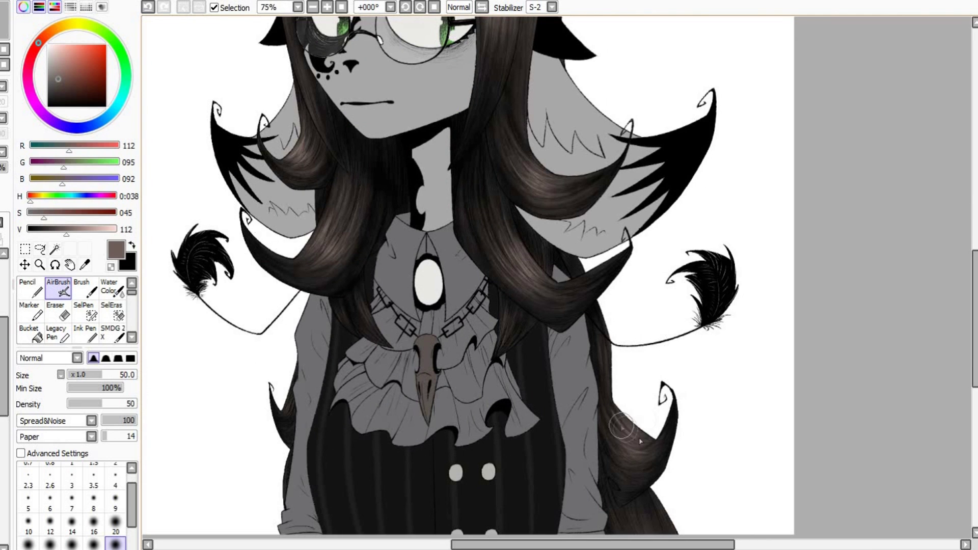
pyautogui.scroll(-2, 622, 513)
pyautogui.scroll(2, 612, 267)
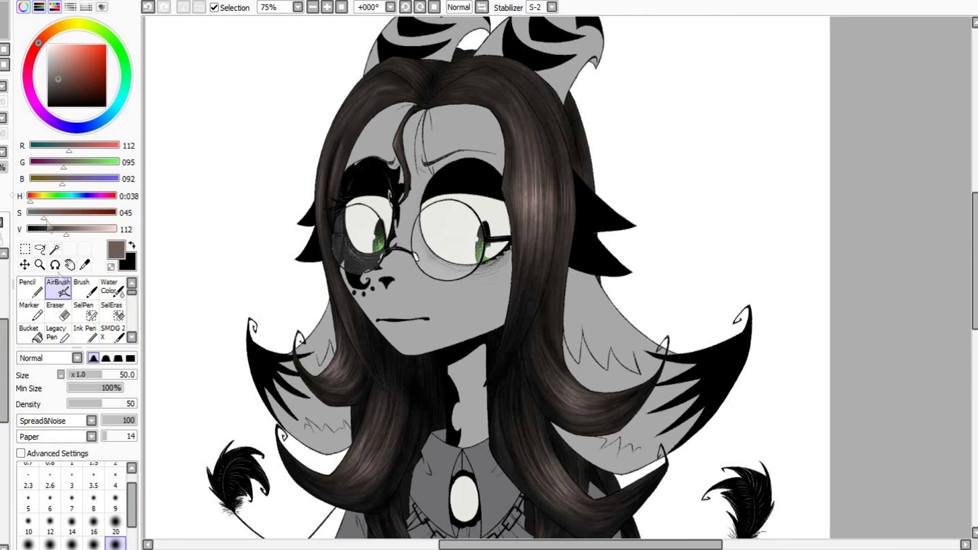
# Soften the hair highlights with the Eraser at size 120 and density 11.
pyautogui.press('e')
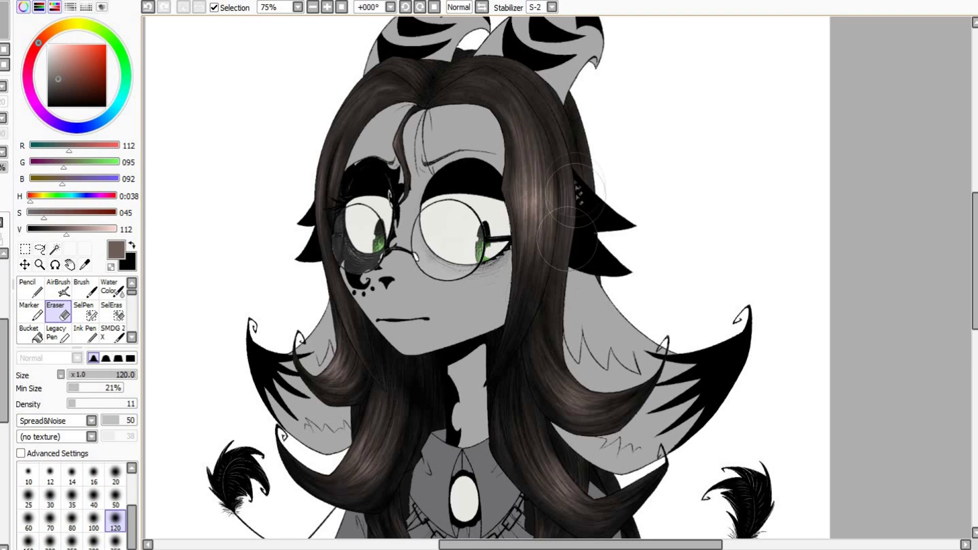
pyautogui.scroll(-3, 525, 419)
pyautogui.scroll(2, 541, 424)
pyautogui.scroll(-1, 340, 443)
pyautogui.scroll(2, 458, 244)
# Sample near-black (35, 32, 33) from the reference and airbrush strands over the right-hand curled locks at size 16.
pyautogui.click(7, 1)
pyautogui.click(31, 18)
pyautogui.scroll(4, 402, 366)
pyautogui.click(84, 265)
pyautogui.click(389, 365)
pyautogui.hotkey('ctrl', 'Tab')
pyautogui.scroll(1, 507, 471)
pyautogui.click(58, 288)
pyautogui.click(93, 524)
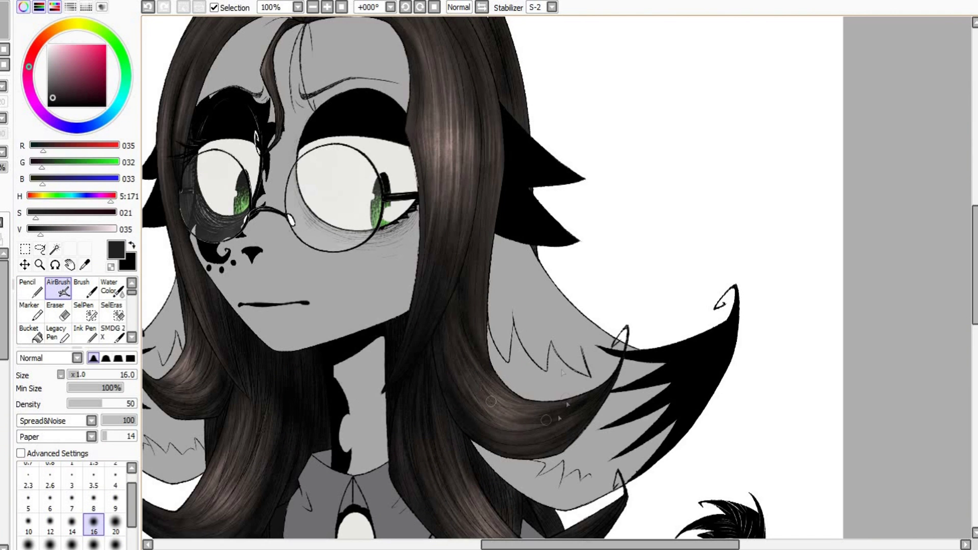
pyautogui.moveTo(508, 419); pyautogui.dragTo(552, 328)
pyautogui.press('[')
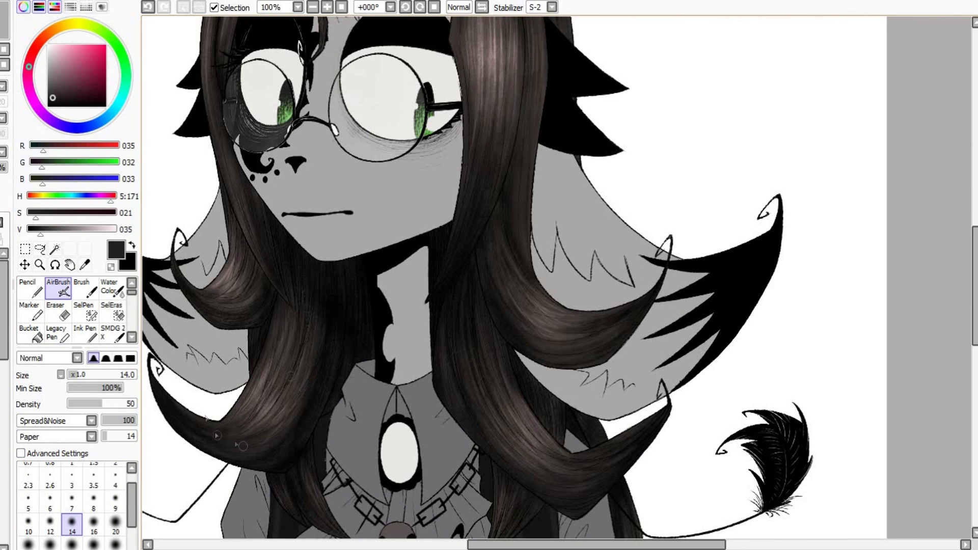
# Continue the near-black strands on the lower locks at size 14, and on the hair beside the right eye at size 9.
pyautogui.scroll(-2, 280, 253)
pyautogui.scroll(1, 791, 309)
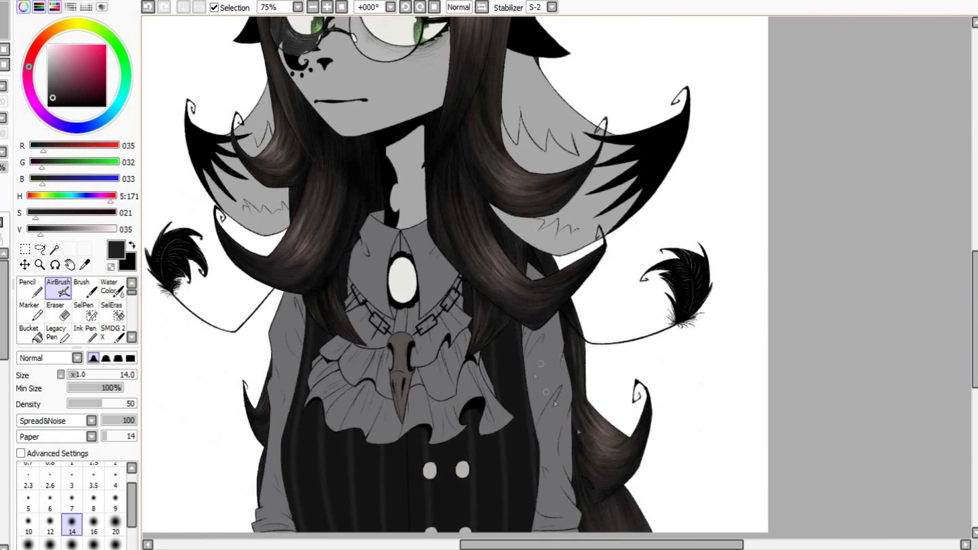
pyautogui.moveTo(975, 331); pyautogui.dragTo(974, 256)
pyautogui.click(115, 502)
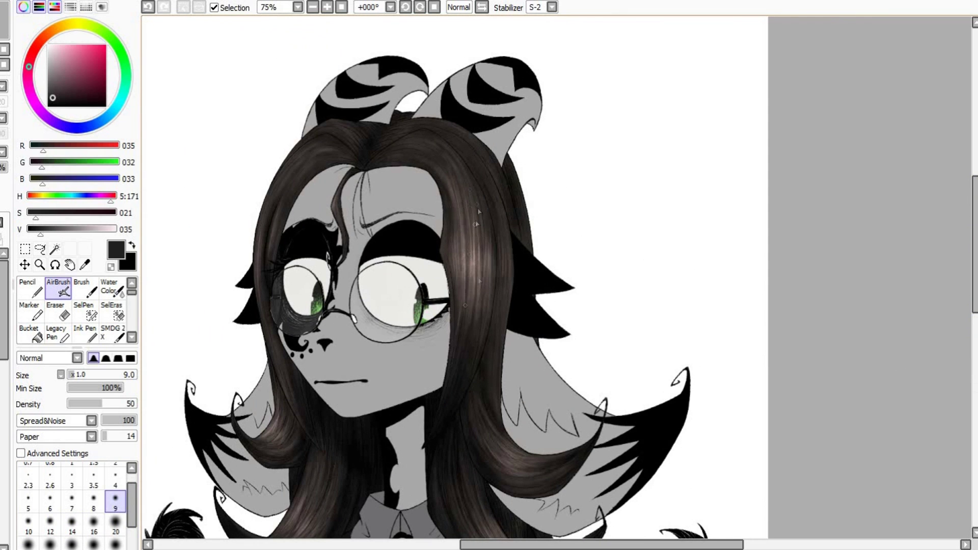
pyautogui.press(']')
pyautogui.press(']')
# Sample a new hair color and airbrush soft shading over the hair at size 50.
pyautogui.rightClick(331, 113)
pyautogui.click(115, 544)
pyautogui.scroll(-1, 392, 281)
pyautogui.scroll(1, 476, 384)
pyautogui.scroll(-1, 476, 356)
pyautogui.scroll(1, 459, 326)
# Sample dark brown (68, 61, 59) from the reference and airbrush it onto the right-hand hair beside the jaw at size 20.
pyautogui.hotkey('ctrl', 'Tab')
pyautogui.click(85, 265)
pyautogui.click(398, 422)
pyautogui.hotkey('ctrl', 'Tab')
pyautogui.press('b')
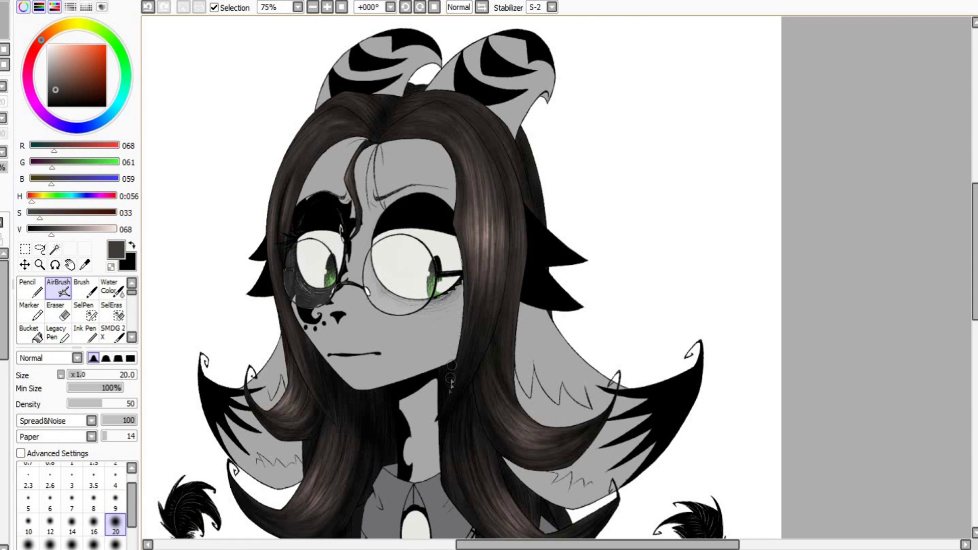
# Pick black (0, 0, 0) and airbrush deeper shadows into the hair around the face and neck at sizes 14 and 20.
pyautogui.hotkey('ctrl', 'Tab')
pyautogui.rightClick(395, 369)
pyautogui.hotkey('ctrl', 'Tab')
pyautogui.press('[')
pyautogui.press('[')
pyautogui.click(47, 106)
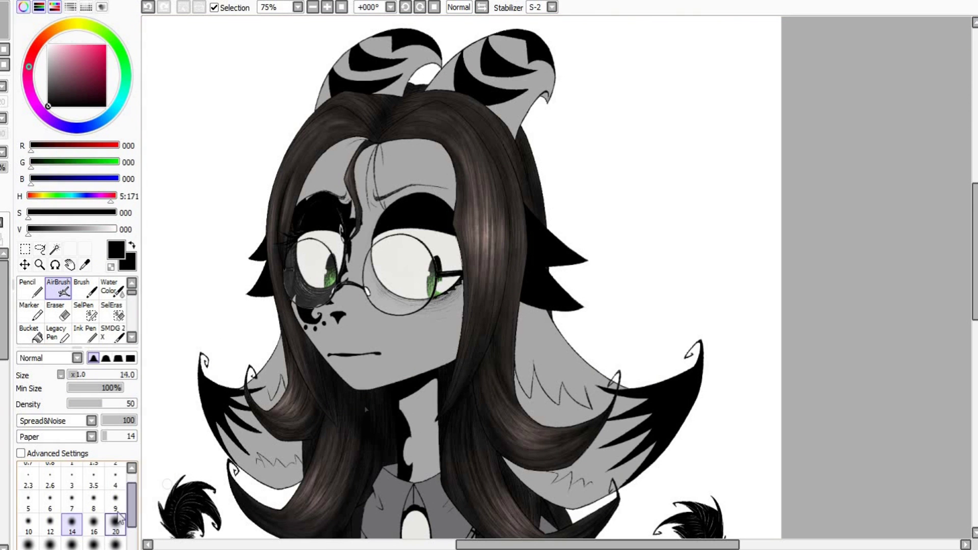
pyautogui.scroll(-1, 516, 256)
pyautogui.scroll(2, 469, 291)
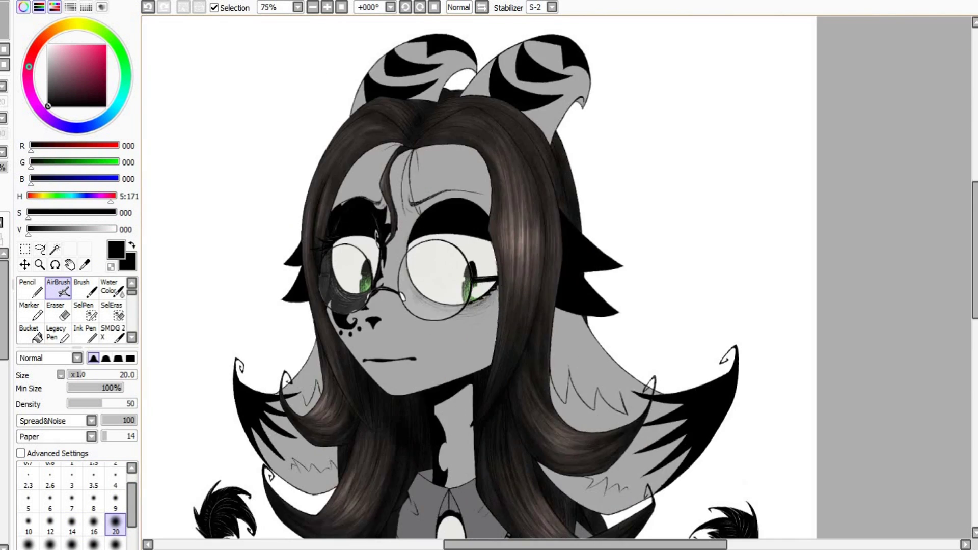
# Sample light brown (112, 95, 92) from the reference and airbrush highlights at size 7 on the forehead strand and other locks.
pyautogui.hotkey('ctrl', 'Tab')
pyautogui.rightClick(376, 300)
pyautogui.hotkey('ctrl', 'Tab')
pyautogui.click(65, 293)
pyautogui.click(72, 501)
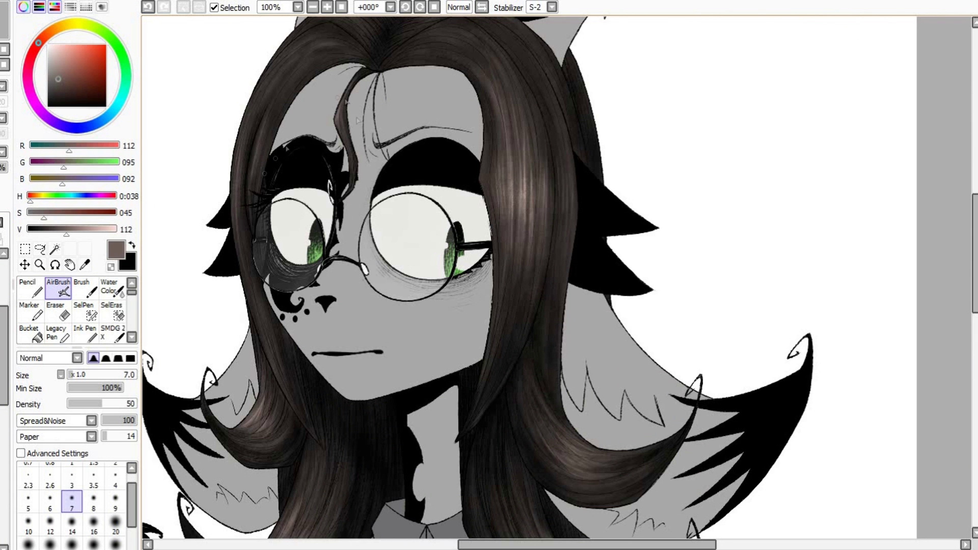
pyautogui.scroll(-4, 533, 267)
pyautogui.scroll(4, 665, 475)
pyautogui.scroll(1, 4, 326)
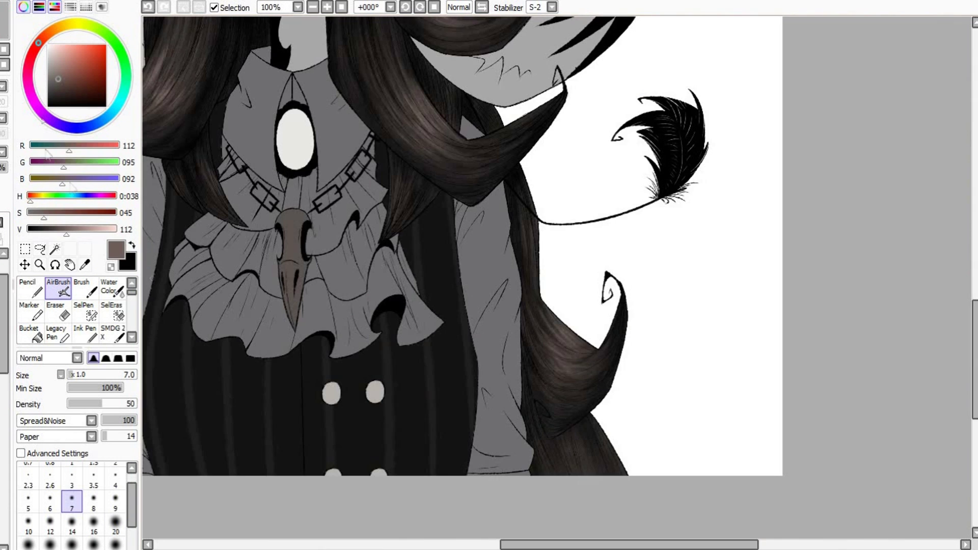
# Pick black and airbrush shadows onto the lower hair around the vest, using size 20 and then 16.
pyautogui.click(48, 106)
pyautogui.click(115, 544)
pyautogui.click(116, 521)
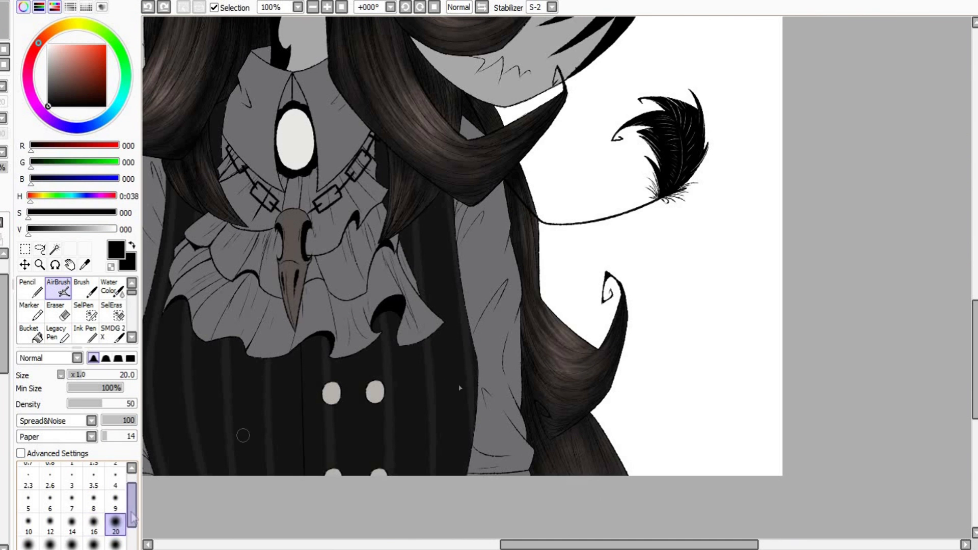
pyautogui.scroll(-4, 504, 189)
pyautogui.scroll(4, 406, 150)
pyautogui.click(93, 522)
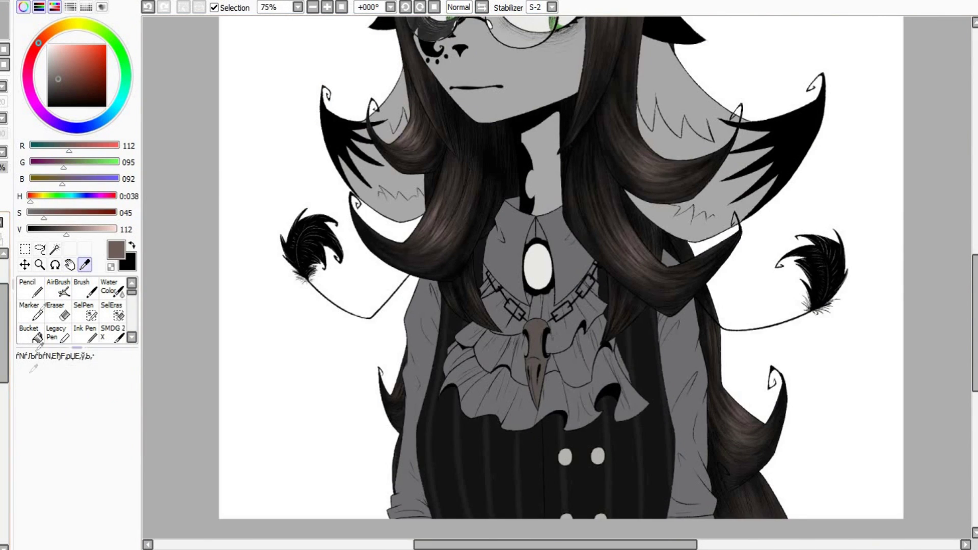
# Airbrush light brown (112, 95, 92) highlights at size 9 onto the lower hair locks beside the ruffled collar.
pyautogui.click(58, 288)
pyautogui.scroll(1, 652, 299)
pyautogui.click(94, 479)
pyautogui.click(115, 499)
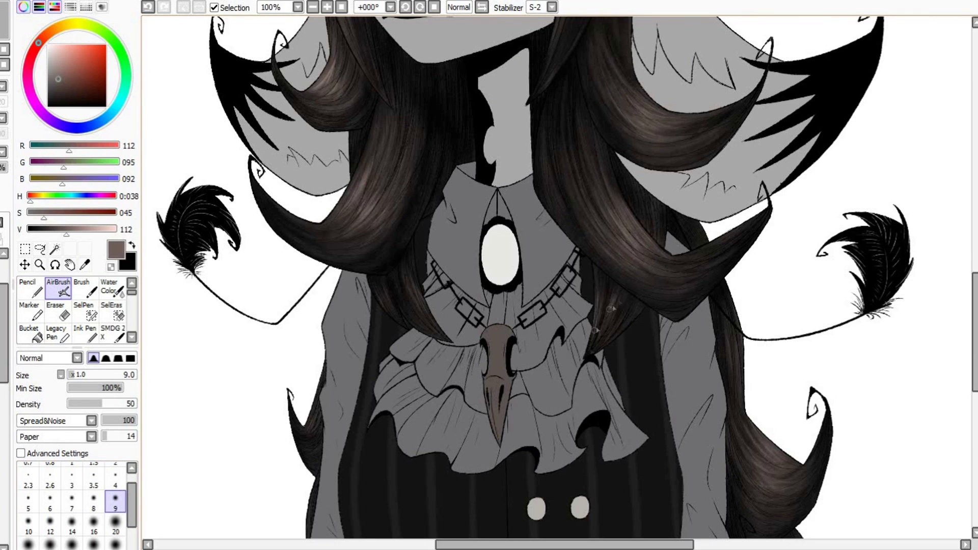
# Sample grey (139, 138, 141) and airbrush soft shading onto the face and forehead at size 80.
pyautogui.scroll(-3, 612, 316)
pyautogui.scroll(1, 612, 316)
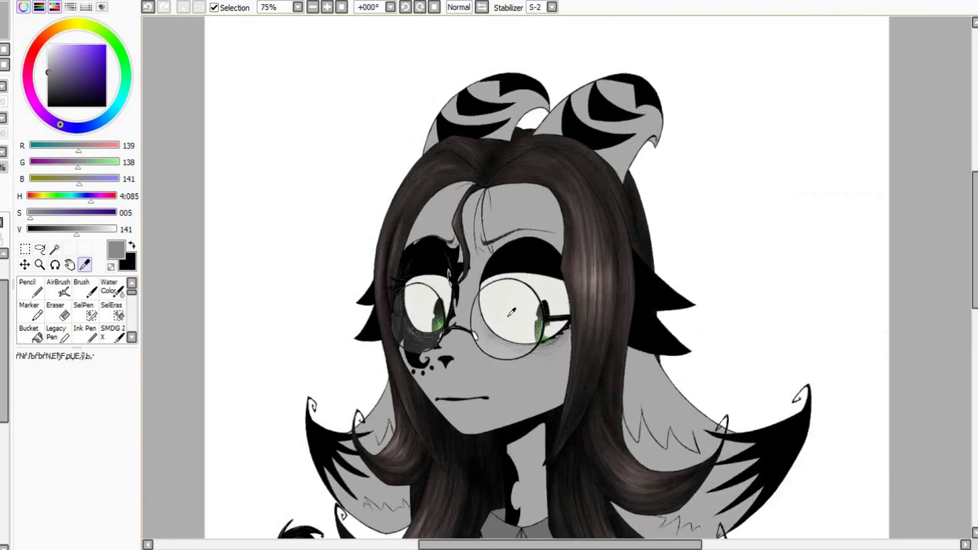
pyautogui.scroll(1, 441, 460)
pyautogui.moveTo(549, 443); pyautogui.dragTo(532, 492)
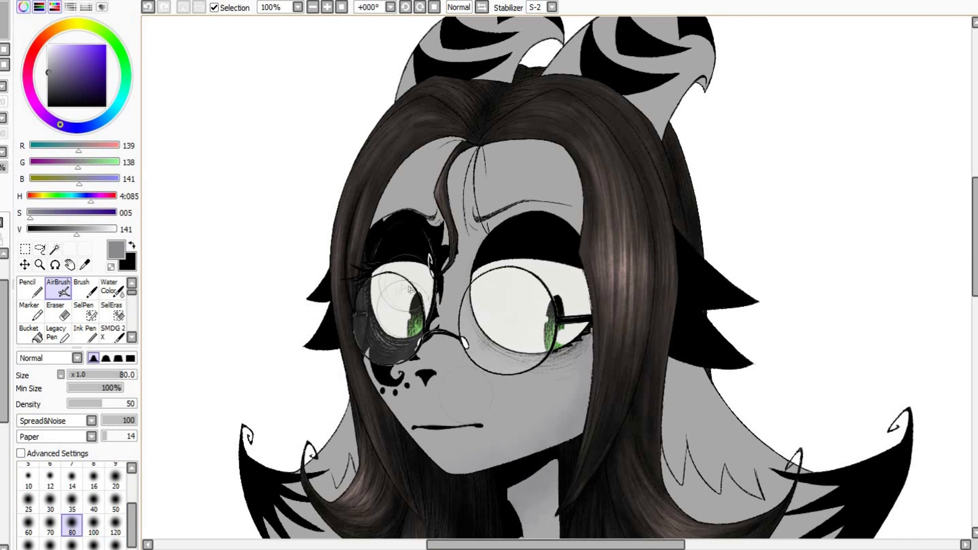
pyautogui.moveTo(431, 182); pyautogui.dragTo(415, 168)
pyautogui.moveTo(566, 153); pyautogui.dragTo(578, 224)
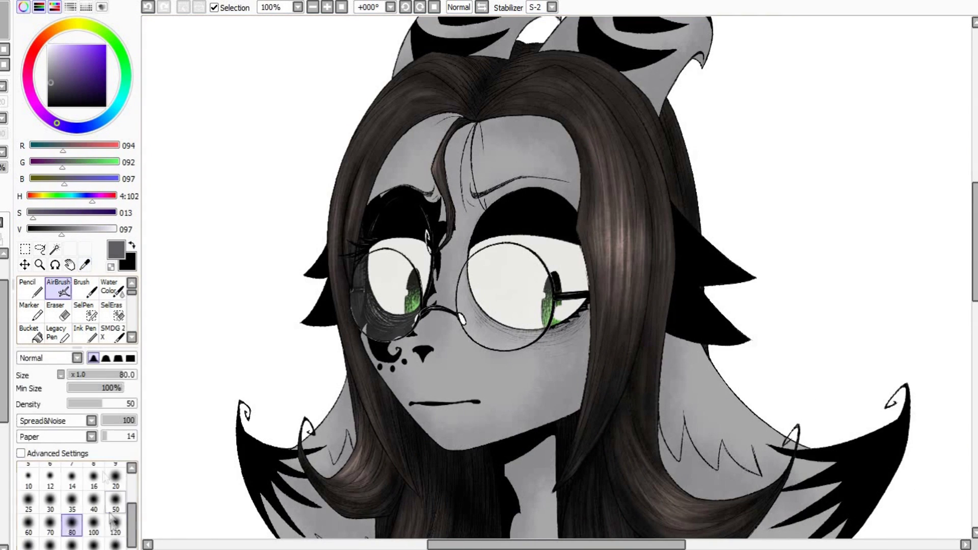
# Switch to dark grey (94, 92, 97) and airbrush shading along the cheek, jaw and neck at size 80.
pyautogui.press(']')
pyautogui.press(']')
pyautogui.press('[')
pyautogui.press('[')
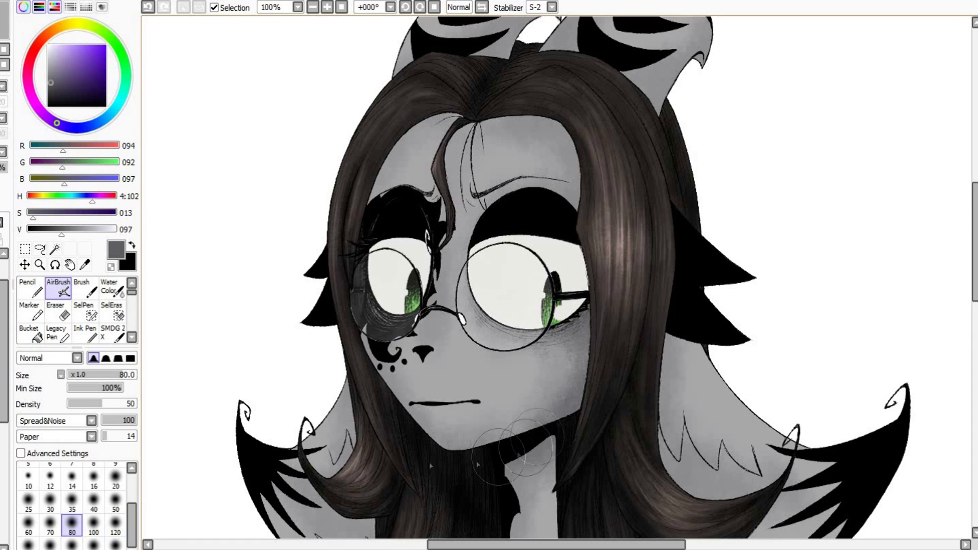
# Airbrush dark grey shading around the nose, beneath the glasses and along the muzzle at sizes 35 and 50.
pyautogui.scroll(2, 492, 430)
pyautogui.press('[')
pyautogui.press('[')
pyautogui.press('[')
pyautogui.press('[')
pyautogui.press('[')
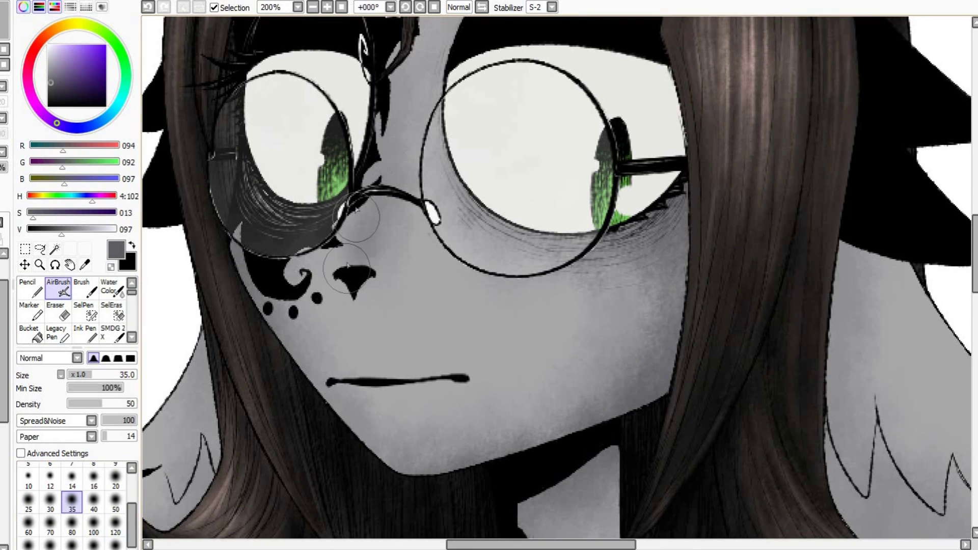
pyautogui.press(']')
pyautogui.press(']')
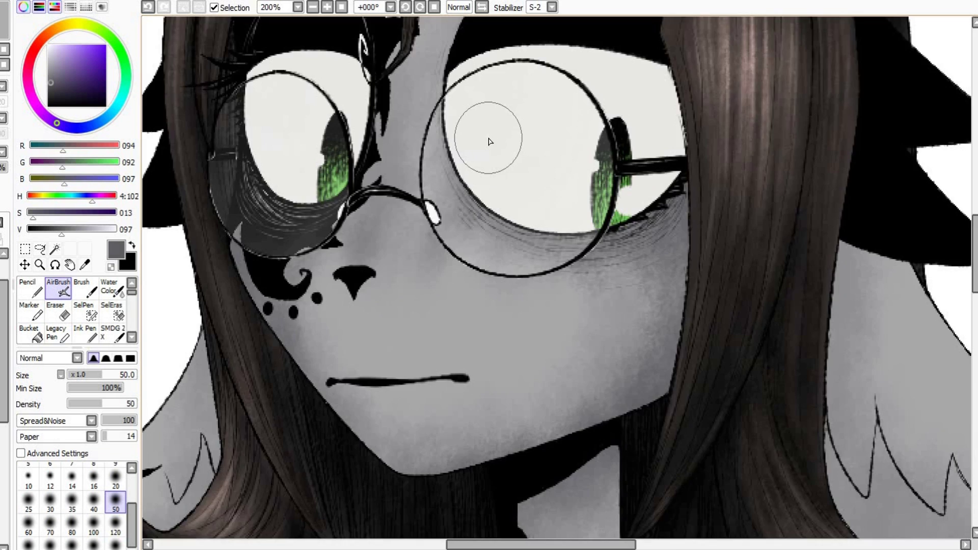
# Airbrush dark grey shading on the forehead beside the hair at size 50 and on the nose bridge at size 40.
pyautogui.scroll(-1, 517, 249)
pyautogui.scroll(-2, 456, 336)
pyautogui.scroll(2, 498, 170)
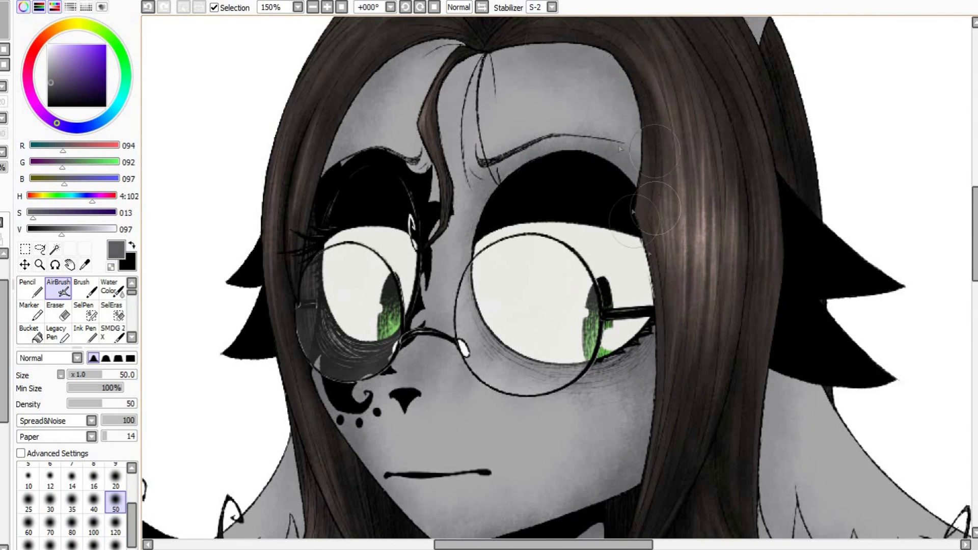
pyautogui.click(116, 479)
pyautogui.click(94, 502)
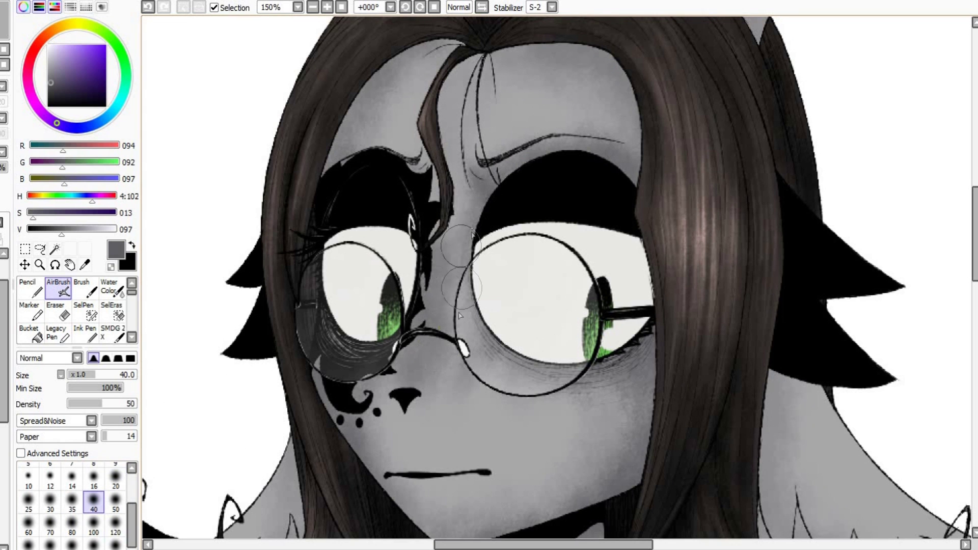
# Airbrush dark grey over the cheek and neck at size 120, and over the left-hand ear and horns at size 80.
pyautogui.scroll(-2, 427, 301)
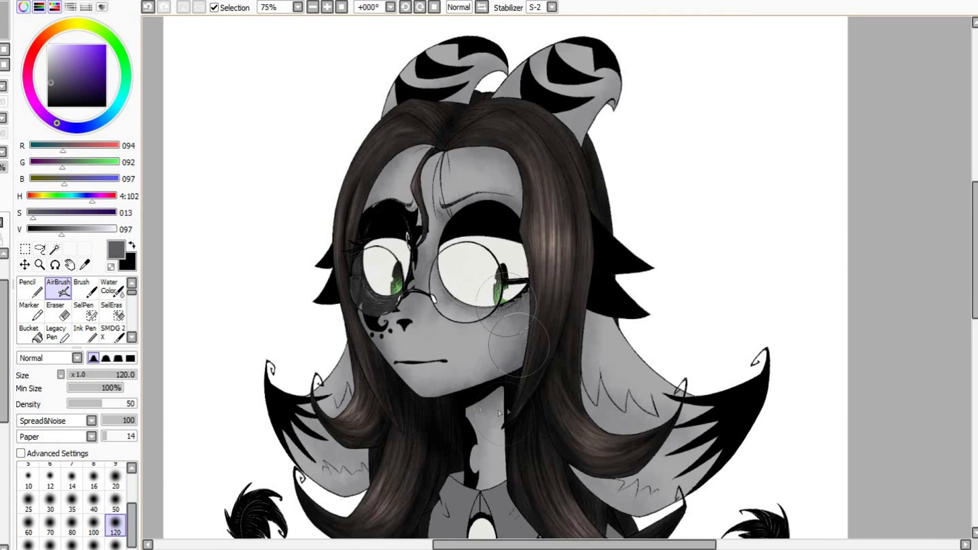
pyautogui.click(72, 525)
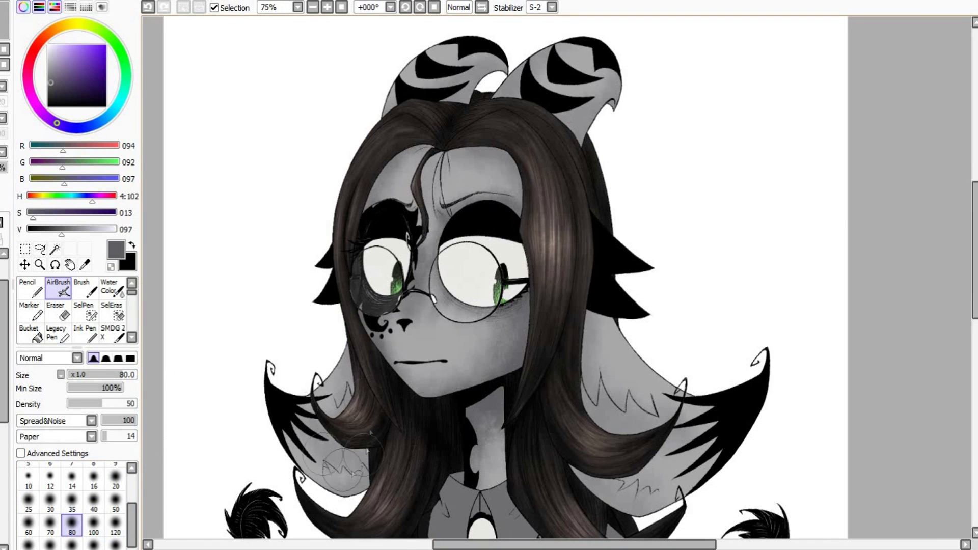
pyautogui.moveTo(616, 98); pyautogui.dragTo(568, 117)
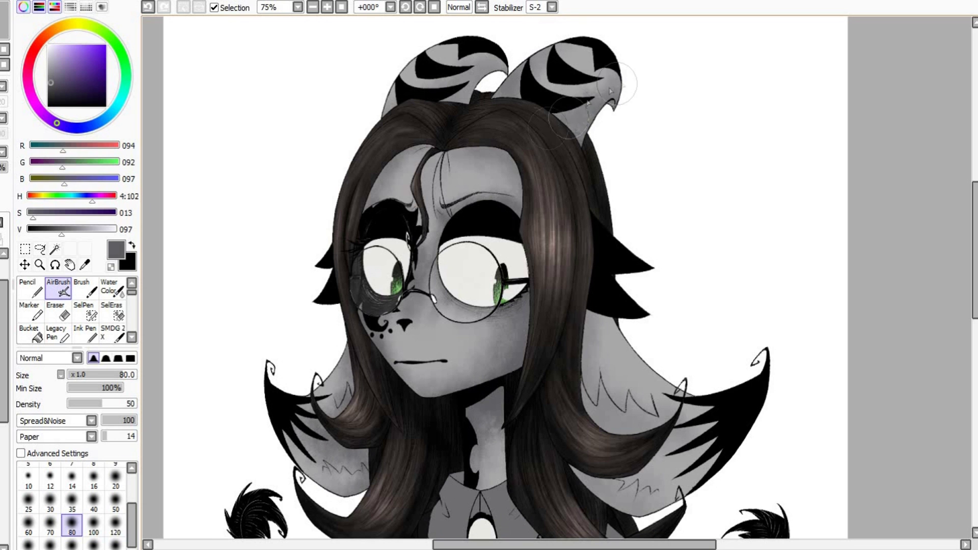
pyautogui.moveTo(430, 112); pyautogui.dragTo(432, 57)
# Airbrush dark grey shading into the right-hand ear beside the hair, alternating between sizes 120 and 50.
pyautogui.moveTo(545, 294); pyautogui.dragTo(556, 270)
pyautogui.click(115, 524)
pyautogui.moveTo(606, 316)
pyautogui.mouseDown()
pyautogui.moveTo(642, 454)
pyautogui.moveTo(619, 392)
pyautogui.moveTo(622, 489)
pyautogui.mouseUp()
pyautogui.click(115, 502)
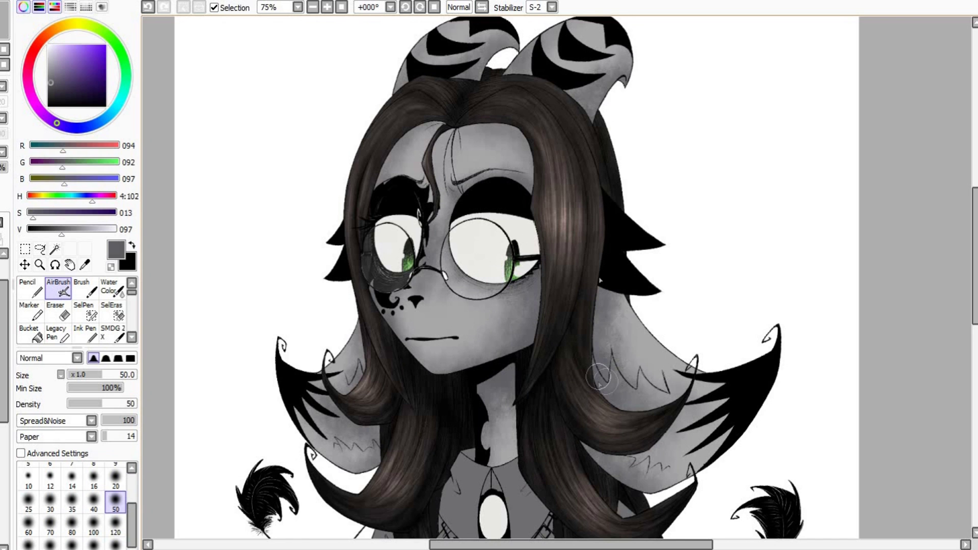
pyautogui.moveTo(618, 311); pyautogui.dragTo(680, 398)
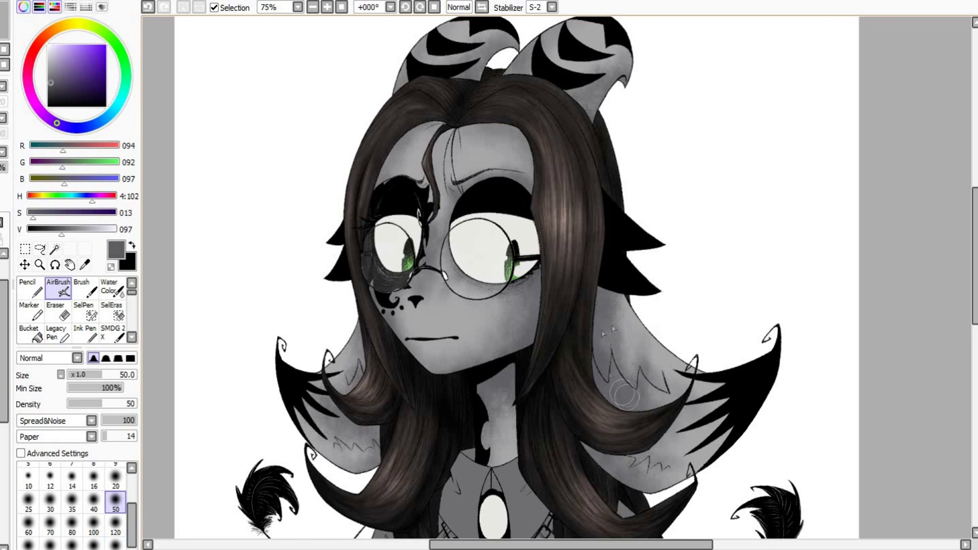
pyautogui.click(94, 544)
pyautogui.click(115, 525)
pyautogui.moveTo(648, 328)
pyautogui.mouseDown()
pyautogui.moveTo(674, 433)
pyautogui.moveTo(705, 423)
pyautogui.mouseUp()
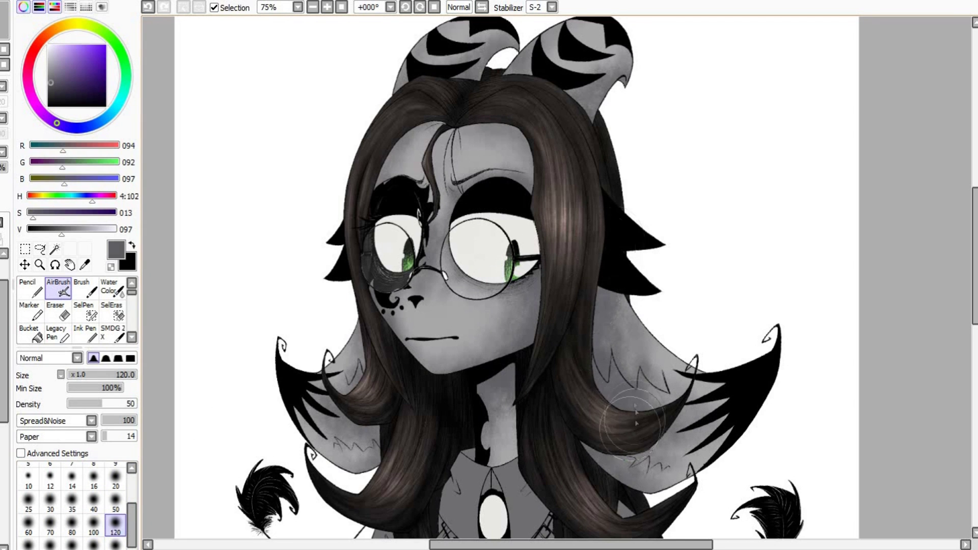
pyautogui.click(115, 502)
# Sample grey (139, 138, 141) and airbrush the right-hand ear at size 40, then set the brush size to 70.
pyautogui.keyDown('alt'); pyautogui.click(620, 332); pyautogui.keyUp('alt')
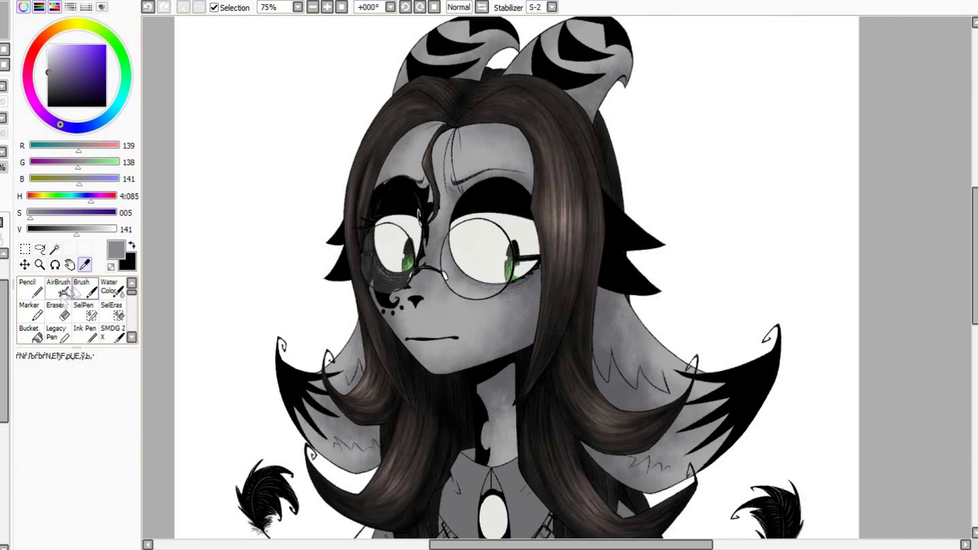
pyautogui.click(102, 508)
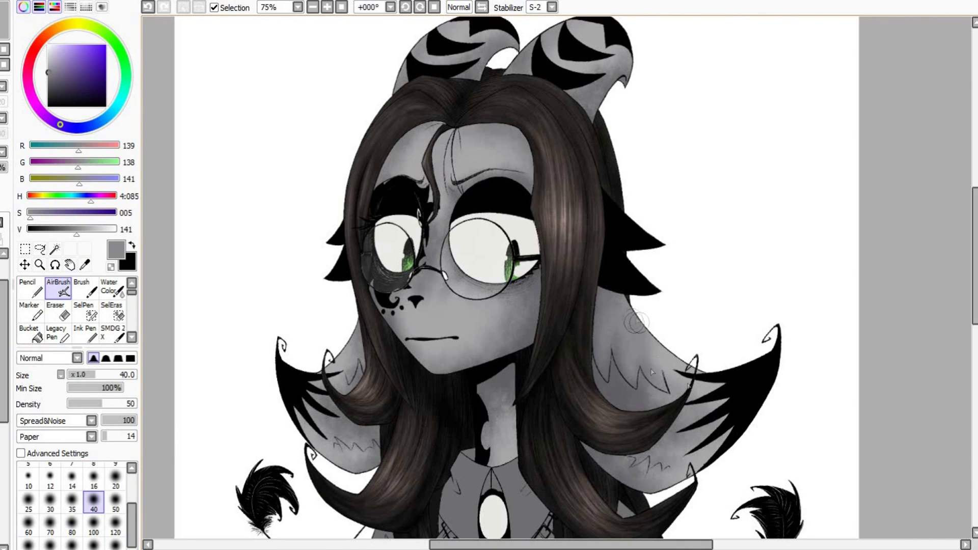
pyautogui.moveTo(570, 74); pyautogui.dragTo(596, 186)
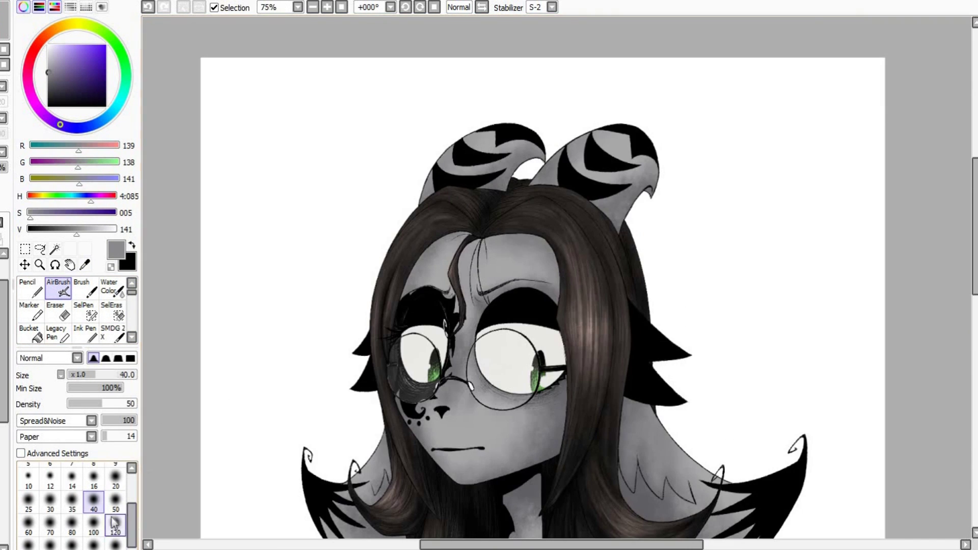
pyautogui.click(50, 525)
pyautogui.scroll(-1, 481, 230)
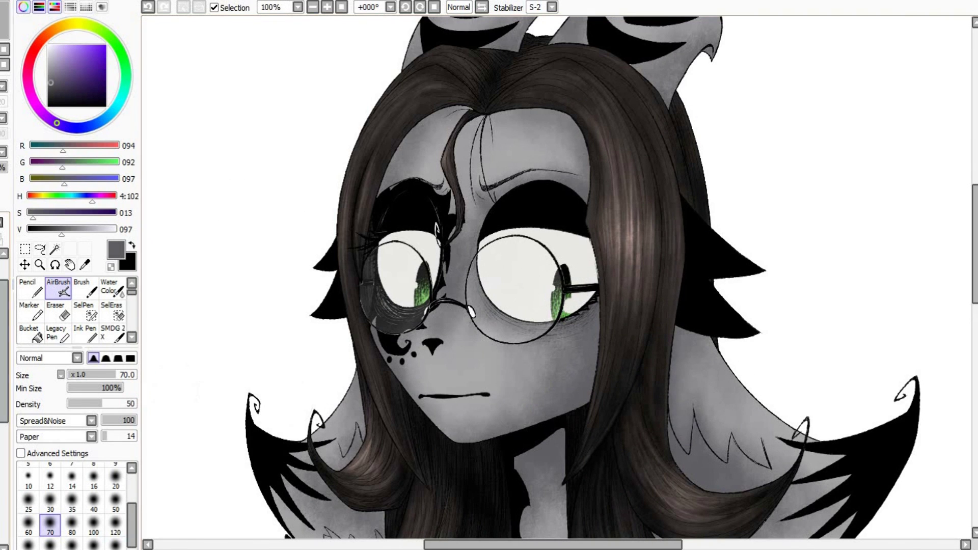
pyautogui.click(116, 502)
pyautogui.moveTo(562, 326)
pyautogui.mouseDown()
pyautogui.moveTo(586, 313)
pyautogui.moveTo(565, 326)
pyautogui.moveTo(583, 357)
pyautogui.mouseUp()
pyautogui.click(148, 7)
pyautogui.click(148, 8)
# Airbrush a black (0, 0, 0) shadow onto the cheek beneath the right-hand lens and undo the last neck stroke.
pyautogui.click(72, 526)
pyautogui.scroll(-3, 545, 318)
pyautogui.scroll(3, 549, 356)
pyautogui.click(115, 503)
pyautogui.moveTo(535, 382); pyautogui.dragTo(512, 405)
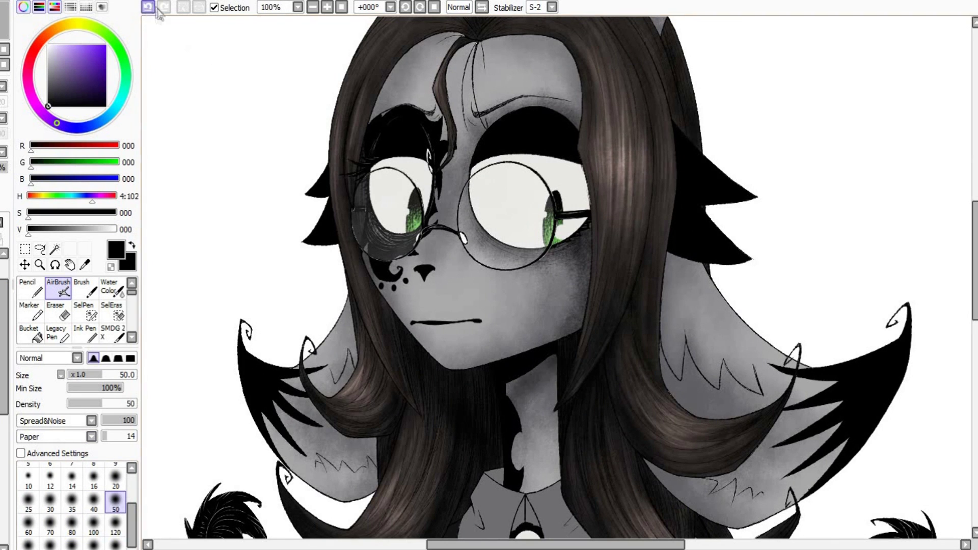
pyautogui.click(148, 7)
# Airbrush black shadow onto the neck below the jaw at sizes 80 and 50.
pyautogui.click(72, 526)
pyautogui.moveTo(558, 365); pyautogui.dragTo(510, 400)
pyautogui.click(115, 503)
pyautogui.moveTo(542, 361); pyautogui.dragTo(515, 395)
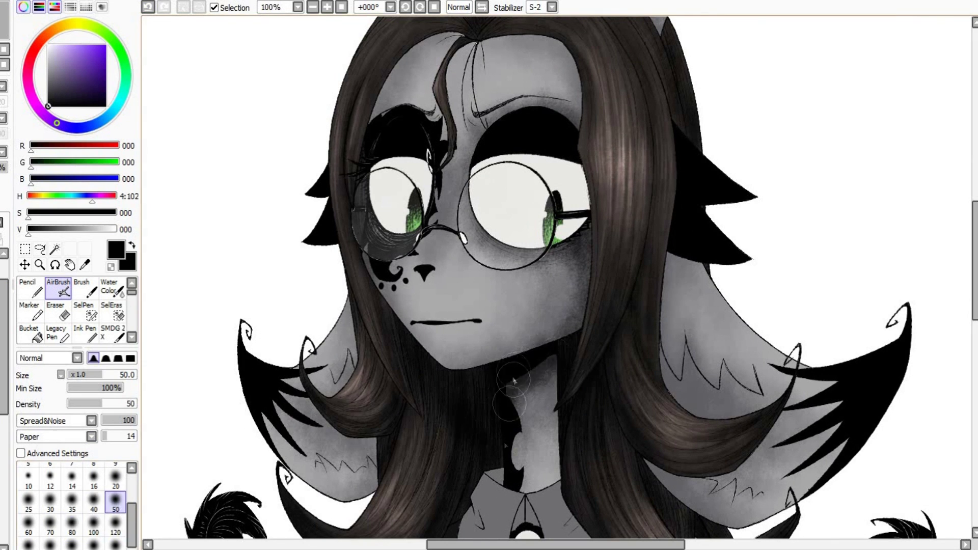
# Airbrush black shadow into the right-hand ear where it meets the hair, at sizes 30 and 50.
pyautogui.click(116, 525)
pyautogui.click(116, 502)
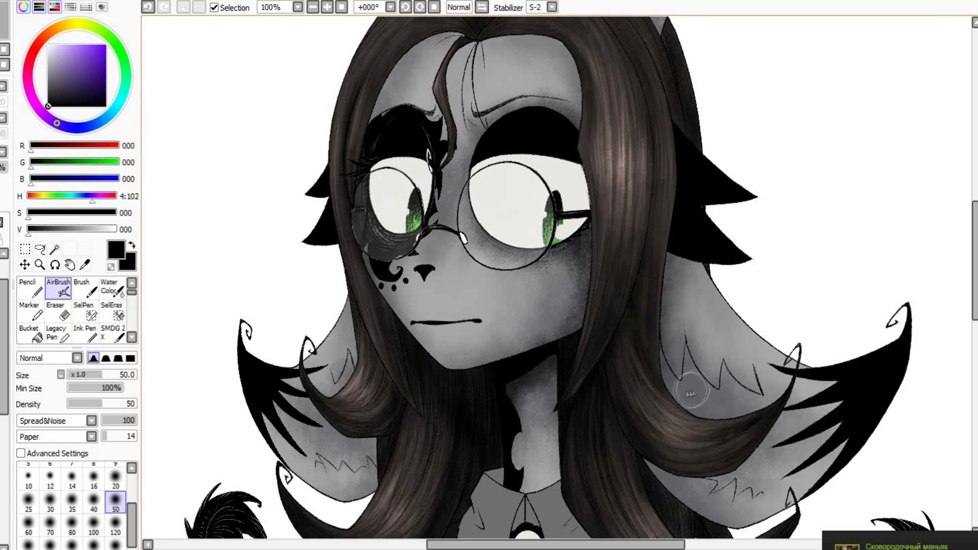
pyautogui.moveTo(660, 544); pyautogui.dragTo(722, 544)
pyautogui.click(50, 503)
pyautogui.moveTo(487, 395)
pyautogui.mouseDown()
pyautogui.moveTo(419, 401)
pyautogui.moveTo(487, 367)
pyautogui.moveTo(502, 412)
pyautogui.mouseUp()
pyautogui.click(115, 503)
pyautogui.moveTo(464, 371); pyautogui.dragTo(487, 484)
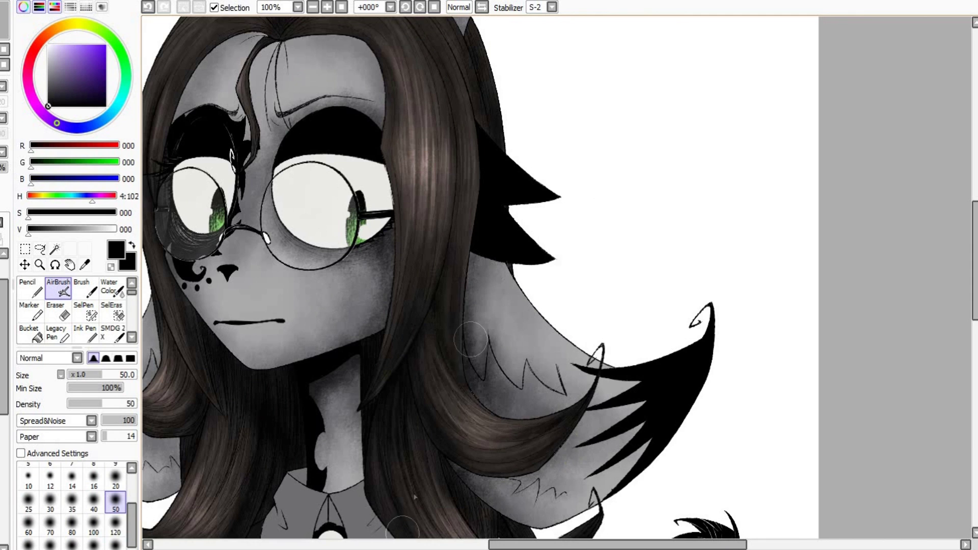
# Sample grey (139, 138, 141) from the reference and airbrush the right-hand ear above its fur tufts at size 16.
pyautogui.hotkey('ctrl', 'Tab')
pyautogui.press('alt')
pyautogui.click(375, 222)
pyautogui.hotkey('ctrl', 'Tab')
pyautogui.press('[')
pyautogui.press('[')
pyautogui.press('[')
pyautogui.press('[')
pyautogui.press('[')
pyautogui.press('[')
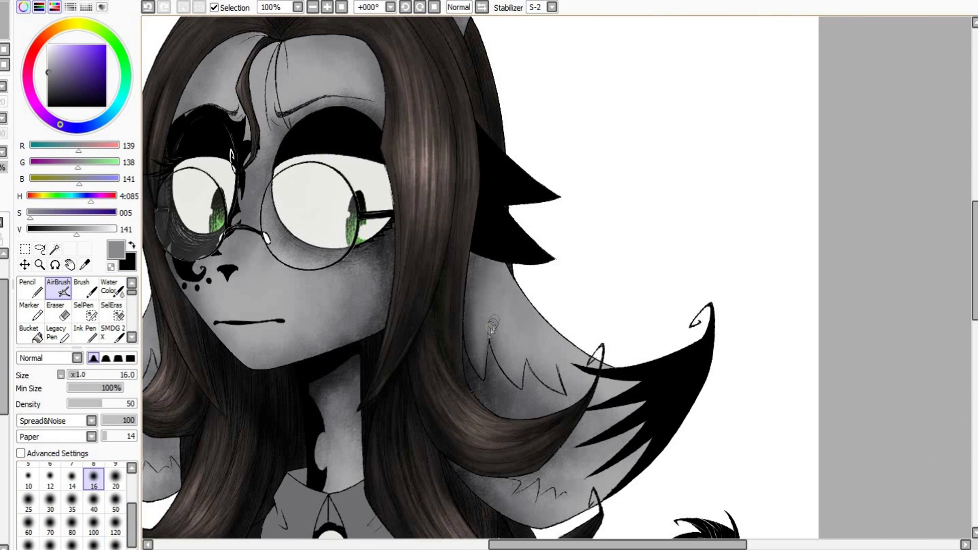
# Sample dark grey (94, 92, 97) from the reference, then black, and airbrush the right-hand ear's inner edge at size 50.
pyautogui.hotkey('ctrl', 'Tab')
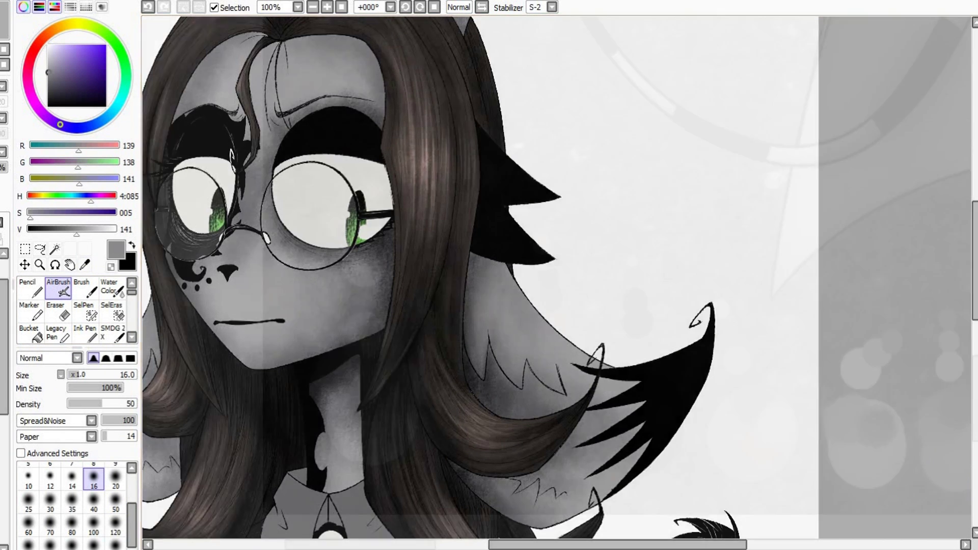
pyautogui.keyDown('alt'); pyautogui.click(371, 196); pyautogui.keyUp('alt')
pyautogui.hotkey('ctrl', 'Tab')
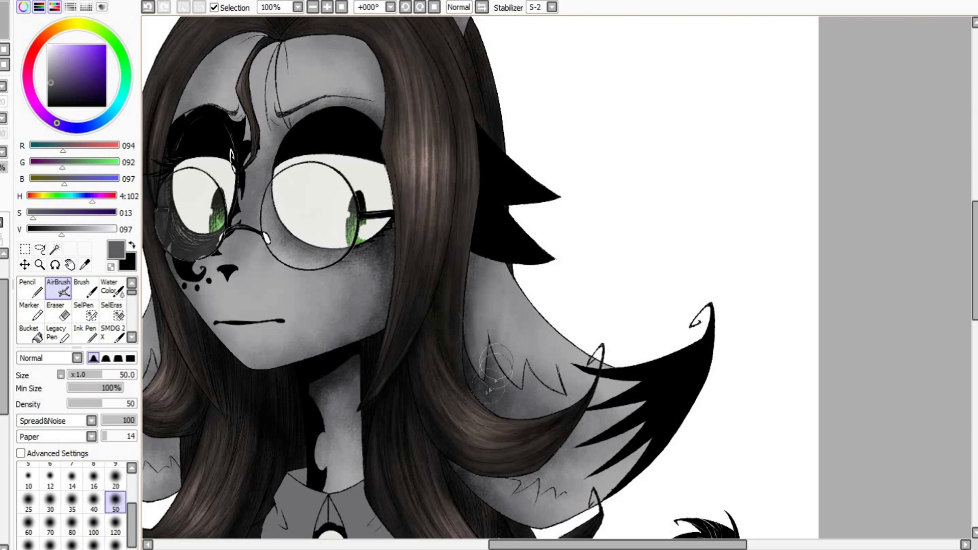
pyautogui.keyDown('alt'); pyautogui.click(331, 356); pyautogui.keyUp('alt')
pyautogui.moveTo(487, 492); pyautogui.dragTo(535, 514)
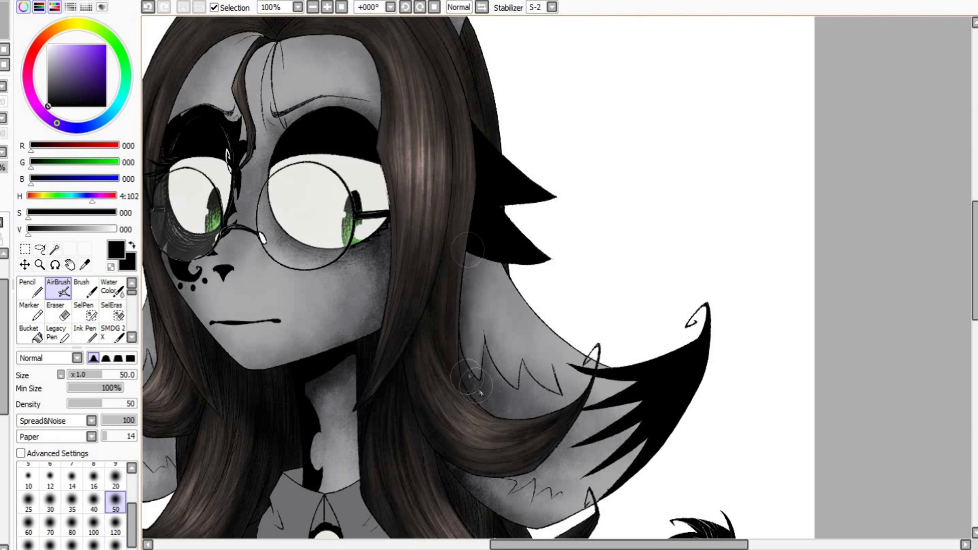
pyautogui.moveTo(471, 255); pyautogui.dragTo(476, 357)
# Sample dark grey (94, 92, 97) from the reference and airbrush shading onto the left-hand ear at size 50.
pyautogui.hotkey('ctrl', 'Tab')
pyautogui.keyDown('alt'); pyautogui.click(371, 197); pyautogui.keyUp('alt')
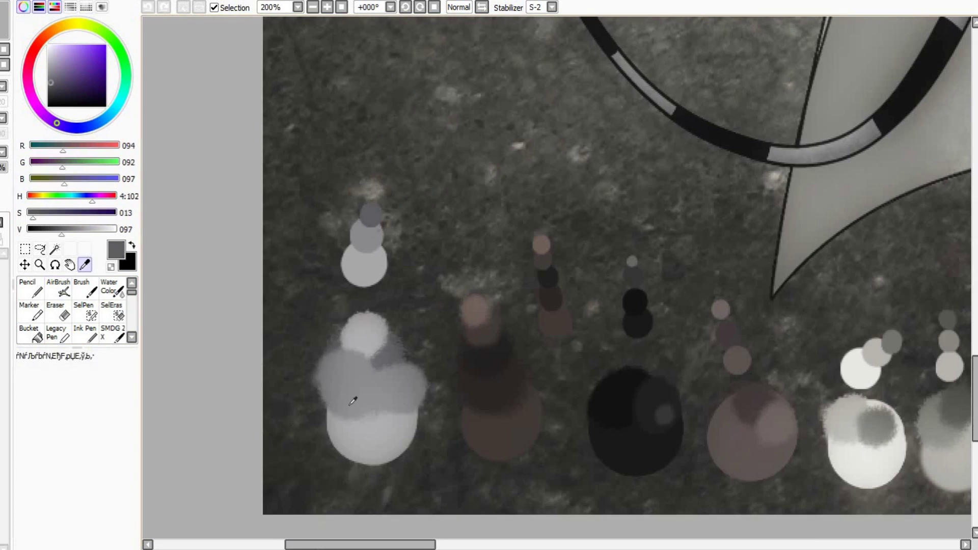
pyautogui.hotkey('ctrl', 'Tab')
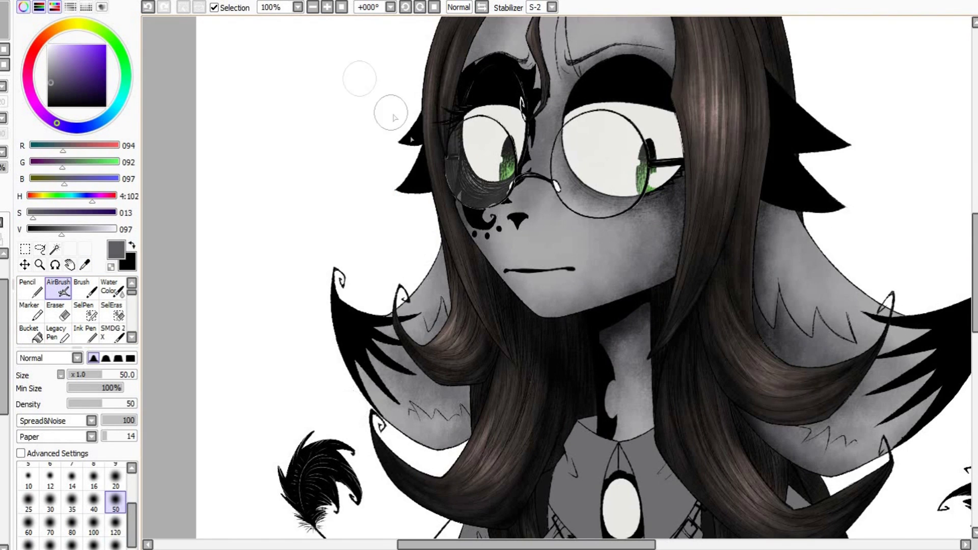
pyautogui.keyDown('alt'); pyautogui.click(444, 289); pyautogui.keyUp('alt')
pyautogui.moveTo(412, 360); pyautogui.dragTo(469, 381)
pyautogui.moveTo(444, 296); pyautogui.dragTo(423, 389)
pyautogui.moveTo(407, 432); pyautogui.dragTo(470, 441)
# Resample the reference greys, then pick black and airbrush deeper shadows into the left-hand ear beside the hair at size 50.
pyautogui.hotkey('ctrl', 'Tab')
pyautogui.keyDown('alt'); pyautogui.click(371, 216); pyautogui.keyUp('alt')
pyautogui.hotkey('ctrl', 'Tab')
pyautogui.hotkey('ctrl', 'Tab')
pyautogui.keyDown('alt'); pyautogui.click(418, 275); pyautogui.keyUp('alt')
pyautogui.hotkey('ctrl', 'Tab')
pyautogui.click(49, 106)
pyautogui.moveTo(448, 293); pyautogui.dragTo(445, 361)
pyautogui.moveTo(448, 412)
pyautogui.mouseDown()
pyautogui.moveTo(467, 405)
pyautogui.moveTo(454, 382)
pyautogui.mouseUp()
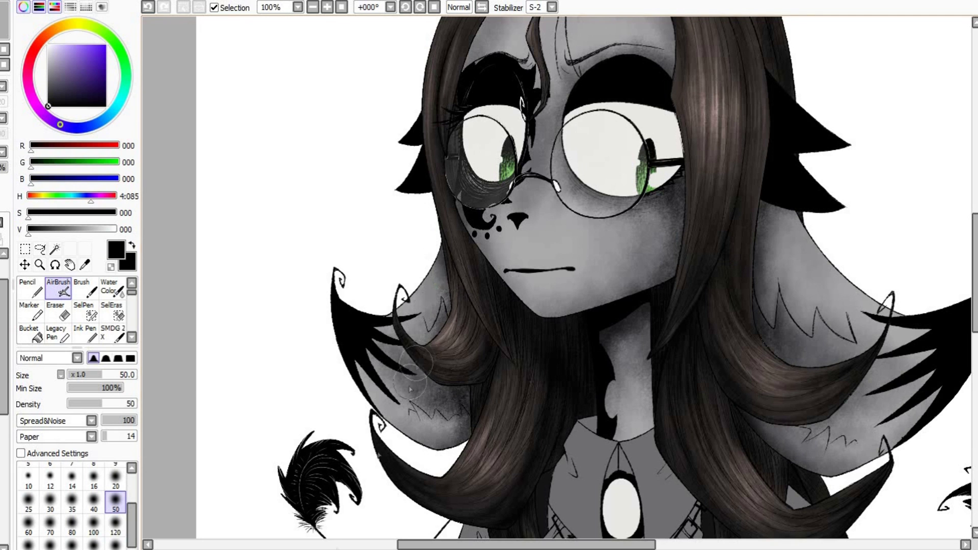
# Sample dark grey (94, 92, 97) and airbrush detail into the left-hand ear at size 10 and the right-hand ear at size 16.
pyautogui.hotkey('ctrl', 'Tab')
pyautogui.keyDown('alt'); pyautogui.click(421, 362); pyautogui.keyUp('alt')
pyautogui.hotkey('ctrl', 'Tab')
pyautogui.click(28, 476)
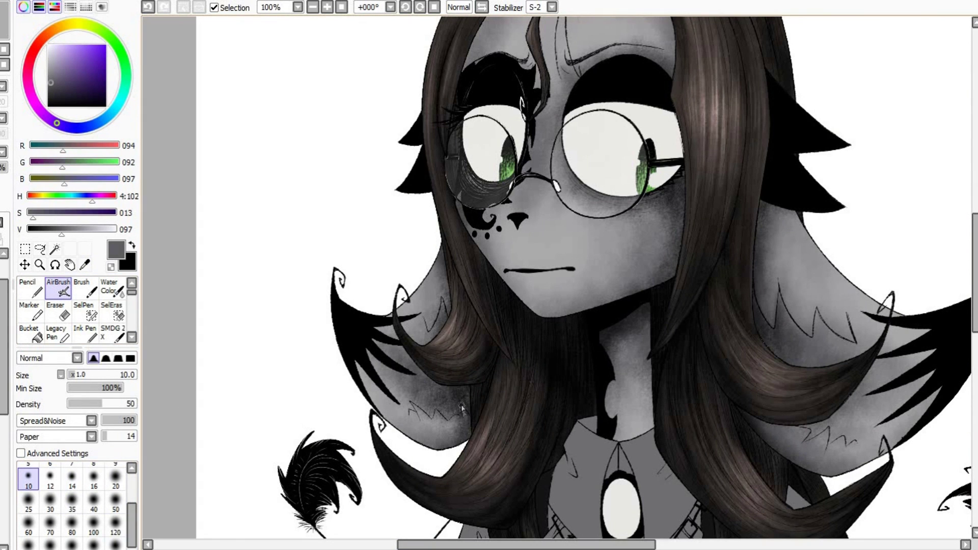
pyautogui.click(93, 479)
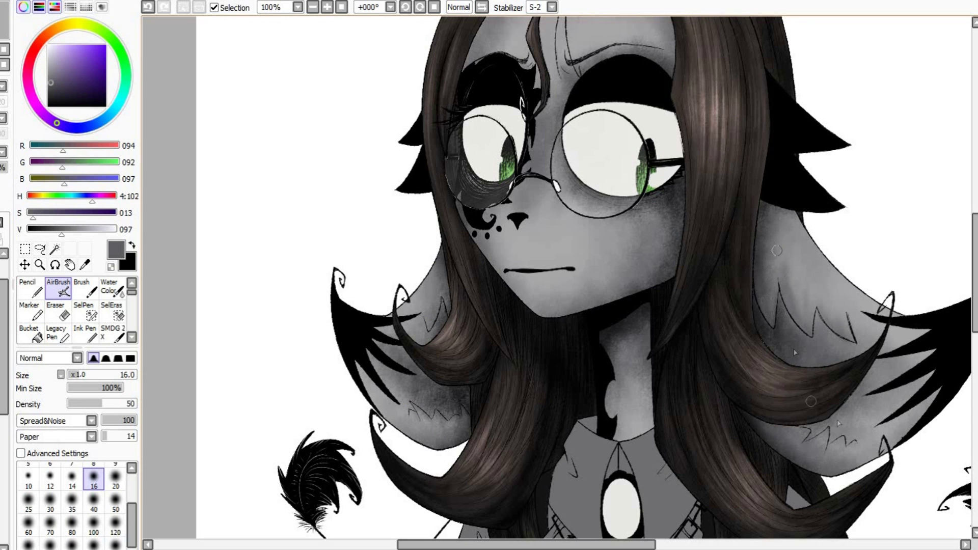
# Sample grey (139, 138, 141) from the reference and airbrush the upper right-hand ear at size 16.
pyautogui.hotkey('ctrl', 'Tab')
pyautogui.keyDown('alt'); pyautogui.click(440, 313); pyautogui.keyUp('alt')
pyautogui.hotkey('ctrl', 'Tab')
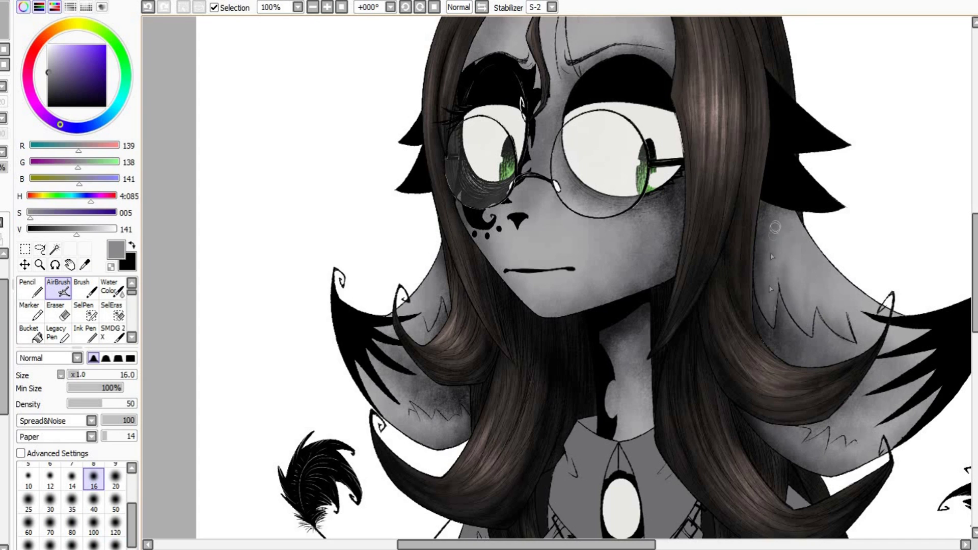
# Sample shades from the reference and airbrush black into the right-hand horn's hooked tip at size 12.
pyautogui.scroll(-3, 742, 272)
pyautogui.scroll(2, 628, 319)
pyautogui.hotkey('ctrl', 'Tab')
pyautogui.keyDown('alt'); pyautogui.click(370, 217); pyautogui.keyUp('alt')
pyautogui.hotkey('ctrl', 'Tab')
pyautogui.click(116, 529)
pyautogui.hotkey('ctrl', 'Tab')
pyautogui.keyDown('alt'); pyautogui.click(357, 402); pyautogui.keyUp('alt')
pyautogui.hotkey('ctrl', 'Tab')
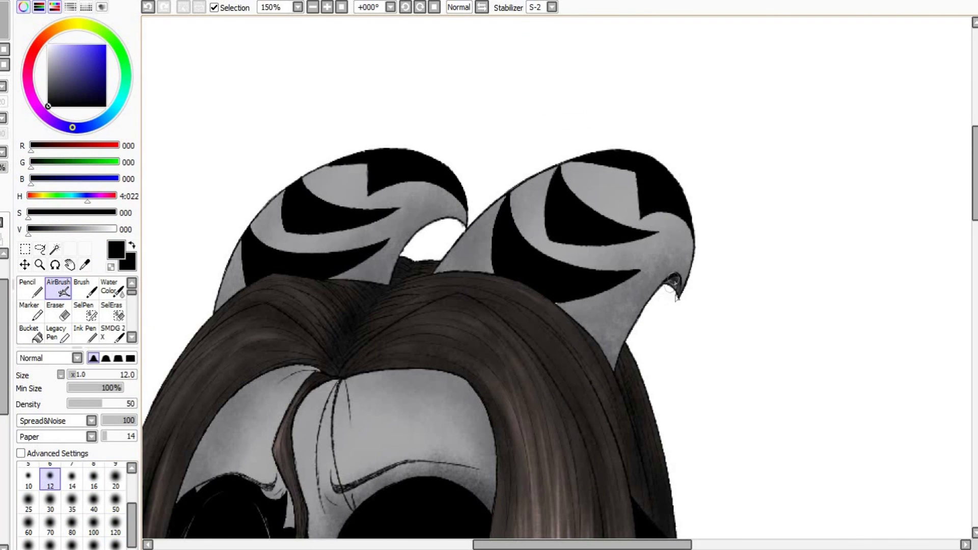
# Airbrush black shadows along the bases, stripes and hooked curves of both horns at size 70.
pyautogui.click(115, 502)
pyautogui.moveTo(415, 232); pyautogui.dragTo(390, 263)
pyautogui.click(50, 525)
pyautogui.moveTo(234, 285); pyautogui.dragTo(326, 234)
pyautogui.moveTo(397, 255); pyautogui.dragTo(454, 209)
pyautogui.moveTo(458, 254); pyautogui.dragTo(535, 188)
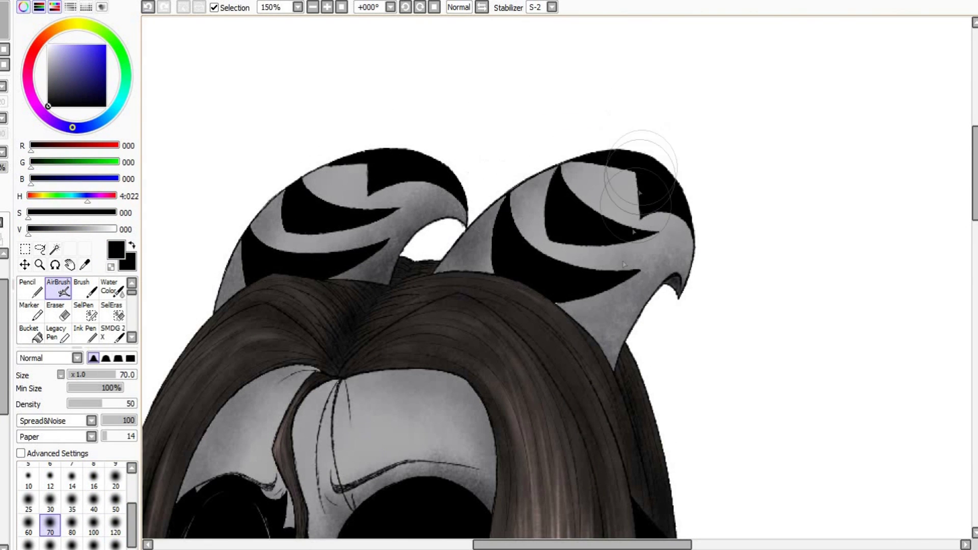
pyautogui.moveTo(621, 351); pyautogui.dragTo(672, 271)
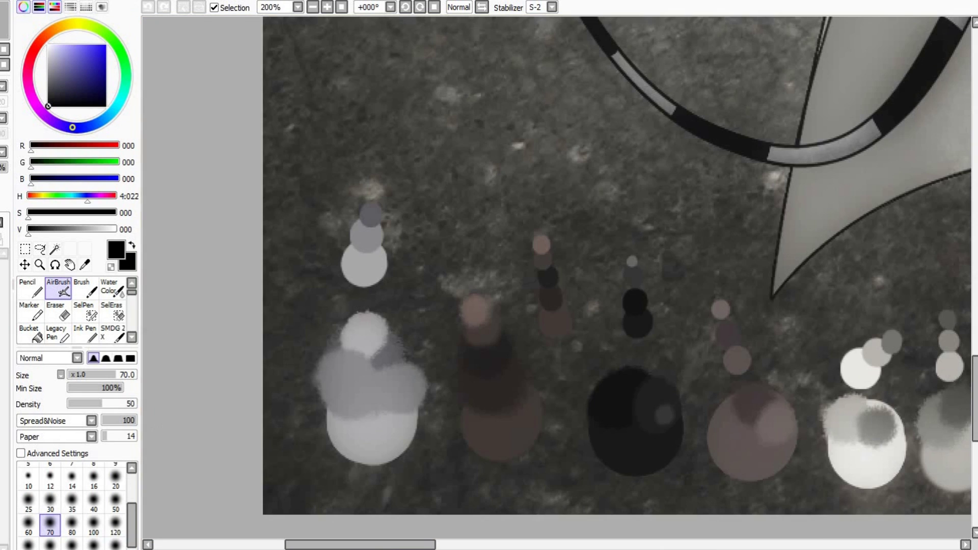
# Sample the reference greys, then pick black and airbrush the forehead's hairline at size 70 and the jawline at size 16.
pyautogui.keyDown('alt'); pyautogui.click(356, 323); pyautogui.keyUp('alt')
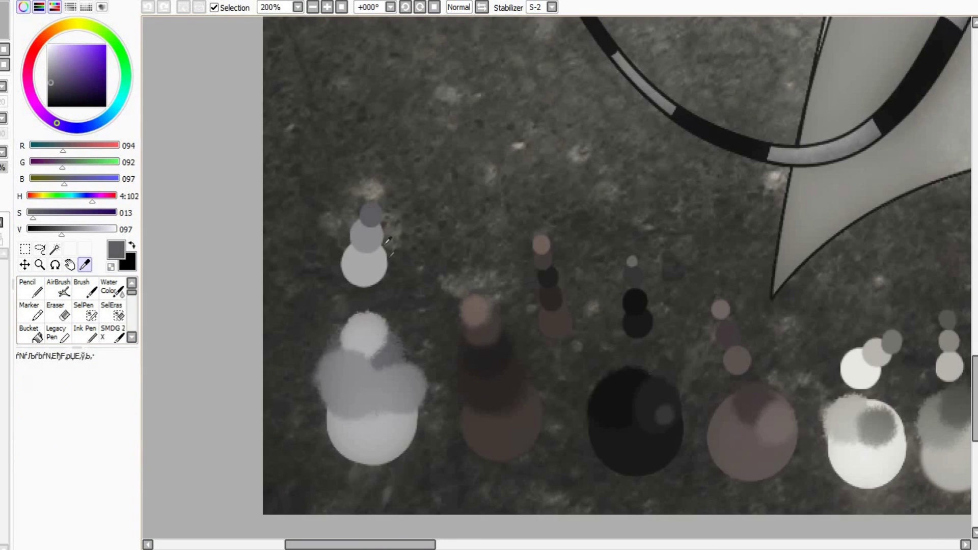
pyautogui.keyDown('alt'); pyautogui.click(644, 315); pyautogui.keyUp('alt')
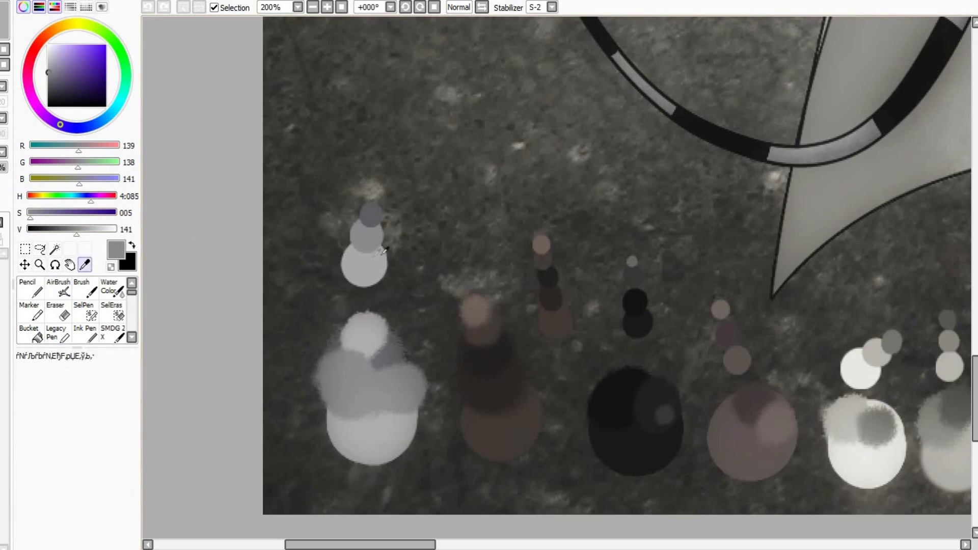
pyautogui.keyDown('alt'); pyautogui.click(561, 351); pyautogui.keyUp('alt')
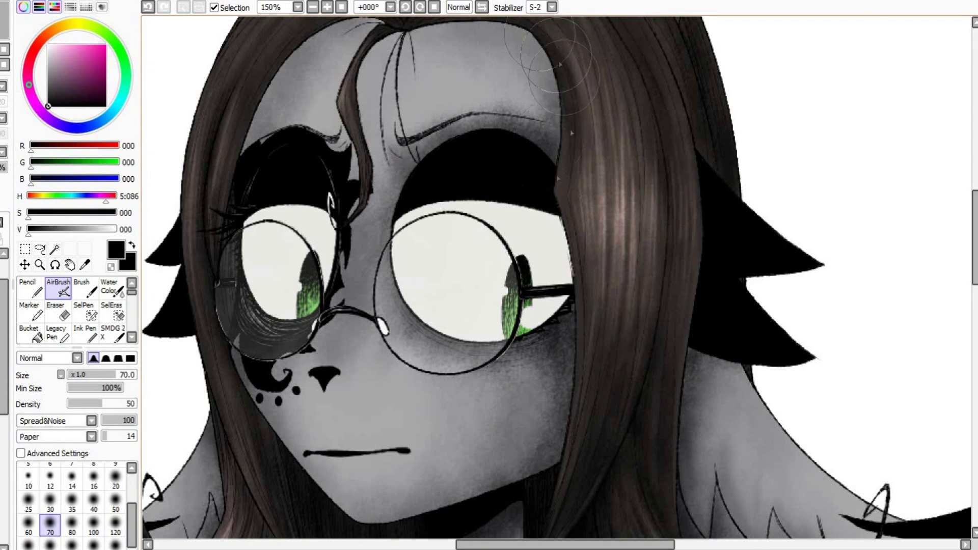
pyautogui.click(93, 478)
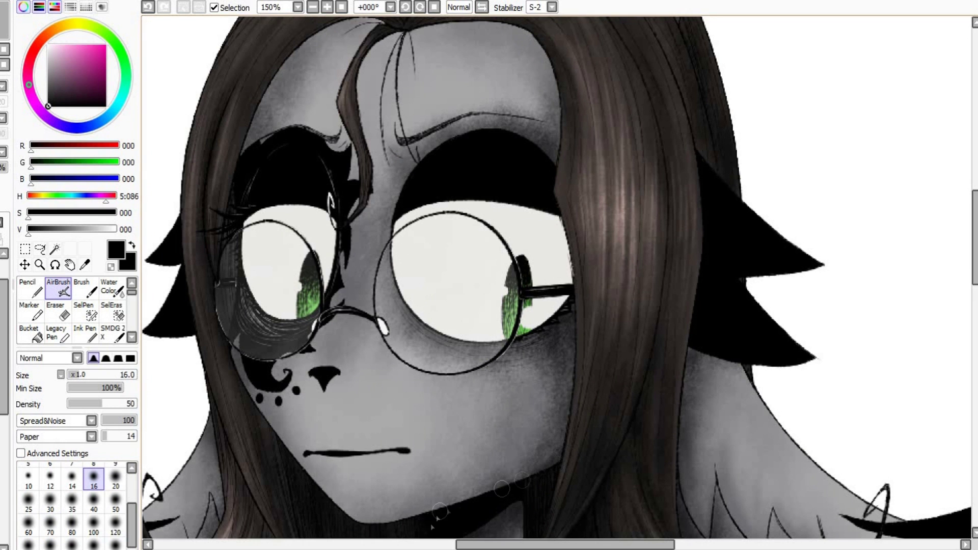
# Airbrush black around the mouth line at size 9 and around the nose at size 20.
pyautogui.scroll(2, 508, 497)
pyautogui.click(28, 478)
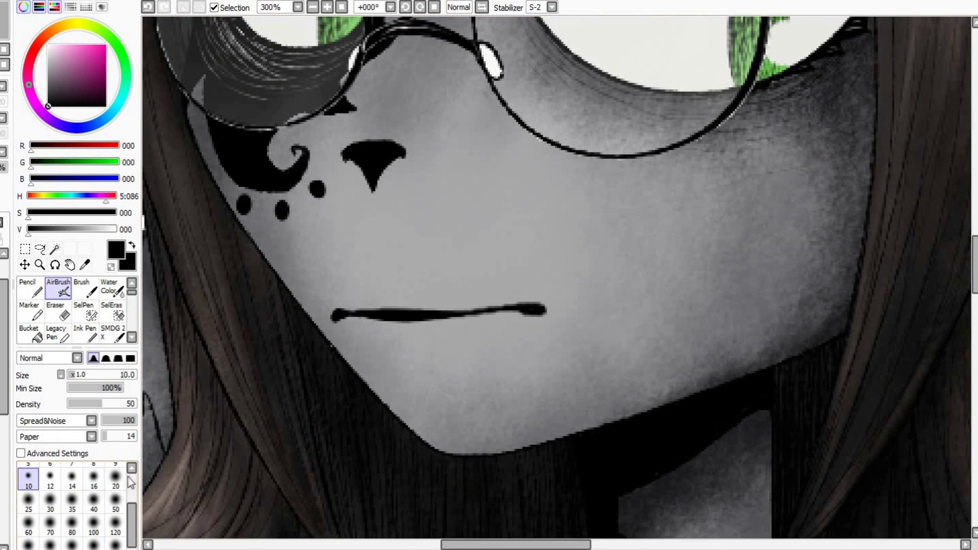
pyautogui.scroll(3, 124, 487)
pyautogui.click(93, 519)
pyautogui.press(']')
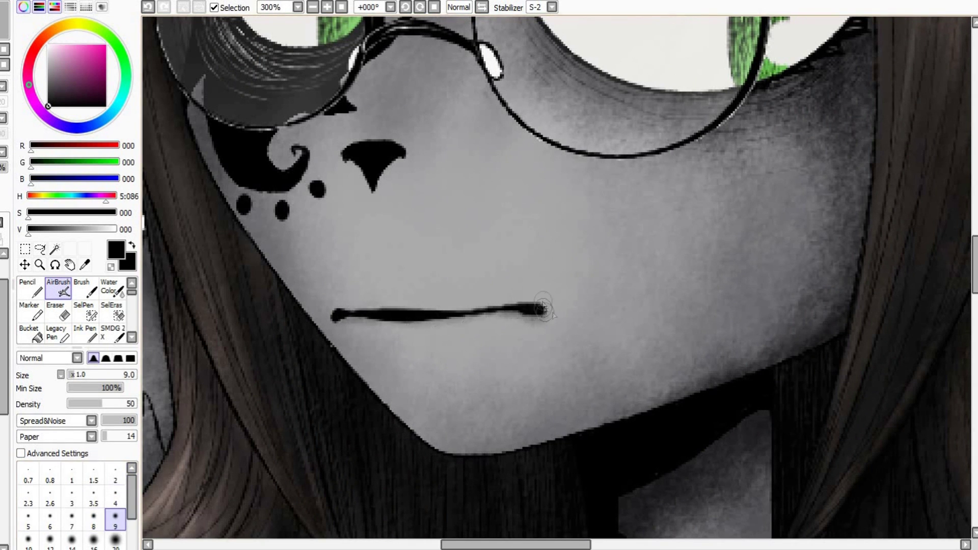
pyautogui.click(115, 539)
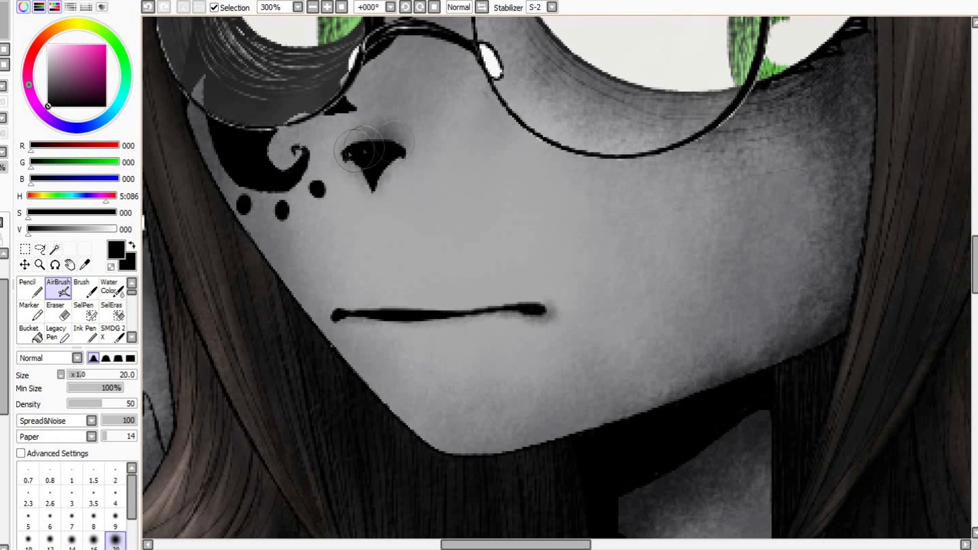
pyautogui.moveTo(403, 157); pyautogui.dragTo(389, 175)
pyautogui.click(116, 497)
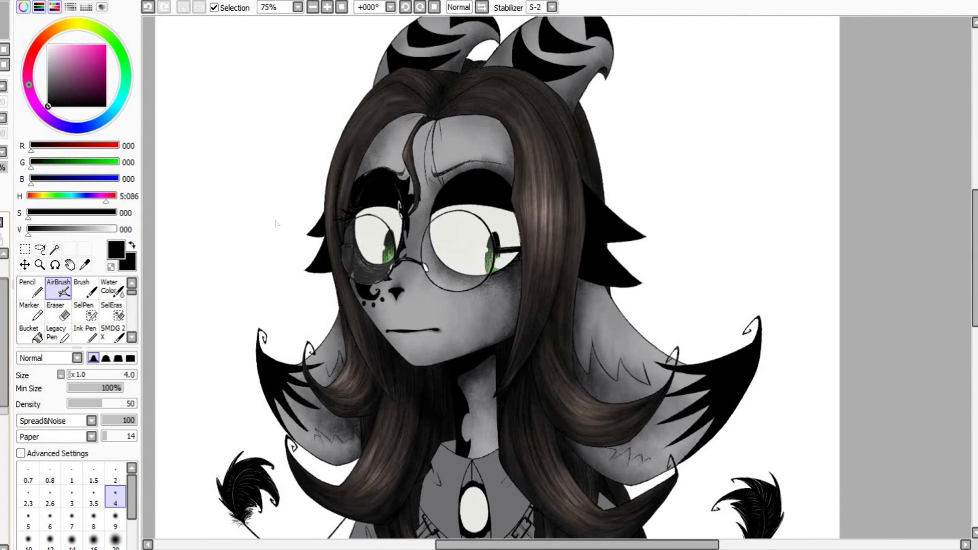
# Sample light grey (171, 168, 170) and airbrush the cheek below the large lens at sizes 20 and 50.
pyautogui.scroll(3, 494, 254)
pyautogui.keyDown('alt'); pyautogui.click(467, 288); pyautogui.keyUp('alt')
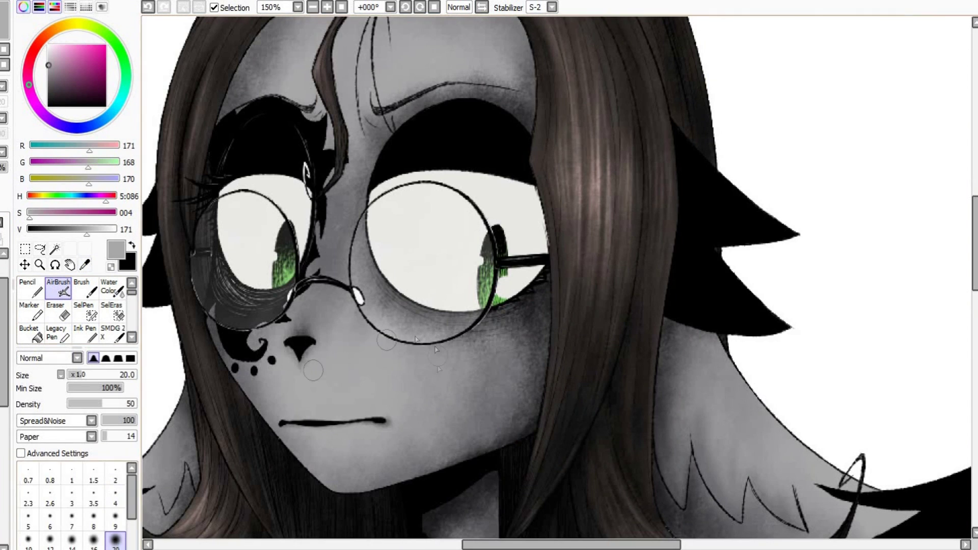
pyautogui.press(']')
pyautogui.press(']')
pyautogui.press(']')
pyautogui.press(']')
pyautogui.press(']')
pyautogui.press(']')
pyautogui.press(']')
pyautogui.press(']')
pyautogui.press(']')
pyautogui.press(']')
pyautogui.press(']')
pyautogui.press(']')
pyautogui.press(']')
pyautogui.press(']')
pyautogui.press(']')
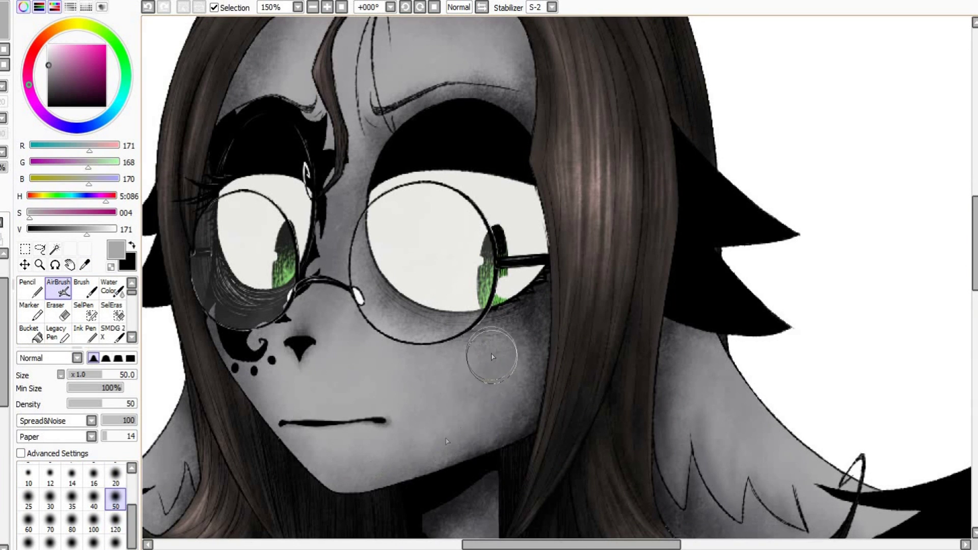
# Airbrush dark grey (94, 92, 97) onto the face at sizes 120 and 40, then black along the cheek and jaw at size 80.
pyautogui.scroll(-1, 492, 242)
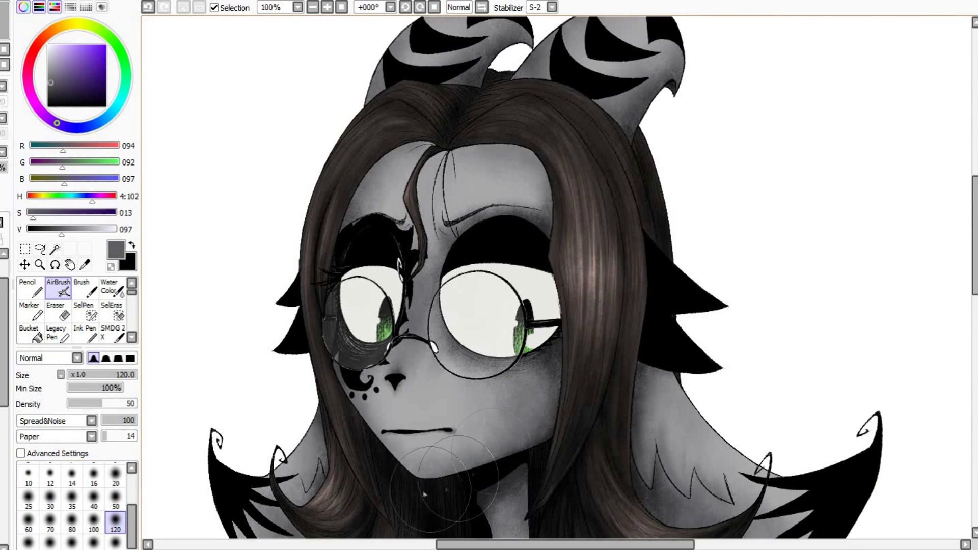
pyautogui.click(91, 501)
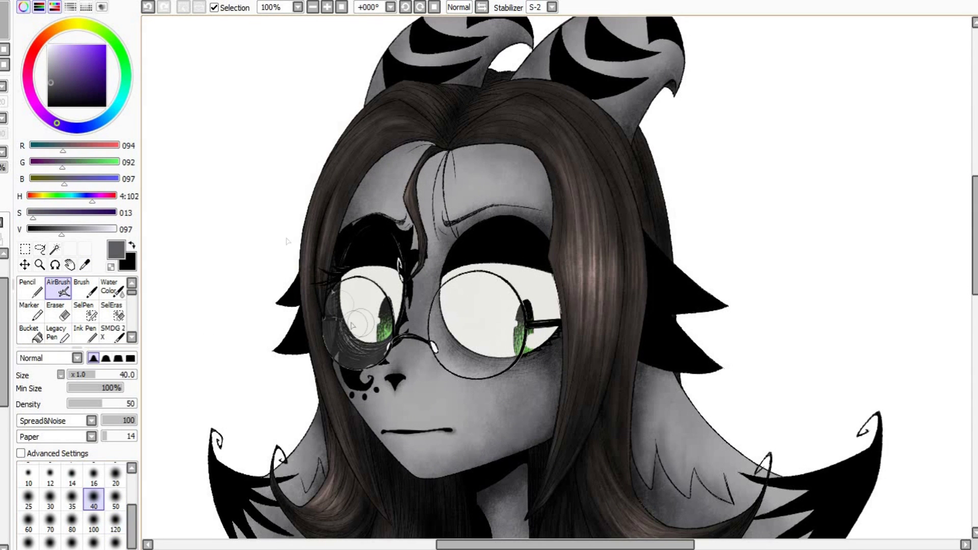
pyautogui.click(48, 106)
pyautogui.click(115, 523)
pyautogui.click(72, 522)
pyautogui.moveTo(530, 330); pyautogui.dragTo(479, 468)
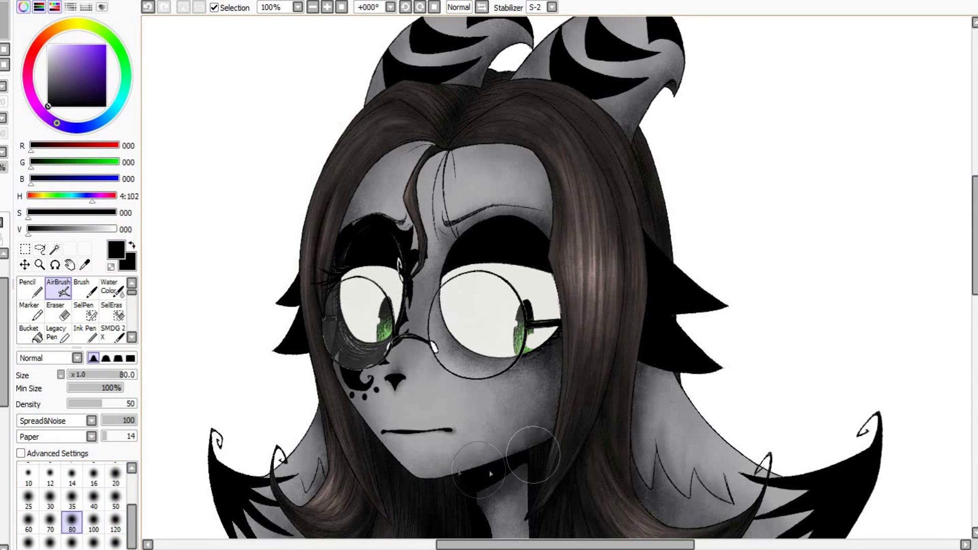
pyautogui.click(117, 502)
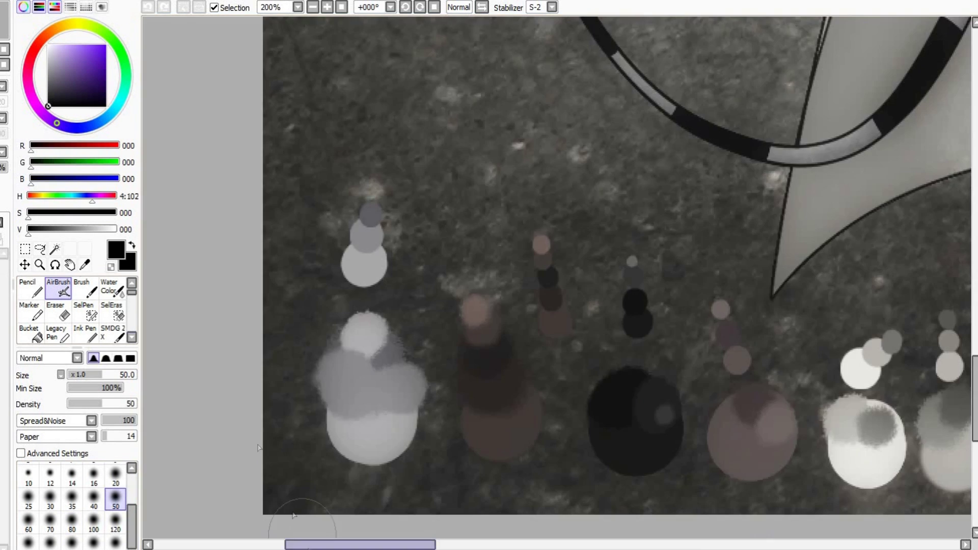
# Try airbrushing light grey (171, 168, 170) onto the nose bridge between the eyes at size 50.
pyautogui.keyDown('alt'); pyautogui.click(294, 513); pyautogui.keyUp('alt')
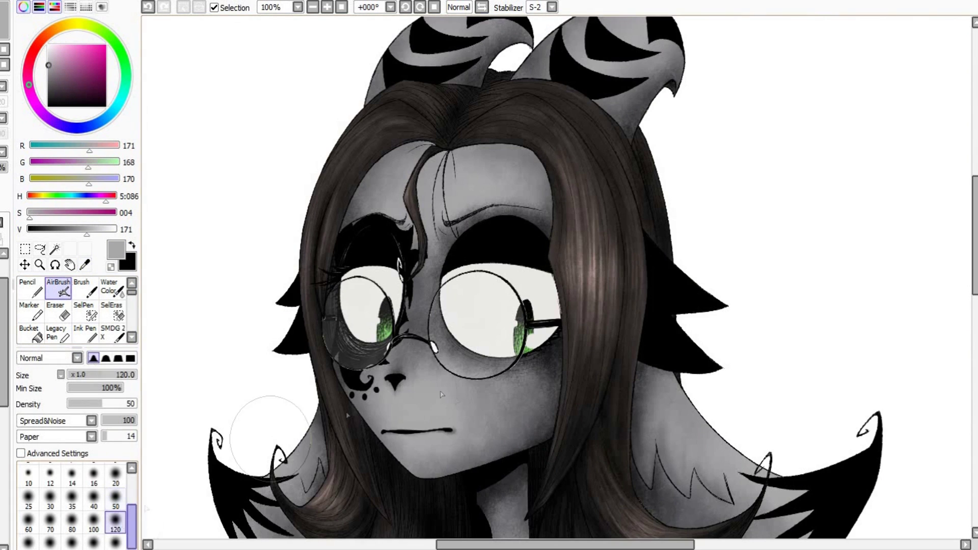
pyautogui.scroll(-3, 360, 490)
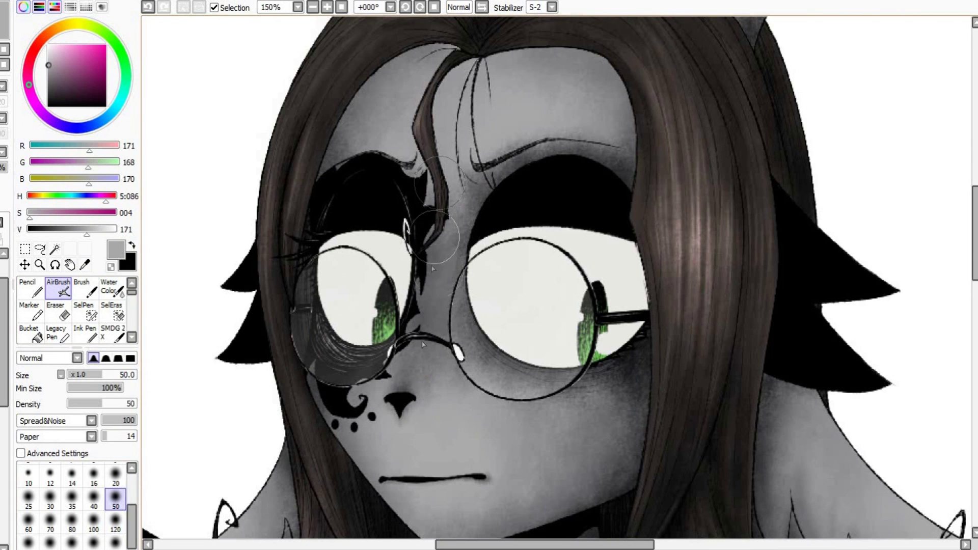
pyautogui.moveTo(416, 361); pyautogui.dragTo(463, 326)
pyautogui.moveTo(419, 292)
pyautogui.mouseDown()
pyautogui.moveTo(441, 325)
pyautogui.moveTo(442, 307)
pyautogui.moveTo(412, 322)
pyautogui.mouseUp()
pyautogui.click(150, 8)
pyautogui.click(150, 7)
pyautogui.click(151, 7)
# Airbrush black shadows onto the nose bridge and above the right-hand eye at size 50.
pyautogui.click(116, 500)
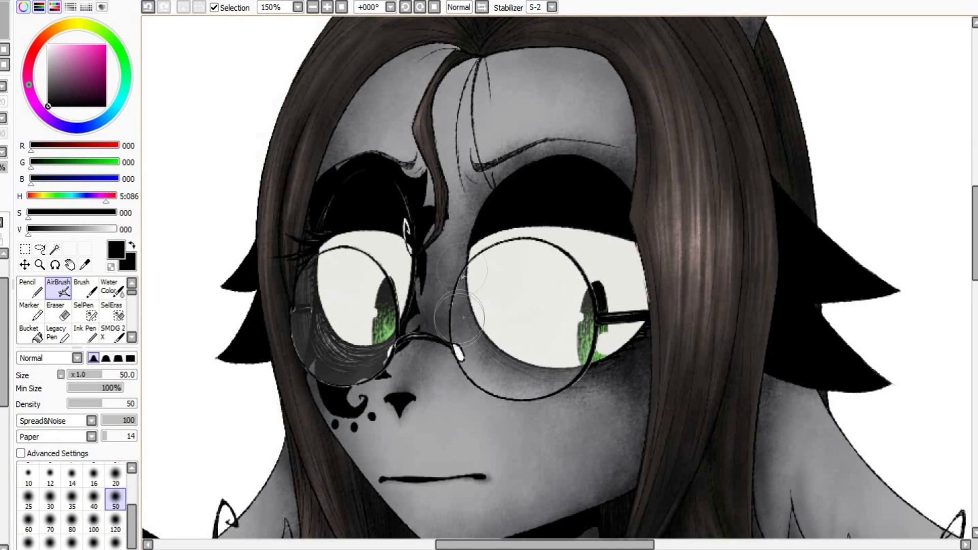
pyautogui.moveTo(487, 193); pyautogui.dragTo(614, 153)
pyautogui.scroll(-3, 628, 239)
pyautogui.scroll(2, 652, 189)
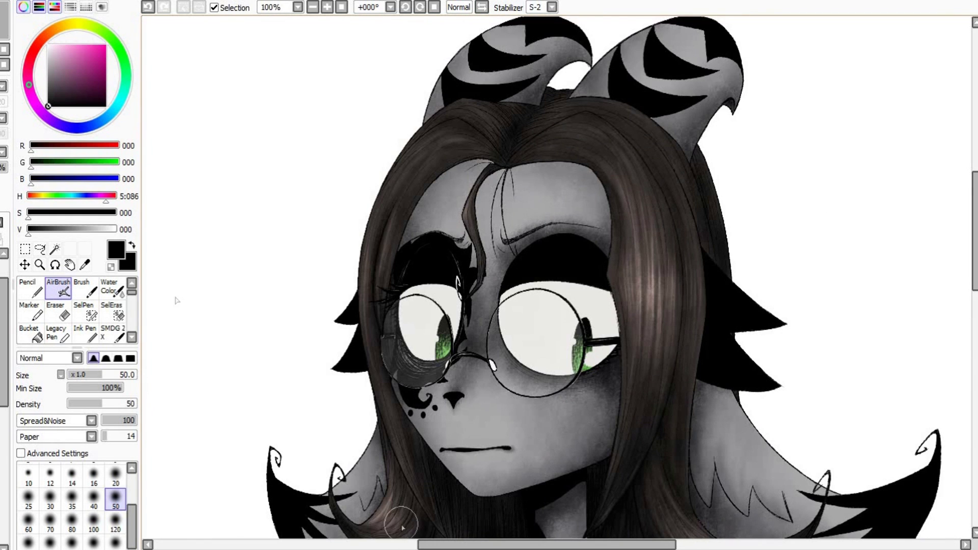
# Airbrush light grey (171, 168, 170) highlights onto the forehead and nose area at size 50.
pyautogui.click(116, 522)
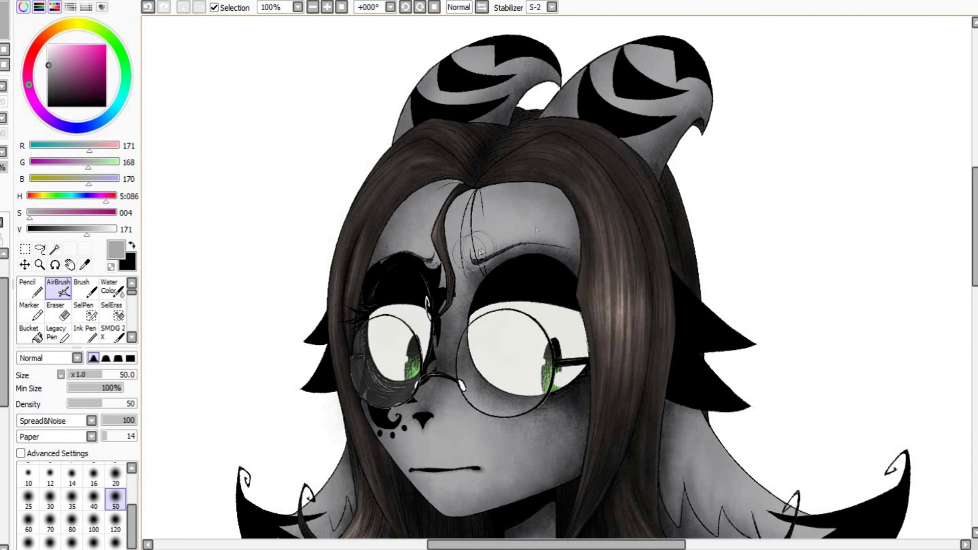
pyautogui.moveTo(453, 455); pyautogui.dragTo(467, 352)
pyautogui.scroll(2, 467, 351)
pyautogui.rightClick(496, 377)
# Airbrush black shadow beneath the mouth at size 14 and around the chin and jaw at sizes 40 and 50.
pyautogui.click(72, 477)
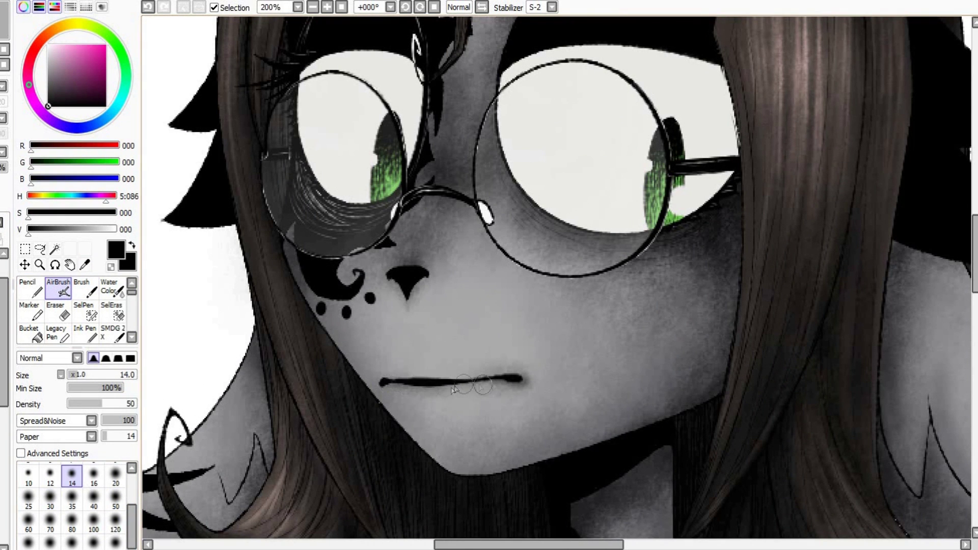
pyautogui.click(94, 499)
pyautogui.moveTo(423, 395); pyautogui.dragTo(504, 382)
pyautogui.moveTo(387, 313); pyautogui.dragTo(367, 359)
pyautogui.moveTo(413, 428); pyautogui.dragTo(479, 456)
pyautogui.click(149, 7)
pyautogui.moveTo(378, 408); pyautogui.dragTo(441, 474)
pyautogui.moveTo(565, 488); pyautogui.dragTo(538, 414)
pyautogui.click(115, 499)
pyautogui.moveTo(436, 387); pyautogui.dragTo(570, 352)
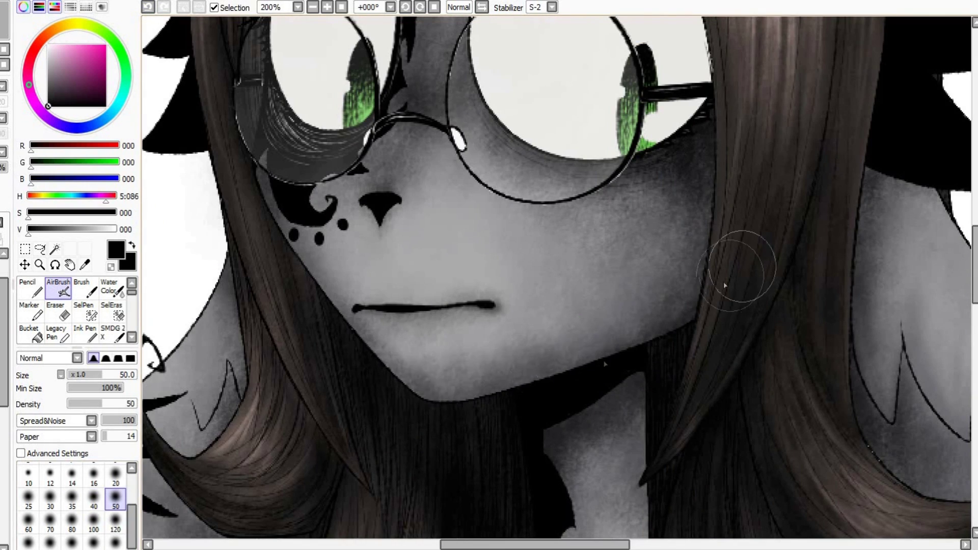
# Sample grey (139, 138, 141) from the reference and airbrush around the mouth and chin at size 50.
pyautogui.scroll(-3, 445, 404)
pyautogui.scroll(1, 445, 404)
pyautogui.hotkey('ctrl', 'Tab')
pyautogui.rightClick(389, 395)
pyautogui.hotkey('ctrl', 'Tab')
pyautogui.scroll(1, 408, 400)
pyautogui.moveTo(373, 313); pyautogui.dragTo(573, 324)
pyautogui.moveTo(384, 351)
pyautogui.mouseDown()
pyautogui.moveTo(447, 368)
pyautogui.moveTo(576, 327)
pyautogui.mouseUp()
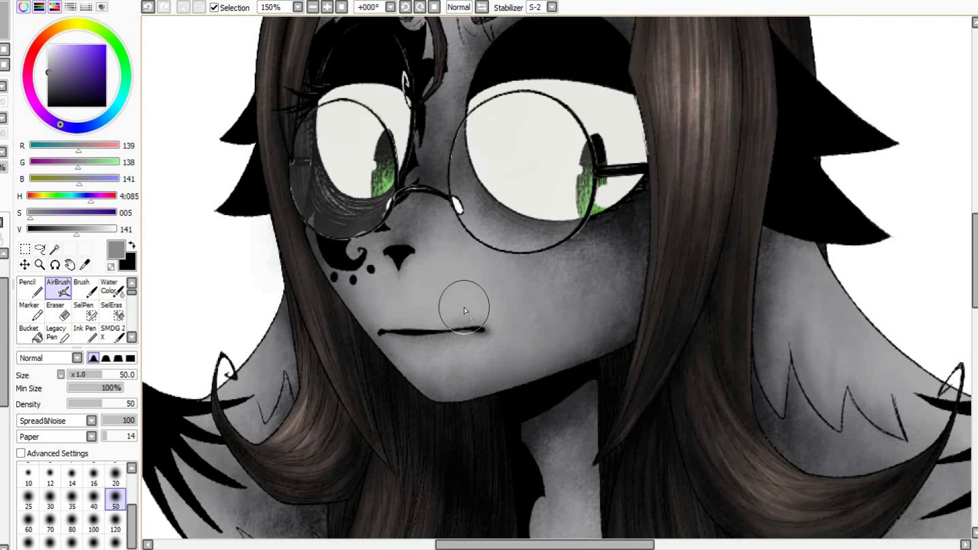
# Pick black and airbrush broad shadows over the neck and left-hand ear at size 120, undoing unwanted strokes.
pyautogui.scroll(-4, 464, 308)
pyautogui.scroll(2, 596, 356)
pyautogui.click(48, 105)
pyautogui.click(115, 523)
pyautogui.moveTo(487, 427); pyautogui.dragTo(561, 427)
pyautogui.click(148, 8)
pyautogui.moveTo(223, 414); pyautogui.dragTo(229, 423)
pyautogui.moveTo(383, 322)
pyautogui.mouseDown()
pyautogui.moveTo(398, 394)
pyautogui.moveTo(379, 428)
pyautogui.mouseUp()
pyautogui.click(148, 7)
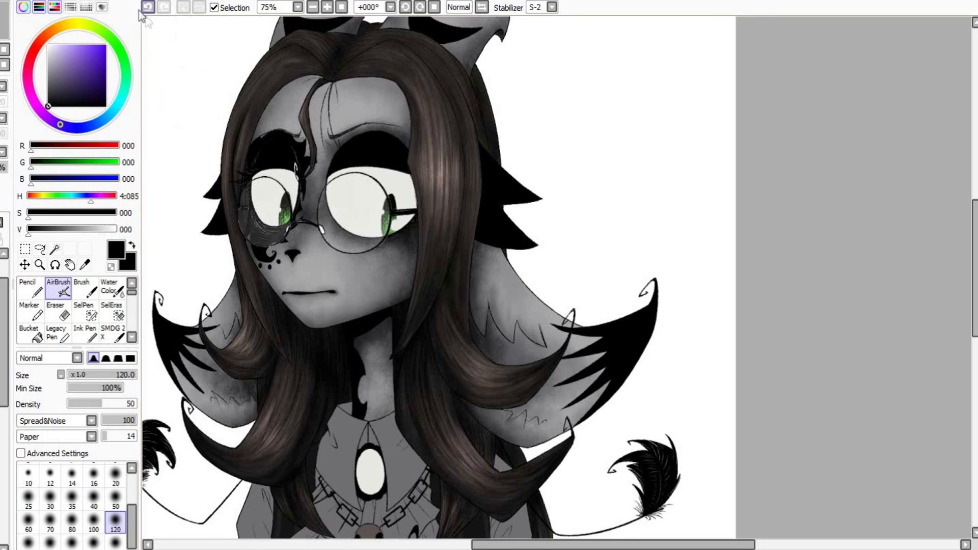
# Airbrush black onto the neck at size 50, the forehead and hair at size 350, and the face's left-hand edge at size 120.
pyautogui.click(115, 500)
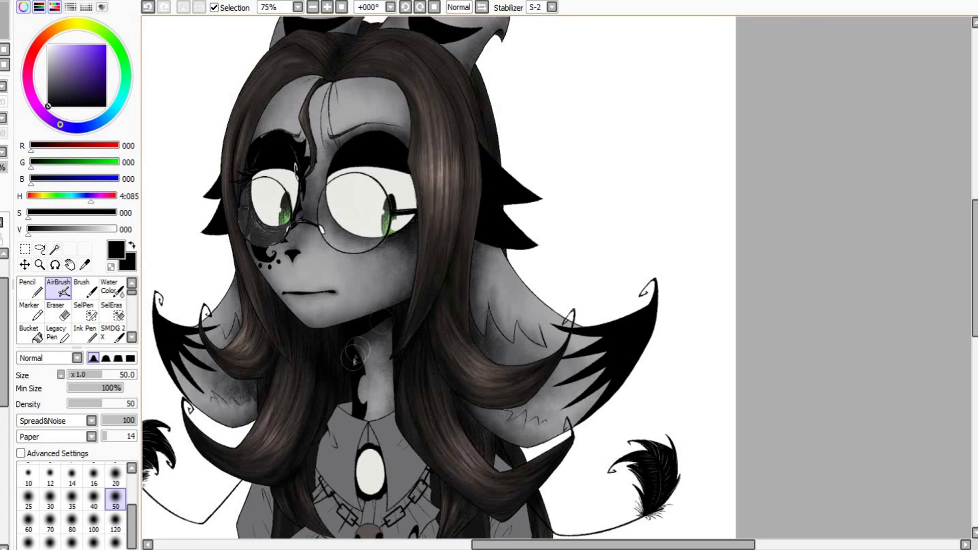
pyautogui.moveTo(372, 103)
pyautogui.mouseDown()
pyautogui.moveTo(444, 294)
pyautogui.moveTo(463, 275)
pyautogui.mouseUp()
pyautogui.click(115, 542)
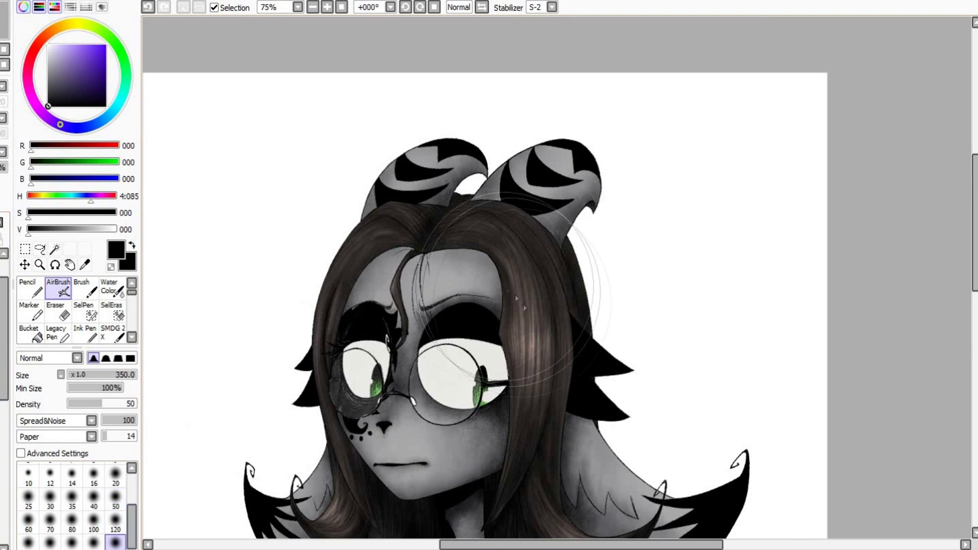
pyautogui.click(115, 521)
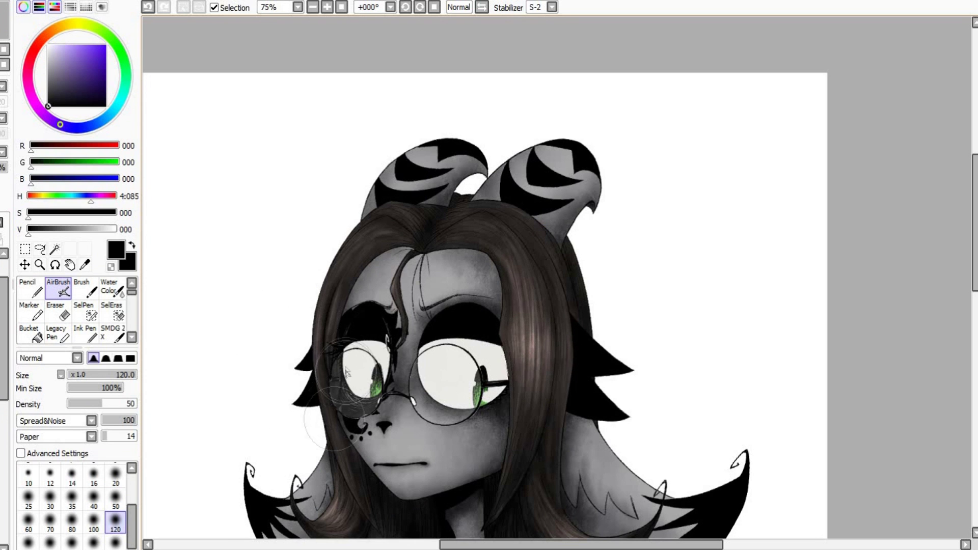
# Airbrush dark grey (39, 39, 42) folds into the shirt collar at size 16 and shade both sleeves at size 120.
pyautogui.scroll(-1, 507, 363)
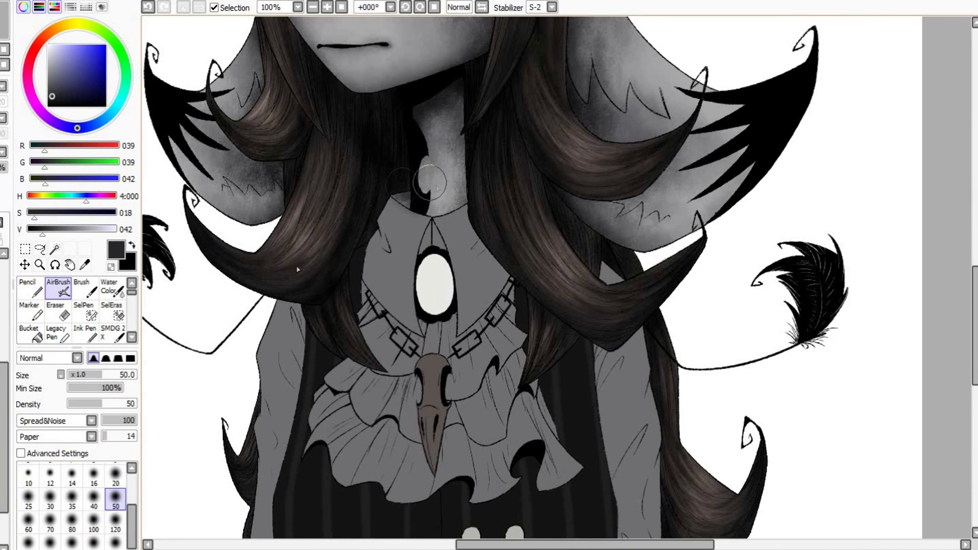
pyautogui.click(93, 475)
pyautogui.moveTo(131, 517); pyautogui.dragTo(131, 512)
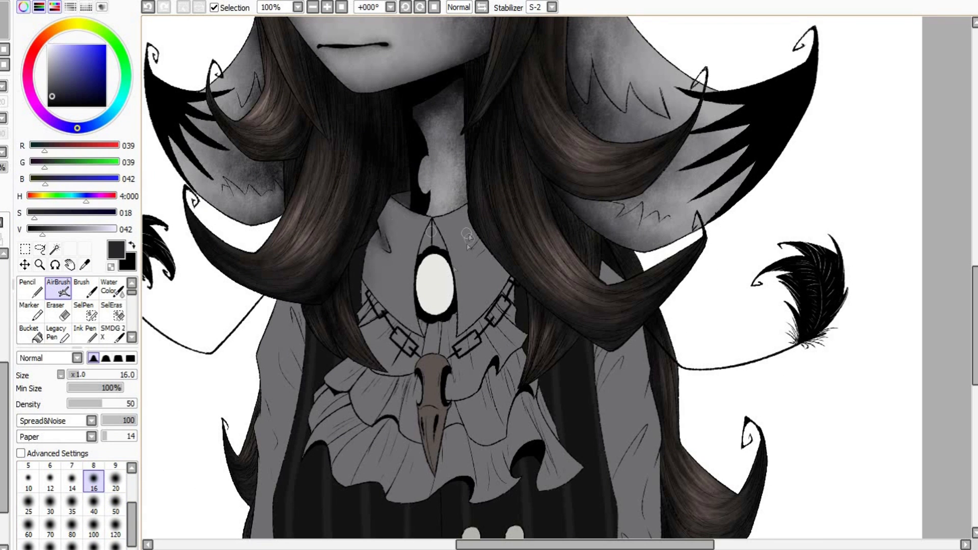
pyautogui.press(']')
pyautogui.press(']')
pyautogui.press(']')
pyautogui.press(']')
pyautogui.press(']')
pyautogui.press(']')
pyautogui.click(115, 527)
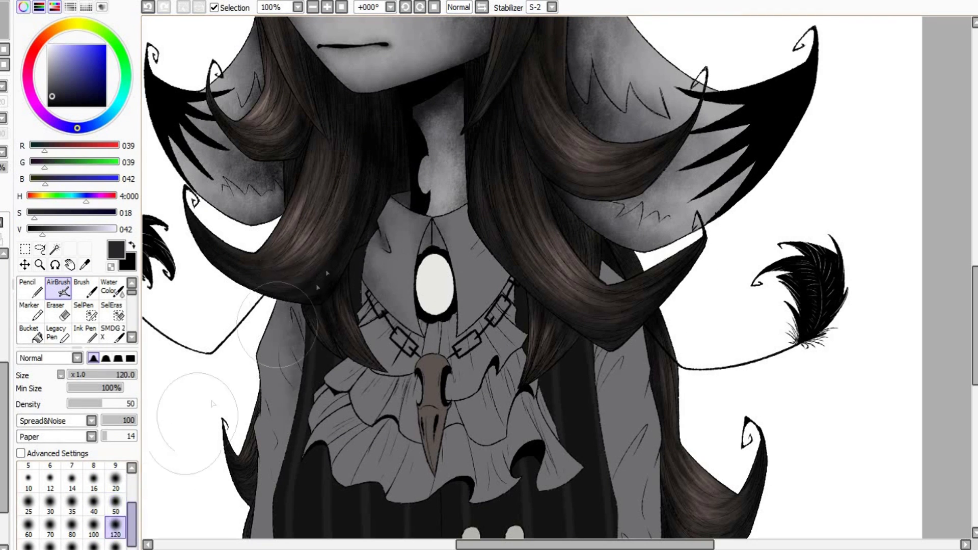
pyautogui.scroll(-2, 647, 433)
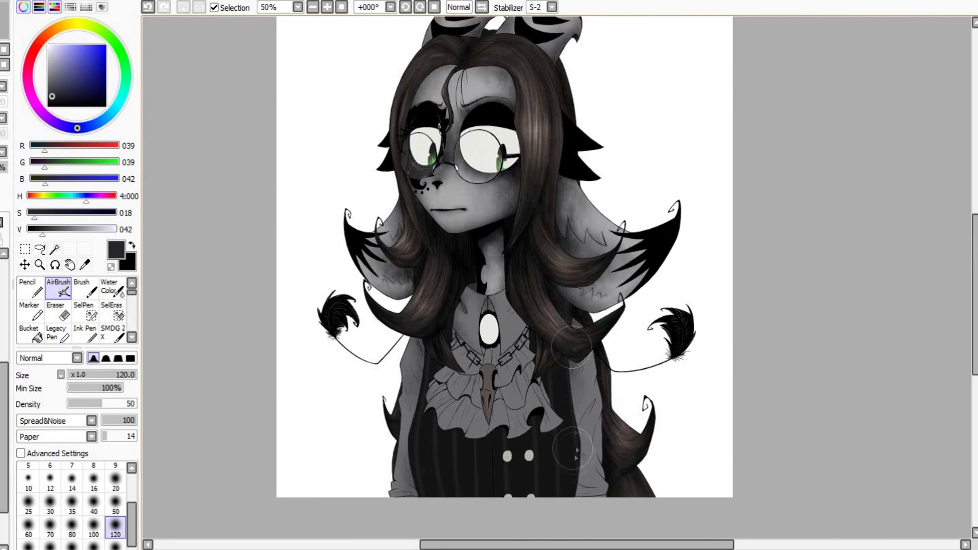
# Airbrush dark grey (39, 39, 42) shading onto the shirt ruffles beneath the collar and chain at size 50.
pyautogui.scroll(2, 535, 410)
pyautogui.press('[')
pyautogui.press('[')
pyautogui.press('[')
pyautogui.press('[')
pyautogui.press('[')
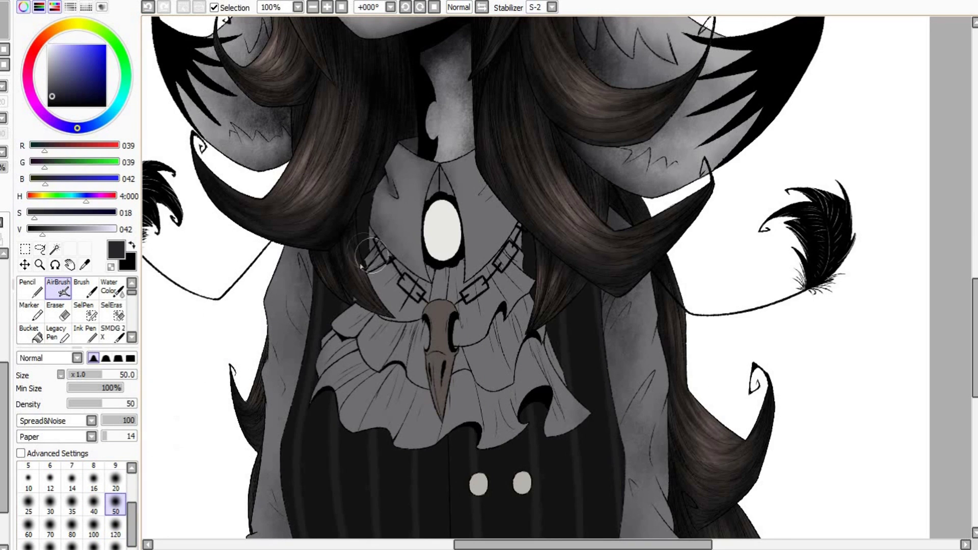
pyautogui.moveTo(437, 275)
pyautogui.mouseDown()
pyautogui.moveTo(423, 298)
pyautogui.moveTo(439, 291)
pyautogui.mouseUp()
pyautogui.moveTo(477, 321)
pyautogui.mouseDown()
pyautogui.moveTo(530, 289)
pyautogui.moveTo(509, 354)
pyautogui.moveTo(435, 377)
pyautogui.moveTo(410, 331)
pyautogui.moveTo(360, 282)
pyautogui.moveTo(341, 331)
pyautogui.moveTo(430, 390)
pyautogui.moveTo(558, 388)
pyautogui.moveTo(538, 331)
pyautogui.moveTo(467, 282)
pyautogui.mouseUp()
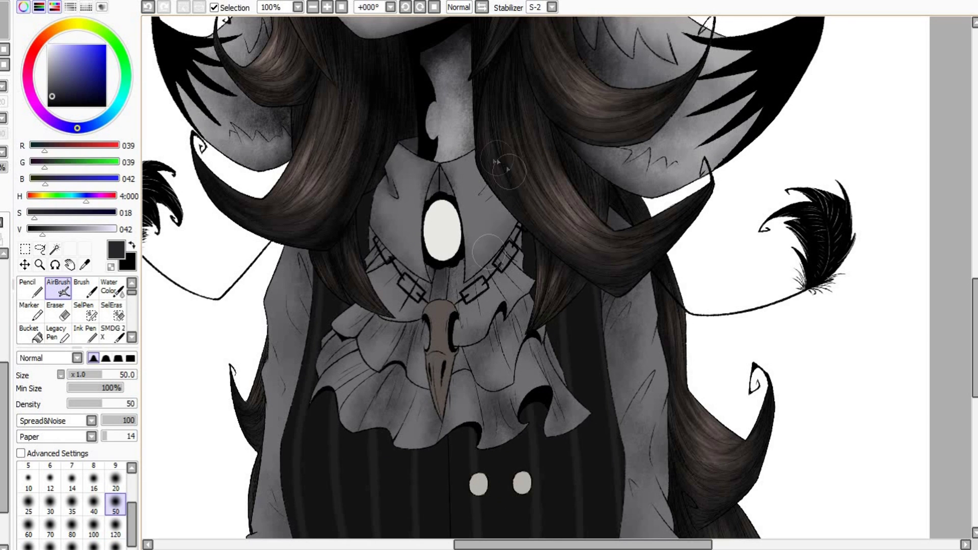
# Airbrush dark grey folds across the middle and lower ruffle tiers at size 35.
pyautogui.press('[')
pyautogui.press('[')
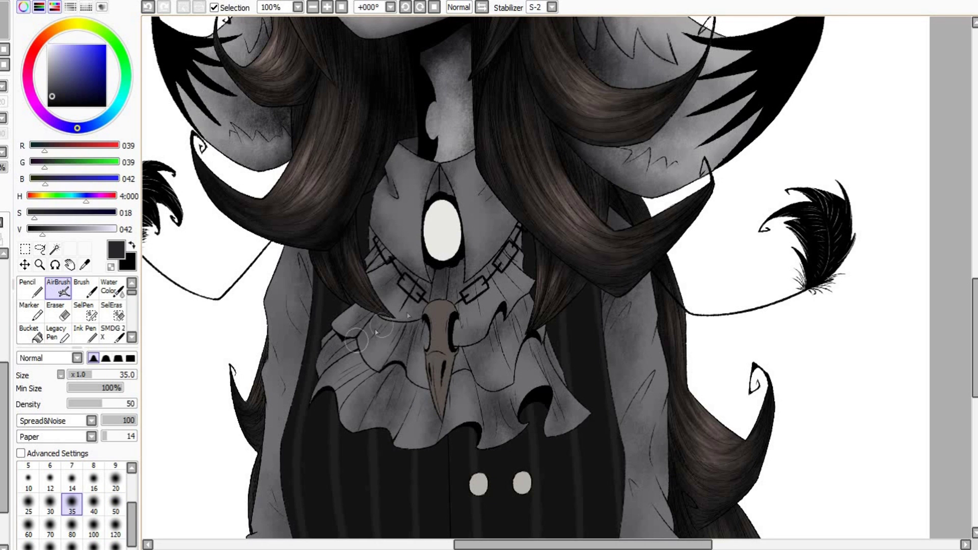
pyautogui.moveTo(389, 387)
pyautogui.mouseDown()
pyautogui.moveTo(346, 366)
pyautogui.moveTo(407, 448)
pyautogui.moveTo(519, 323)
pyautogui.mouseUp()
pyautogui.scroll(-2, 490, 337)
pyautogui.scroll(2, 368, 355)
# Airbrush dark grey creases into the left-hand sleeve at sizes 20 and 16.
pyautogui.press('[')
pyautogui.press('[')
pyautogui.press('[')
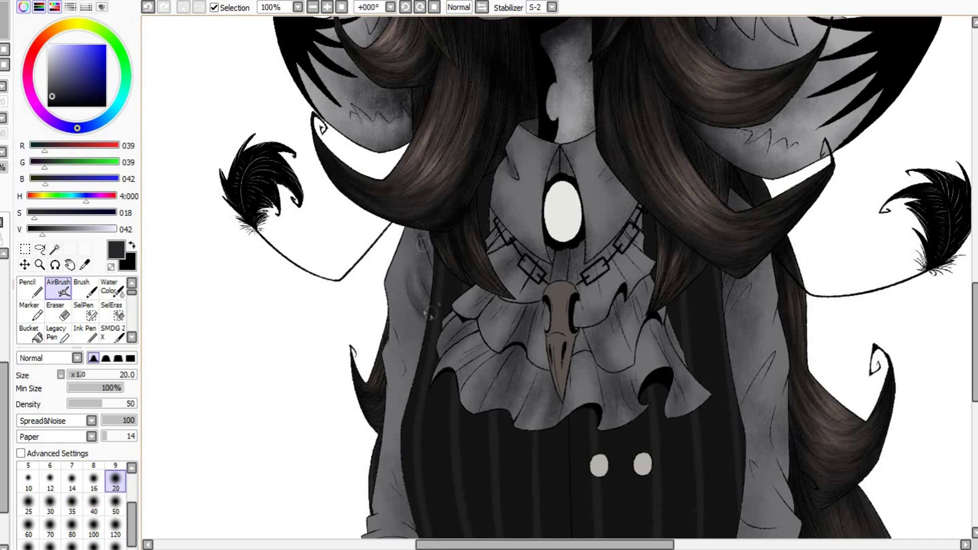
pyautogui.press(']')
pyautogui.press(']')
pyautogui.press(']')
pyautogui.press(']')
pyautogui.press(']')
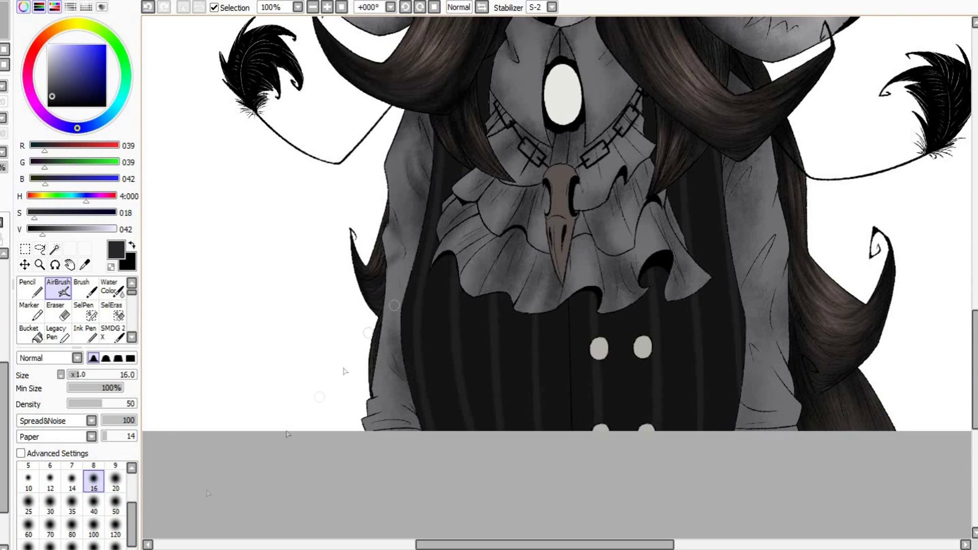
# Airbrush softer dark grey shadows down both sleeves at size 30.
pyautogui.press(']')
pyautogui.press(']')
pyautogui.press(']')
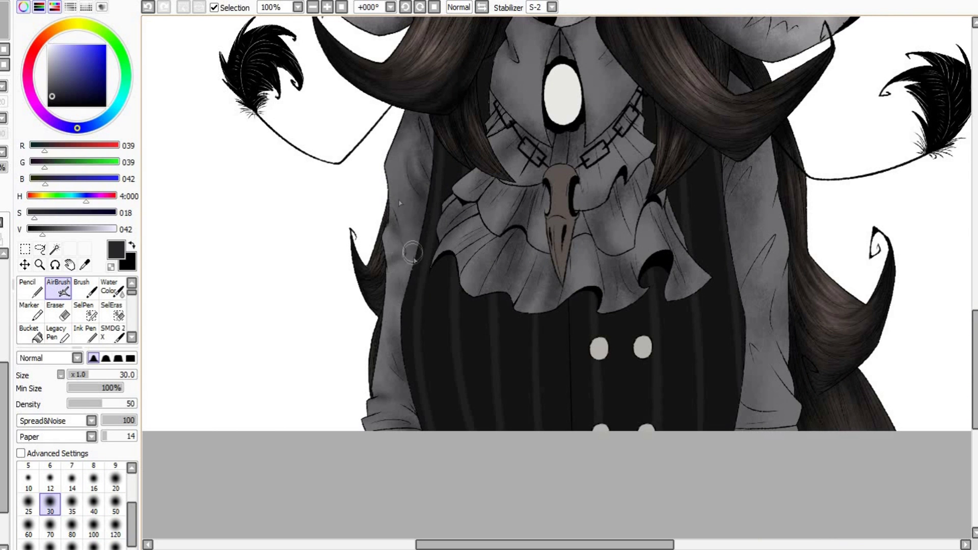
pyautogui.moveTo(466, 544); pyautogui.dragTo(543, 545)
pyautogui.moveTo(533, 410)
pyautogui.mouseDown()
pyautogui.moveTo(502, 377)
pyautogui.moveTo(533, 345)
pyautogui.moveTo(494, 305)
pyautogui.mouseUp()
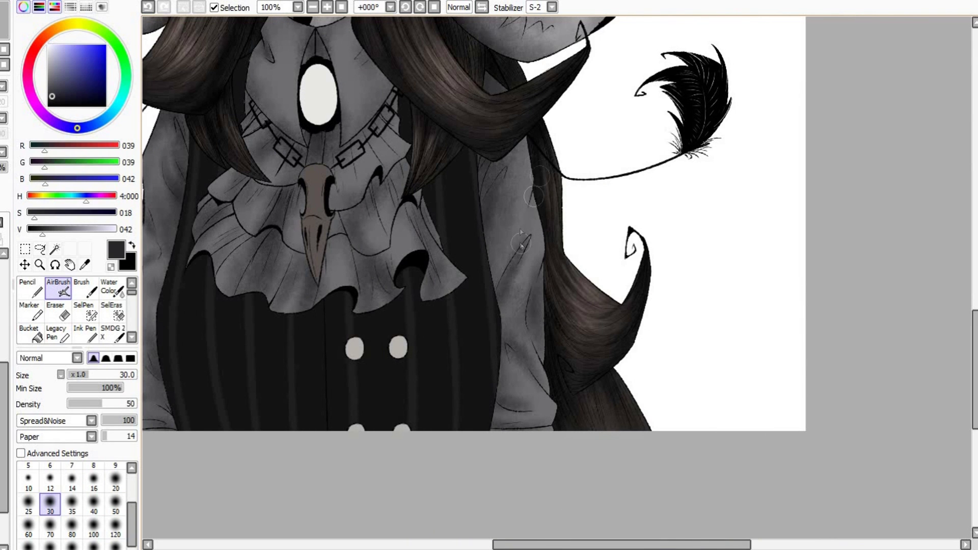
# Sample black from the neck shadow and airbrush the collar opening around the oval brooch at size 30.
pyautogui.scroll(-2, 490, 384)
pyautogui.scroll(3, 424, 233)
pyautogui.rightClick(328, 127)
pyautogui.moveTo(355, 158); pyautogui.dragTo(352, 262)
pyautogui.moveTo(368, 173); pyautogui.dragTo(373, 199)
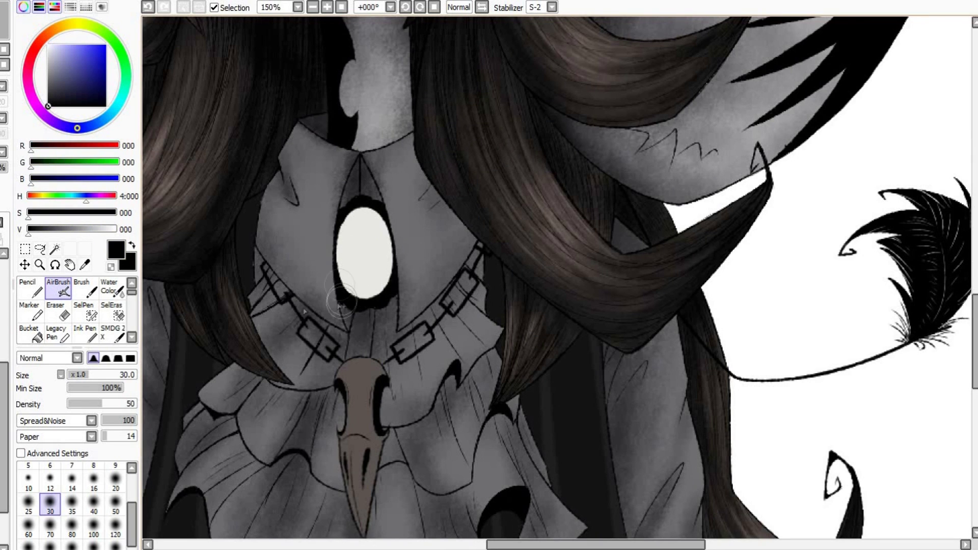
# Airbrush black under the collar's lower edge and into the top ruffle beside the chain at size 12.
pyautogui.click(115, 504)
pyautogui.press('[')
pyautogui.press('[')
pyautogui.press('[')
pyautogui.press('[')
pyautogui.press('[')
pyautogui.press('[')
pyautogui.press('[')
pyautogui.press('[')
pyautogui.moveTo(362, 290)
pyautogui.mouseDown()
pyautogui.moveTo(390, 311)
pyautogui.moveTo(479, 330)
pyautogui.mouseUp()
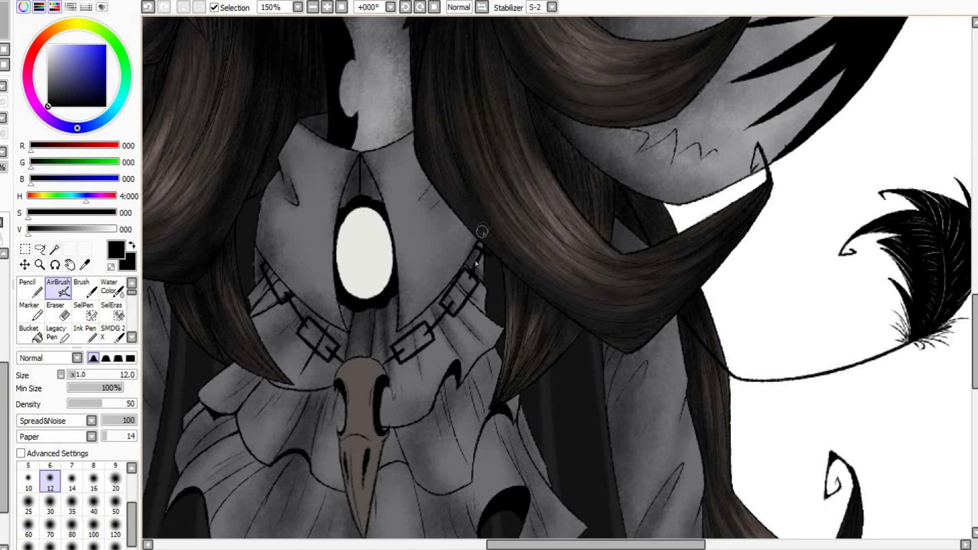
# Airbrush black shadows into the ruffle folds beside the skull pendant at sizes 14 and 20.
pyautogui.scroll(-2, 481, 232)
pyautogui.press(']')
pyautogui.press(']')
pyautogui.press(']')
pyautogui.press('[')
pyautogui.press('[')
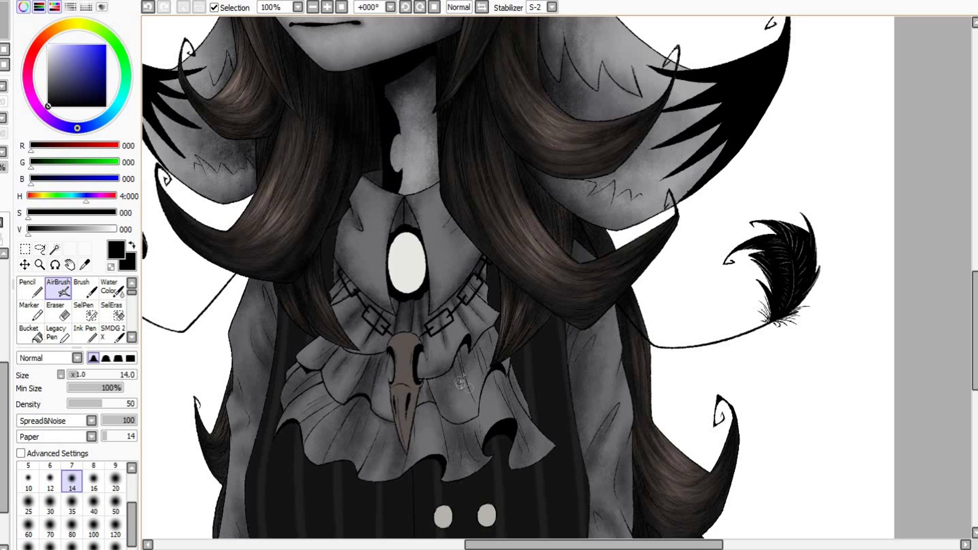
pyautogui.press(']')
pyautogui.press(']')
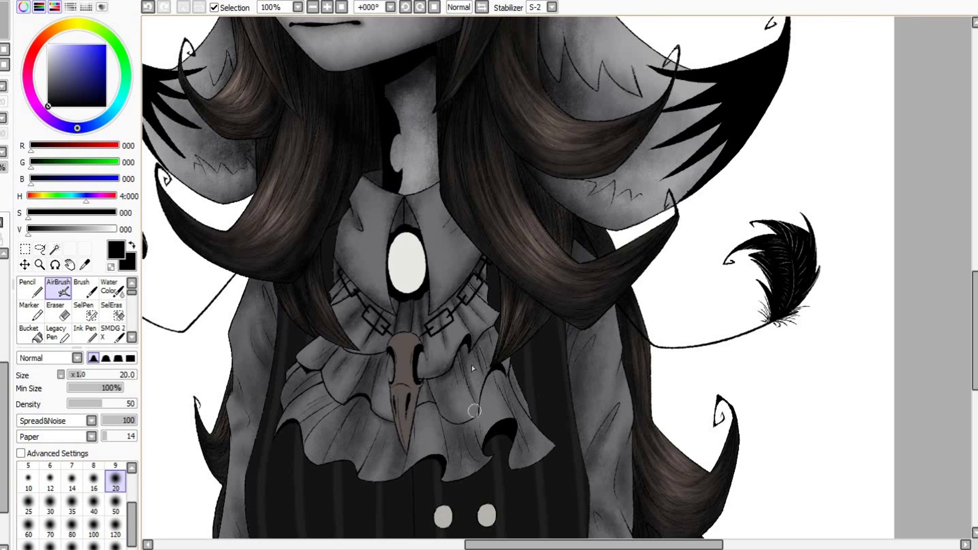
# Airbrush thin black creases into the ruffles around the skull pendant's beak at size 12.
pyautogui.press('[')
pyautogui.press('[')
pyautogui.press('[')
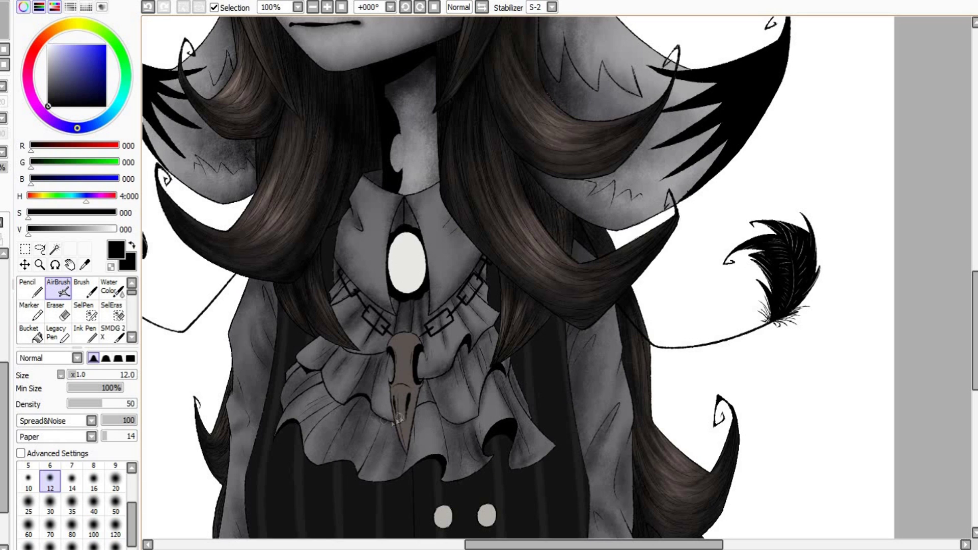
# Airbrush black folds into the upper part of the left-hand sleeve at sizes 14 and 16.
pyautogui.press(']')
pyautogui.press(']')
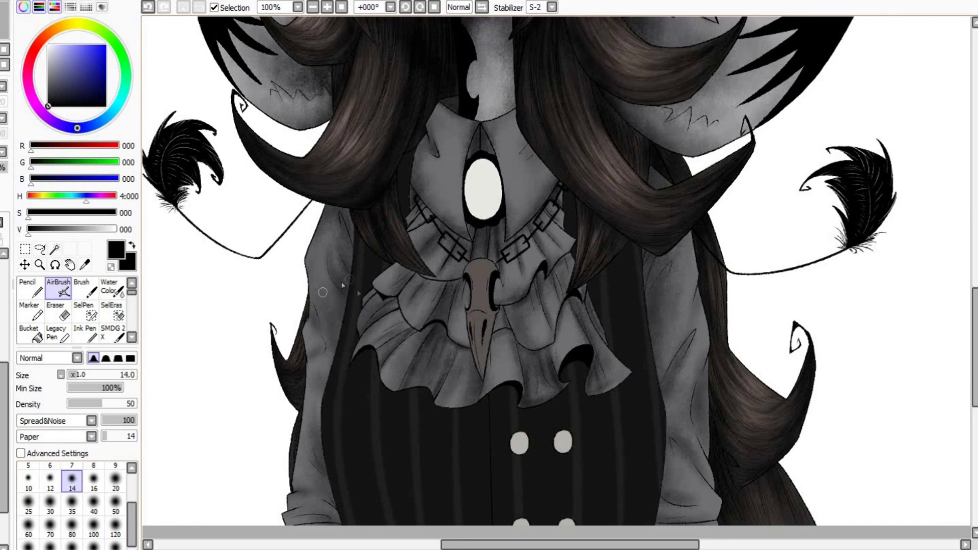
pyautogui.click(93, 481)
pyautogui.moveTo(350, 292); pyautogui.dragTo(339, 270)
pyautogui.click(115, 506)
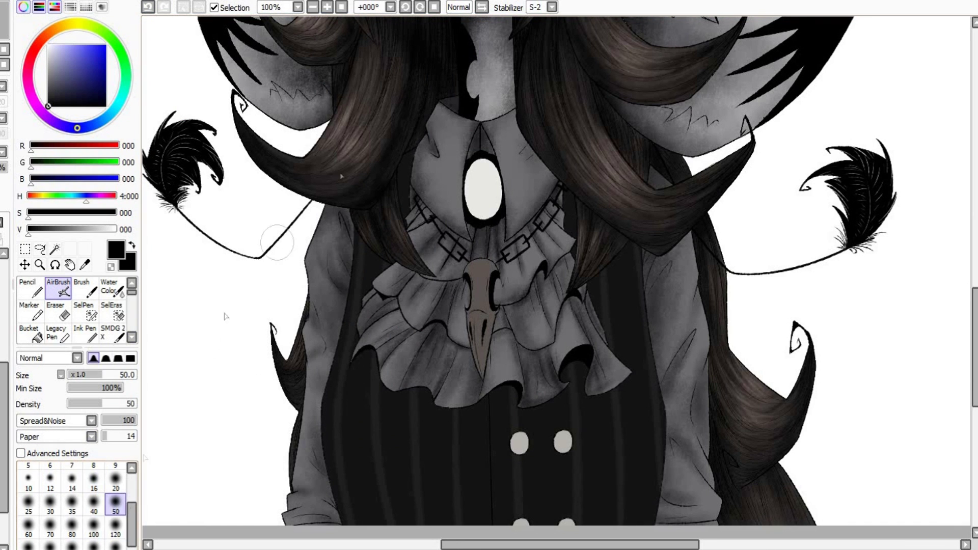
pyautogui.click(72, 481)
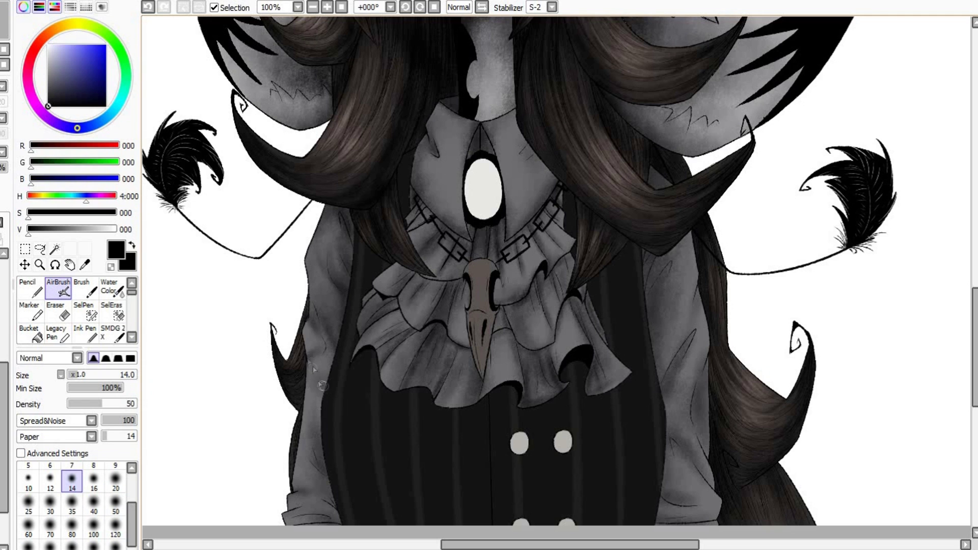
# Airbrush black onto the left-hand cuff at size 16 and the folds of both lower sleeves at size 20.
pyautogui.scroll(-5, 326, 348)
pyautogui.press(']')
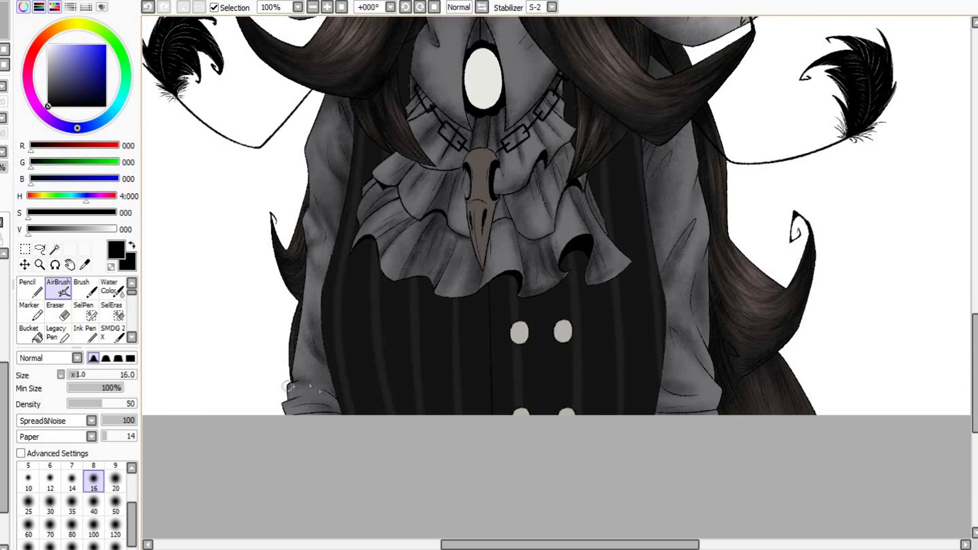
pyautogui.press(']')
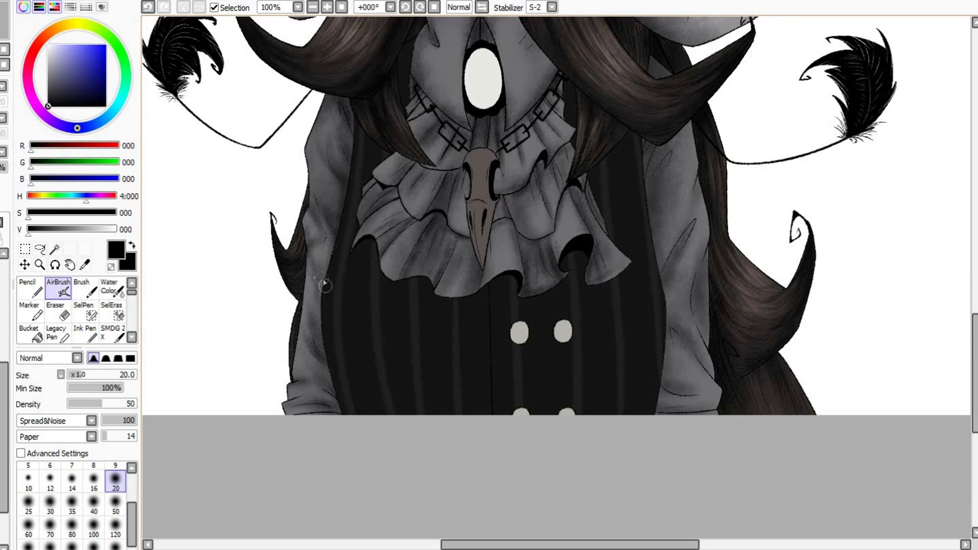
pyautogui.moveTo(674, 307); pyautogui.dragTo(681, 252)
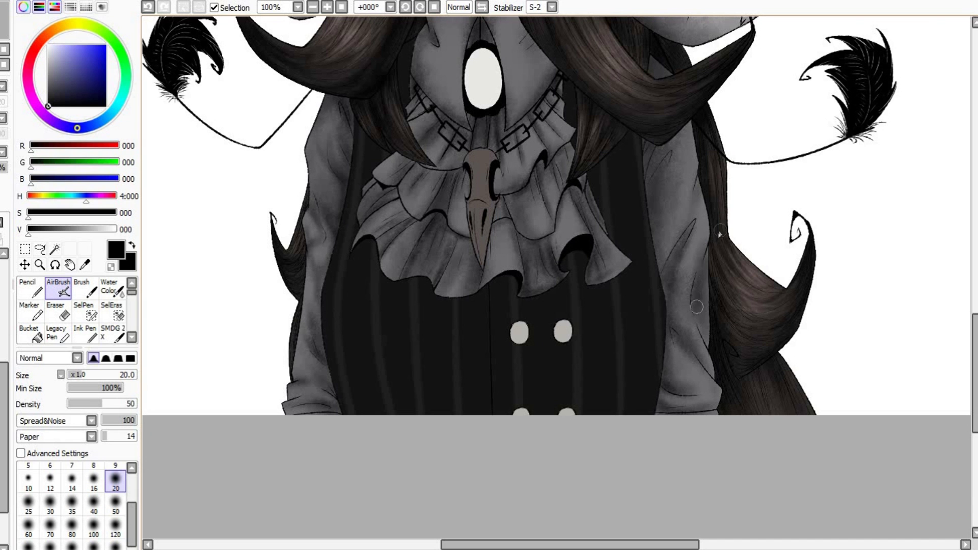
pyautogui.scroll(-2, 657, 76)
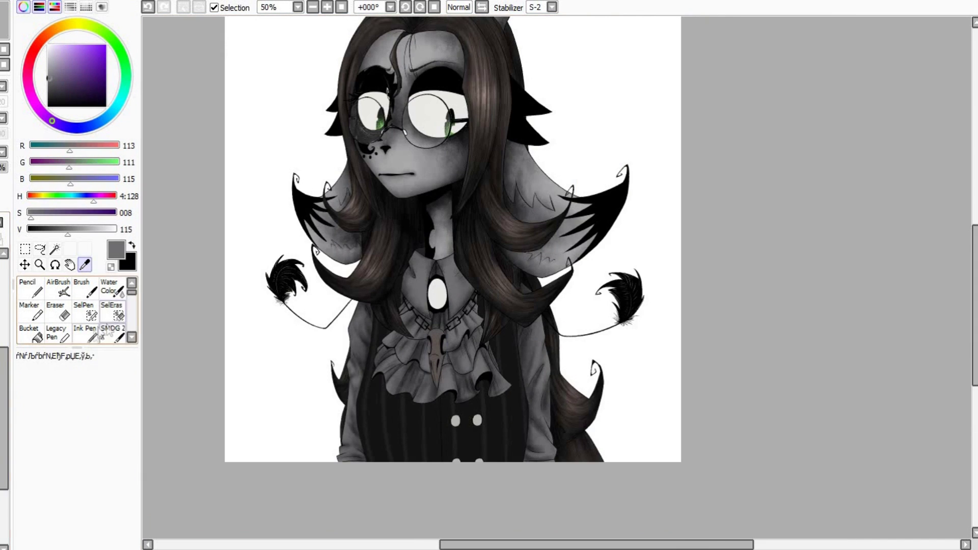
# Pick grey (113, 111, 115) and airbrush it over the collar at size 50.
pyautogui.click(91, 333)
pyautogui.scroll(3, 432, 276)
pyautogui.click(58, 289)
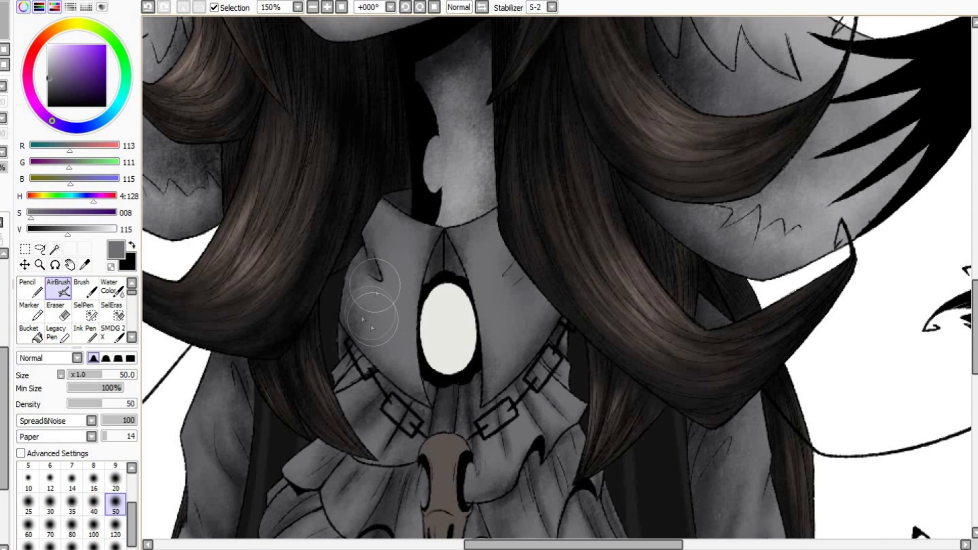
pyautogui.scroll(1, 496, 393)
# Airbrush grey highlights onto the raised folds of the upper ruffles at sizes 14, 6 and 8.
pyautogui.click(72, 481)
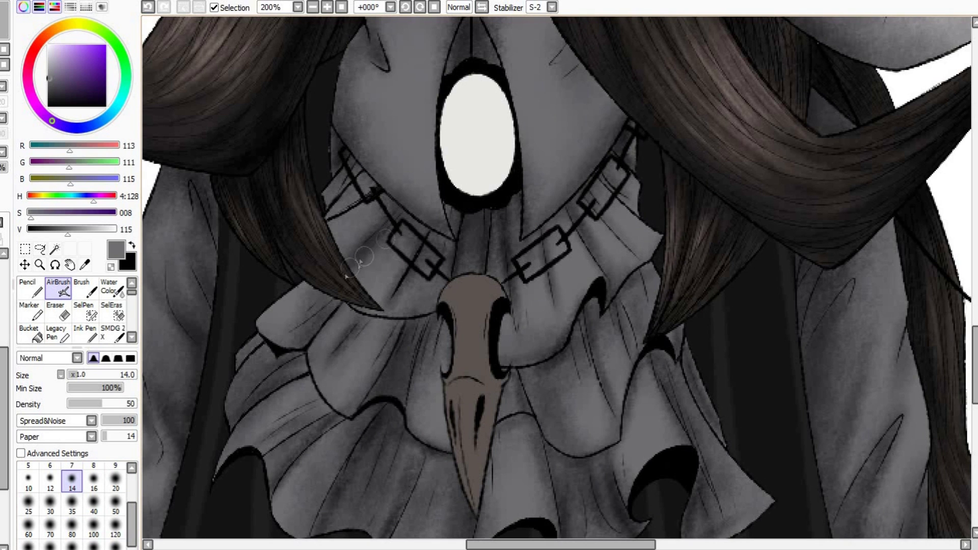
pyautogui.press('[')
pyautogui.press('[')
pyautogui.press('[')
pyautogui.press('[')
pyautogui.press('[')
pyautogui.press('[')
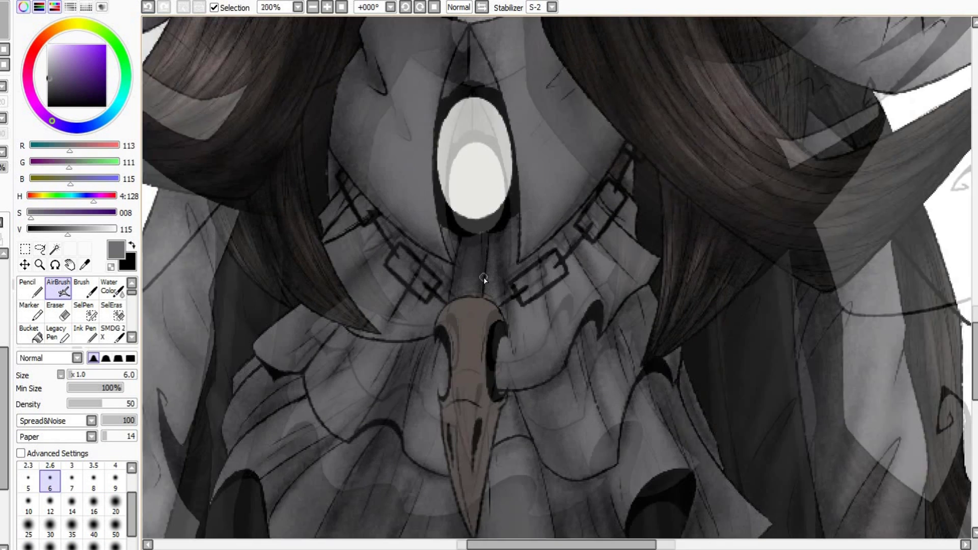
pyautogui.press(']')
pyautogui.press(']')
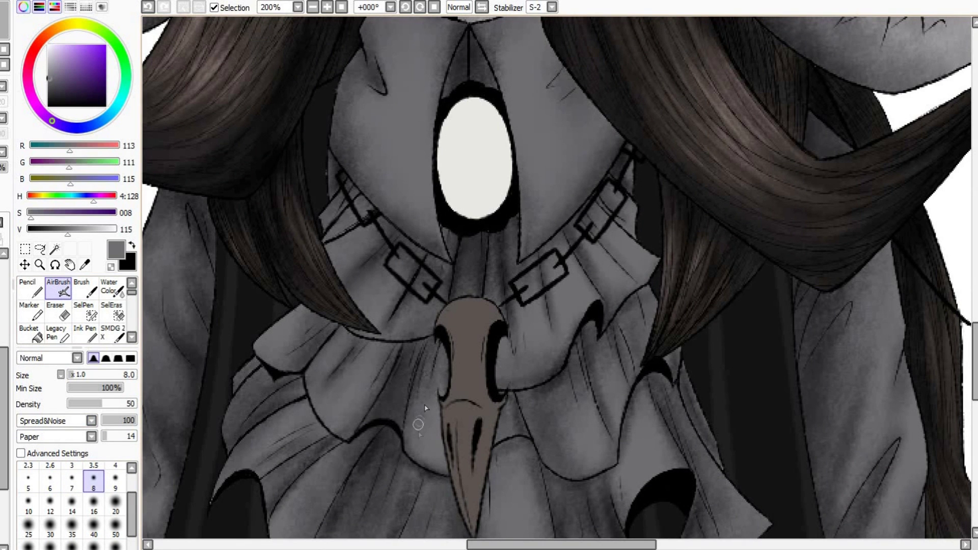
# Airbrush grey highlights along the folds of the bottom ruffle tier at sizes 12 and 20.
pyautogui.click(50, 503)
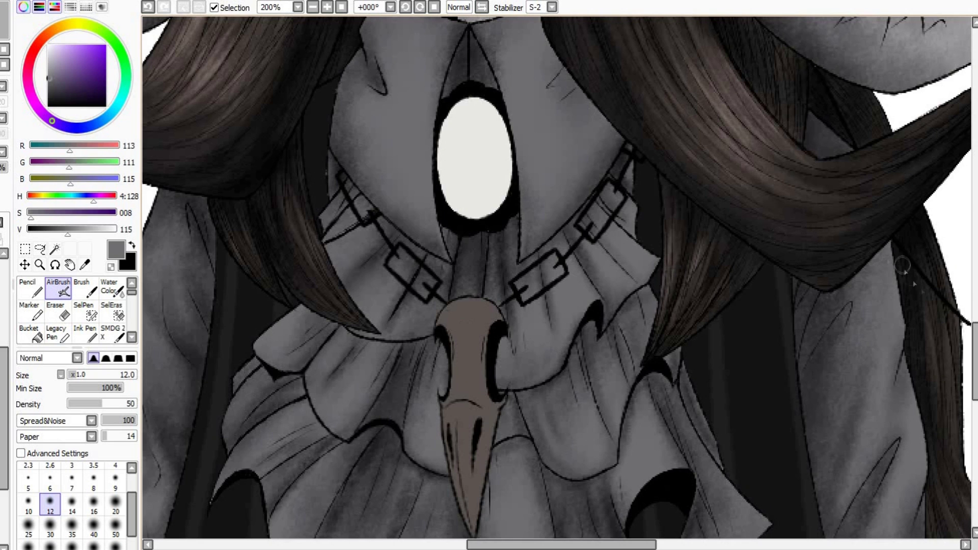
pyautogui.scroll(-3, 778, 235)
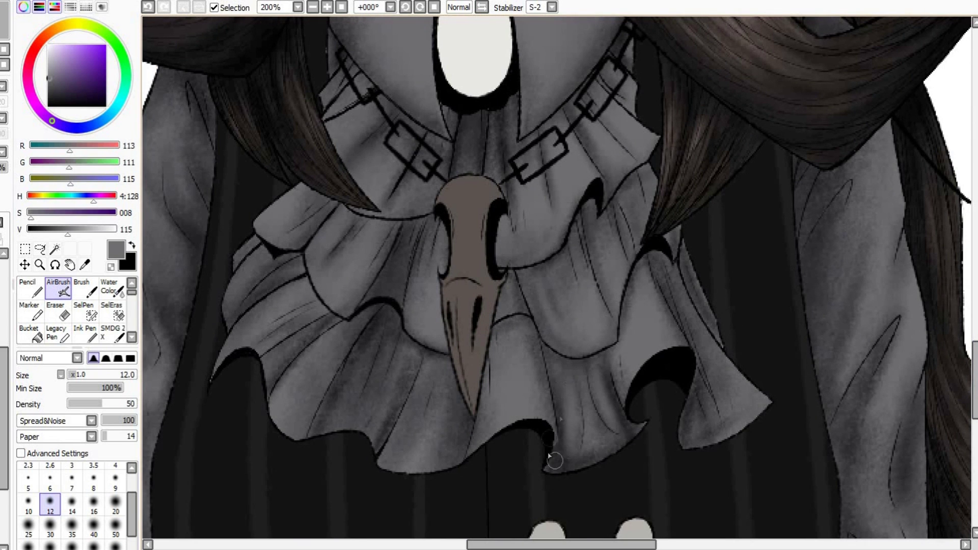
pyautogui.press(']')
pyautogui.press(']')
pyautogui.press(']')
pyautogui.moveTo(442, 361); pyautogui.dragTo(453, 433)
pyautogui.moveTo(359, 347); pyautogui.dragTo(340, 415)
pyautogui.moveTo(387, 352); pyautogui.dragTo(362, 443)
pyautogui.moveTo(346, 359); pyautogui.dragTo(305, 428)
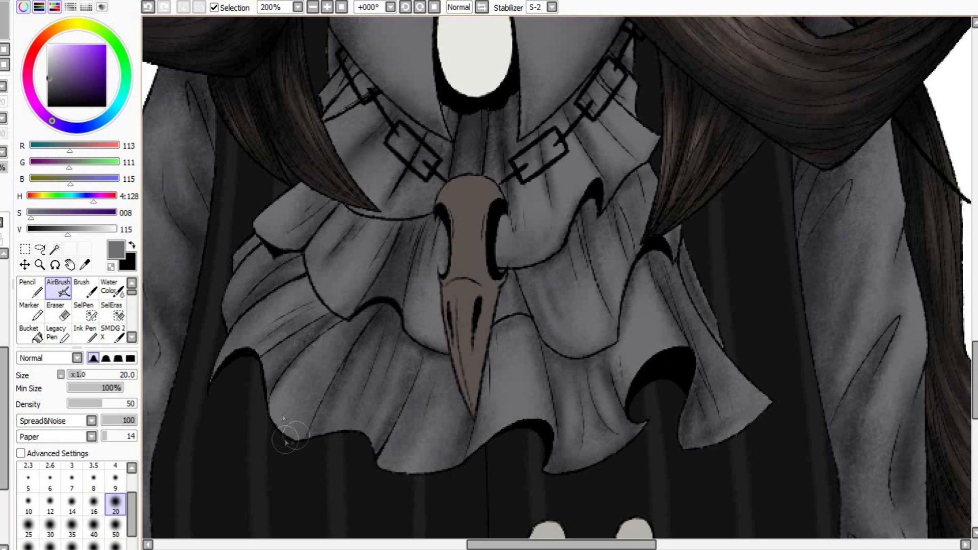
pyautogui.moveTo(702, 421); pyautogui.dragTo(703, 375)
# Airbrush grey highlights onto the sleeves and cuff at sizes 30 and 16.
pyautogui.scroll(-2, 519, 353)
pyautogui.click(50, 527)
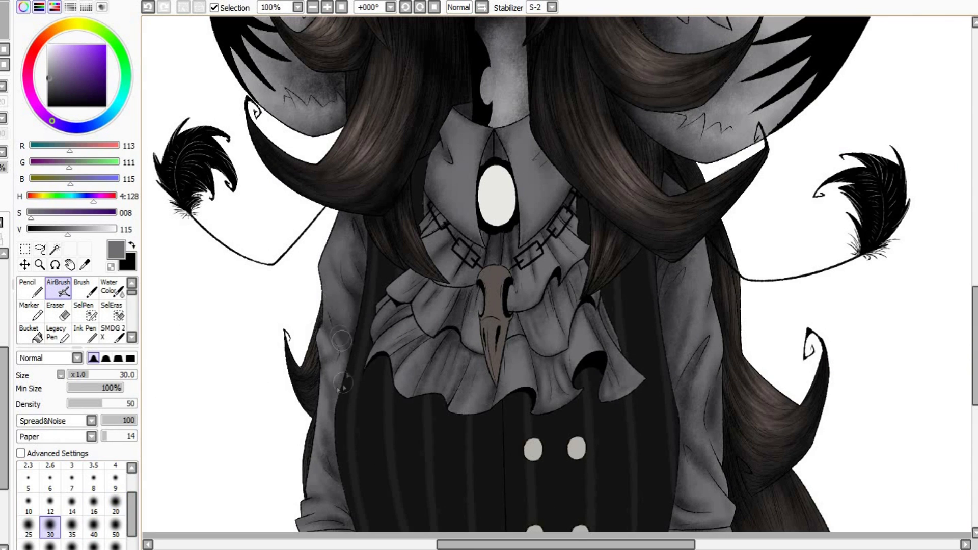
pyautogui.click(93, 503)
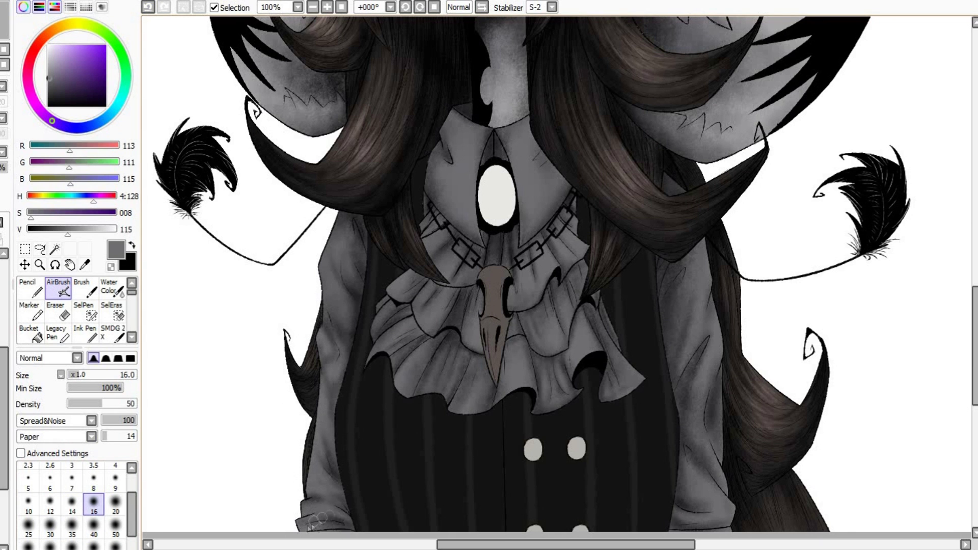
pyautogui.scroll(-3, 921, 344)
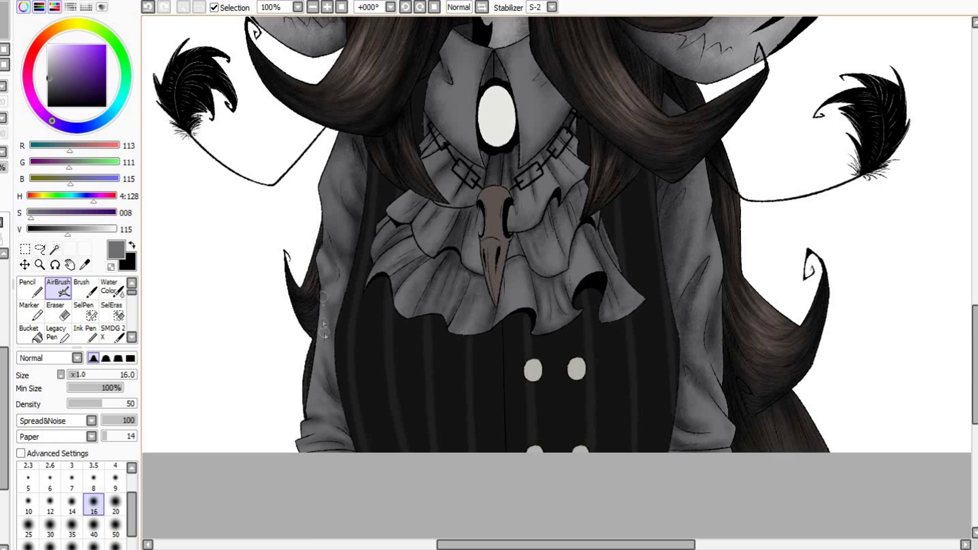
pyautogui.press(']')
pyautogui.press(']')
pyautogui.press(']')
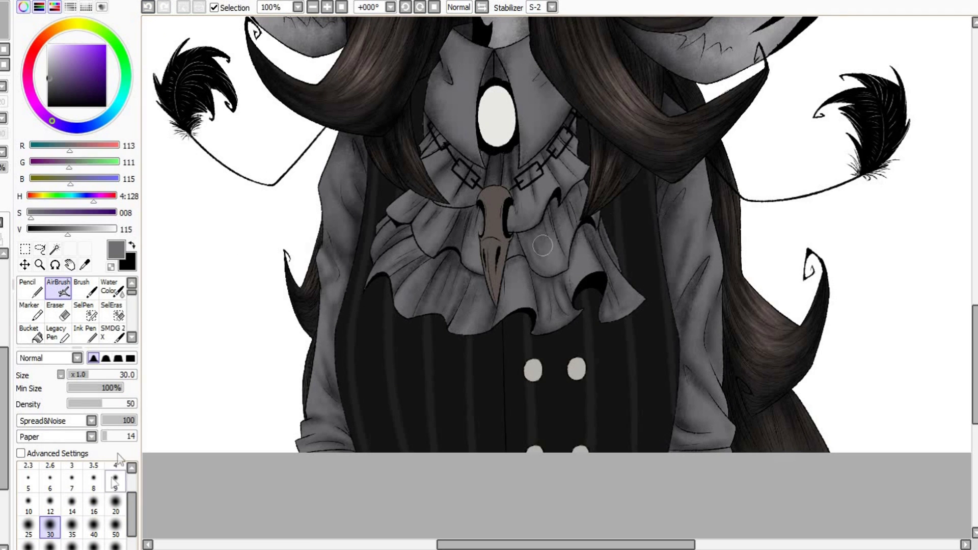
pyautogui.click(94, 503)
pyautogui.click(115, 504)
pyautogui.click(115, 528)
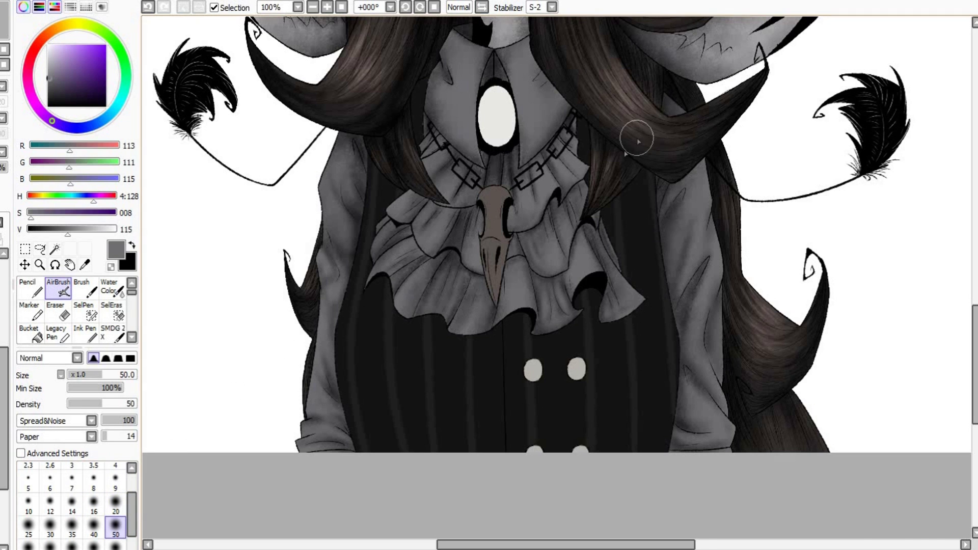
# Pick black and airbrush a shadow along the right-hand collar flap at size 20, undoing the unwanted strokes.
pyautogui.scroll(1, 636, 139)
pyautogui.click(48, 106)
pyautogui.click(94, 480)
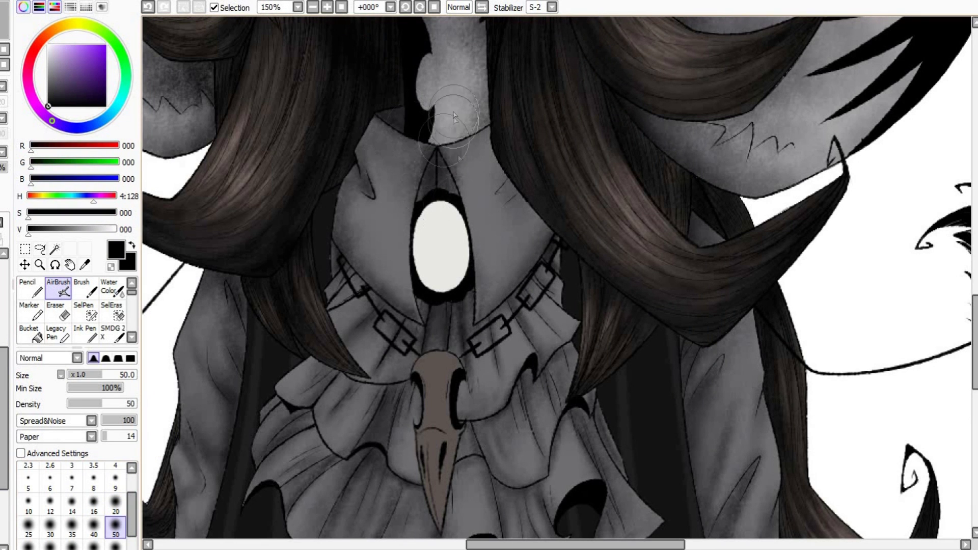
pyautogui.click(116, 502)
pyautogui.moveTo(516, 193); pyautogui.dragTo(545, 239)
pyautogui.click(147, 7)
pyautogui.click(147, 7)
pyautogui.click(28, 527)
pyautogui.click(115, 502)
pyautogui.moveTo(509, 158)
pyautogui.mouseDown()
pyautogui.moveTo(535, 187)
pyautogui.moveTo(525, 173)
pyautogui.moveTo(544, 237)
pyautogui.mouseUp()
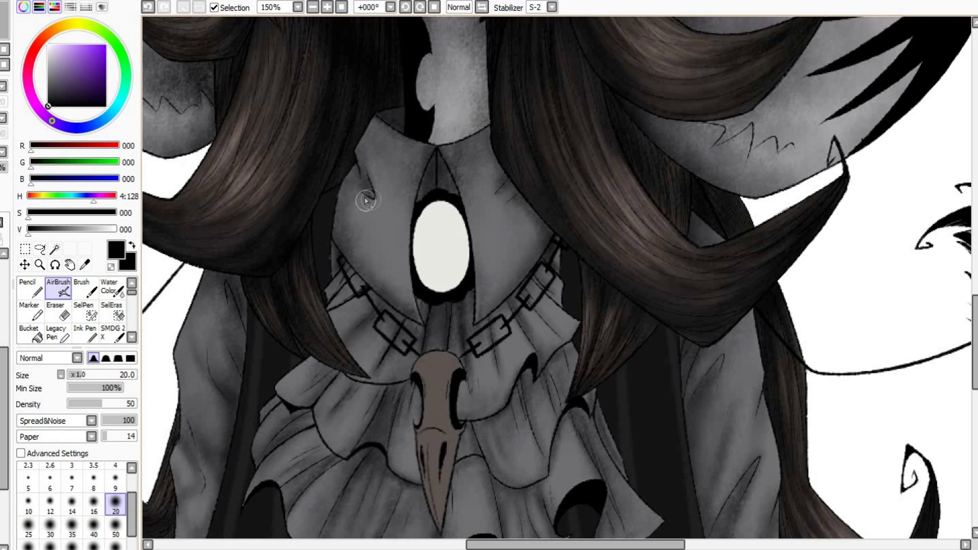
# Airbrush soft grey highlights across the collar flaps at size 35.
pyautogui.click(72, 504)
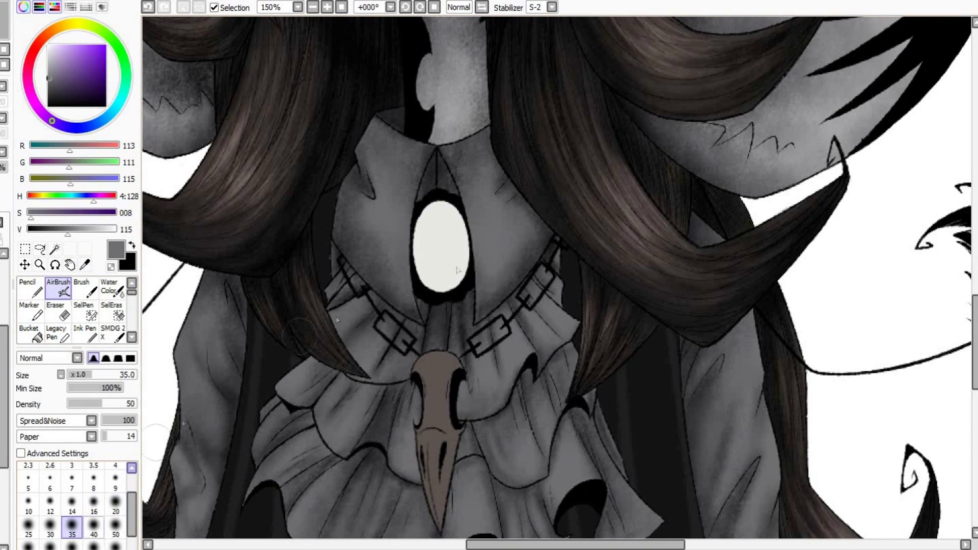
pyautogui.scroll(-1, 458, 242)
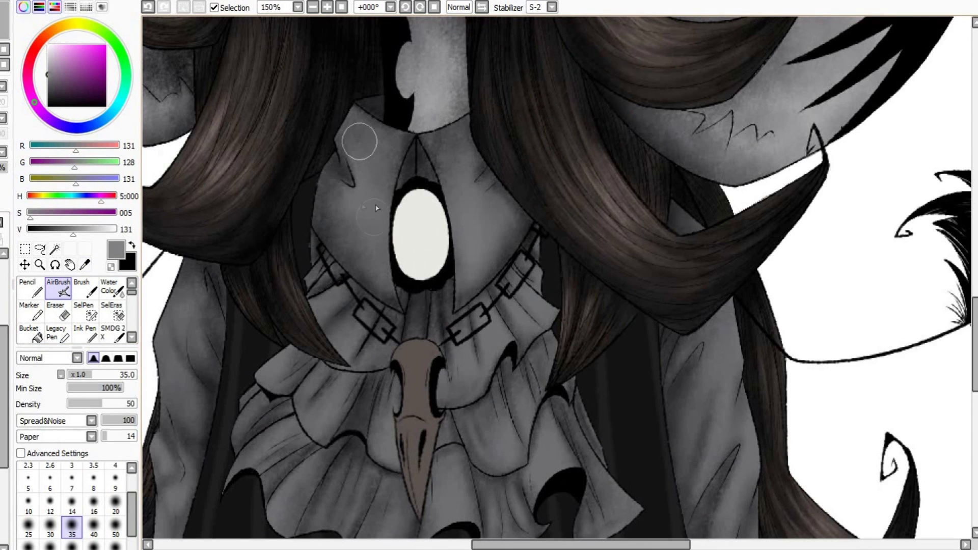
# Airbrush lighter grey highlights (131, 128, 131) onto the ruffles at size 20 and the sleeves at size 35.
pyautogui.click(72, 504)
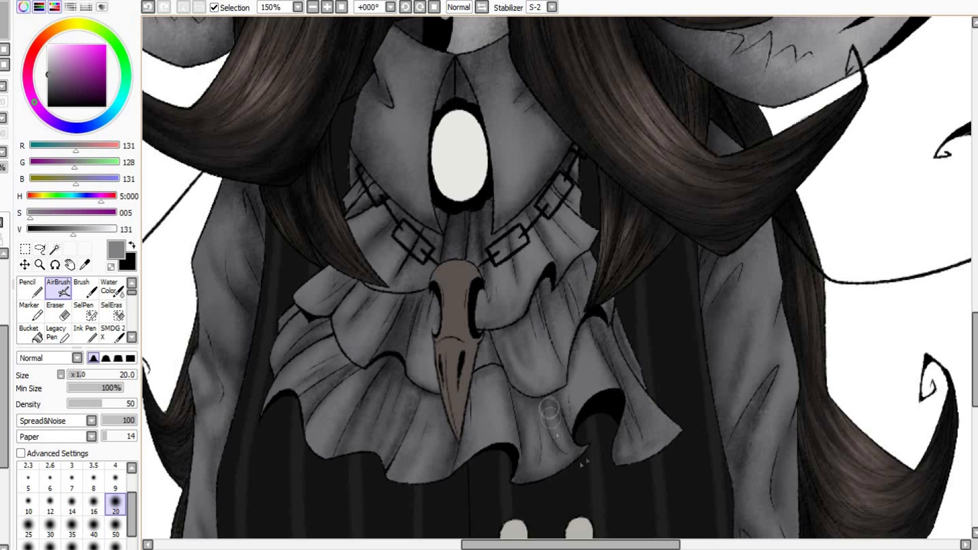
pyautogui.press(']')
pyautogui.press(']')
pyautogui.press(']')
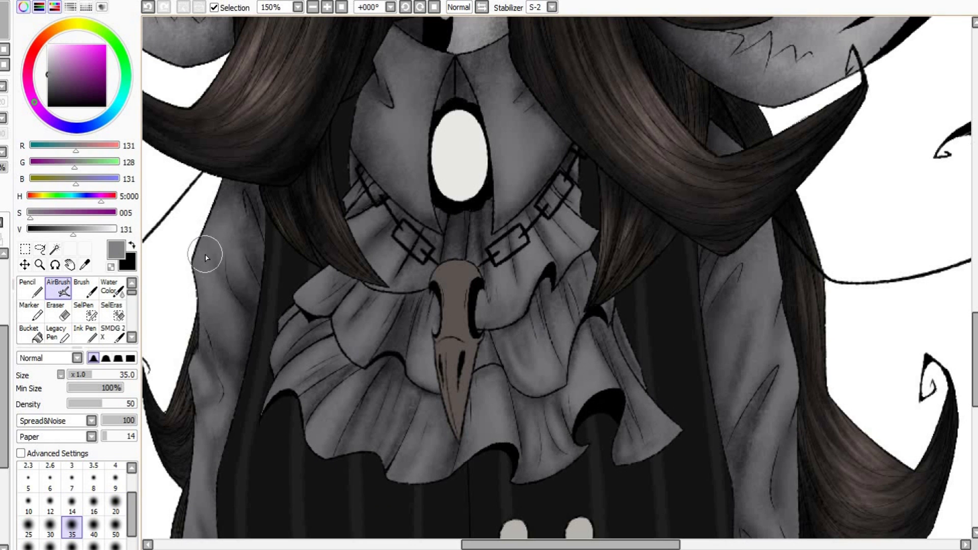
pyautogui.scroll(-2, 360, 317)
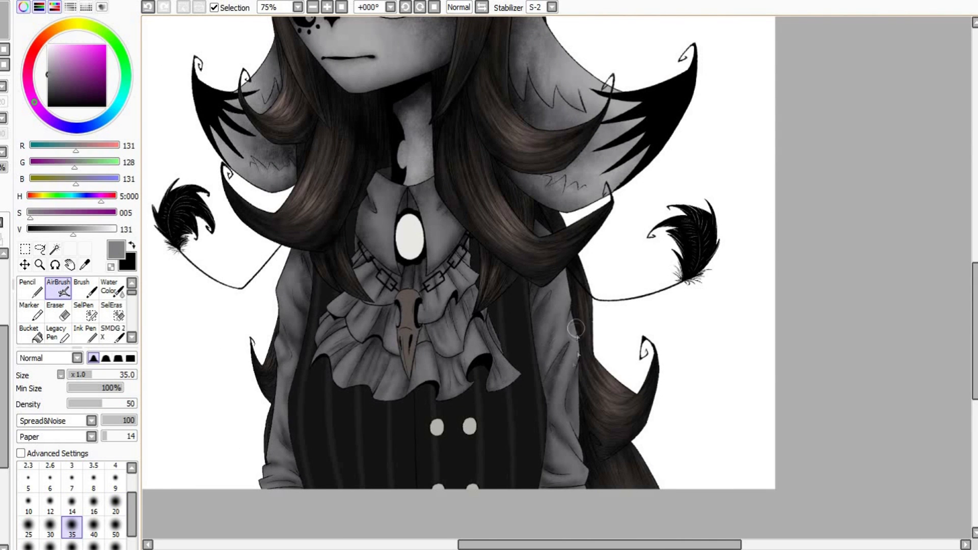
# Pick near-black (20, 19, 20) from the reference swatches and airbrush shading onto the vest beside the ruffles at size 120.
pyautogui.scroll(-2, 573, 471)
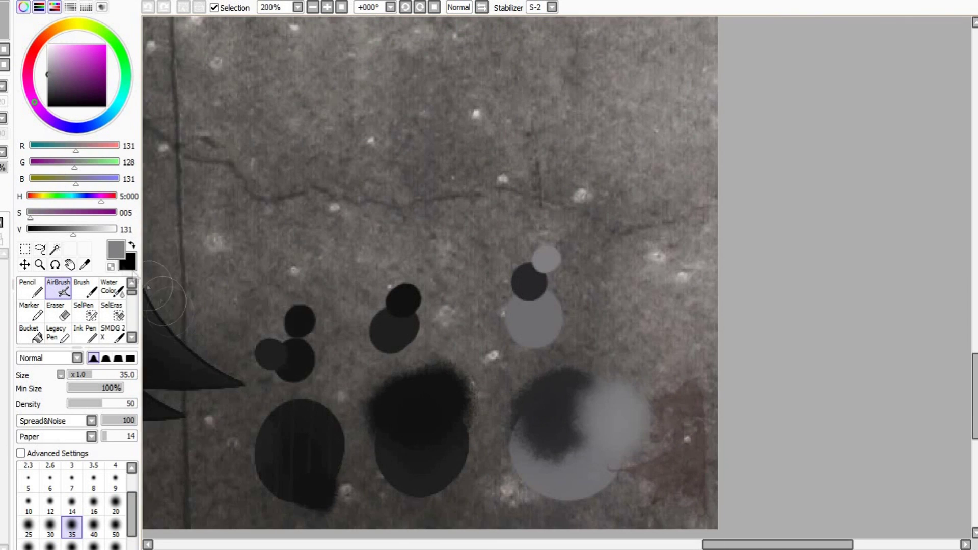
pyautogui.keyDown('alt'); pyautogui.click(163, 301); pyautogui.keyUp('alt')
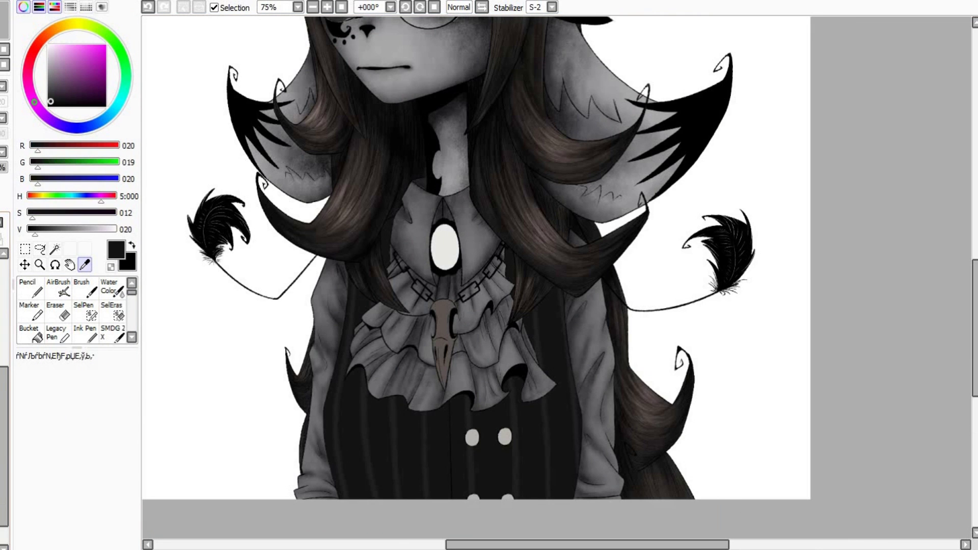
pyautogui.scroll(1, 488, 472)
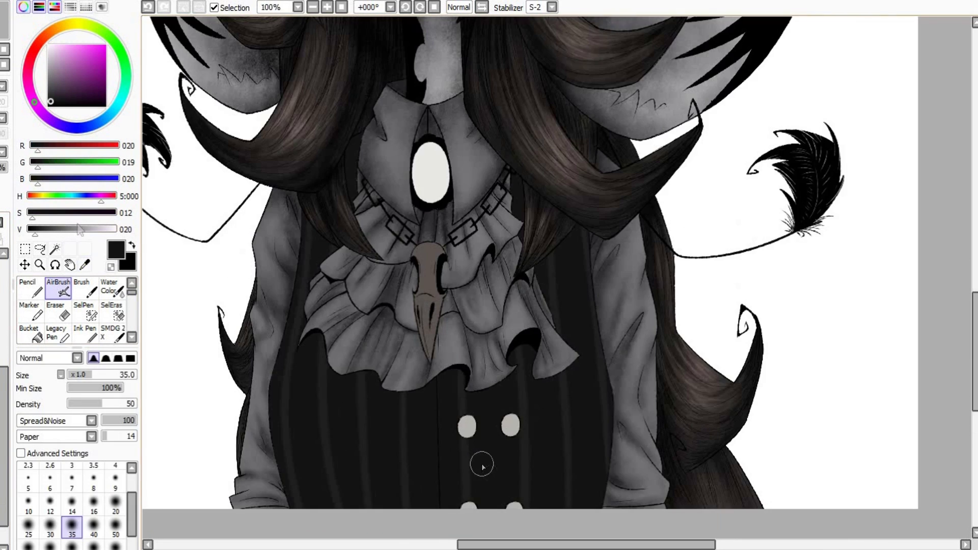
pyautogui.press(']')
pyautogui.press(']')
pyautogui.press(']')
pyautogui.press(']')
pyautogui.press(']')
pyautogui.press(']')
pyautogui.press(']')
pyautogui.press(']')
pyautogui.press(']')
pyautogui.press(']')
pyautogui.press(']')
pyautogui.press(']')
pyautogui.press('[')
pyautogui.press('[')
pyautogui.press('[')
pyautogui.press('[')
pyautogui.press('[')
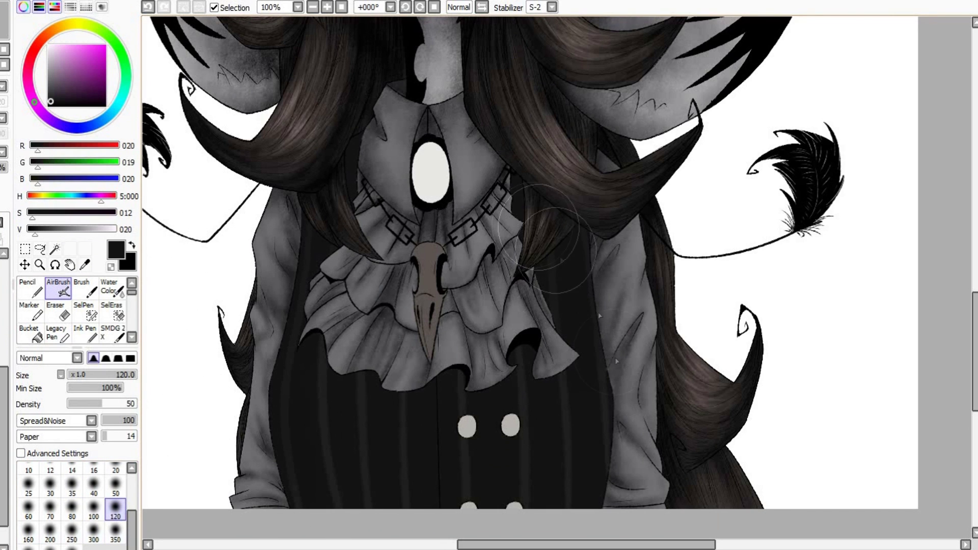
# Airbrush near-black shadows under the ruffle edge at size 35 and over the upper vest beneath the hair at size 120.
pyautogui.click(72, 486)
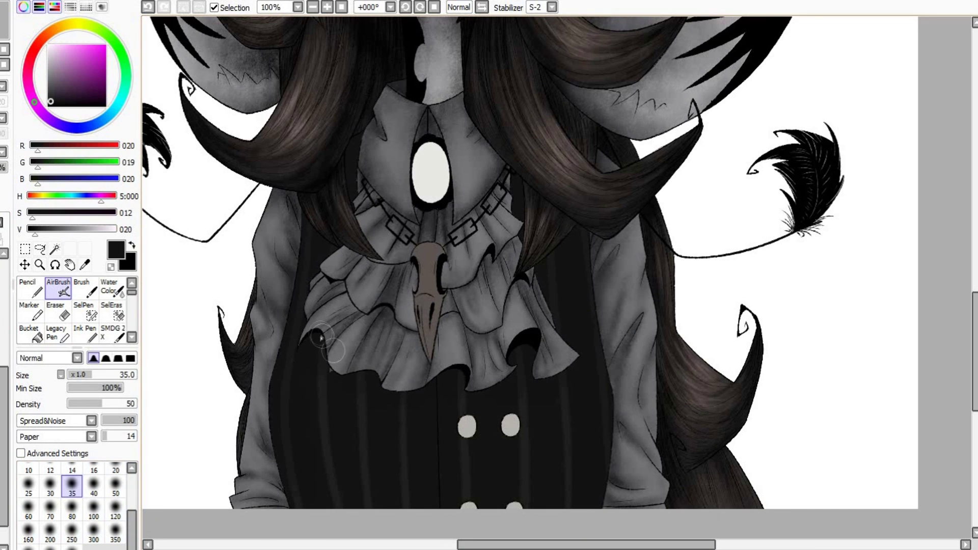
pyautogui.press(']')
pyautogui.click(94, 509)
pyautogui.click(115, 486)
pyautogui.click(115, 532)
pyautogui.scroll(3, 115, 504)
pyautogui.click(115, 540)
pyautogui.scroll(-2, 115, 514)
pyautogui.click(116, 509)
pyautogui.click(115, 536)
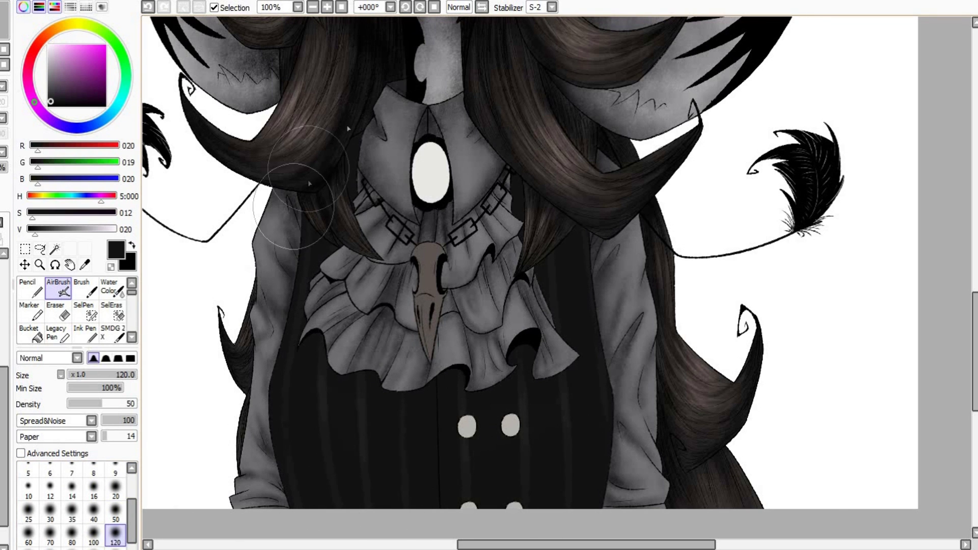
# Airbrush pure black shadows onto the upper vest at size 120, the centre seam at size 14 and below the ruffles at size 40.
pyautogui.click(48, 107)
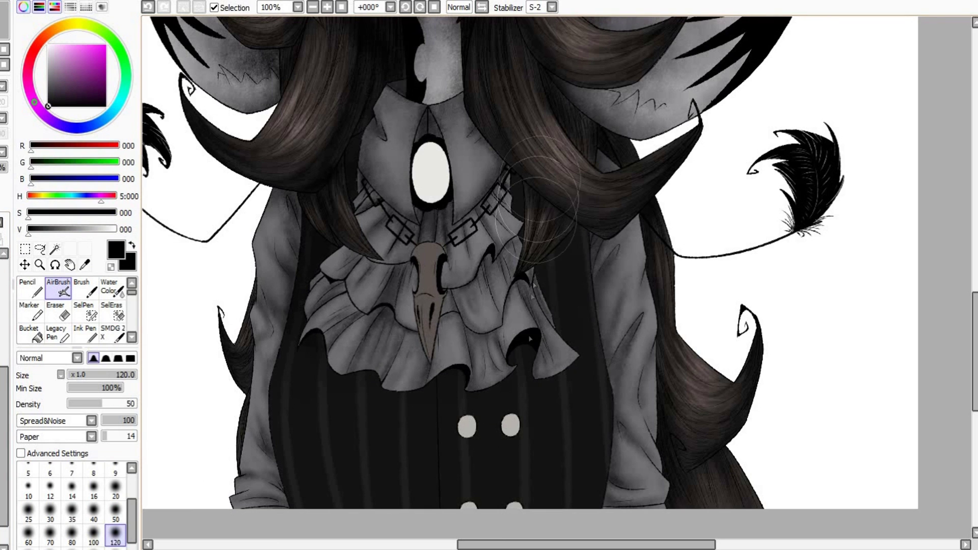
pyautogui.click(122, 511)
pyautogui.click(72, 488)
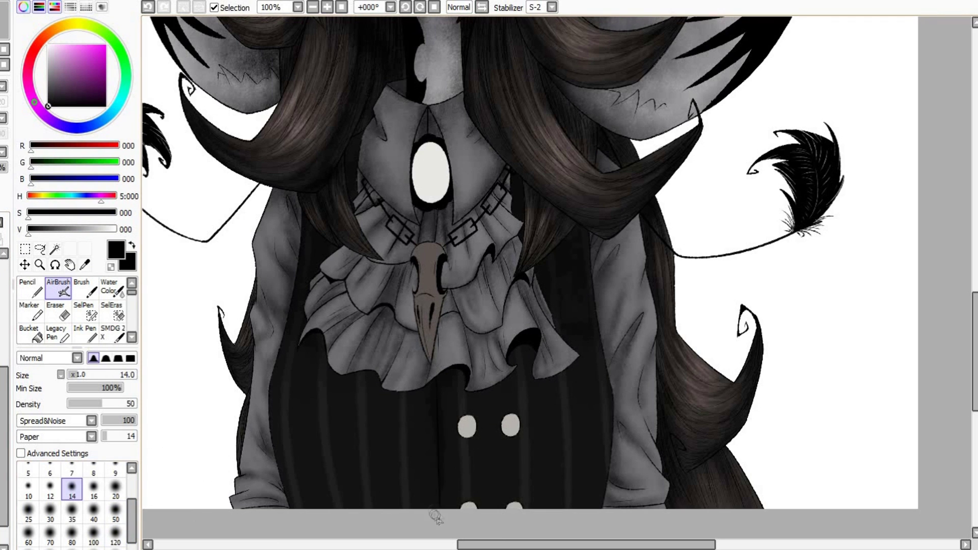
pyautogui.click(115, 488)
pyautogui.click(94, 511)
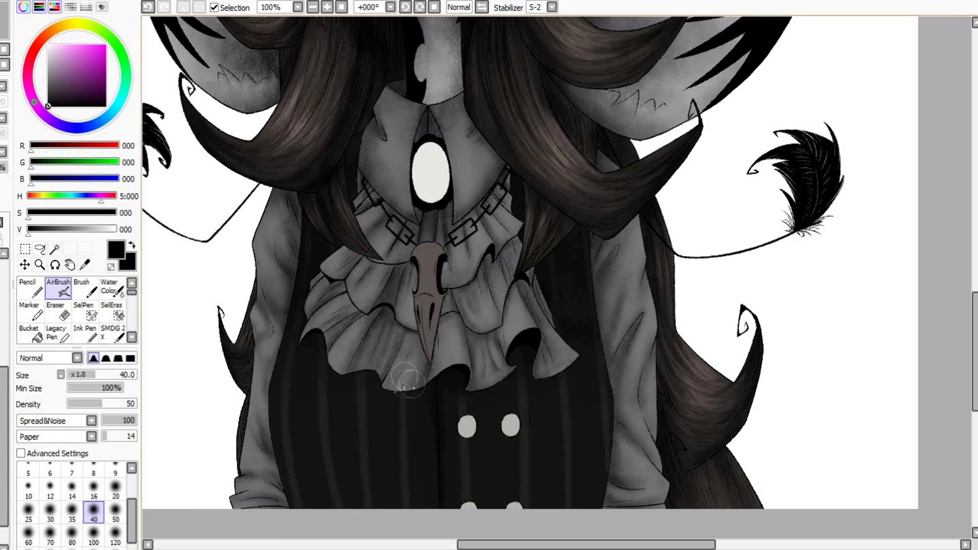
# Airbrush broad black shadows across the lower vest and along its sides at size 120.
pyautogui.press(']')
pyautogui.press(']')
pyautogui.press(']')
pyautogui.press(']')
pyautogui.press(']')
pyautogui.press(']')
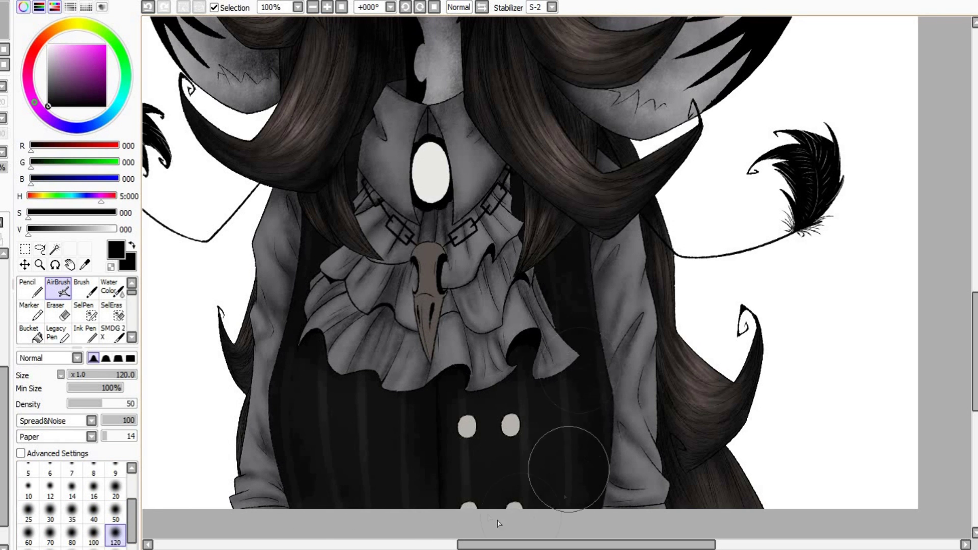
pyautogui.scroll(-1, 536, 255)
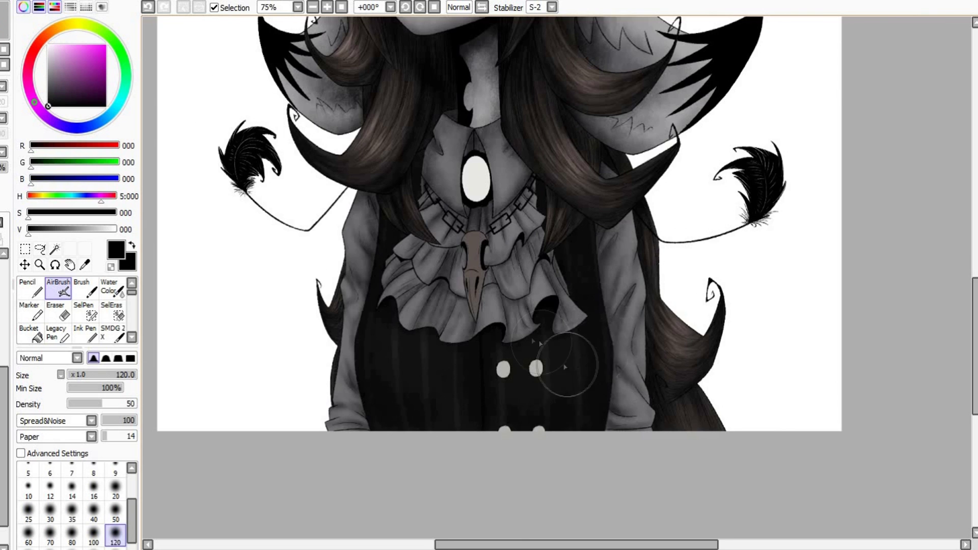
# Soften the black shading on the vest with the Eraser at size 120.
pyautogui.press('e')
pyautogui.scroll(1, 575, 365)
pyautogui.scroll(-2, 544, 255)
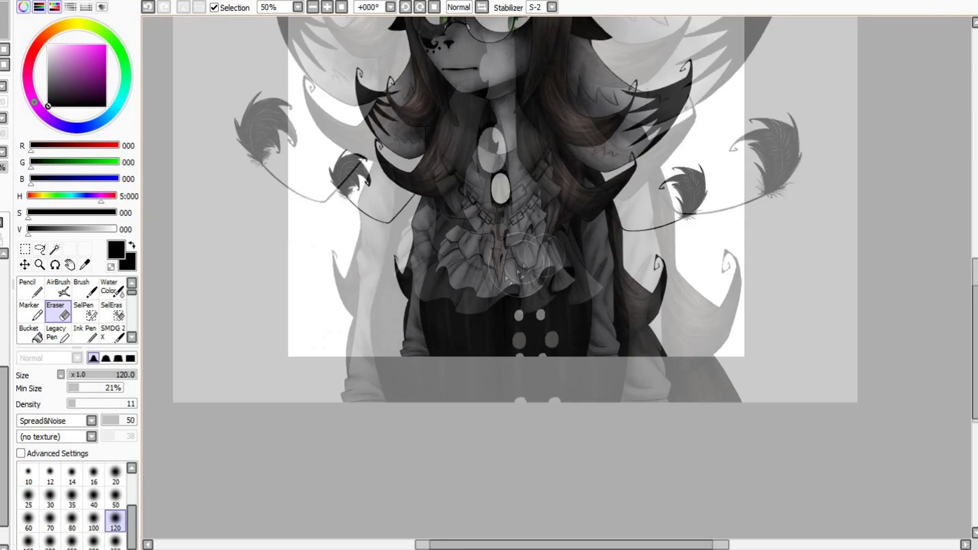
# Pick dark grey (43, 44, 44) and airbrush highlights along the vest's vertical stripes at size 14.
pyautogui.scroll(2, 515, 270)
pyautogui.click(85, 264)
pyautogui.click(384, 330)
pyautogui.click(64, 288)
pyautogui.scroll(2, 445, 435)
pyautogui.click(72, 488)
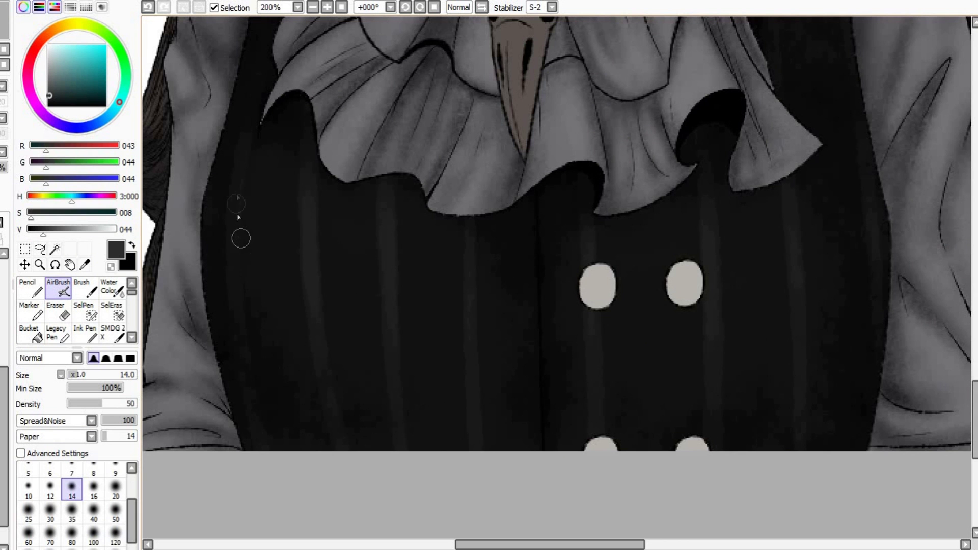
# Pick dark grey (27, 27, 28) and airbrush a soft highlight over the vest front at size 120.
pyautogui.click(84, 264)
pyautogui.click(354, 278)
pyautogui.click(67, 294)
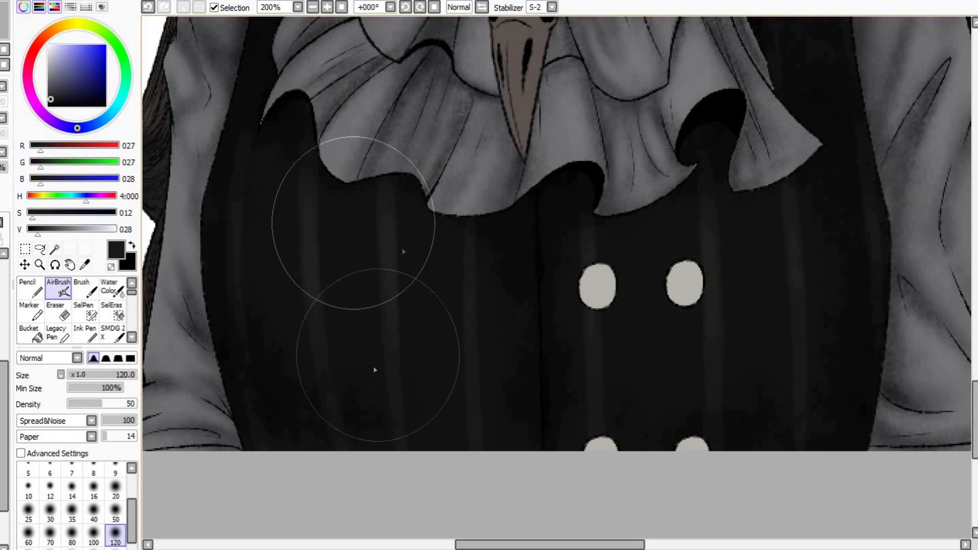
# Deepen the vest's shadows with black at size 120 and soften them with the Eraser at size 80.
pyautogui.scroll(-3, 426, 436)
pyautogui.click(47, 106)
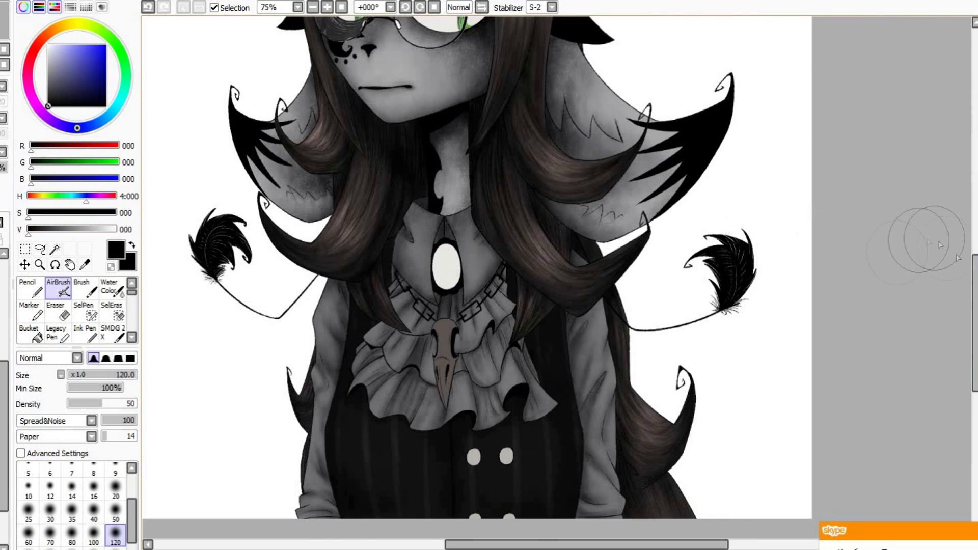
pyautogui.scroll(-1, 379, 470)
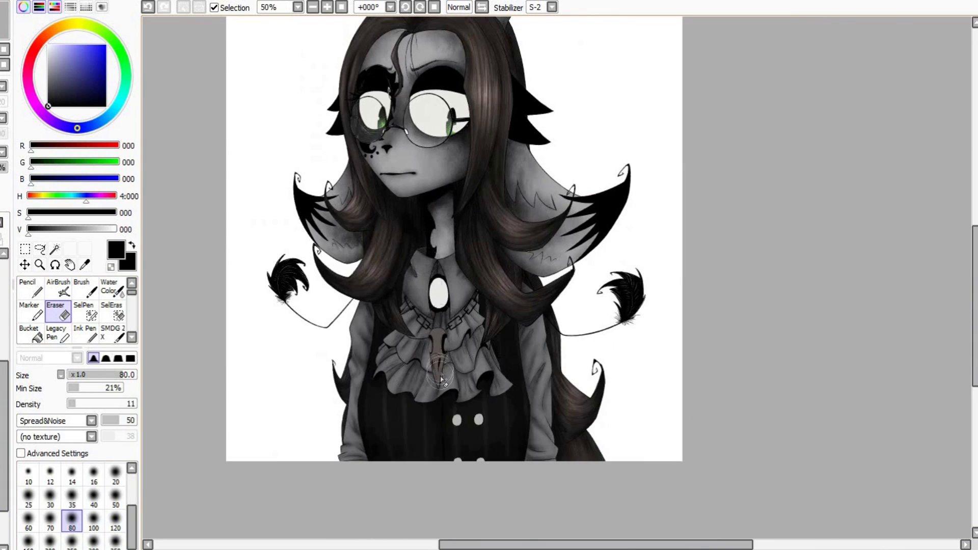
pyautogui.scroll(-2, 286, 343)
# Airbrush grey shadows onto the vest buttons at sizes 16 and 7, deepening them with darker grey and black.
pyautogui.scroll(3, 387, 326)
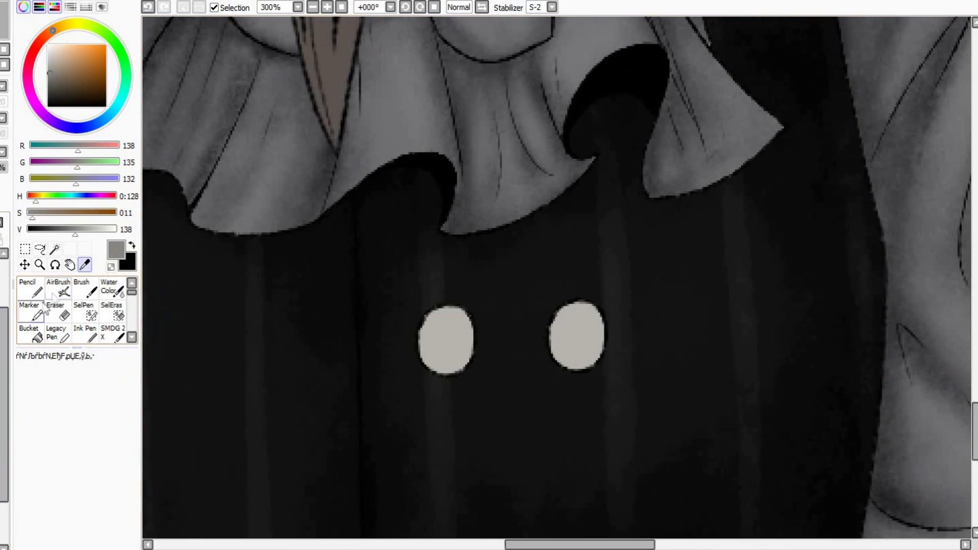
pyautogui.click(58, 288)
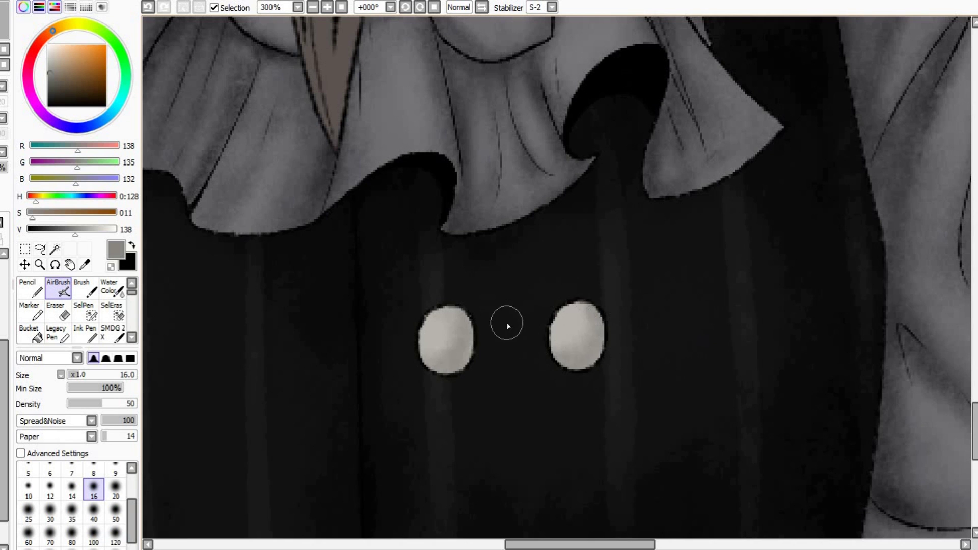
pyautogui.scroll(-1, 506, 323)
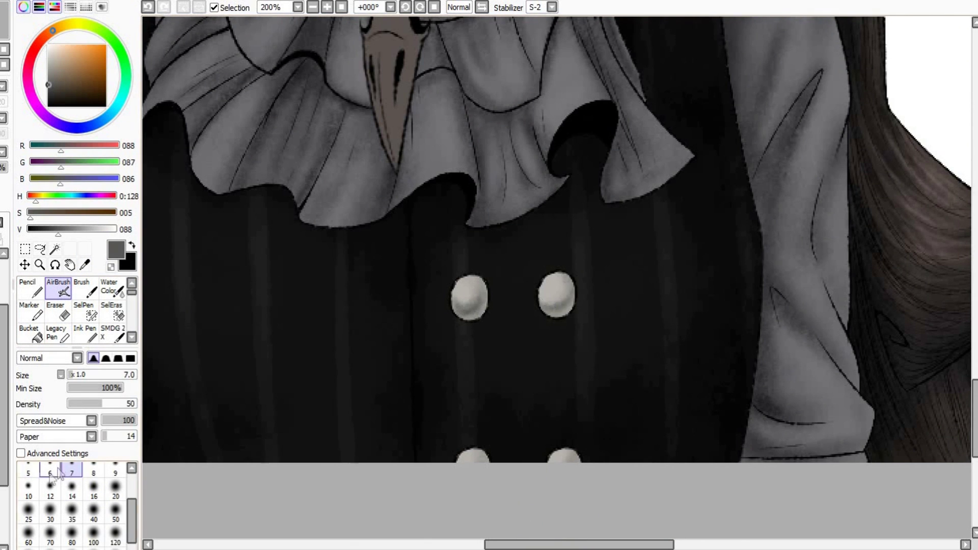
pyautogui.moveTo(56, 95); pyautogui.dragTo(29, 178)
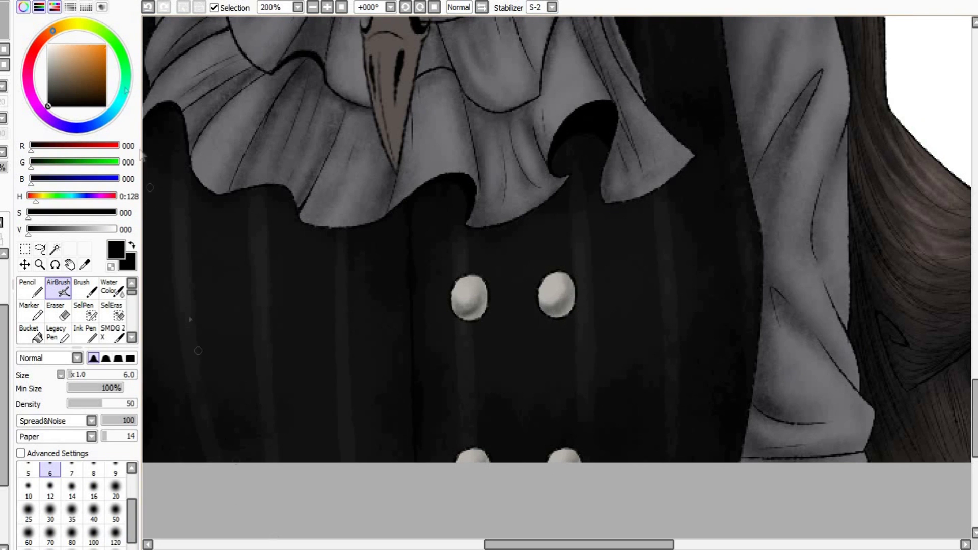
# Airbrush light grey (184, 181, 178) and mid grey (119, 116, 114) shading around the edges of the white collar brooch.
pyautogui.keyDown('alt'); pyautogui.click(468, 293); pyautogui.keyUp('alt')
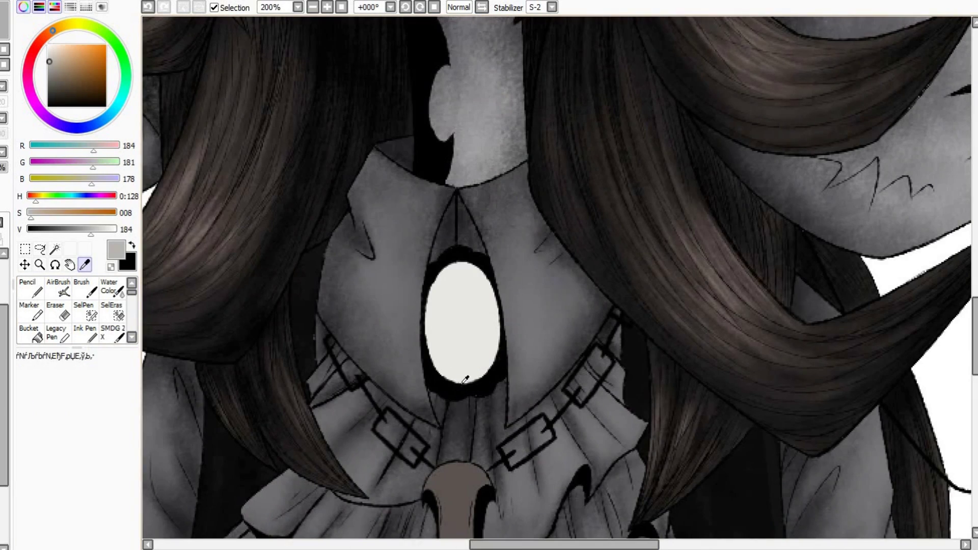
pyautogui.press('alt')
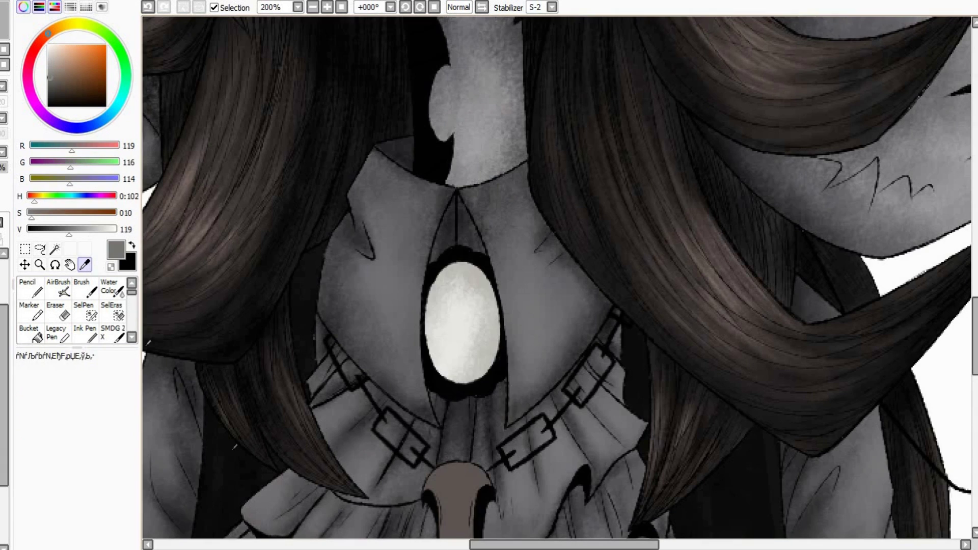
pyautogui.moveTo(458, 254)
pyautogui.mouseDown()
pyautogui.moveTo(494, 311)
pyautogui.moveTo(433, 285)
pyautogui.moveTo(496, 331)
pyautogui.mouseUp()
pyautogui.press('[')
pyautogui.press('[')
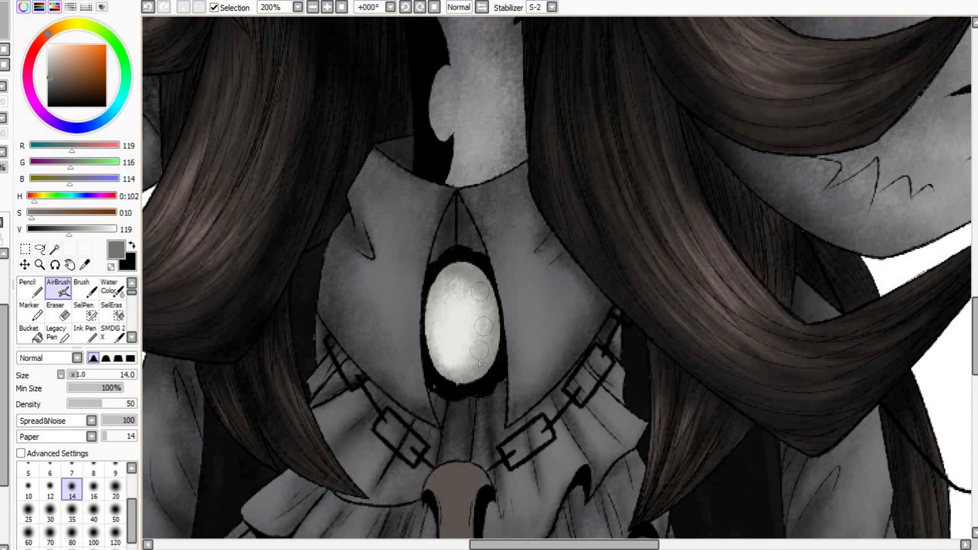
pyautogui.moveTo(464, 270); pyautogui.dragTo(476, 369)
pyautogui.moveTo(486, 336); pyautogui.dragTo(441, 362)
pyautogui.moveTo(448, 268); pyautogui.dragTo(434, 351)
# Airbrush a black shadow along the lower right edge of the collar brooch at size 14.
pyautogui.click(47, 96)
pyautogui.keyDown('alt'); pyautogui.click(493, 324); pyautogui.keyUp('alt')
pyautogui.moveTo(493, 326); pyautogui.dragTo(457, 377)
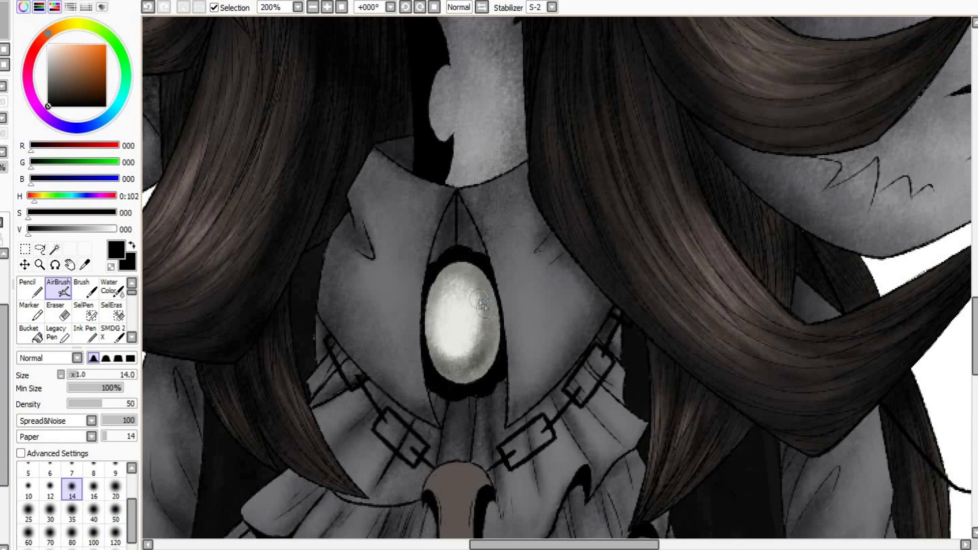
# Airbrush white highlights onto the collar brooch at size 16 and refine its lower edge at size 12.
pyautogui.click(48, 45)
pyautogui.moveTo(456, 266)
pyautogui.mouseDown()
pyautogui.moveTo(481, 285)
pyautogui.moveTo(471, 339)
pyautogui.mouseUp()
pyautogui.click(93, 489)
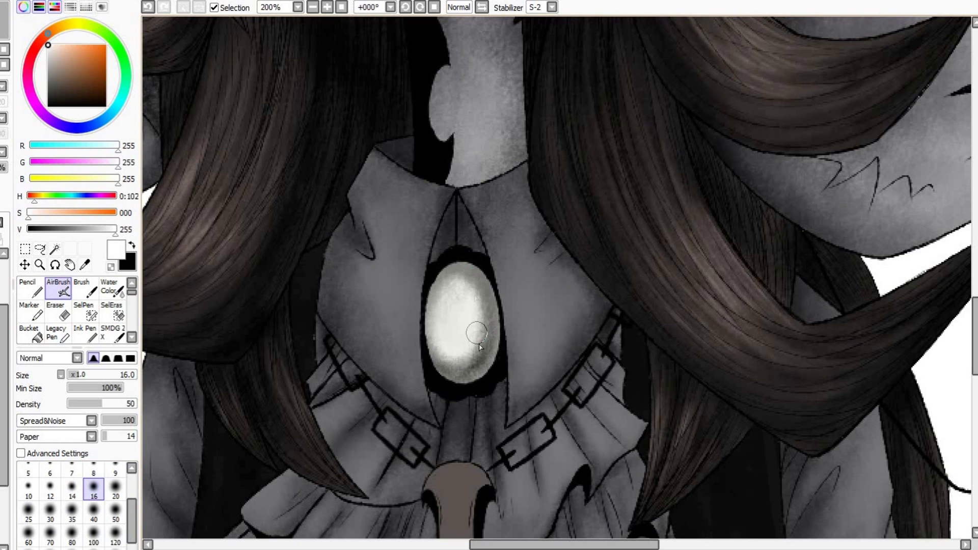
pyautogui.click(49, 489)
pyautogui.moveTo(432, 365); pyautogui.dragTo(486, 376)
# Airbrush grey shadows onto the whites of both eyes below the eyelids at size 70.
pyautogui.scroll(-4, 462, 274)
pyautogui.scroll(1, 451, 277)
pyautogui.click(1, 1)
pyautogui.click(23, 71)
pyautogui.scroll(-2, 499, 345)
pyautogui.scroll(3, 492, 137)
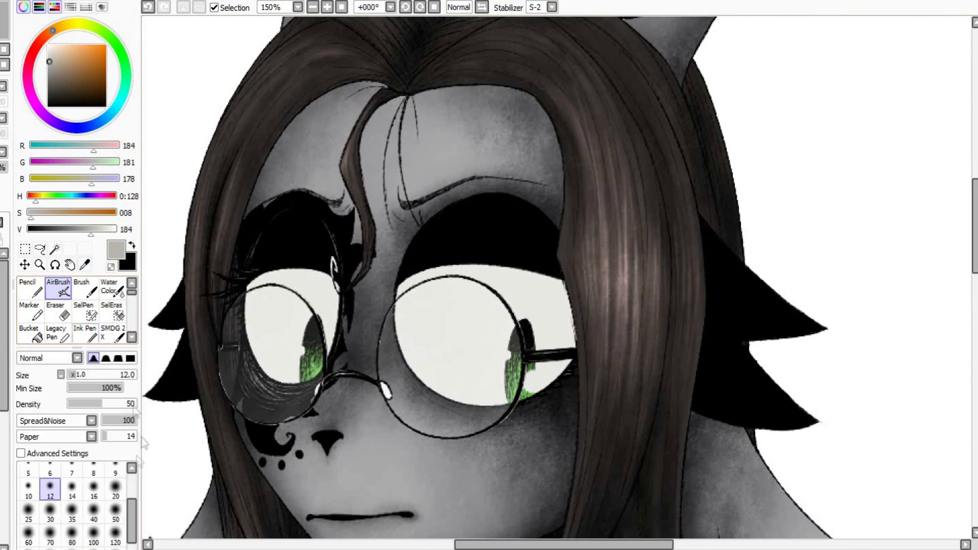
pyautogui.scroll(-4, 563, 304)
pyautogui.click(50, 534)
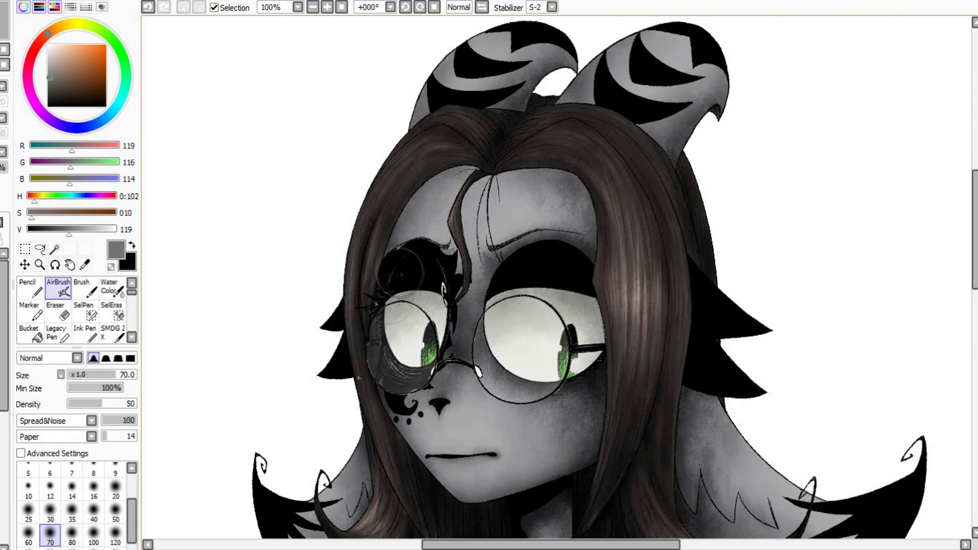
# Airbrush white highlights onto the whites of both eyes at size 70.
pyautogui.scroll(1, 525, 385)
pyautogui.click(48, 45)
pyautogui.moveTo(536, 313); pyautogui.dragTo(491, 283)
pyautogui.moveTo(382, 356); pyautogui.dragTo(359, 305)
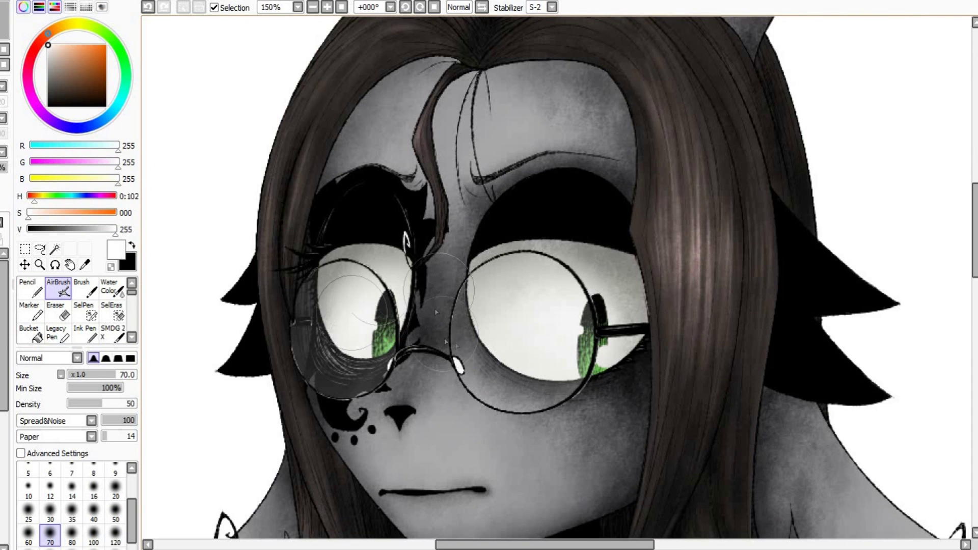
# Airbrush grey shadows and white highlights onto the whites of both eyes at size 40.
pyautogui.scroll(-2, 351, 235)
pyautogui.scroll(2, 357, 204)
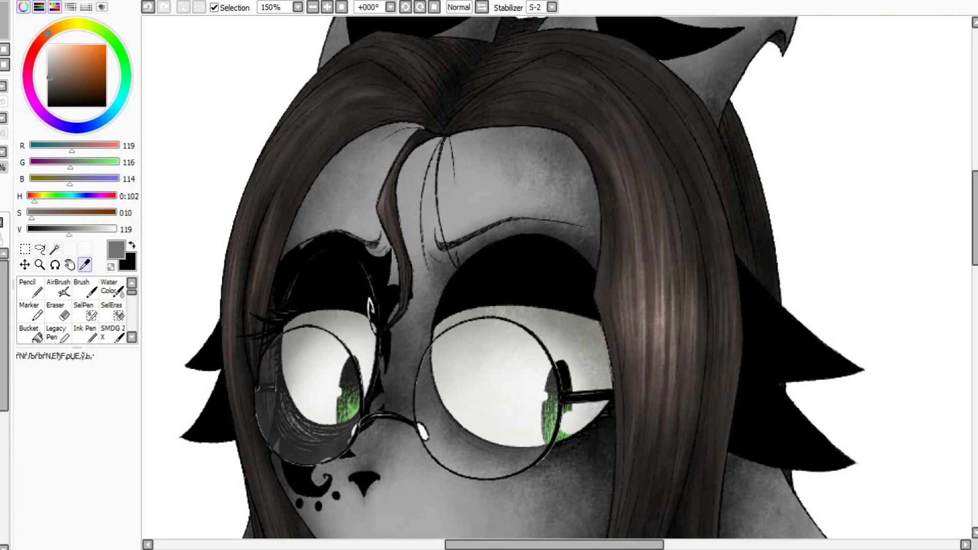
pyautogui.scroll(1, 649, 316)
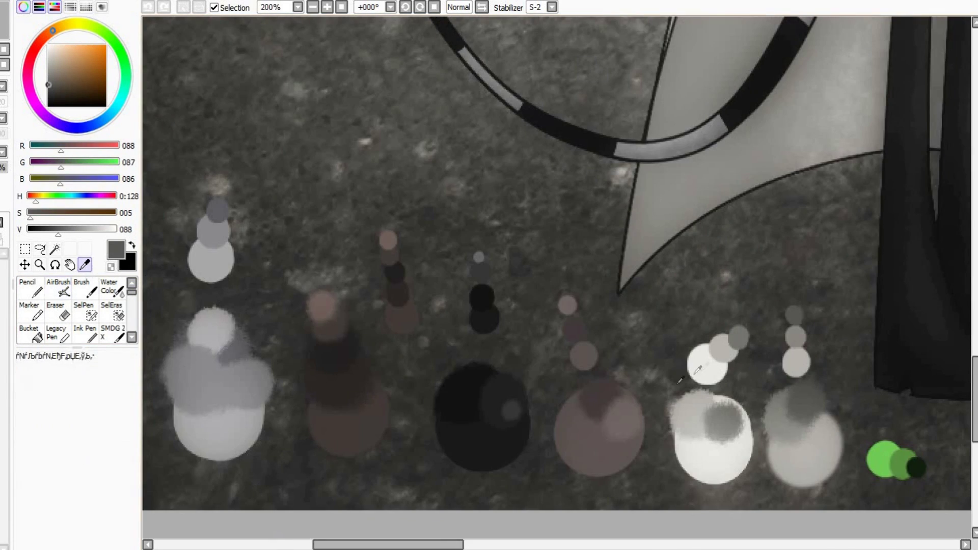
pyautogui.click(695, 371)
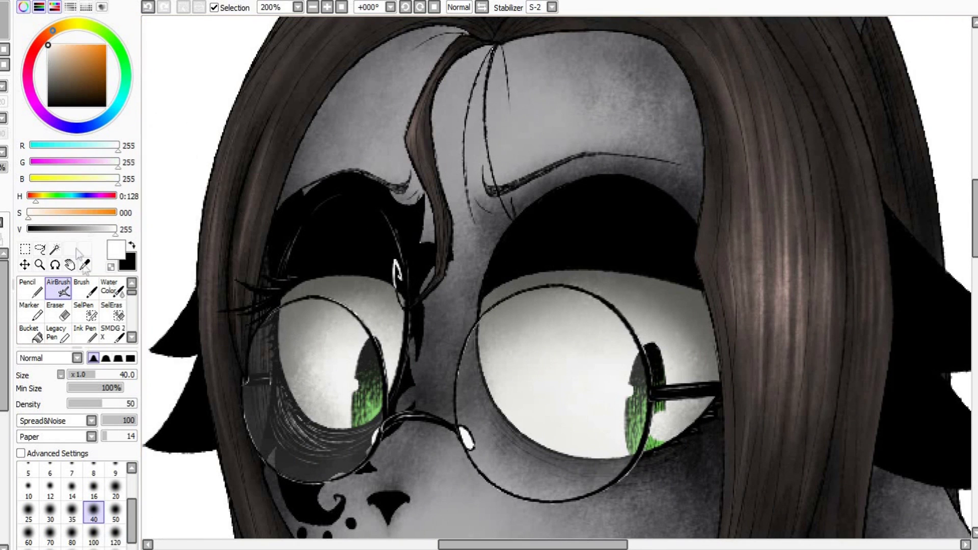
pyautogui.moveTo(303, 352); pyautogui.dragTo(331, 438)
pyautogui.moveTo(311, 295); pyautogui.dragTo(357, 367)
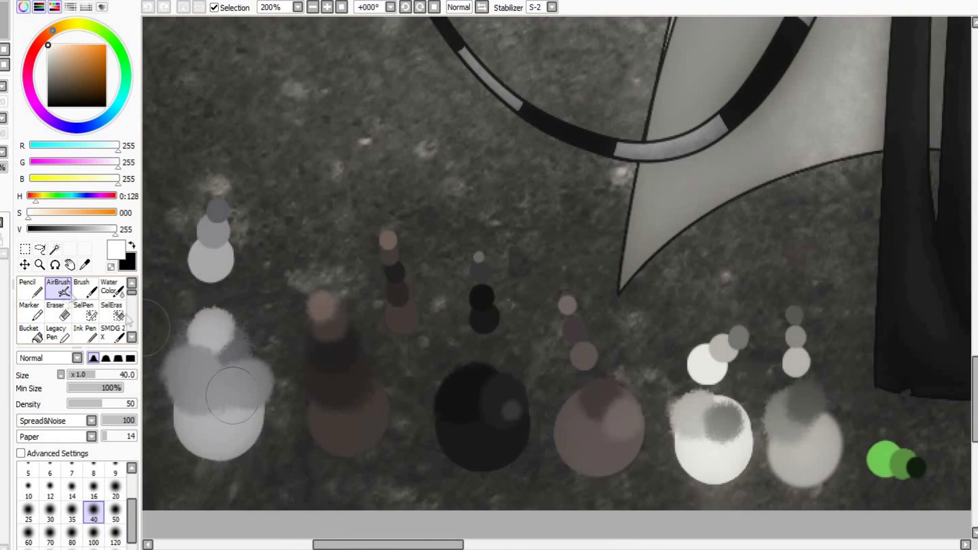
# Shade the irises of both eyes with green and dark green sampled from the palette swatches, using the AirBrush at size 40.
pyautogui.click(116, 489)
pyautogui.keyDown('alt'); pyautogui.click(884, 458); pyautogui.keyUp('alt')
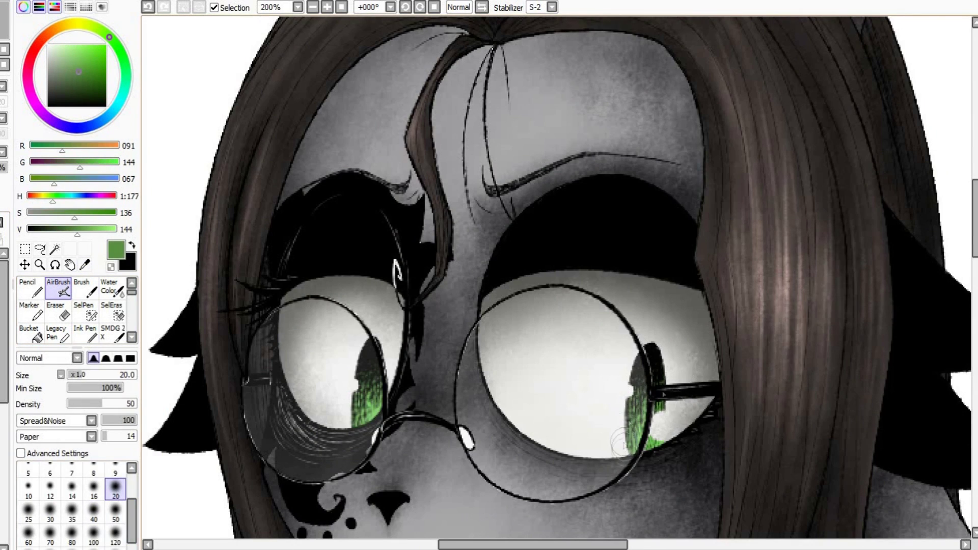
pyautogui.click(93, 512)
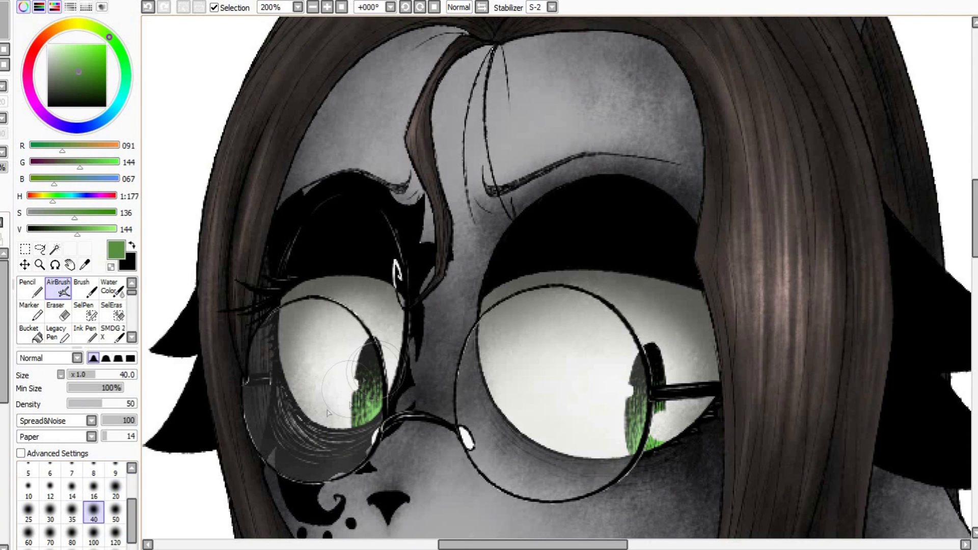
pyautogui.keyDown('alt'); pyautogui.click(912, 464); pyautogui.keyUp('alt')
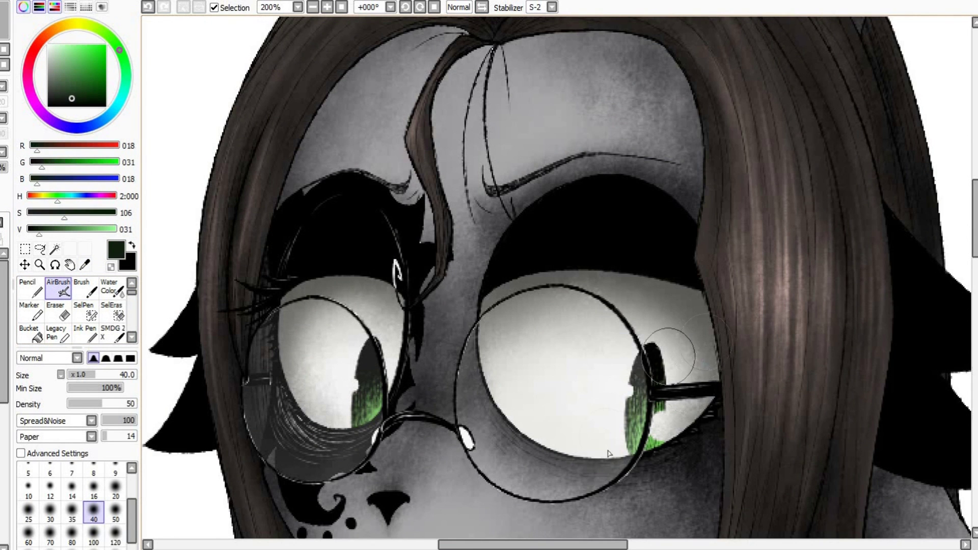
pyautogui.moveTo(613, 432); pyautogui.dragTo(583, 396)
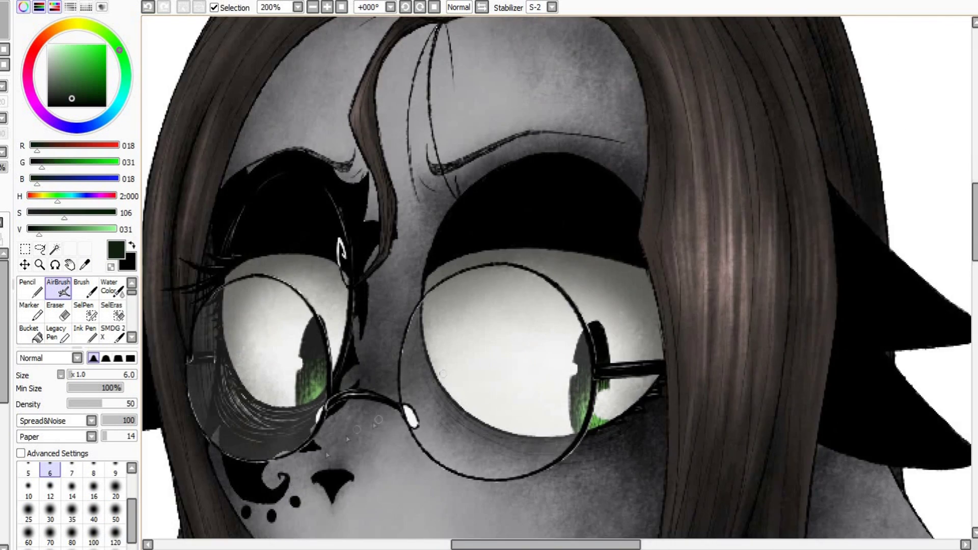
# Airbrush deeper grey shadows onto the eye whites directly below both eyelids at size 50.
pyautogui.keyDown('alt'); pyautogui.click(727, 356); pyautogui.keyUp('alt')
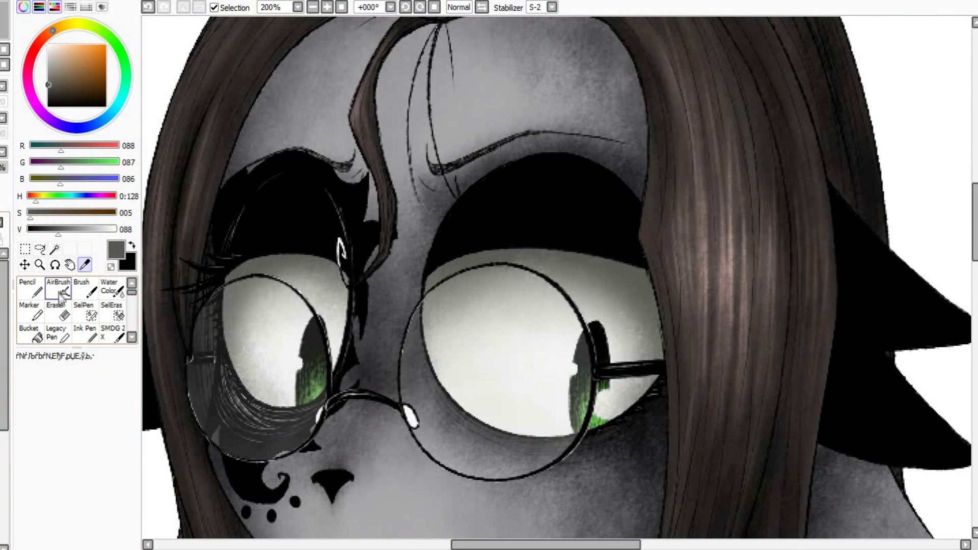
pyautogui.click(60, 290)
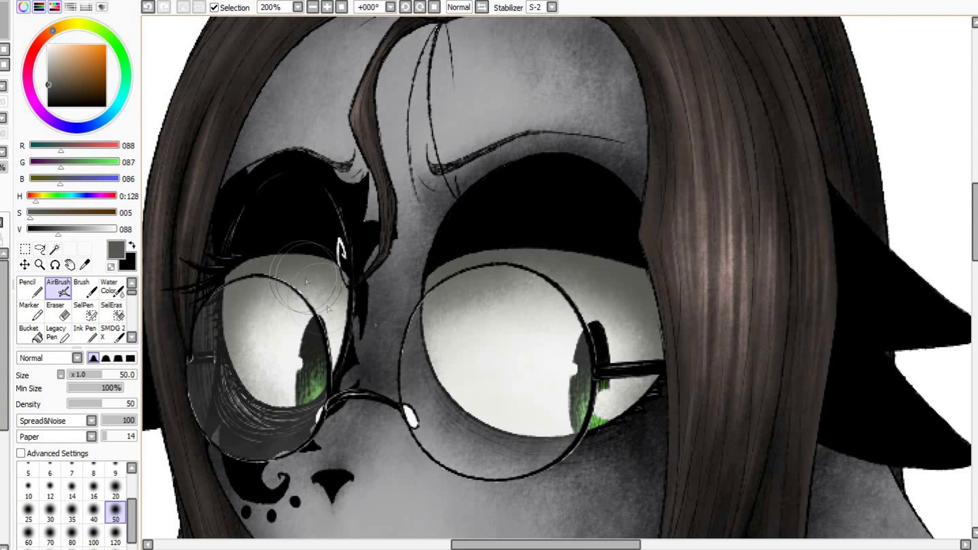
# Airbrush thin white glints along the upper and lower right curves of the larger eye at sizes 3.5 and 8.
pyautogui.click(47, 44)
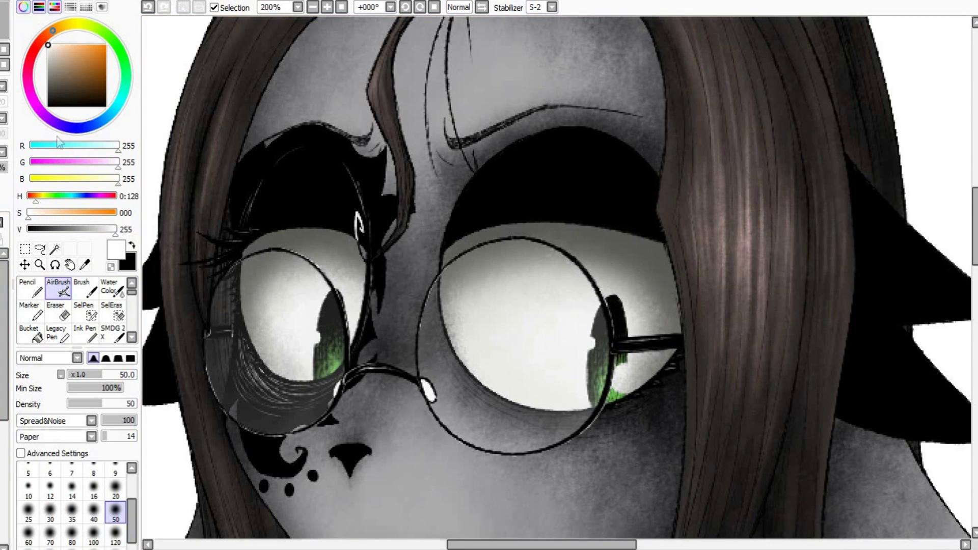
pyautogui.scroll(1, 536, 280)
pyautogui.click(50, 471)
pyautogui.moveTo(131, 509); pyautogui.dragTo(131, 479)
pyautogui.click(50, 471)
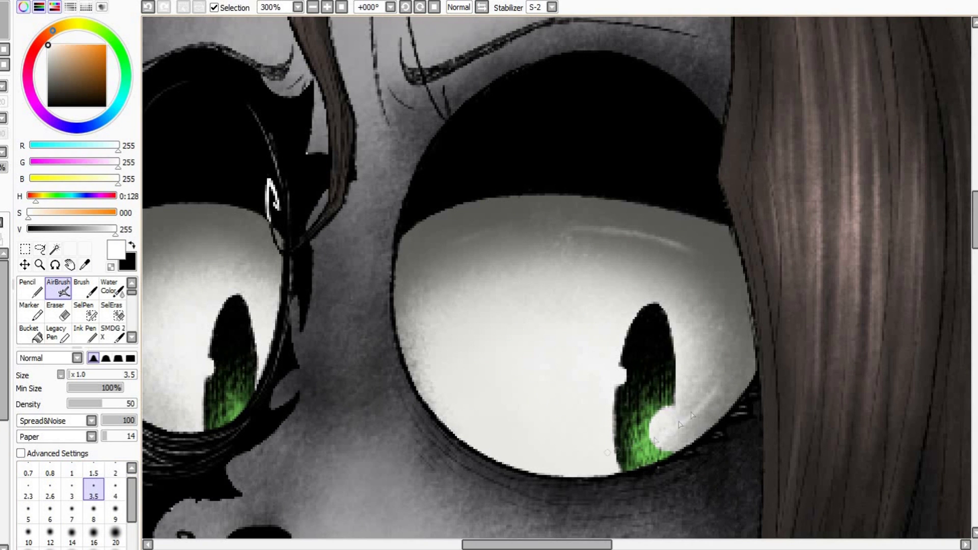
pyautogui.click(94, 508)
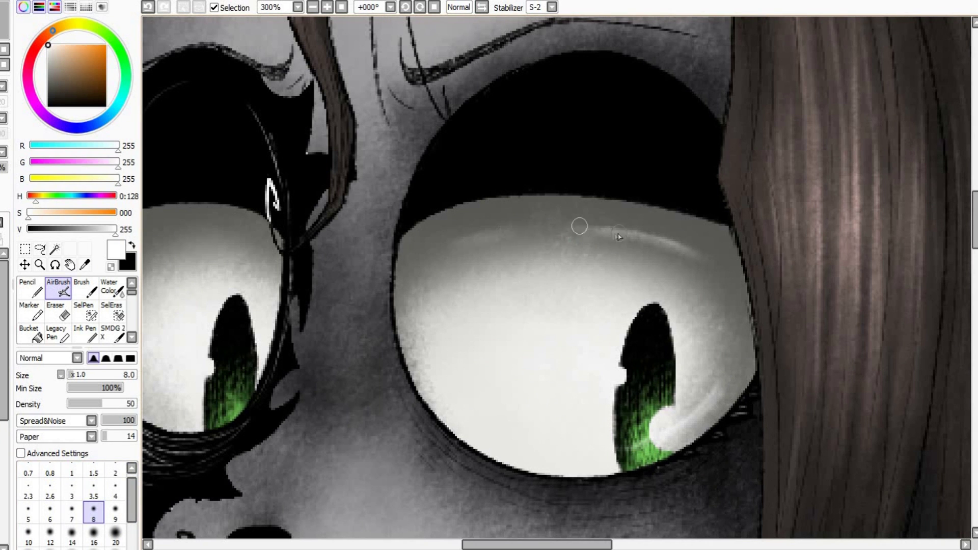
# Airbrush a thin white glint below the smaller eye's lid at size 4 and soften the glints with the Eraser at size 35.
pyautogui.moveTo(536, 545); pyautogui.dragTo(516, 545)
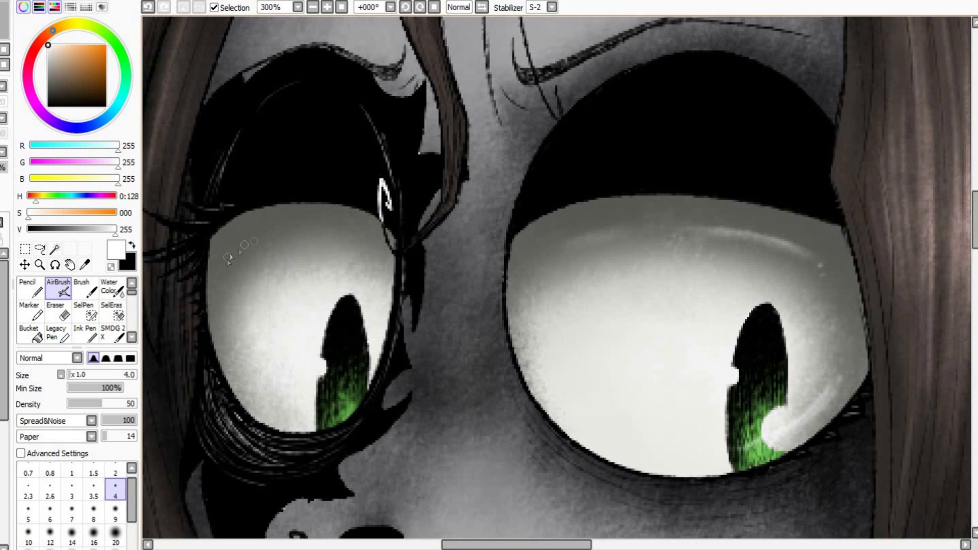
pyautogui.press('e')
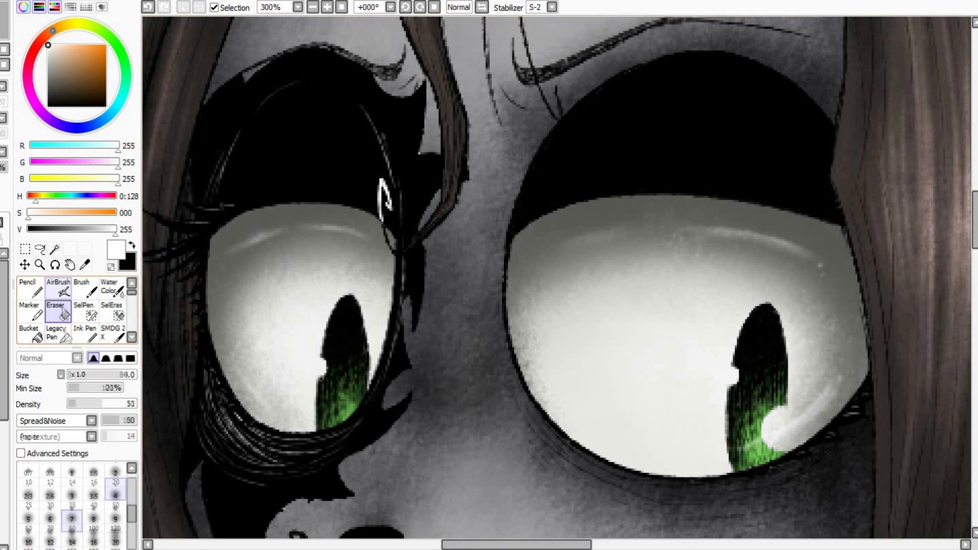
pyautogui.scroll(-1, 711, 439)
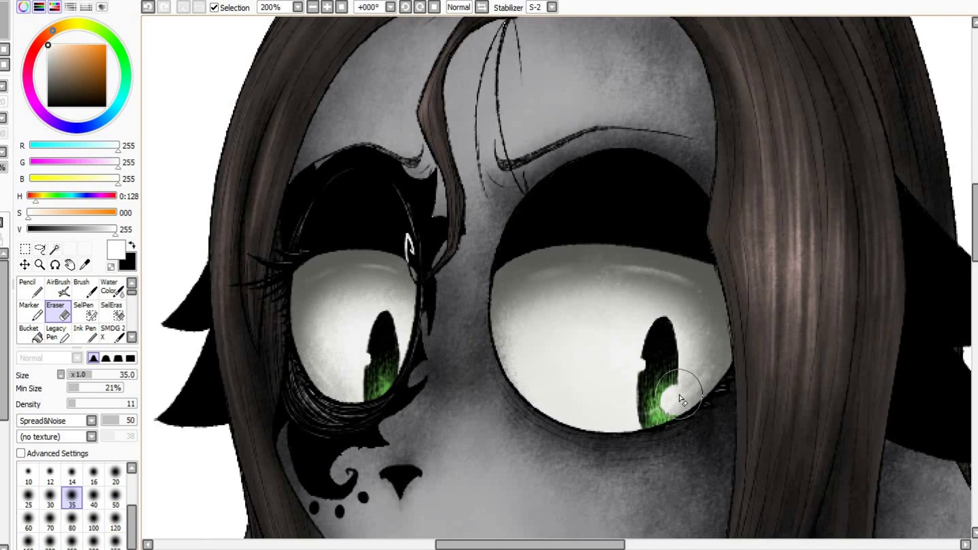
# Paint solid white round highlights on the edges of both pupils with the Ink Pen at size 8.
pyautogui.click(85, 332)
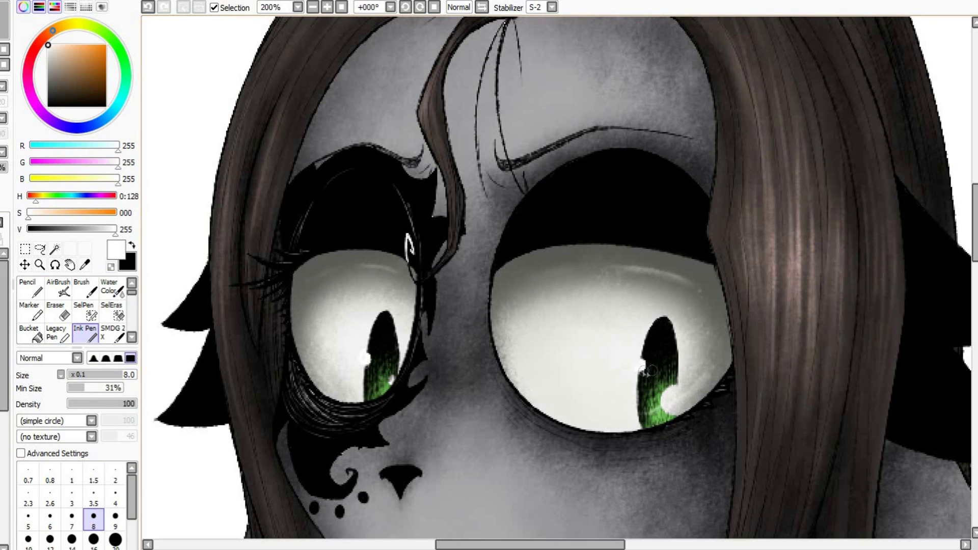
pyautogui.scroll(3, 721, 438)
pyautogui.moveTo(586, 326); pyautogui.dragTo(608, 362)
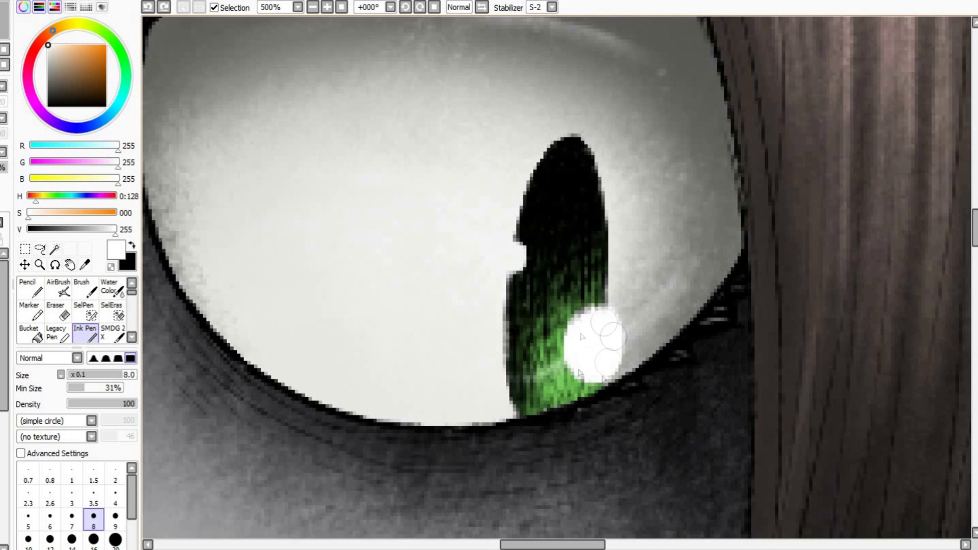
pyautogui.scroll(-2, 595, 372)
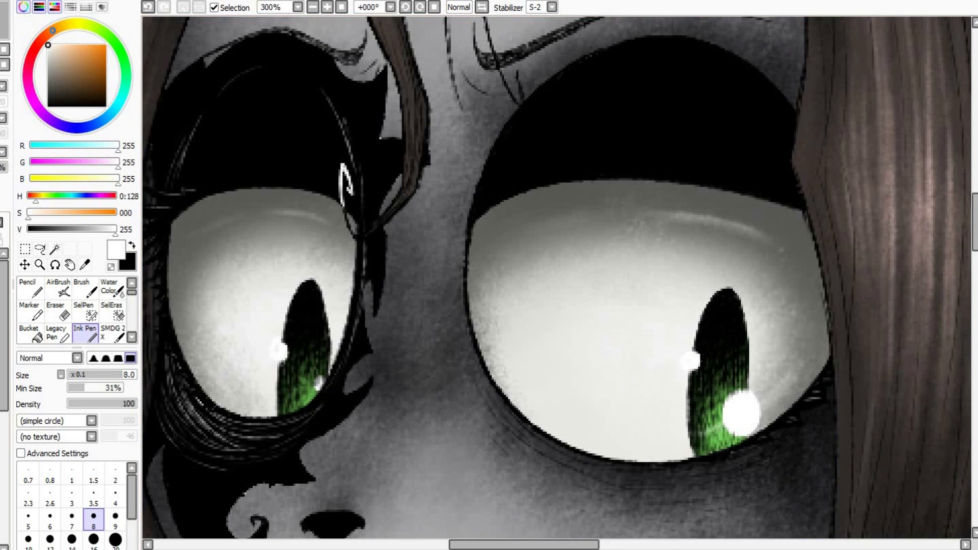
# Paint wide translucent white reflection bands across the upper part of both eyes with the Ink Pen at size 20.
pyautogui.click(115, 540)
pyautogui.moveTo(667, 436); pyautogui.dragTo(805, 359)
pyautogui.click(2, 167)
pyautogui.moveTo(514, 249); pyautogui.dragTo(739, 249)
pyautogui.moveTo(200, 251); pyautogui.dragTo(282, 235)
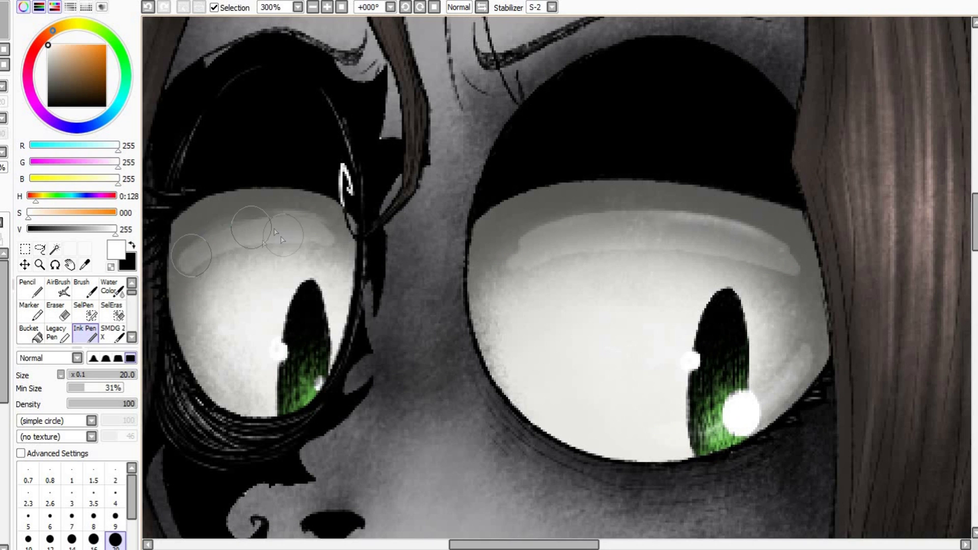
# Blend the reflection bands into the whites of both eyes with the Blur brush at size 9.
pyautogui.scroll(-2, 116, 332)
pyautogui.click(113, 333)
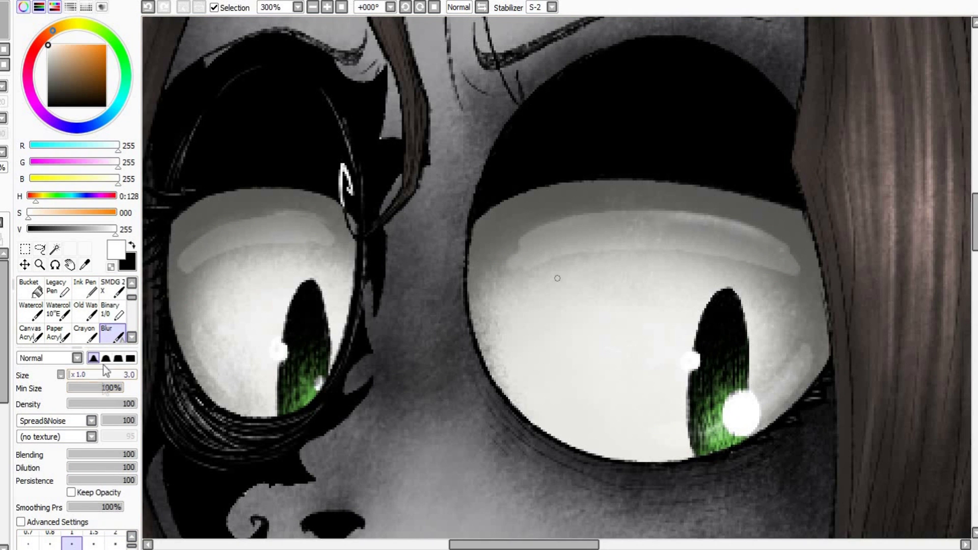
pyautogui.scroll(-1, 132, 301)
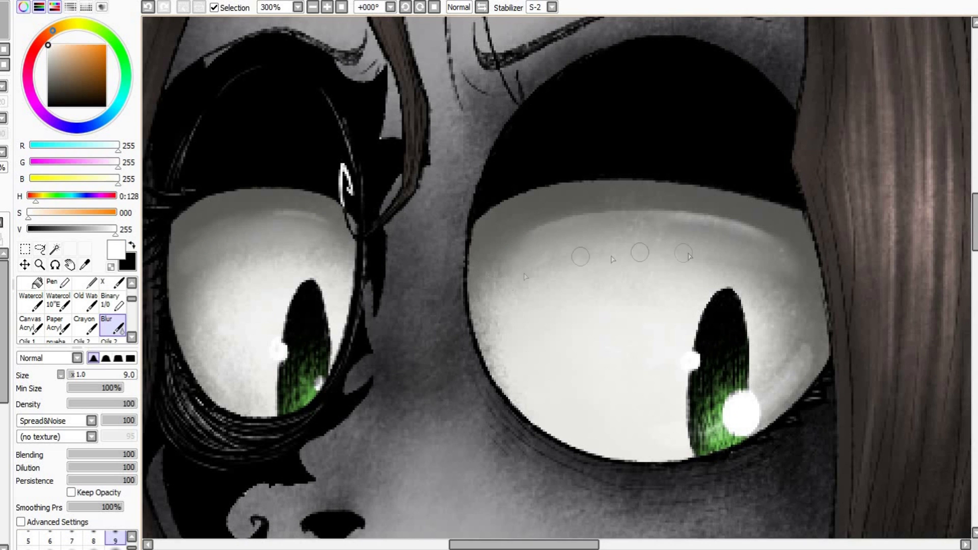
# Fade the blurred reflections on the eyes with the Eraser, using sizes 100, 50 and 40.
pyautogui.press('e')
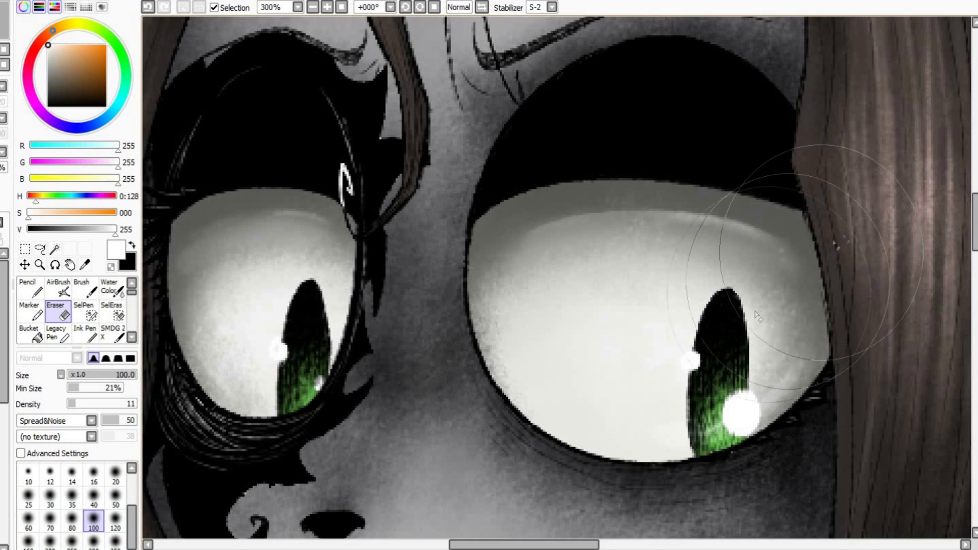
pyautogui.scroll(-3, 203, 327)
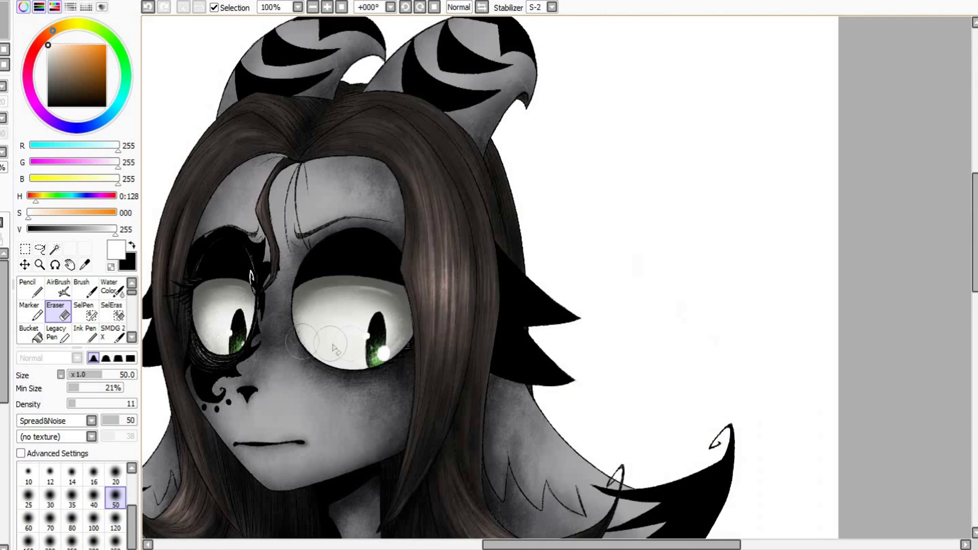
pyautogui.scroll(3, 271, 319)
pyautogui.click(72, 474)
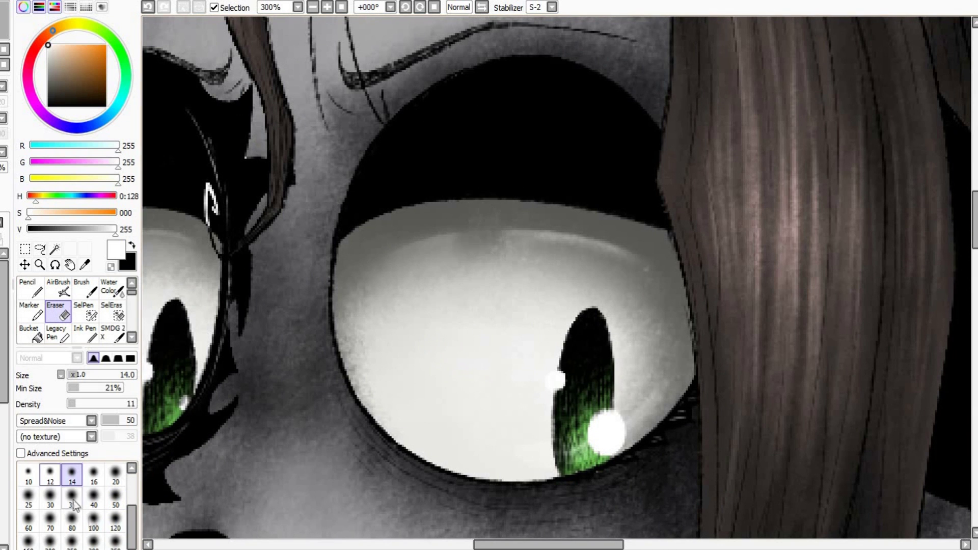
pyautogui.click(93, 498)
pyautogui.moveTo(403, 295); pyautogui.dragTo(493, 264)
pyautogui.scroll(-3, 586, 288)
pyautogui.scroll(3, 604, 282)
# Airbrush a smooth white glow over the whites of both eyes at size 50 with the simple circle brush shape.
pyautogui.click(58, 288)
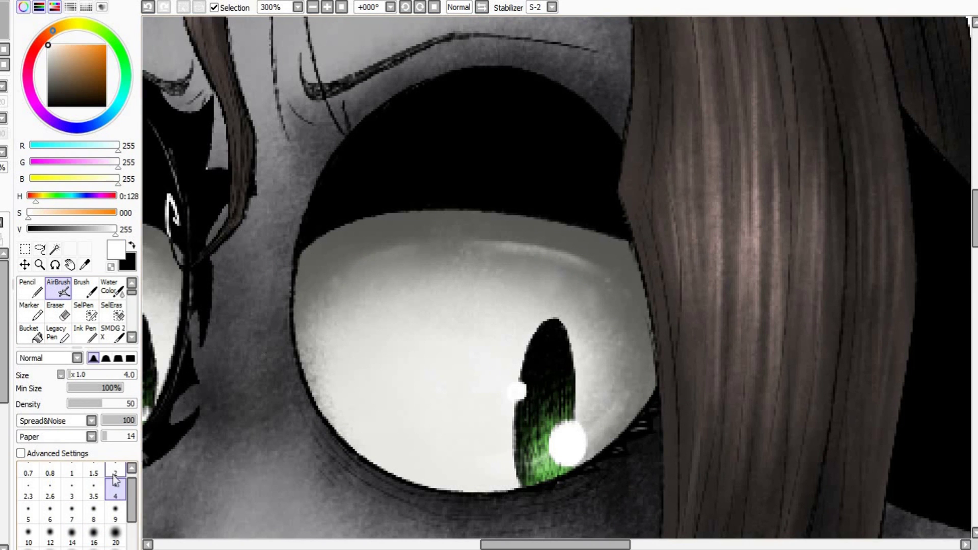
pyautogui.scroll(-1, 499, 262)
pyautogui.scroll(-1, 76, 510)
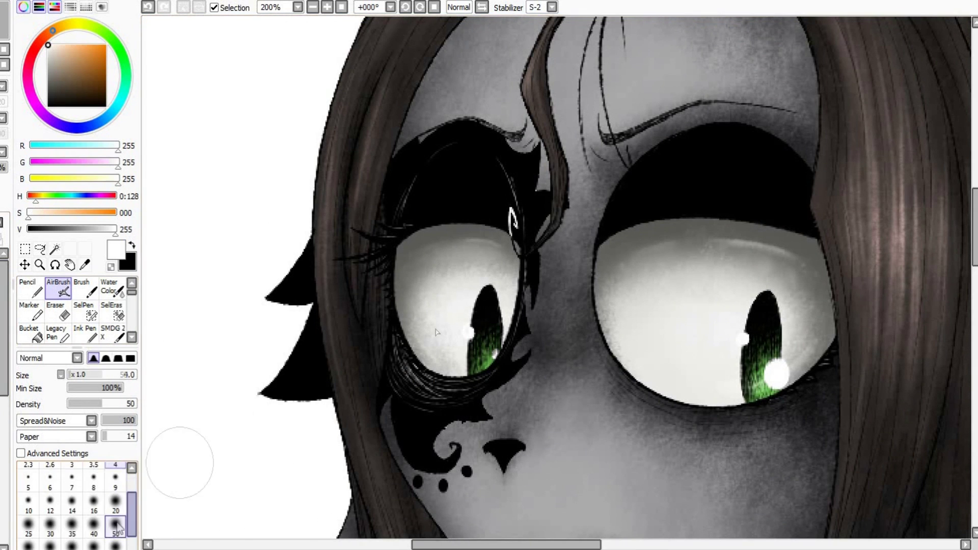
pyautogui.click(116, 527)
pyautogui.moveTo(722, 272); pyautogui.dragTo(627, 285)
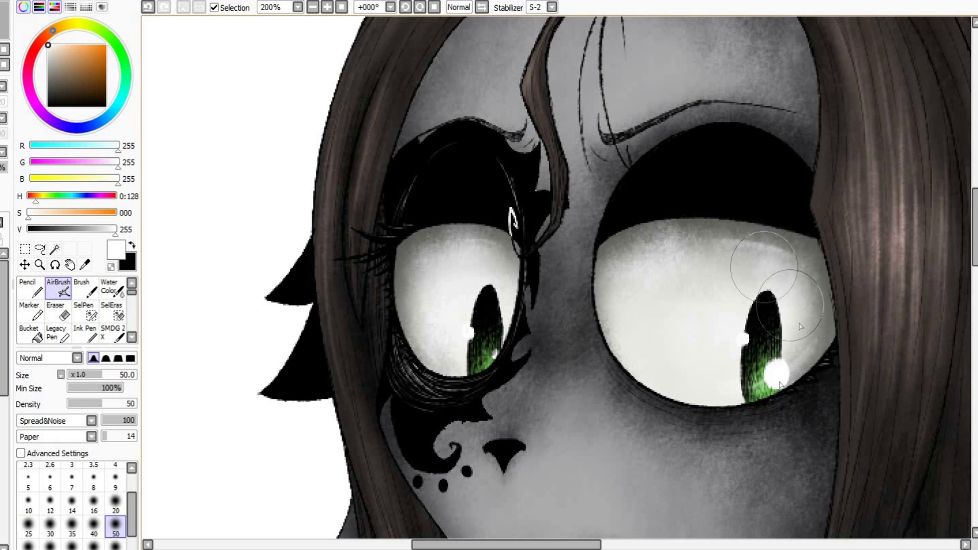
pyautogui.click(77, 420)
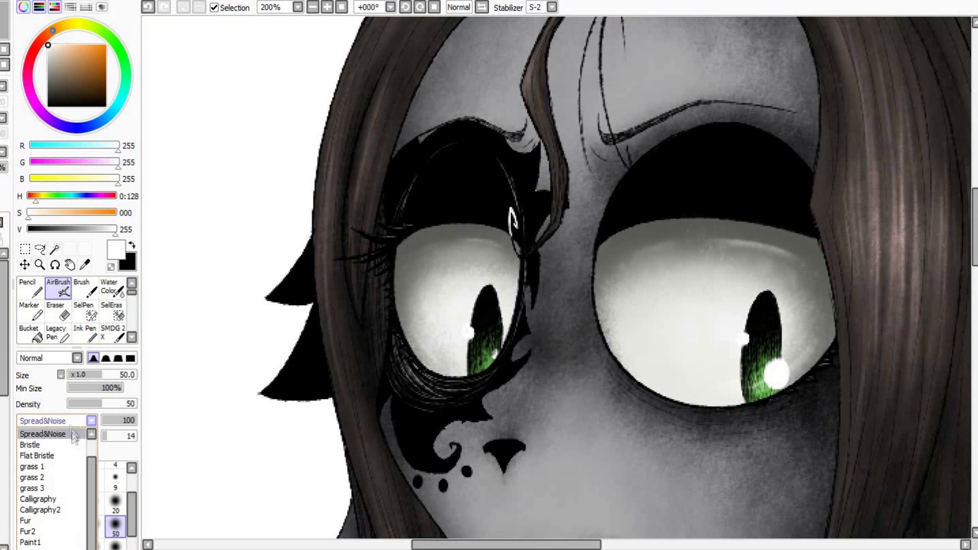
pyautogui.scroll(2, 74, 443)
pyautogui.click(71, 433)
pyautogui.moveTo(644, 349)
pyautogui.mouseDown()
pyautogui.moveTo(767, 313)
pyautogui.moveTo(434, 294)
pyautogui.mouseUp()
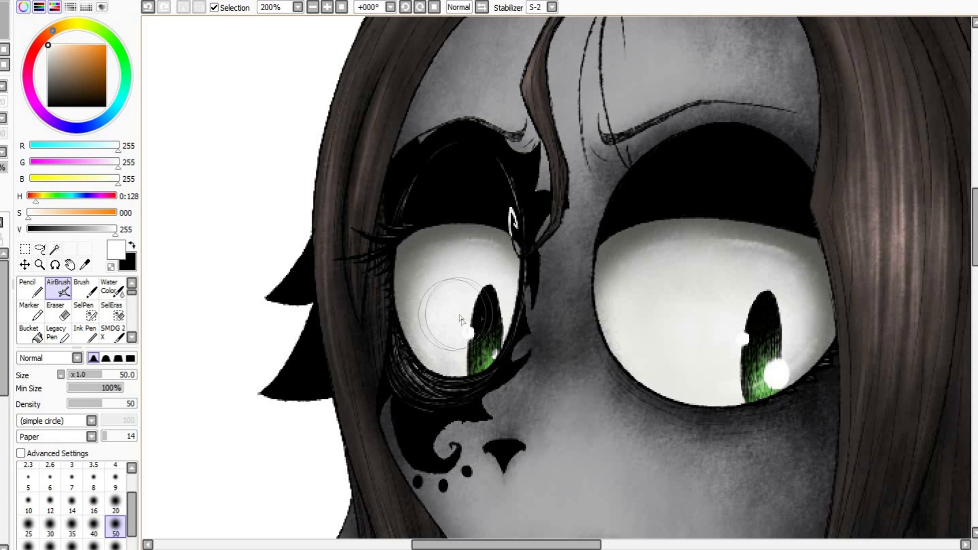
# Restore the AirBrush's Spread&Noise shape, erase excess white from the upper eyes and airbrush grey shading onto them at size 50.
pyautogui.click(69, 421)
pyautogui.click(71, 455)
pyautogui.press('e')
pyautogui.moveTo(769, 214)
pyautogui.mouseDown()
pyautogui.moveTo(866, 332)
pyautogui.moveTo(433, 260)
pyautogui.mouseUp()
pyautogui.scroll(-4, 300, 263)
pyautogui.scroll(4, 393, 260)
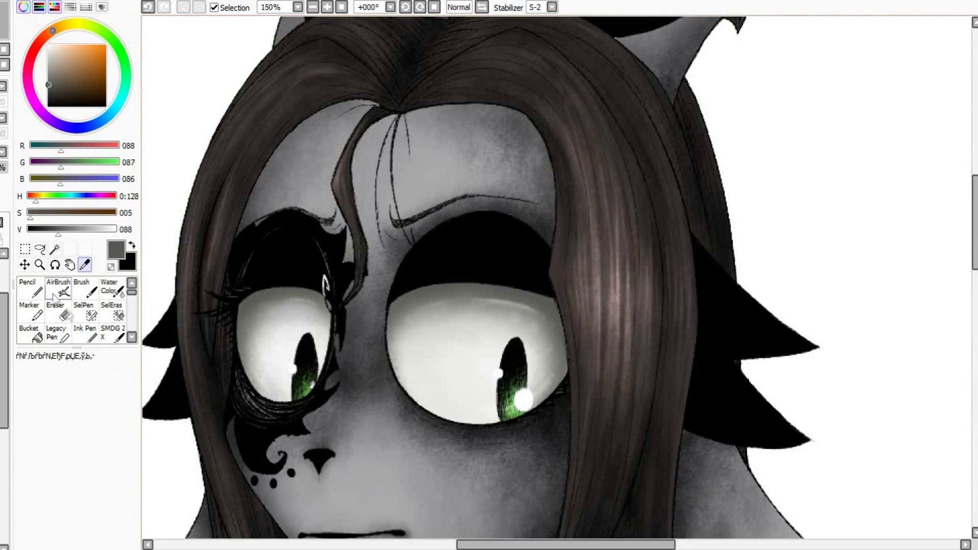
pyautogui.press('a')
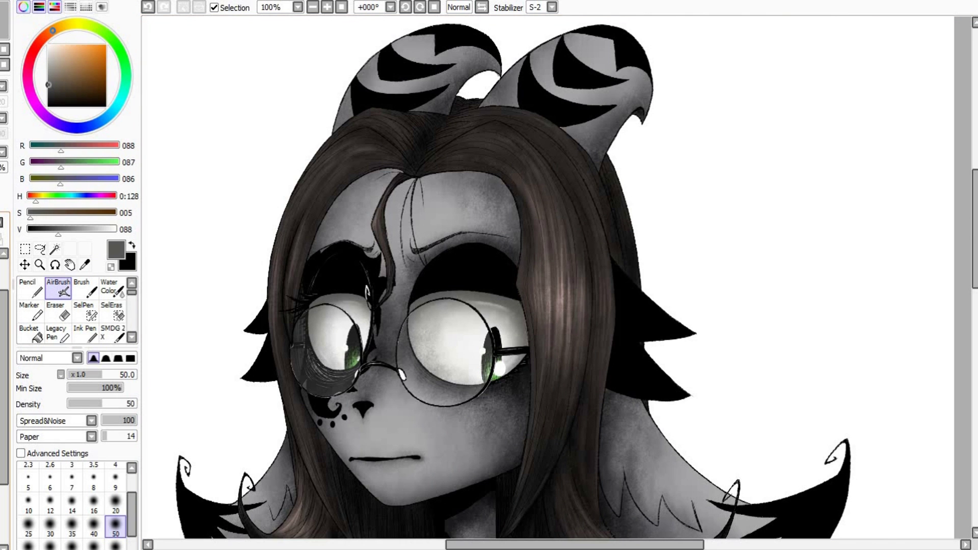
# Set the color to white and select the glass area of both lenses with the Selection Pen at size 3.
pyautogui.click(48, 44)
pyautogui.press('[')
pyautogui.scroll(3, 305, 383)
pyautogui.press('[')
pyautogui.press('[')
pyautogui.press('[')
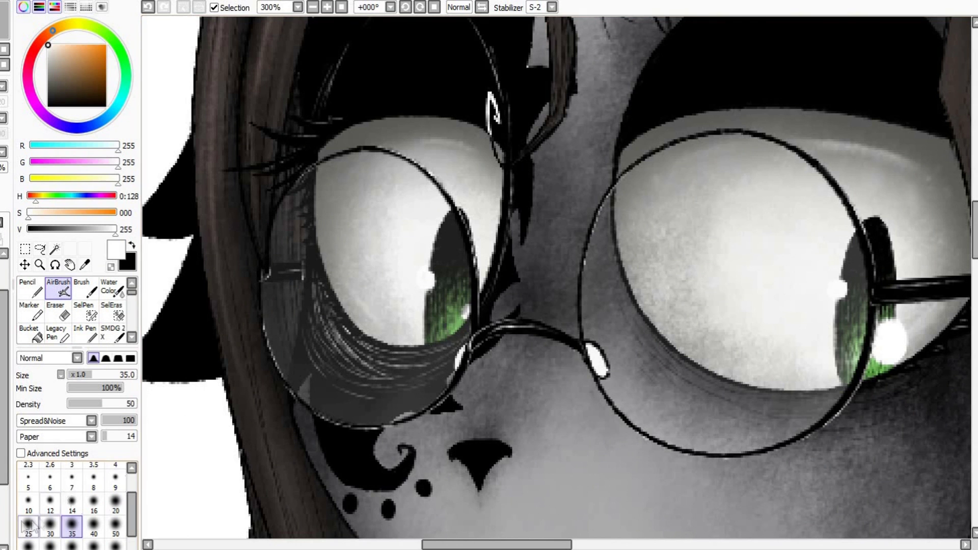
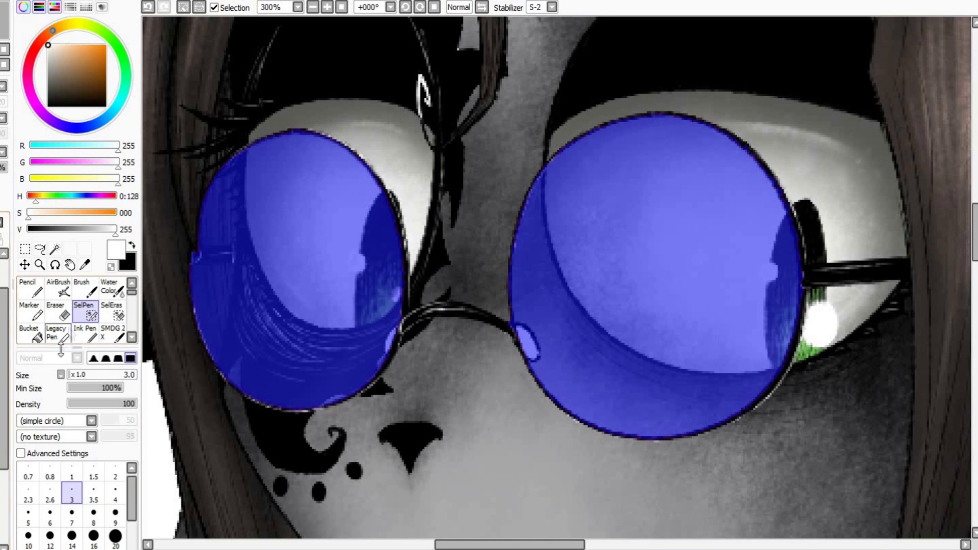
# Airbrush a soft white haze over both selected lenses using sizes 40 and 50.
pyautogui.click(58, 288)
pyautogui.scroll(-1, 370, 353)
pyautogui.press(']')
pyautogui.press(']')
pyautogui.press(']')
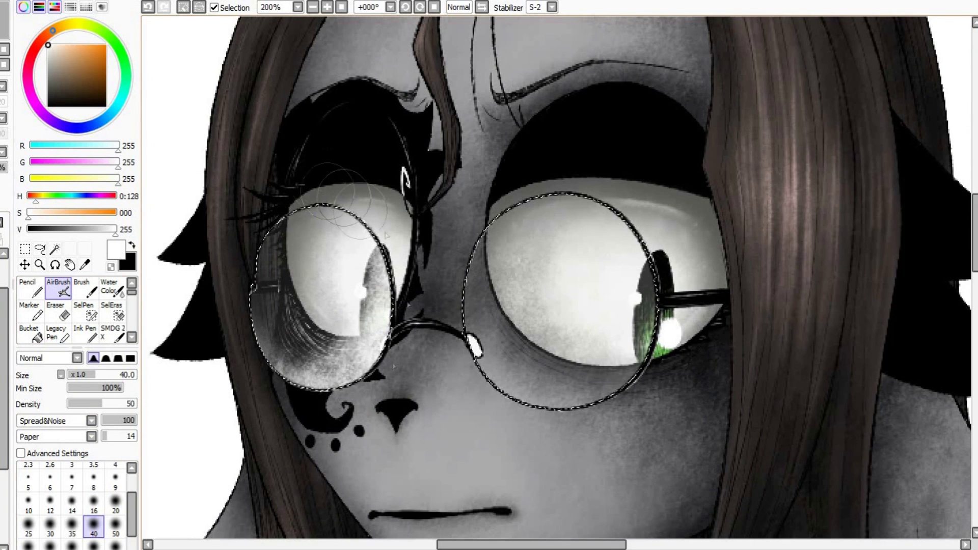
pyautogui.press(']')
pyautogui.moveTo(585, 391); pyautogui.dragTo(617, 423)
pyautogui.moveTo(277, 310)
pyautogui.mouseDown()
pyautogui.moveTo(249, 351)
pyautogui.moveTo(331, 346)
pyautogui.mouseUp()
pyautogui.moveTo(463, 357); pyautogui.dragTo(492, 387)
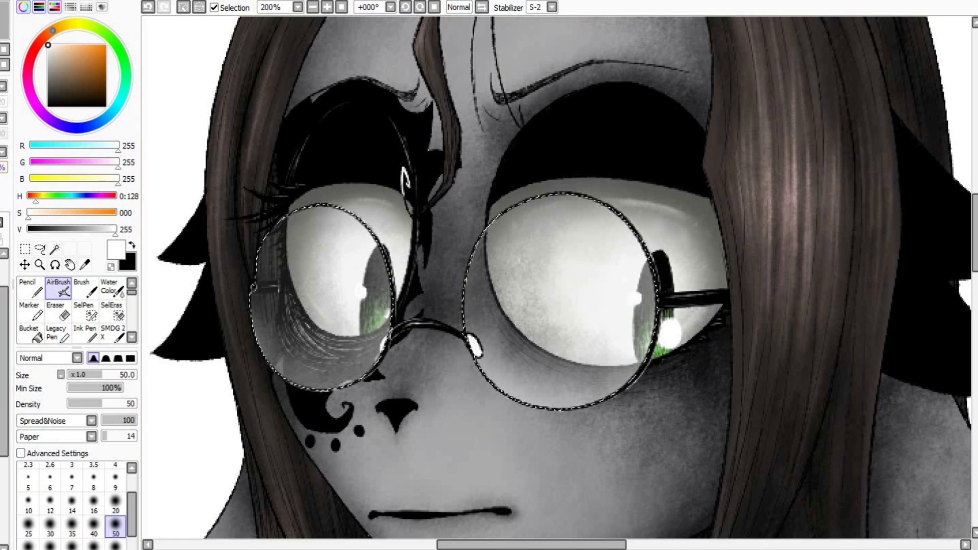
# Fade the white haze on both lenses with the Eraser at size 120.
pyautogui.click(64, 313)
pyautogui.scroll(-3, 417, 311)
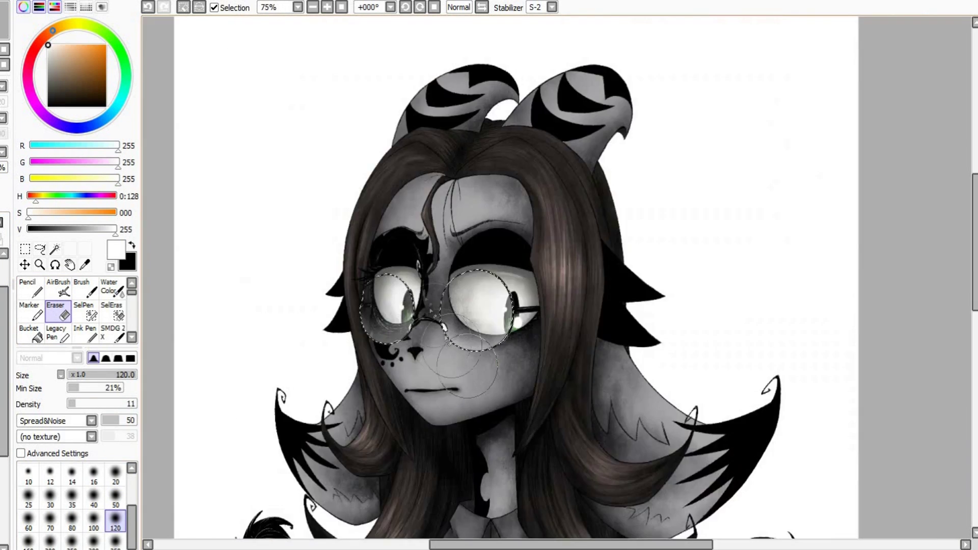
pyautogui.scroll(3, 412, 277)
# Airbrush diagonal white reflection streaks across the left lens at density 100, narrowing the brush to size 6.
pyautogui.click(58, 289)
pyautogui.click(93, 503)
pyautogui.press(']')
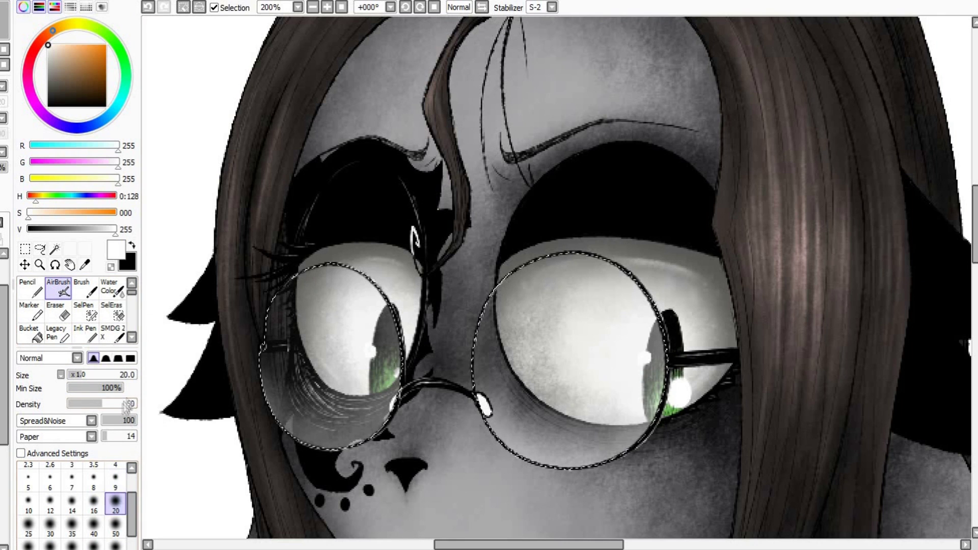
pyautogui.press('[')
pyautogui.press('[')
pyautogui.press('[')
pyautogui.press('[')
pyautogui.press('[')
pyautogui.press('[')
pyautogui.press('[')
pyautogui.press('[')
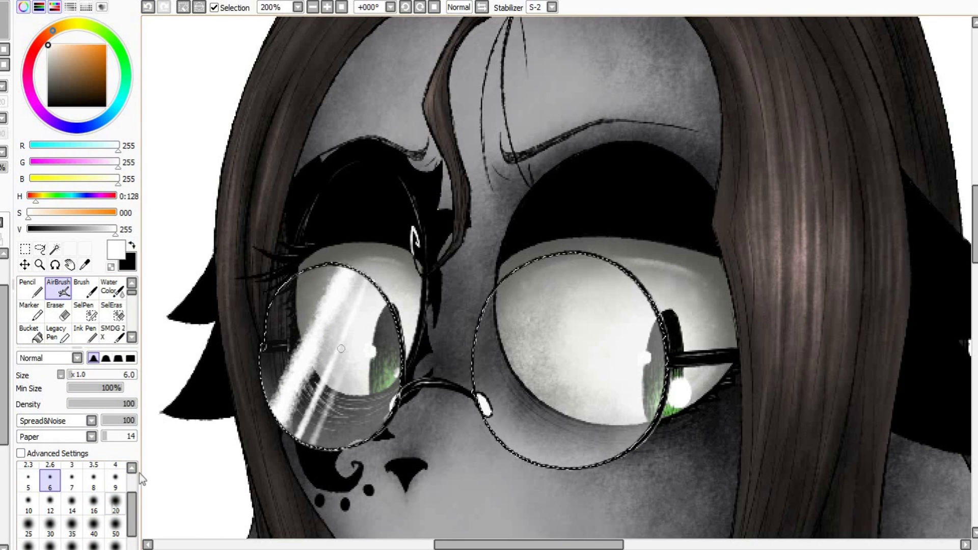
# Airbrush matching white streaks across the right lens at sizes 20 and 10, and fade the streaks on both lenses with the size 120 Eraser.
pyautogui.click(115, 504)
pyautogui.moveTo(591, 260); pyautogui.dragTo(496, 438)
pyautogui.click(28, 503)
pyautogui.scroll(-1, 423, 294)
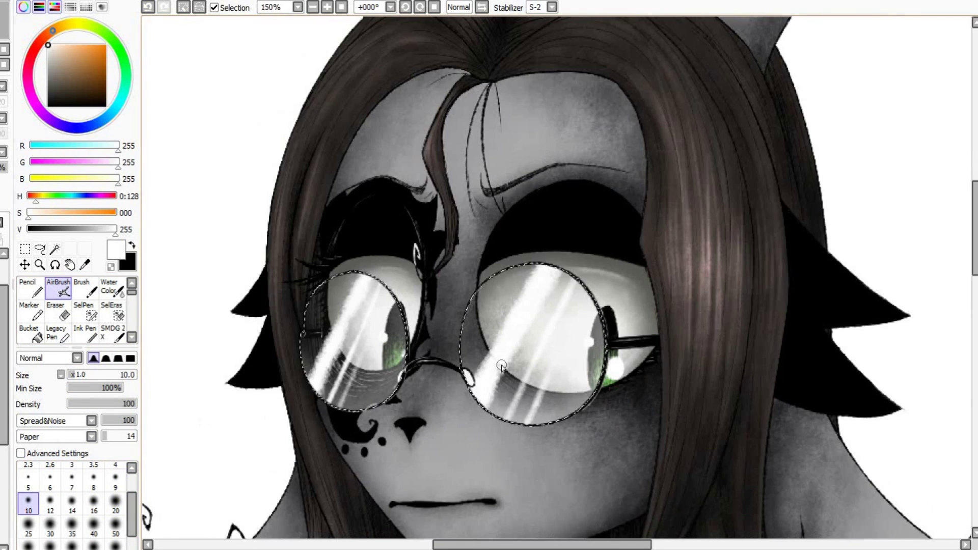
pyautogui.press('e')
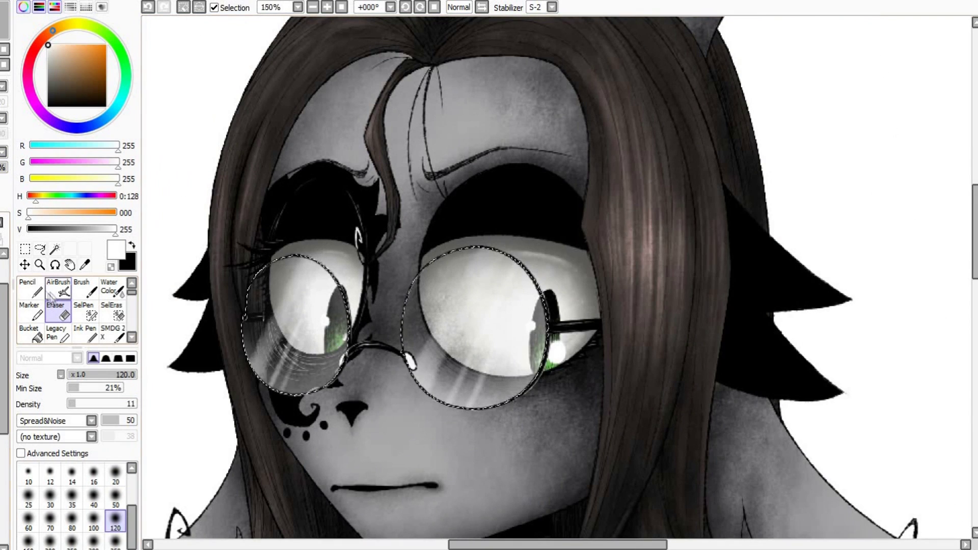
# Try thin white diagonal glint lines across both lenses with the Pencil at sizes 1 and 2.
pyautogui.click(31, 287)
pyautogui.scroll(1, 227, 404)
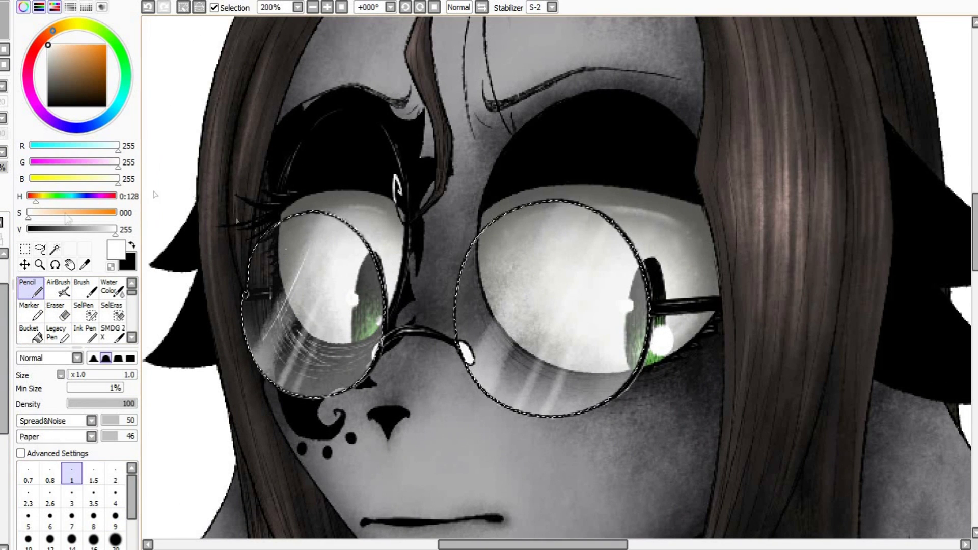
pyautogui.press(']')
pyautogui.press(']')
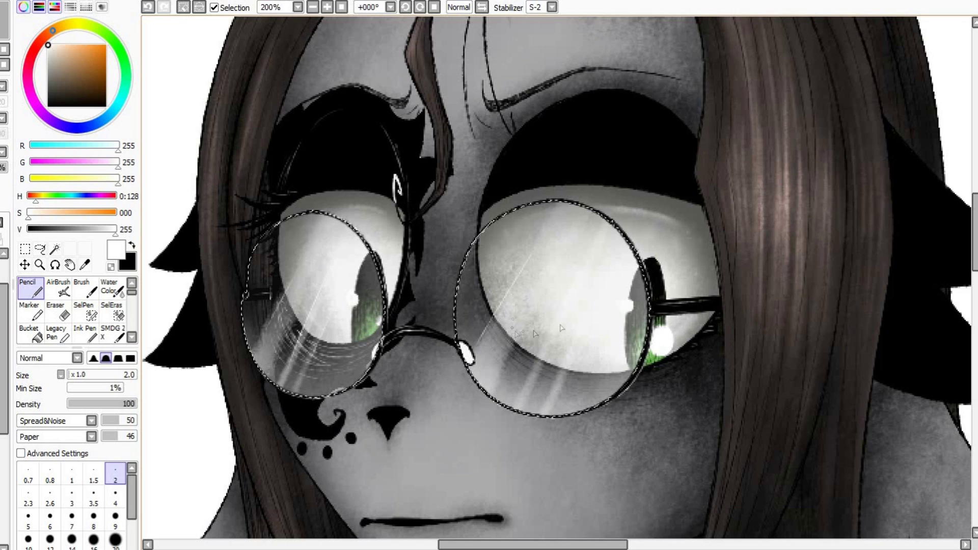
pyautogui.scroll(-1, 530, 301)
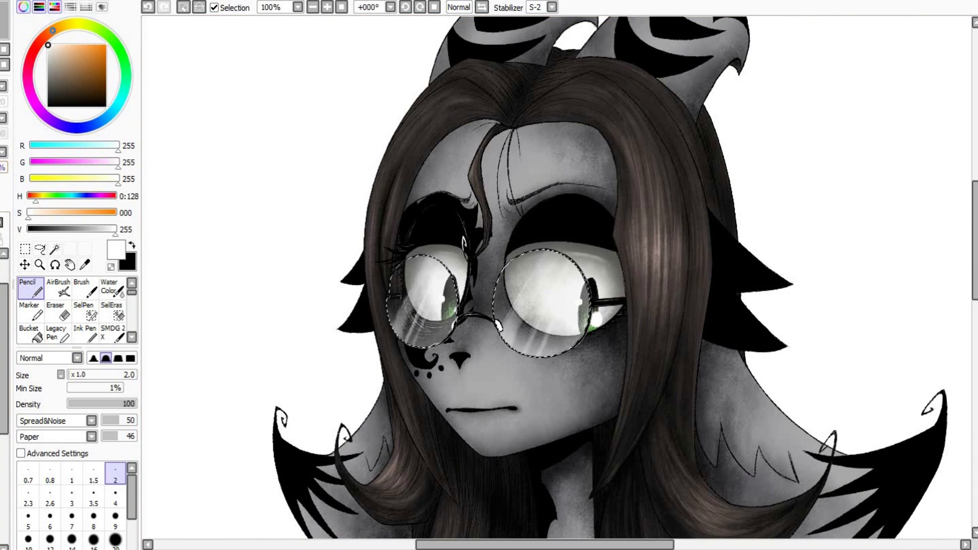
pyautogui.scroll(2, 464, 242)
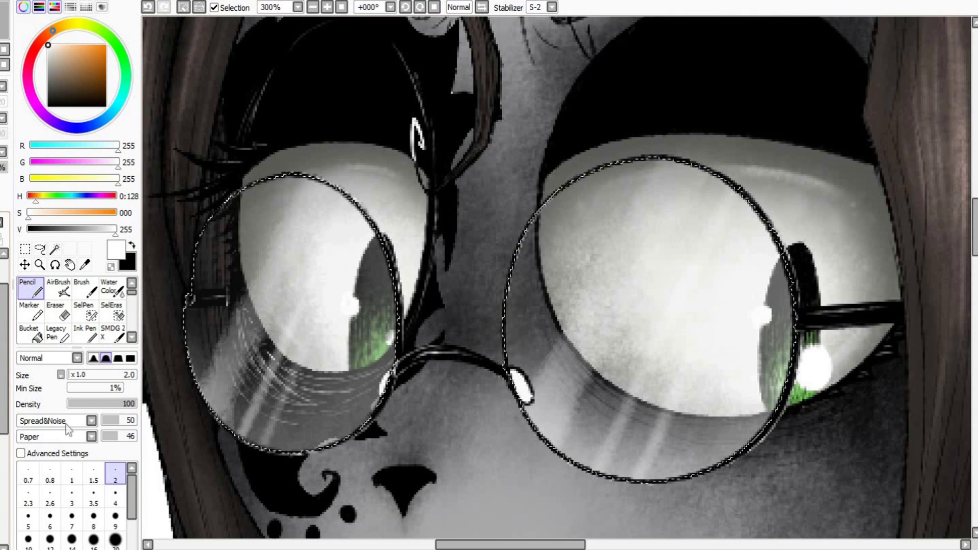
# Draw thin white diagonal glint lines along the reflection streaks of both lenses with the Pencil at size 3.5.
pyautogui.press(']')
pyautogui.press(']')
pyautogui.press(']')
pyautogui.press(']')
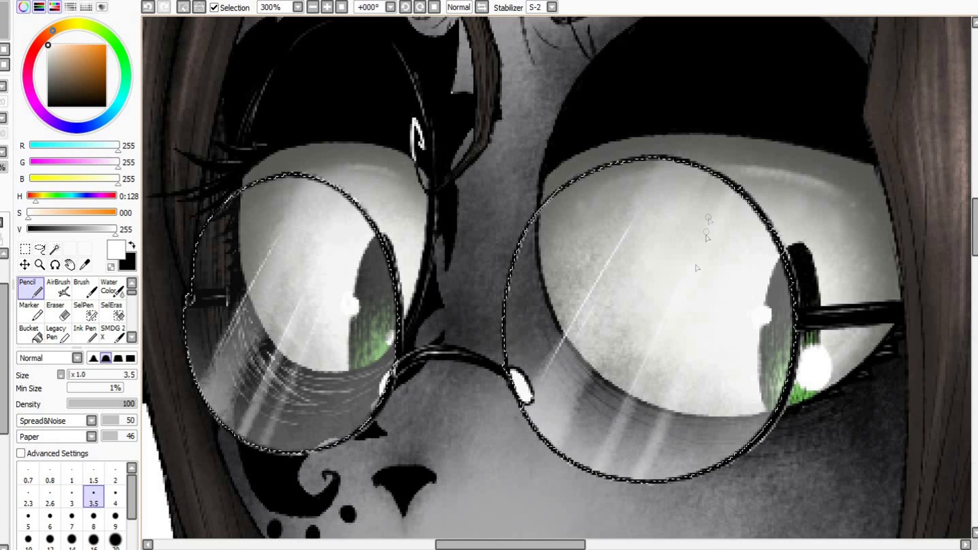
# Draw white rim highlights along the inner edge of the left lens with the Pencil at size 4.
pyautogui.scroll(1, 206, 328)
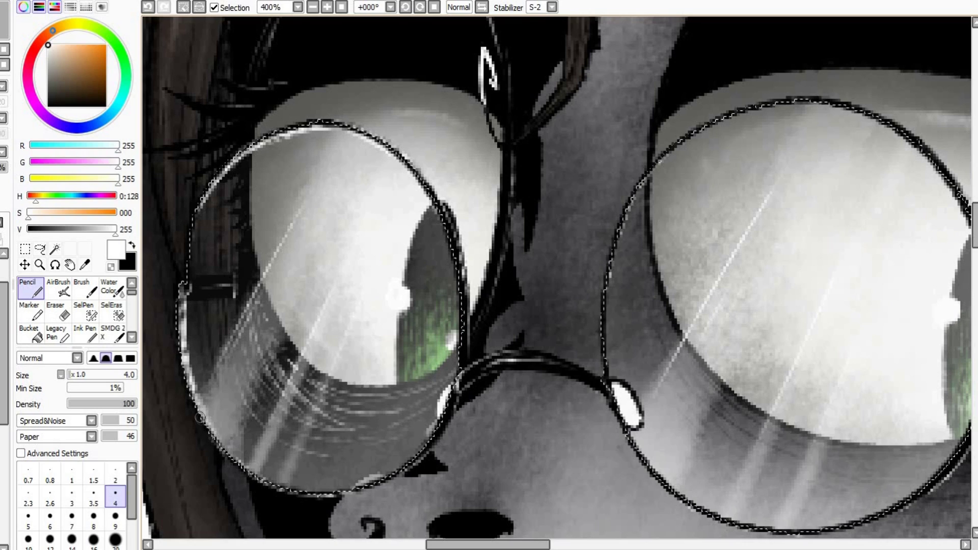
pyautogui.scroll(-3, 353, 185)
pyautogui.scroll(3, 497, 198)
pyautogui.moveTo(374, 400); pyautogui.dragTo(423, 349)
pyautogui.click(149, 8)
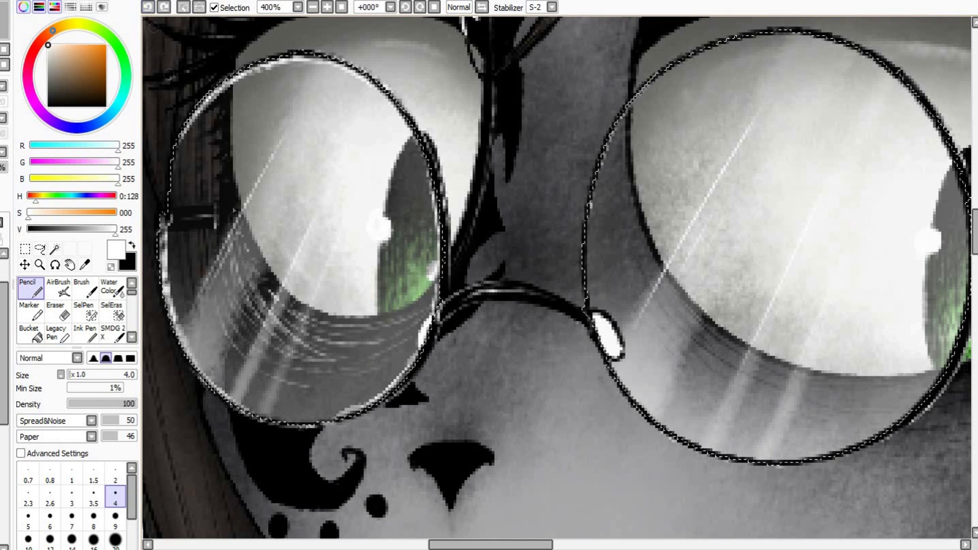
pyautogui.moveTo(255, 418); pyautogui.dragTo(337, 418)
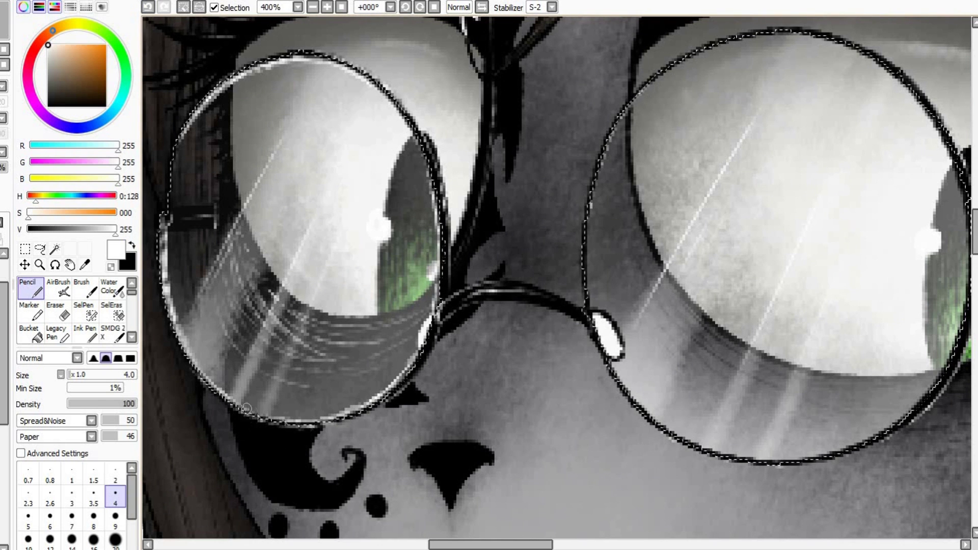
pyautogui.scroll(-3, 425, 239)
pyautogui.scroll(3, 326, 212)
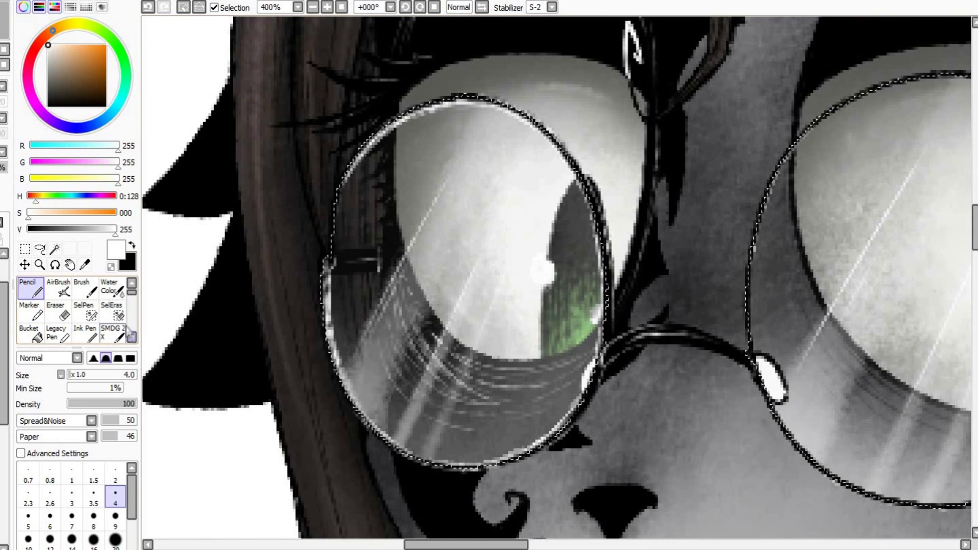
# Soften the white rim highlights around the left lens with the Blur brush at size 3.5.
pyautogui.scroll(-3, 122, 321)
pyautogui.click(112, 314)
pyautogui.scroll(1, 94, 540)
pyautogui.click(93, 540)
pyautogui.moveTo(327, 278)
pyautogui.mouseDown()
pyautogui.moveTo(336, 359)
pyautogui.moveTo(383, 434)
pyautogui.mouseUp()
pyautogui.moveTo(576, 413)
pyautogui.mouseDown()
pyautogui.moveTo(476, 459)
pyautogui.moveTo(573, 419)
pyautogui.mouseUp()
pyautogui.moveTo(597, 285)
pyautogui.mouseDown()
pyautogui.moveTo(578, 186)
pyautogui.moveTo(595, 257)
pyautogui.mouseUp()
pyautogui.moveTo(342, 192)
pyautogui.mouseDown()
pyautogui.moveTo(400, 124)
pyautogui.moveTo(476, 102)
pyautogui.mouseUp()
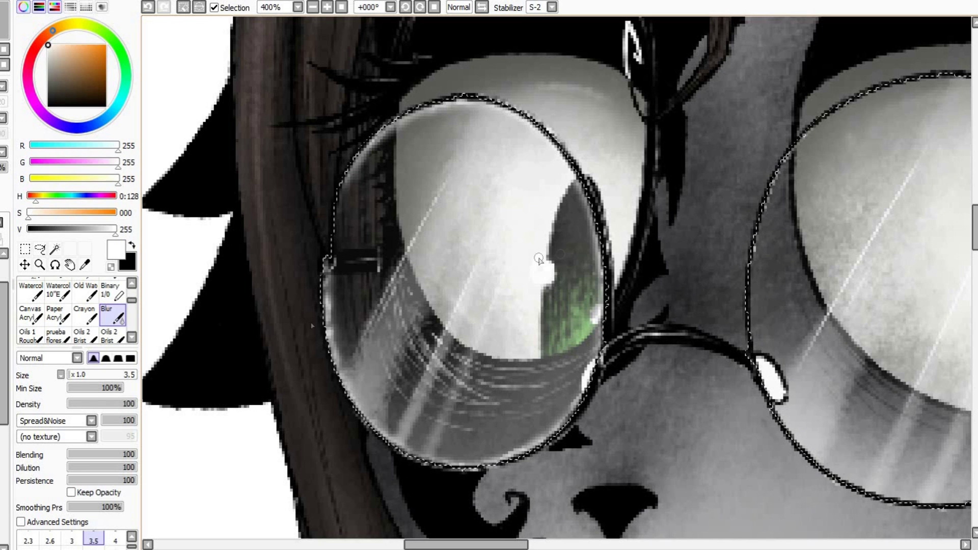
# Draw white rim highlights along the inner edge of the right lens with the Pencil at size 5.
pyautogui.press('b')
pyautogui.press('n')
pyautogui.press('b')
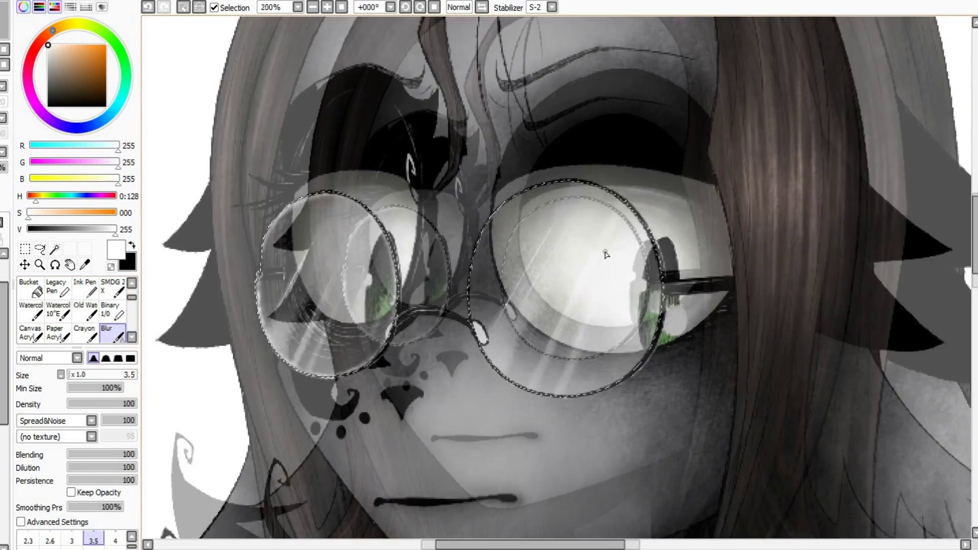
pyautogui.click(132, 283)
pyautogui.click(31, 287)
pyautogui.click(28, 515)
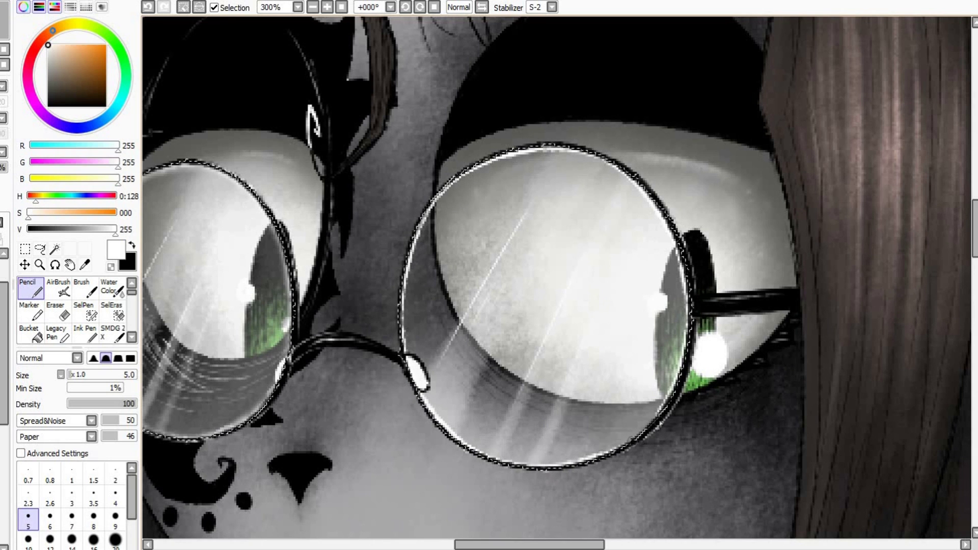
# Soften the right lens's white rim highlights with the Blur brush at size 3.5.
pyautogui.scroll(-2, 113, 316)
pyautogui.click(113, 332)
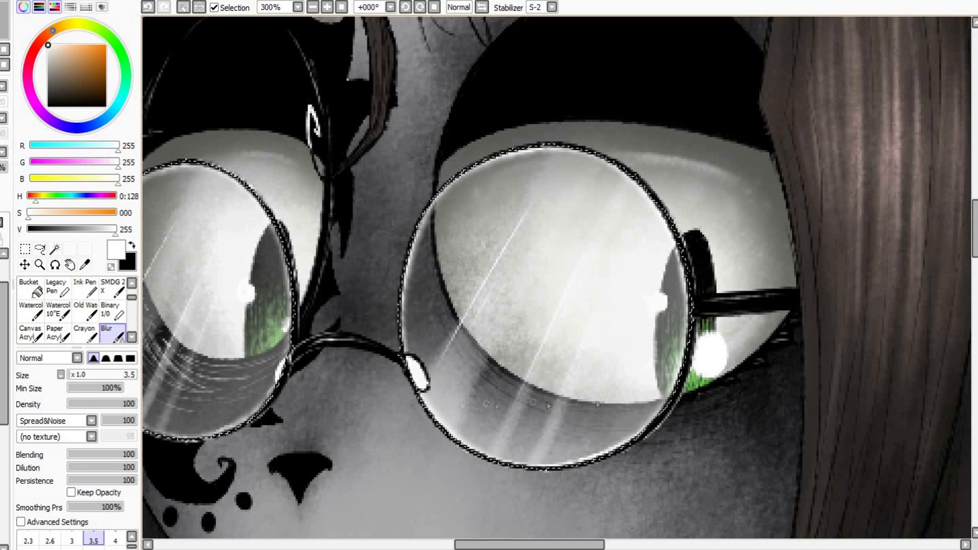
pyautogui.scroll(-1, 569, 481)
pyautogui.press('e')
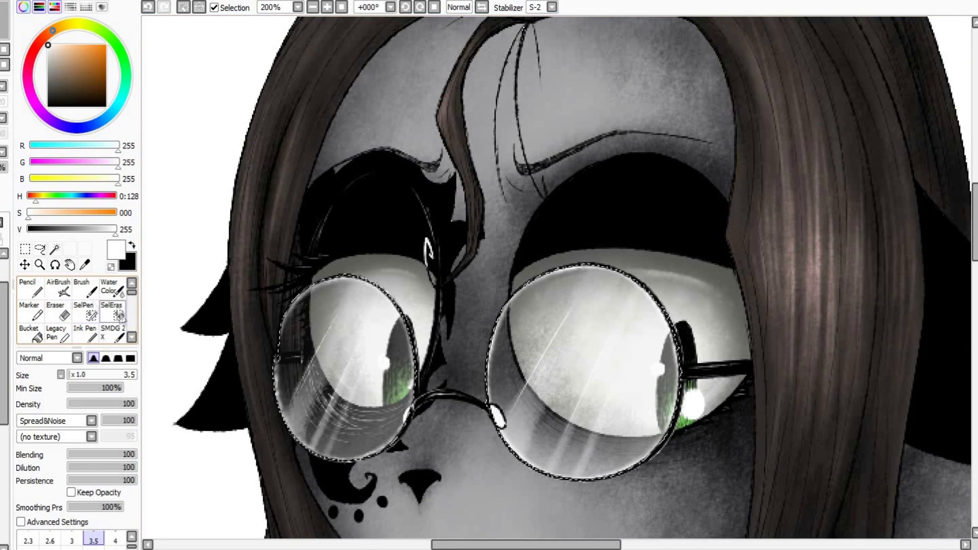
# Clear the lens selection and airbrush black shading onto the nose pad beside the right lens at size 5.
pyautogui.scroll(2, 529, 464)
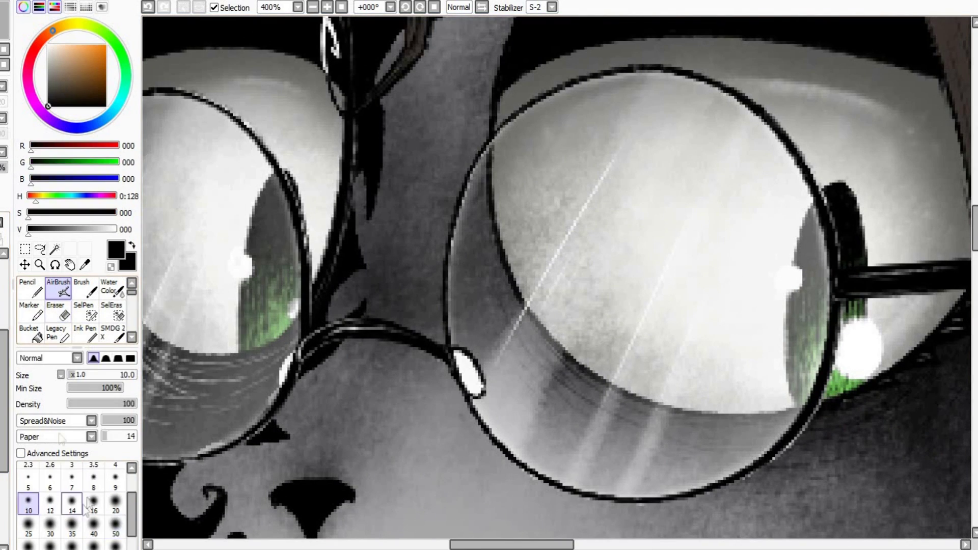
pyautogui.click(28, 480)
pyautogui.moveTo(459, 355); pyautogui.dragTo(479, 391)
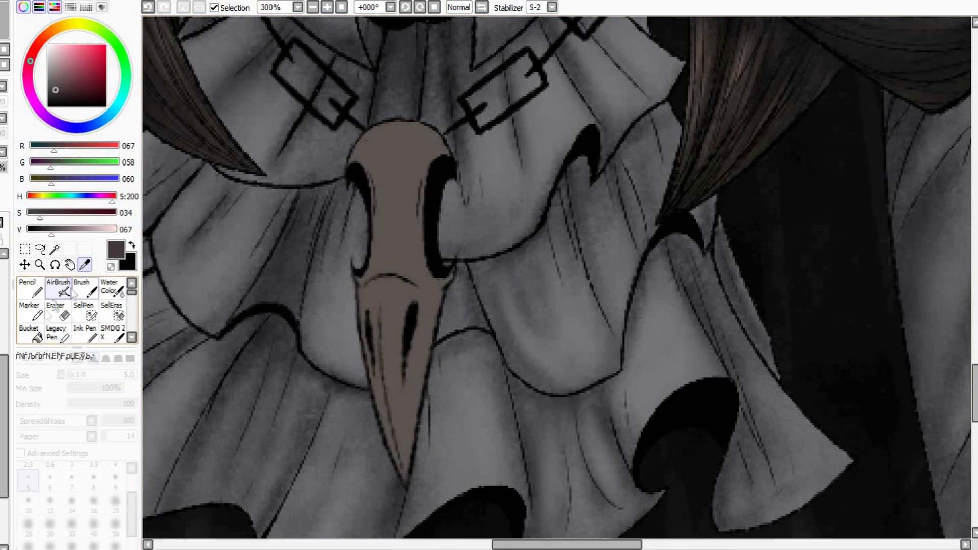
# Airbrush dark shading in RGB 67, 58, 60 along the beak, cranium and edges of the bird skull pendant at size 20.
pyautogui.click(64, 289)
pyautogui.click(115, 504)
pyautogui.moveTo(436, 288); pyautogui.dragTo(406, 477)
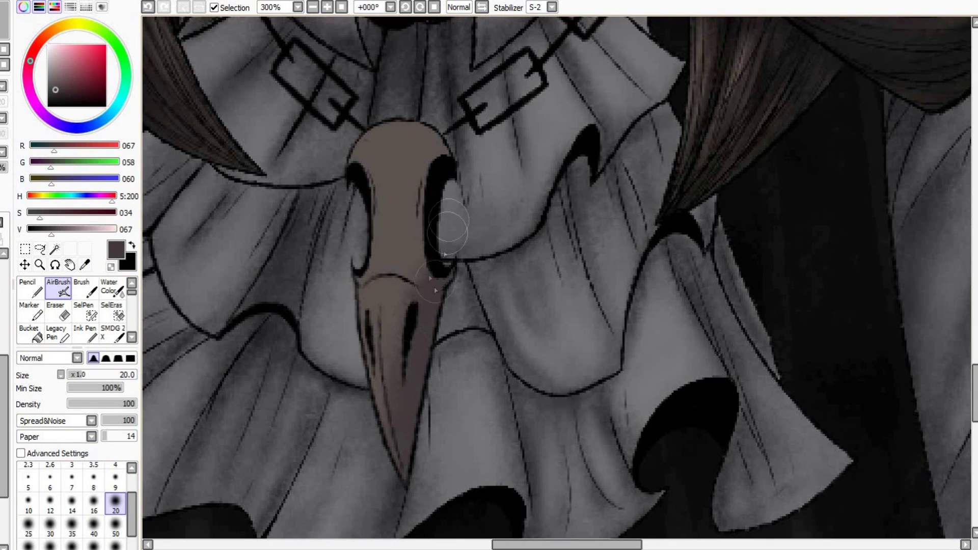
pyautogui.moveTo(359, 155); pyautogui.dragTo(442, 157)
pyautogui.moveTo(359, 263); pyautogui.dragTo(363, 400)
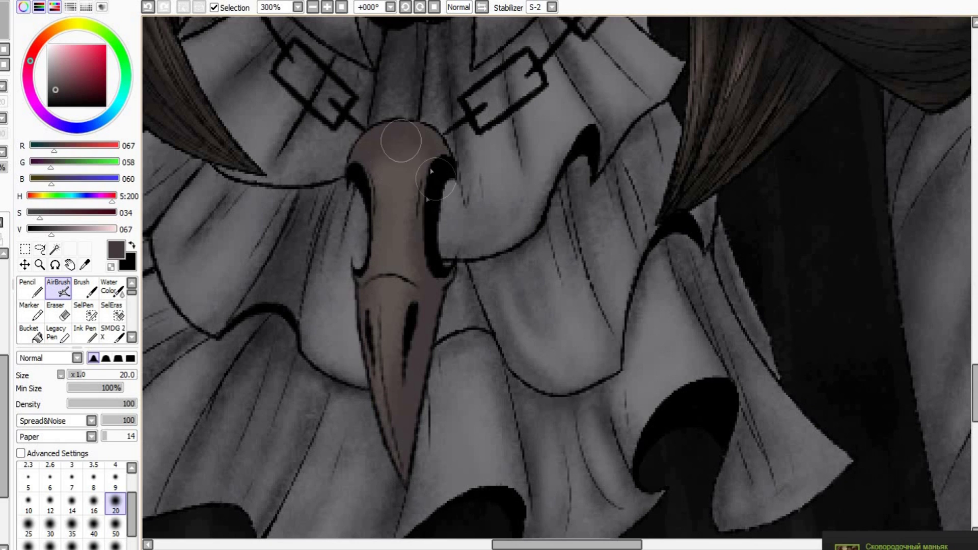
pyautogui.moveTo(392, 163); pyautogui.dragTo(442, 158)
pyautogui.moveTo(415, 280); pyautogui.dragTo(413, 296)
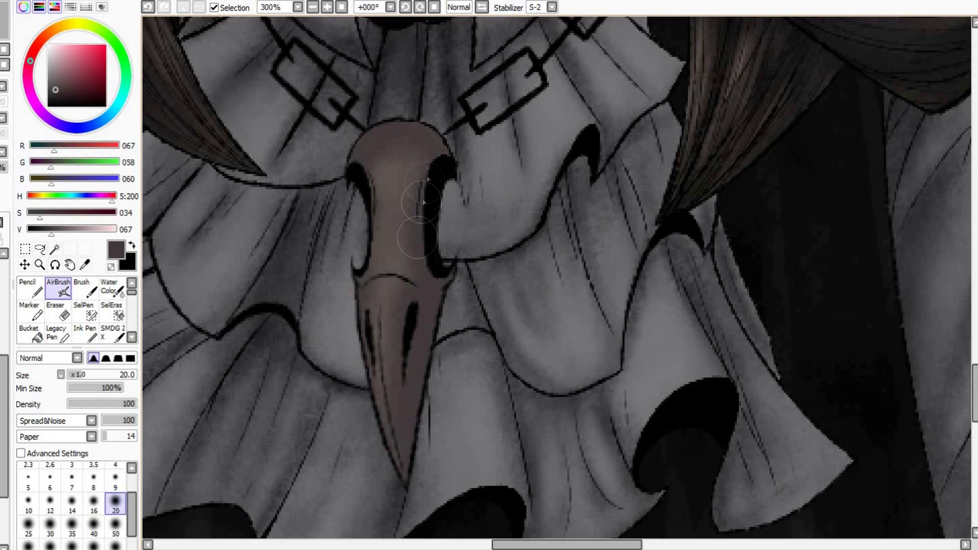
pyautogui.click(48, 106)
pyautogui.moveTo(407, 473); pyautogui.dragTo(442, 311)
pyautogui.click(148, 7)
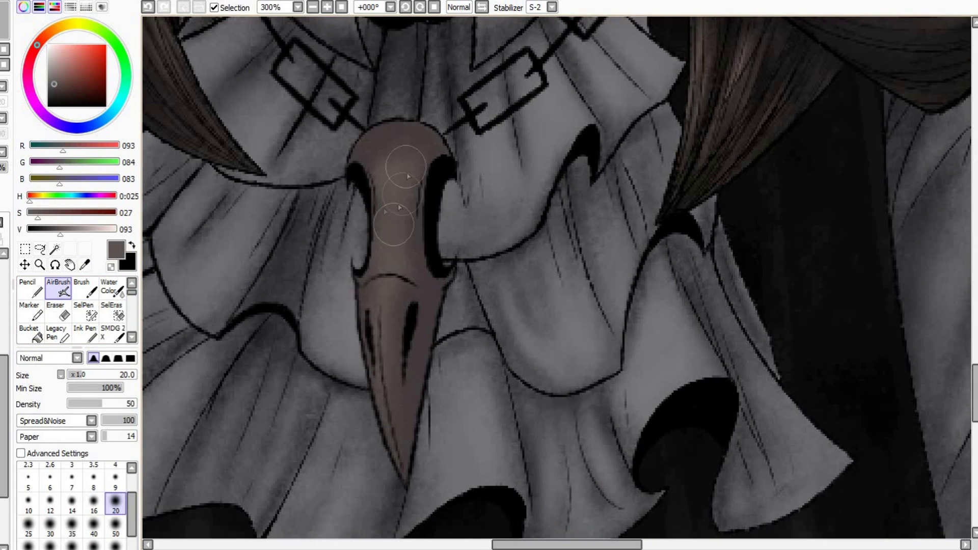
# Pick black from the skull pendant's eye socket and airbrush finer shading around the beak's base and edges at size 8.
pyautogui.keyDown('alt'); pyautogui.click(431, 234); pyautogui.keyUp('alt')
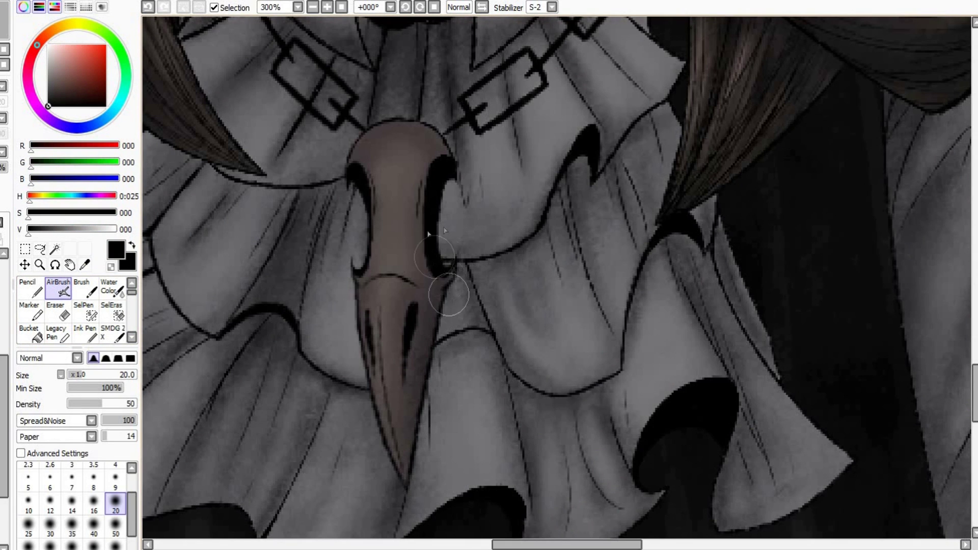
pyautogui.click(94, 480)
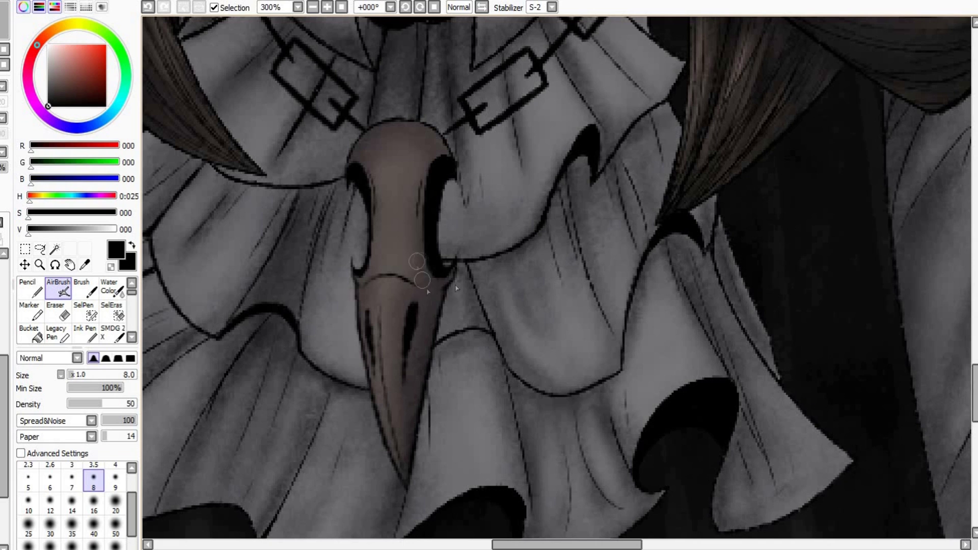
pyautogui.press('[')
pyautogui.press('[')
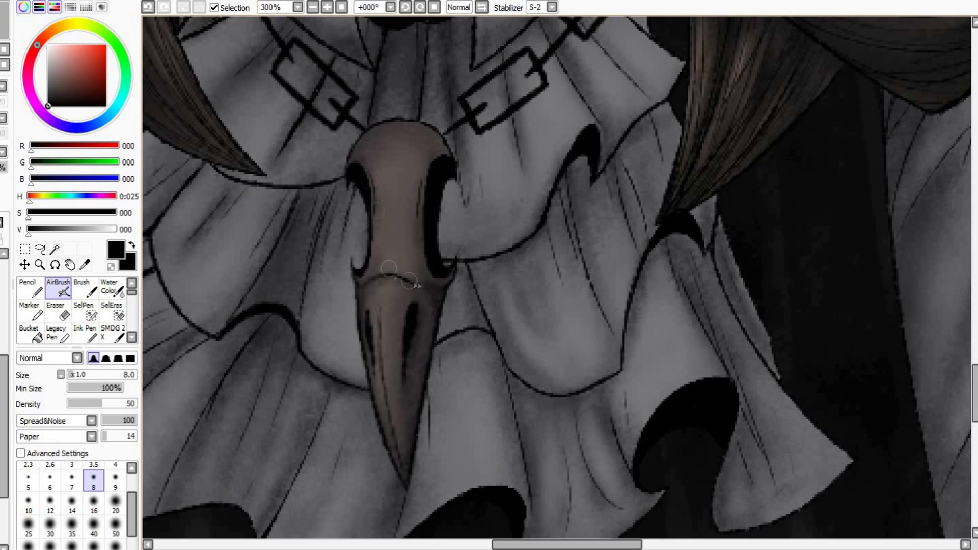
# Switch to the lighter brown-grey RGB 114, 103, 102 and airbrush soft highlights onto the skull pendant's cranium and beak at size 8.
pyautogui.hotkey('ctrl', 'Tab')
pyautogui.rightClick(509, 267)
pyautogui.hotkey('ctrl', 'Tab')
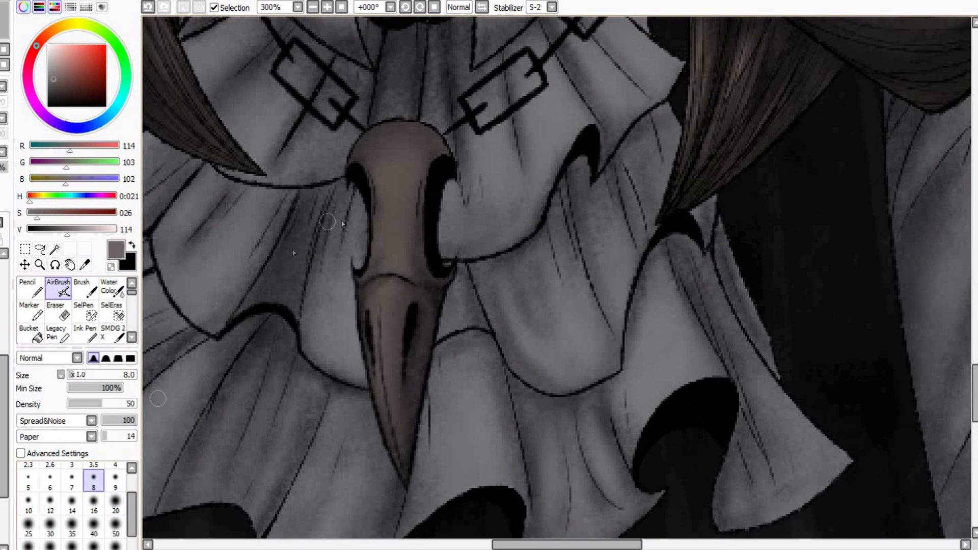
pyautogui.press(']')
pyautogui.press(']')
pyautogui.press(']')
pyautogui.press(']')
pyautogui.press(']')
pyautogui.press(']')
pyautogui.press('[')
pyautogui.press('[')
pyautogui.press('[')
pyautogui.press('[')
pyautogui.press('[')
pyautogui.press('[')
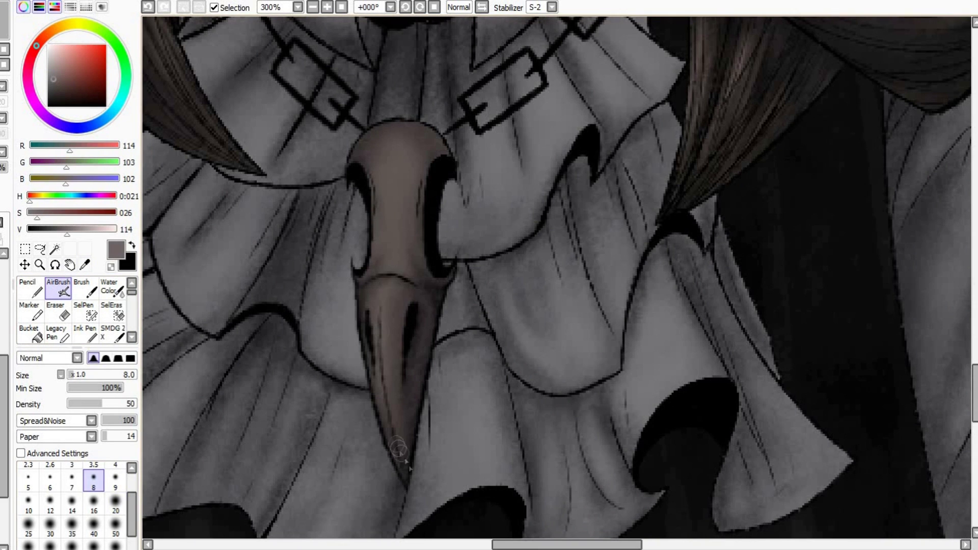
pyautogui.scroll(-1, 446, 400)
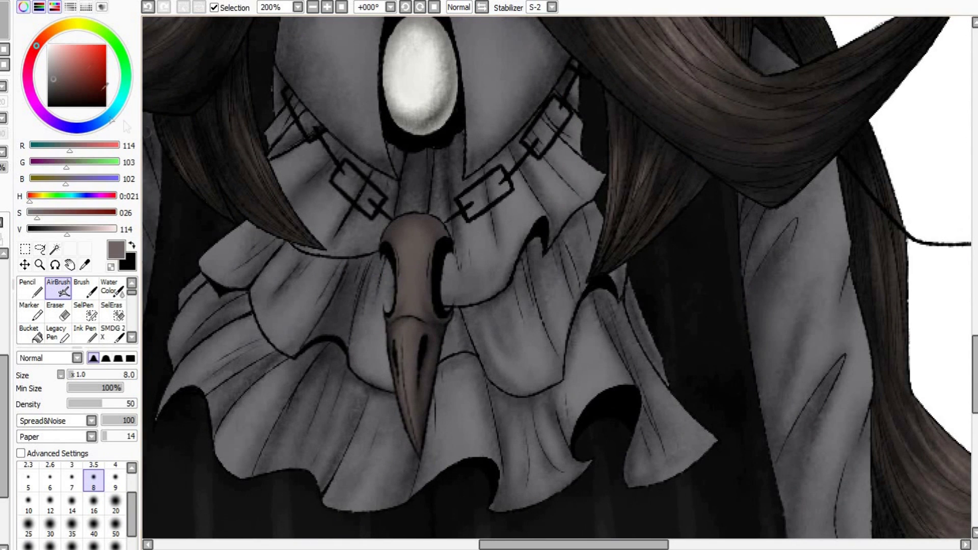
# Pick white and airbrush soft highlights onto the skull pendant's cranium at size 16.
pyautogui.click(47, 45)
pyautogui.scroll(1, 419, 323)
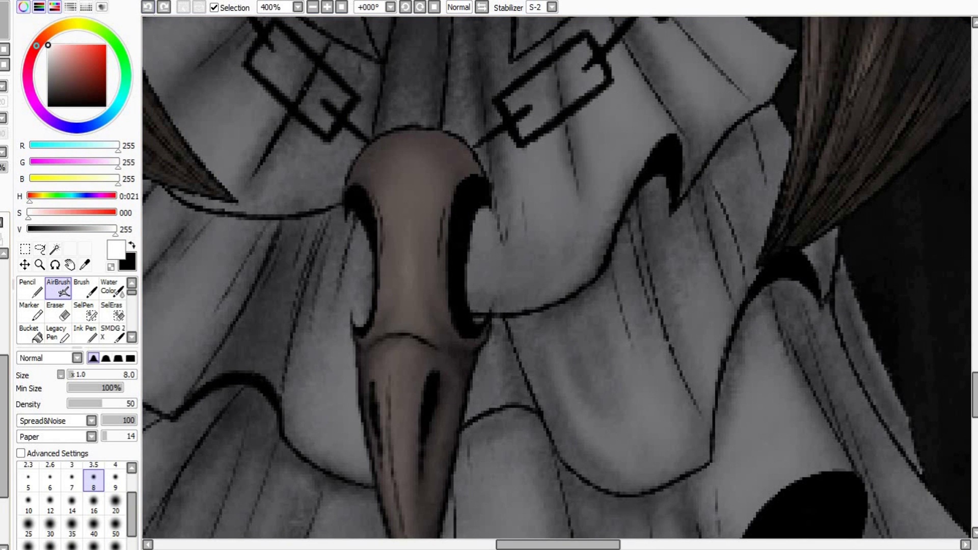
pyautogui.click(94, 504)
pyautogui.moveTo(408, 138)
pyautogui.mouseDown()
pyautogui.moveTo(393, 158)
pyautogui.moveTo(409, 209)
pyautogui.mouseUp()
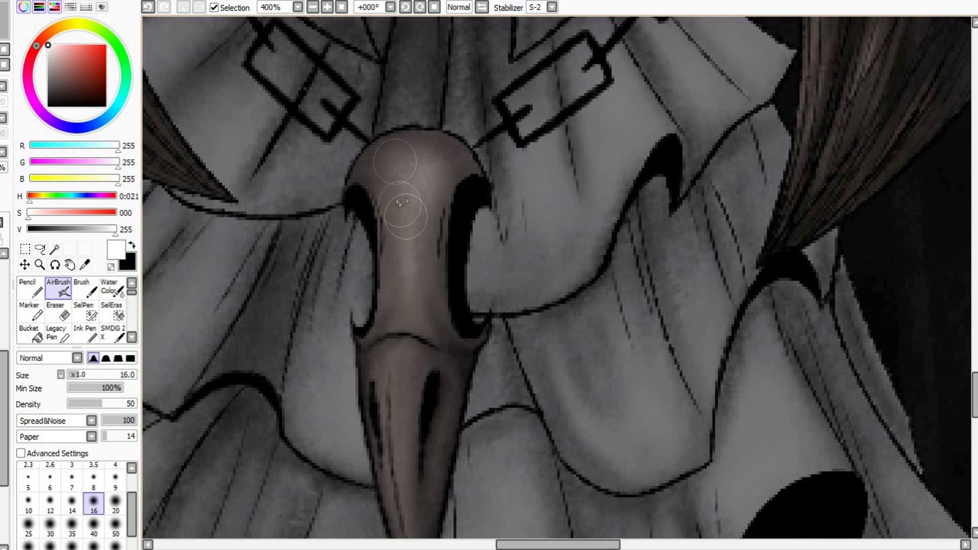
pyautogui.click(50, 481)
pyautogui.scroll(-1, 471, 298)
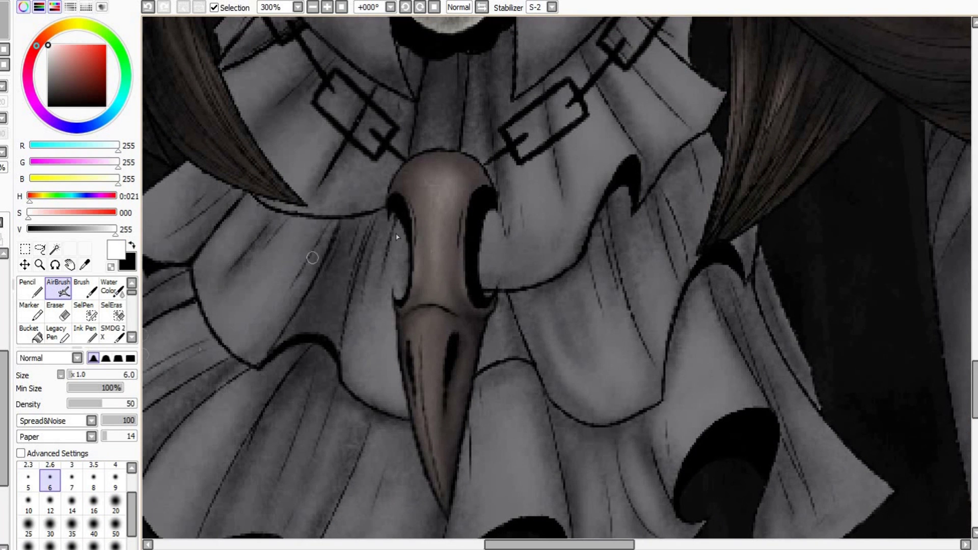
# Airbrush white along the cranium at size 20 and the beak at size 8, and soften the highlights with the size 25 Eraser.
pyautogui.click(116, 505)
pyautogui.moveTo(437, 285); pyautogui.dragTo(427, 188)
pyautogui.click(94, 481)
pyautogui.moveTo(438, 484); pyautogui.dragTo(428, 329)
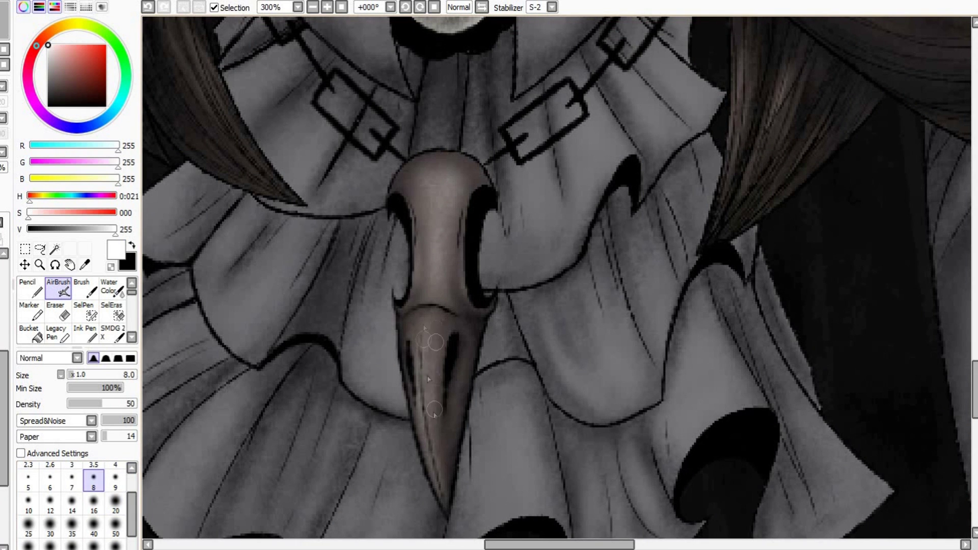
pyautogui.press('e')
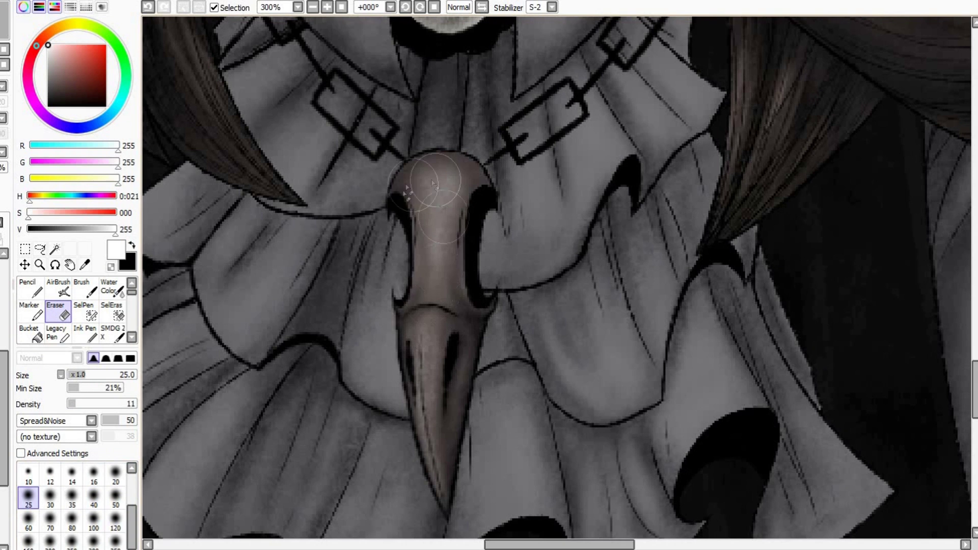
pyautogui.scroll(-7, 412, 457)
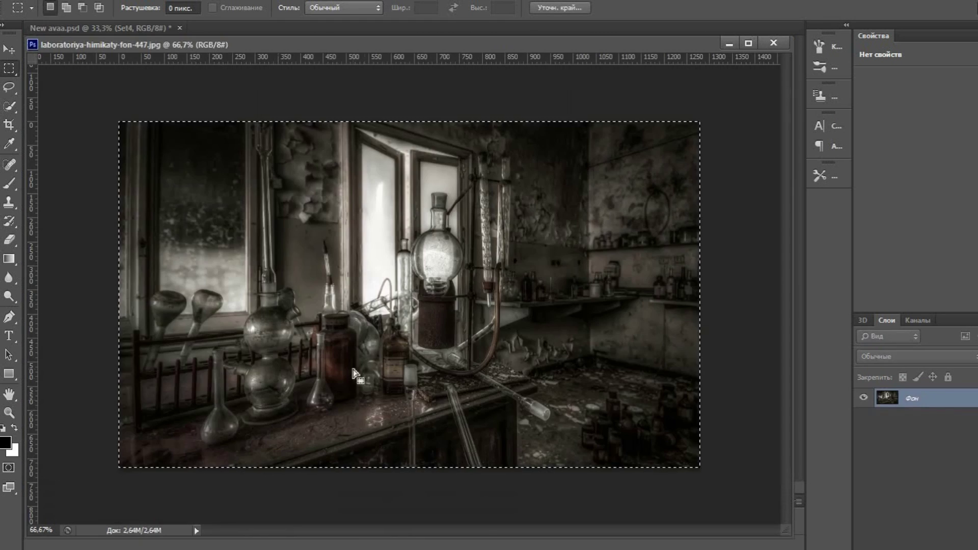
# Switch to Photoshop, copy the whole laboratory photo into New avaa.psd and enlarge it to cover the canvas.
pyautogui.hotkey('ctrl', 'a')
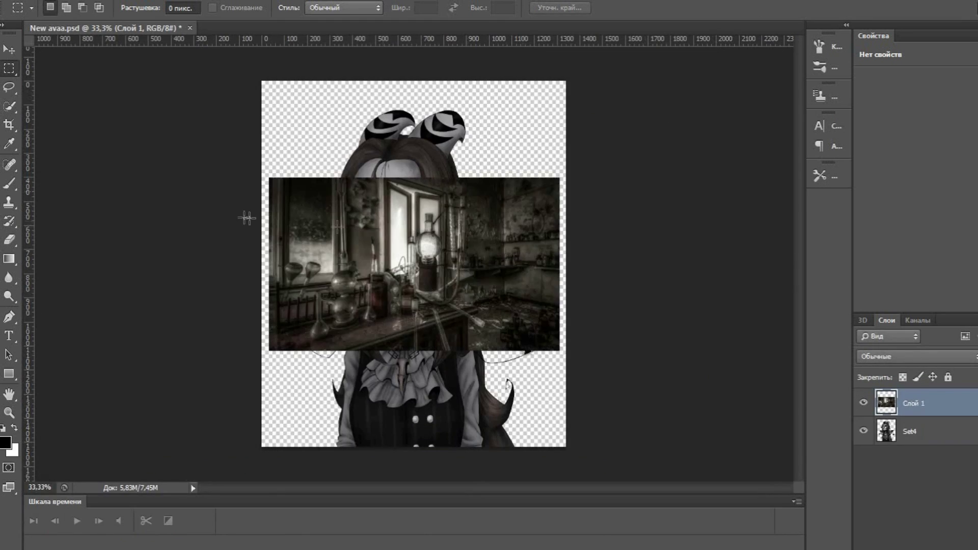
pyautogui.rightClick(359, 251)
pyautogui.rightClick(382, 195)
pyautogui.click(461, 338)
pyautogui.moveTo(269, 178); pyautogui.dragTo(9, 9)
pyautogui.moveTo(387, 261); pyautogui.dragTo(444, 322)
pyautogui.moveTo(625, 422); pyautogui.dragTo(679, 497)
pyautogui.moveTo(511, 359); pyautogui.dragTo(442, 361)
pyautogui.press('Return')
# Place the laboratory photo layer beneath the Set4 character layer and reposition it behind the character.
pyautogui.moveTo(897, 431)
pyautogui.mouseDown()
pyautogui.moveTo(914, 396)
pyautogui.moveTo(915, 440)
pyautogui.mouseUp()
pyautogui.press('v')
pyautogui.moveTo(502, 347); pyautogui.dragTo(464, 333)
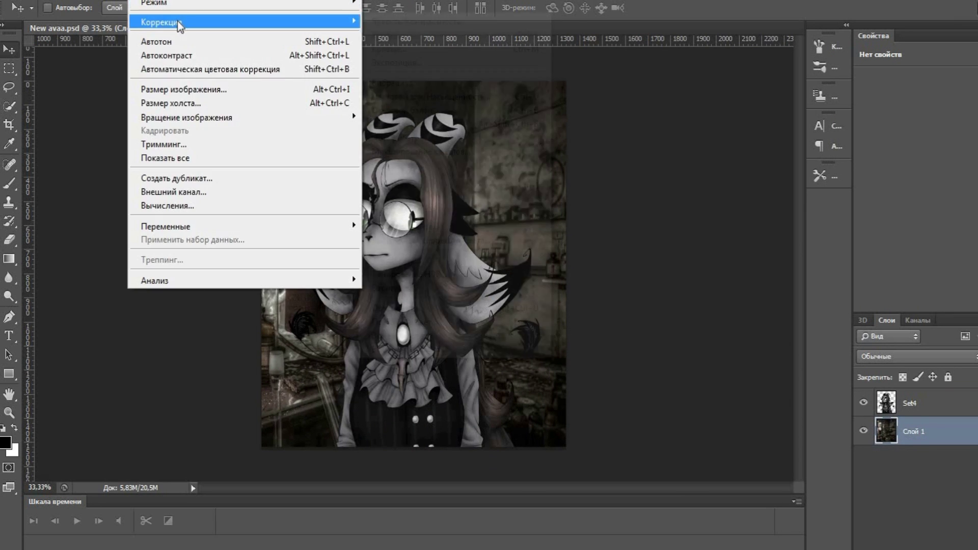
# Darken the laboratory background with Brightness/Contrast, setting brightness to -17 and contrast to about -6.
pyautogui.click(451, 28)
pyautogui.moveTo(491, 186); pyautogui.dragTo(486, 181)
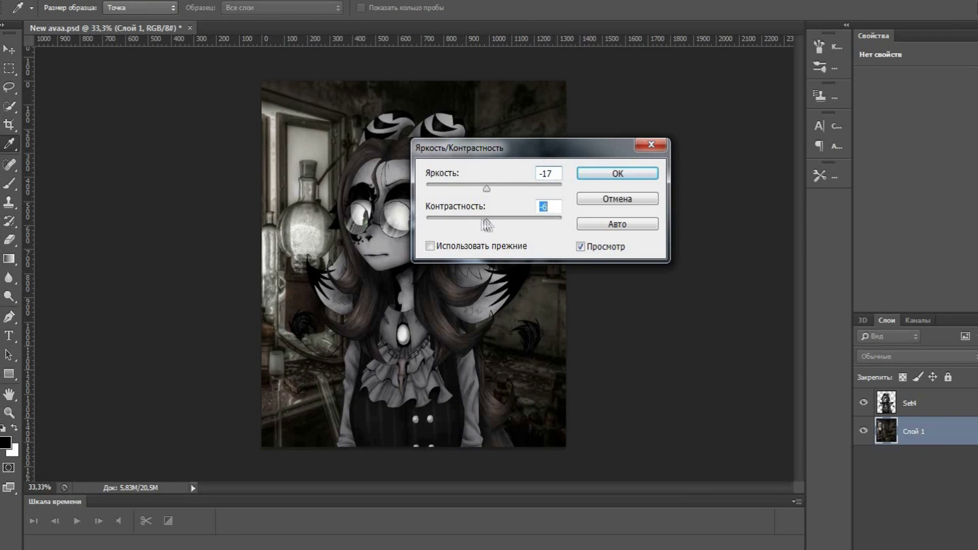
pyautogui.click(637, 172)
# Merge the visible layers and apply the Classical Soft Focus filter from the Color Efex Pro 4 favorites.
pyautogui.click(206, 1)
pyautogui.click(268, 458)
pyautogui.click(320, 1)
pyautogui.moveTo(382, 289)
pyautogui.click(583, 288)
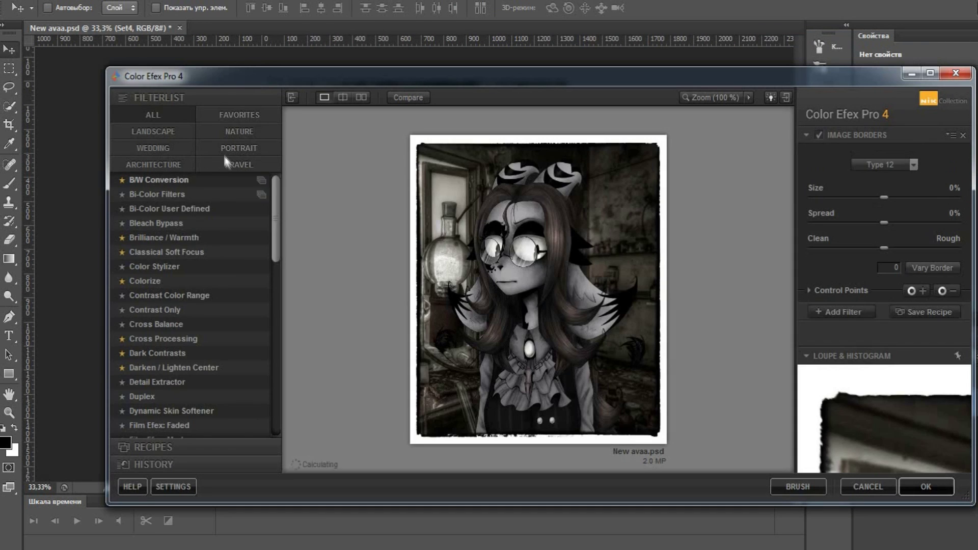
pyautogui.click(224, 115)
pyautogui.click(162, 339)
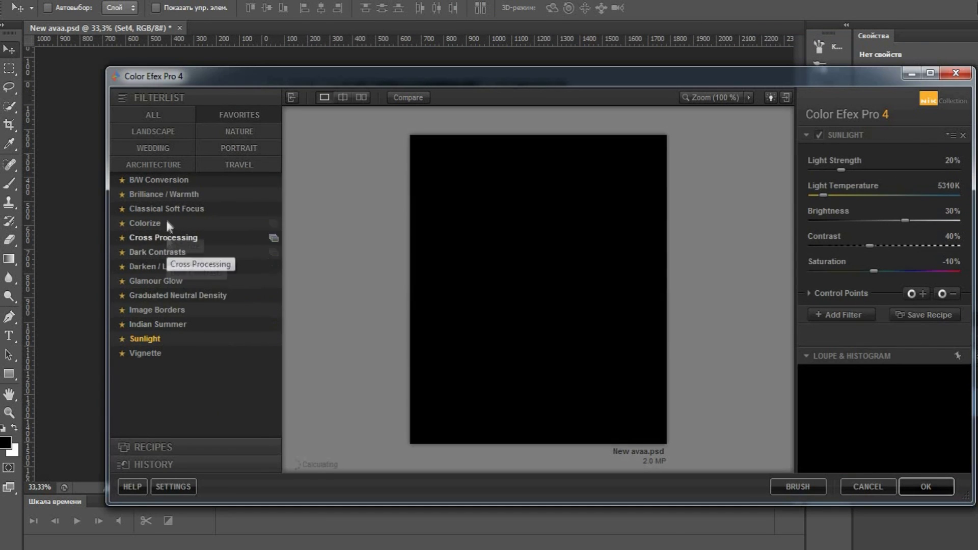
pyautogui.click(164, 179)
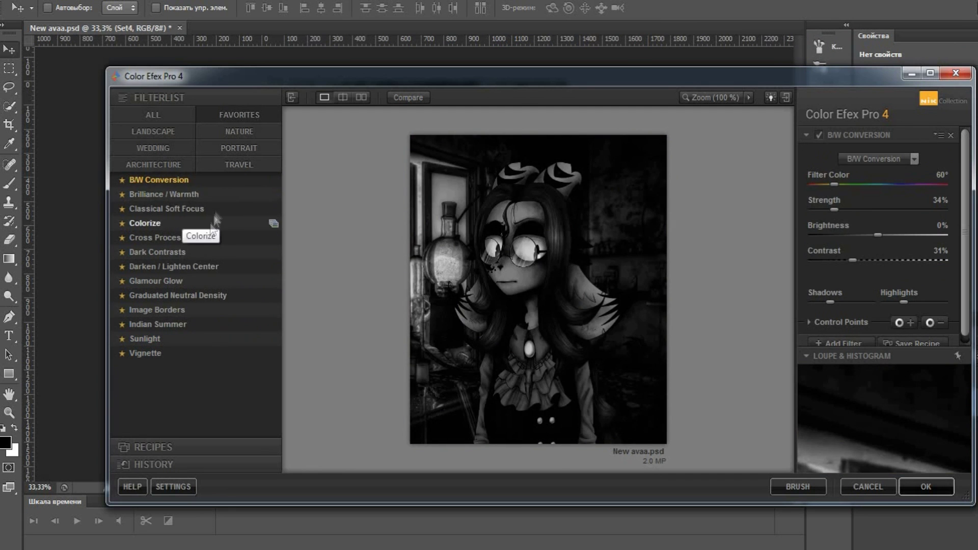
pyautogui.press('Return')
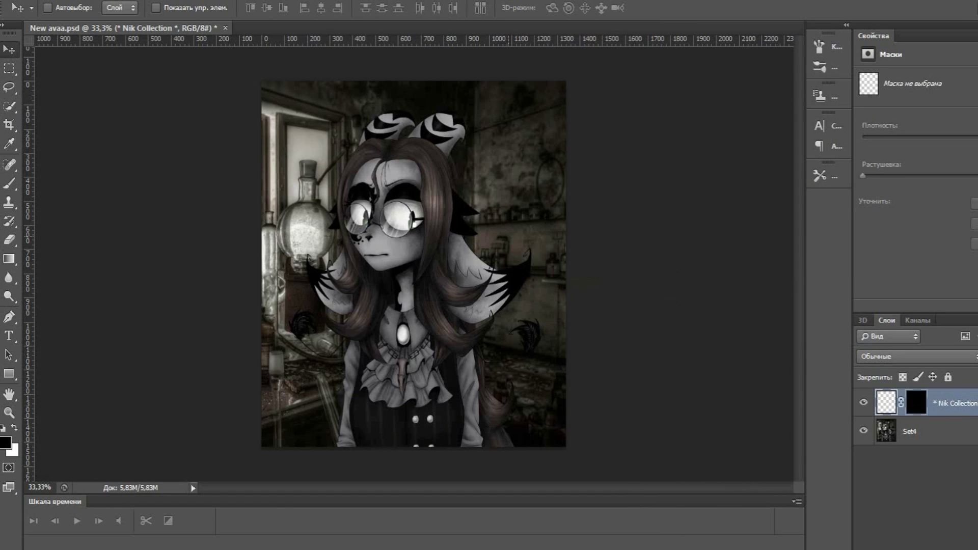
# Merge the visible layers and apply the B/W Conversion filter from Color Efex Pro 4.
pyautogui.click(204, 1)
pyautogui.click(295, 456)
pyautogui.click(320, 1)
pyautogui.moveTo(400, 289)
pyautogui.click(550, 286)
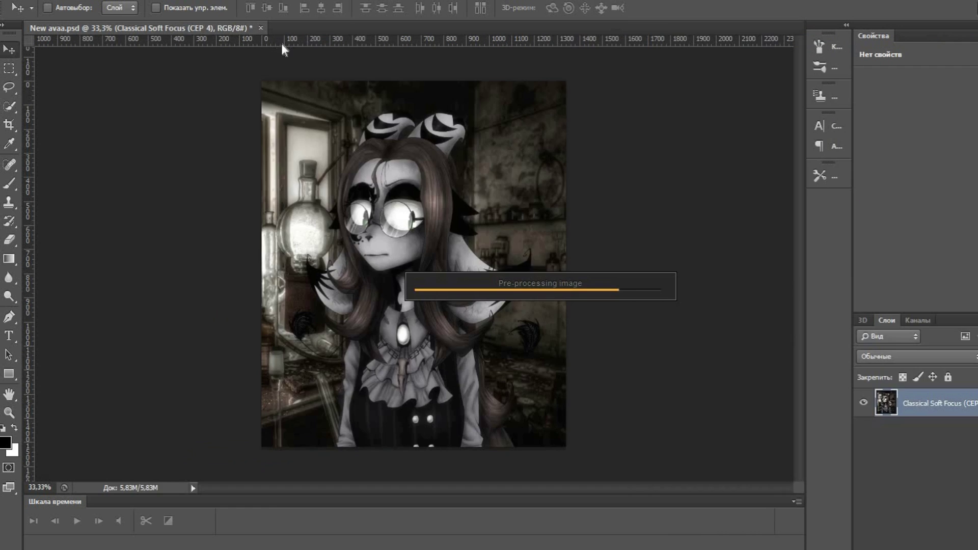
pyautogui.press('Return')
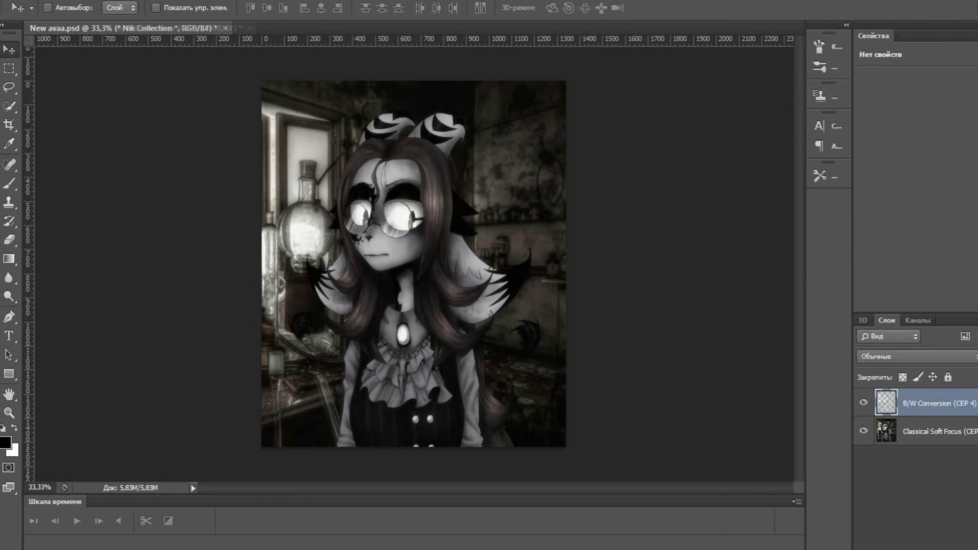
# Merge the B/W Conversion layer down and apply the Brilliance / Warmth filter from Color Efex Pro 4.
pyautogui.click(320, 1)
pyautogui.moveTo(204, 1)
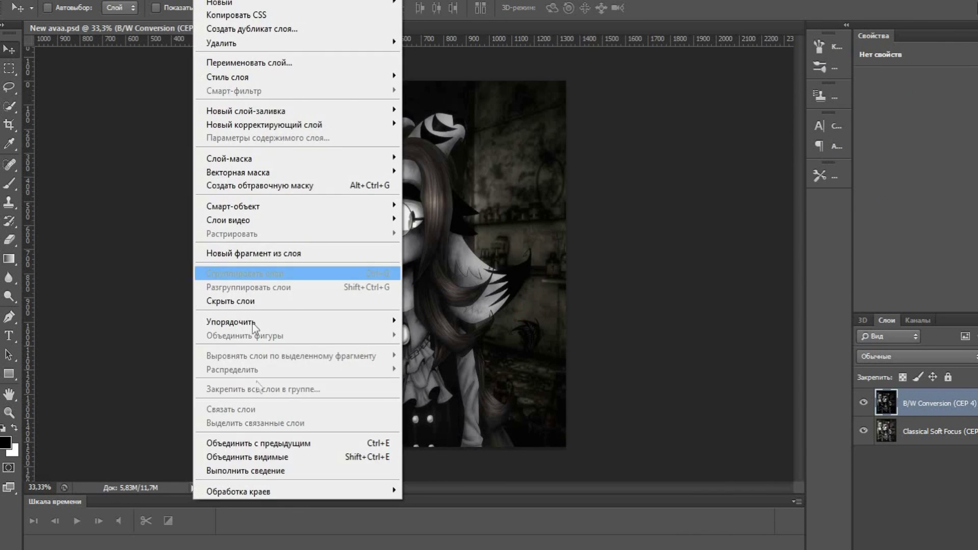
pyautogui.click(296, 446)
pyautogui.click(320, 1)
pyautogui.moveTo(400, 287)
pyautogui.click(550, 287)
pyautogui.hotkey('ctrl', 'f')
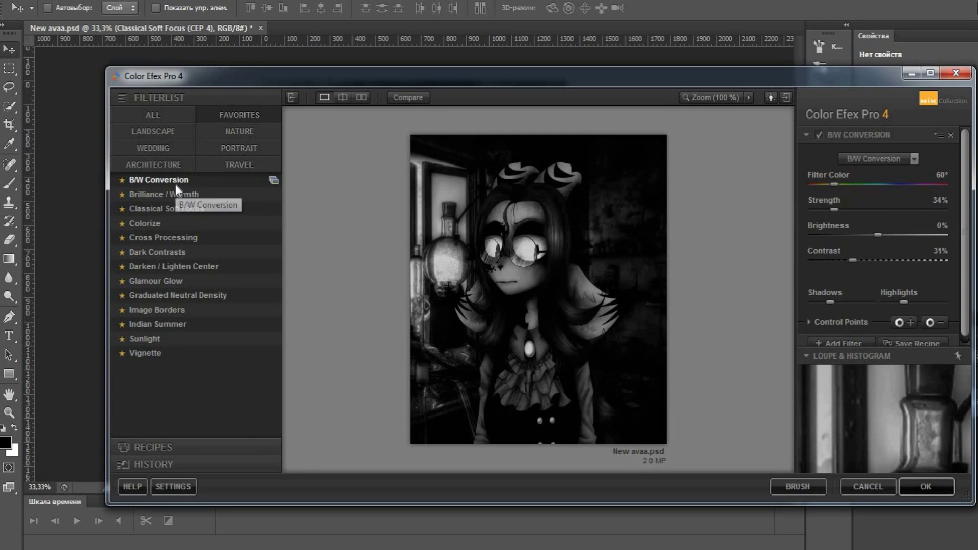
pyautogui.click(168, 195)
pyautogui.click(185, 208)
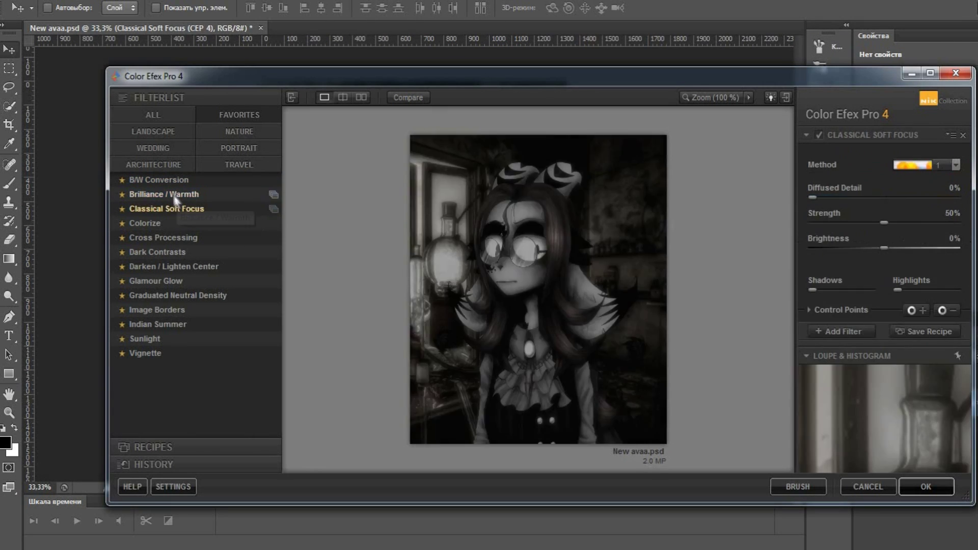
pyautogui.click(168, 194)
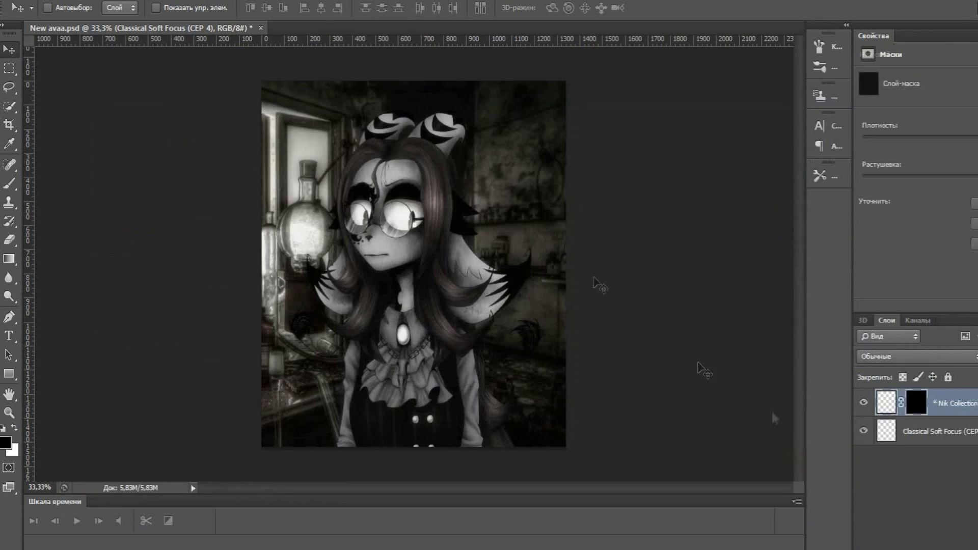
pyautogui.hotkey('ctrl', 'f')
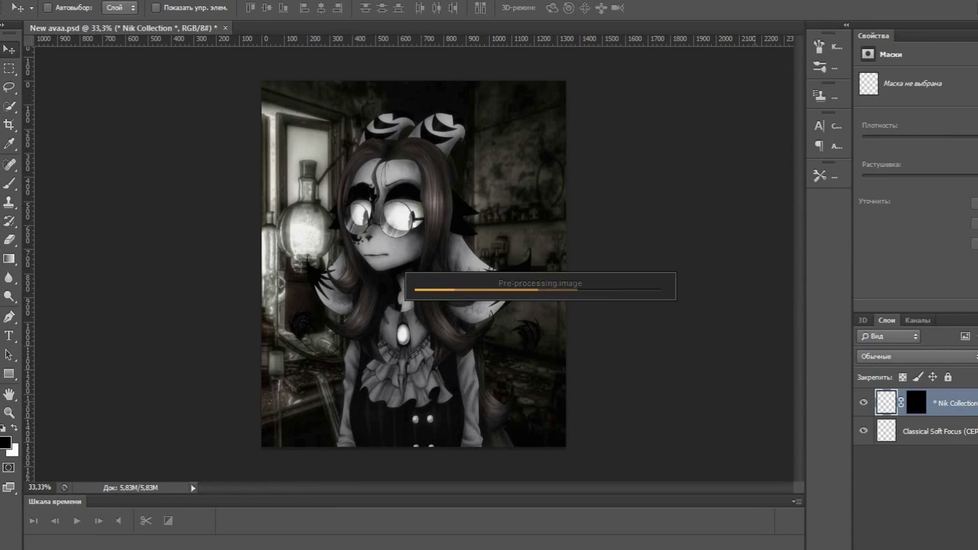
# Merge the filtered layer down and choose the Image Borders filter in Color Efex Pro 4.
pyautogui.click(203, 1)
pyautogui.click(295, 444)
pyautogui.click(322, 1)
pyautogui.moveTo(352, 289)
pyautogui.click(564, 288)
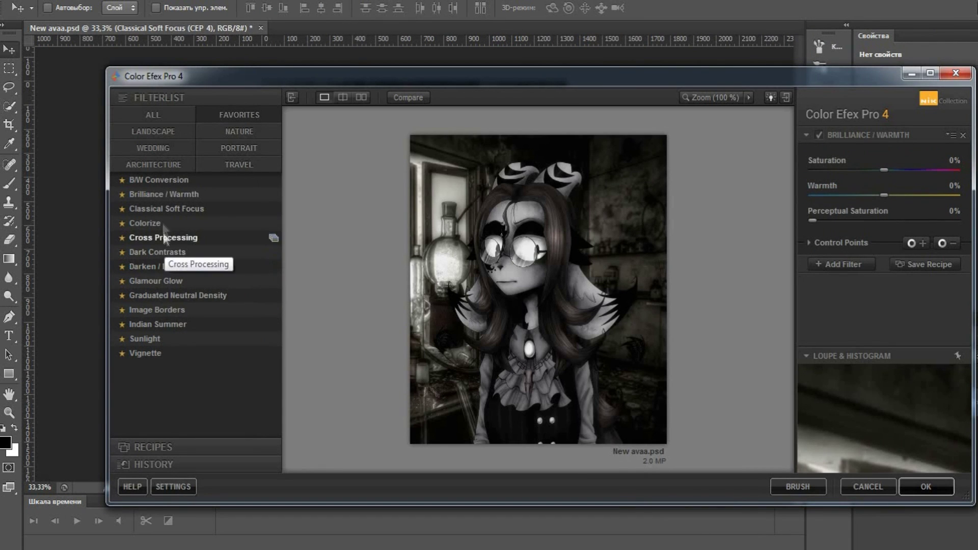
pyautogui.click(158, 310)
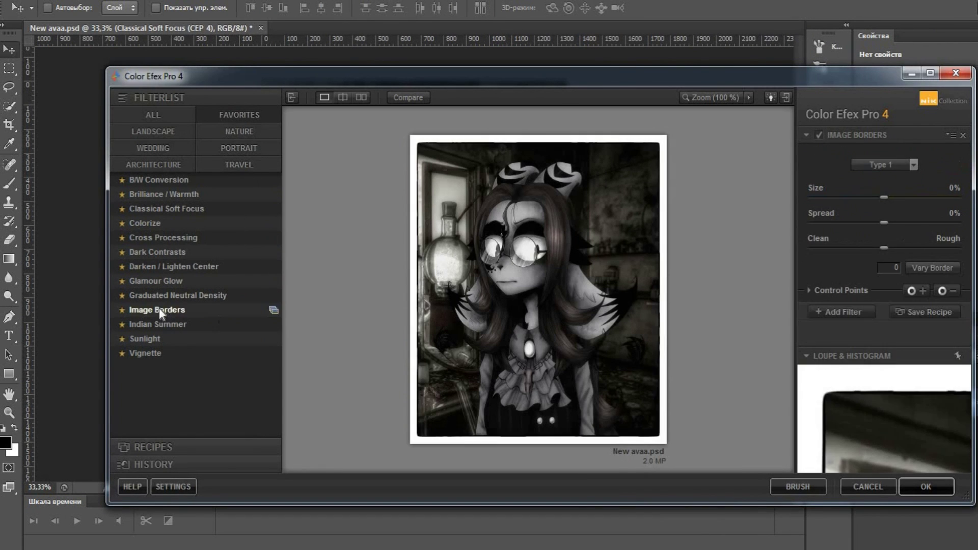
# Apply a Type 12 border with 33% spread and adjusted size and roughness, and merge the visible layers.
pyautogui.click(884, 164)
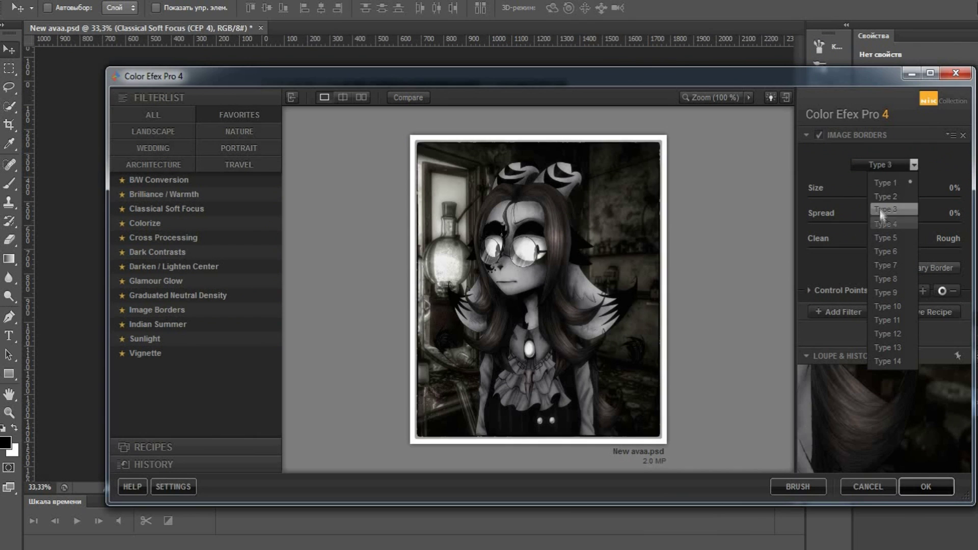
pyautogui.click(906, 334)
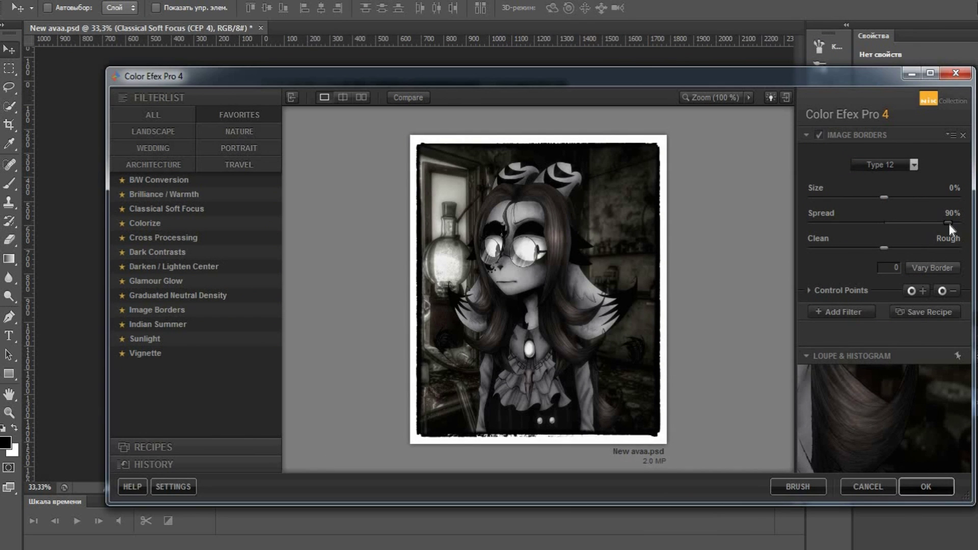
pyautogui.moveTo(884, 223); pyautogui.dragTo(879, 199)
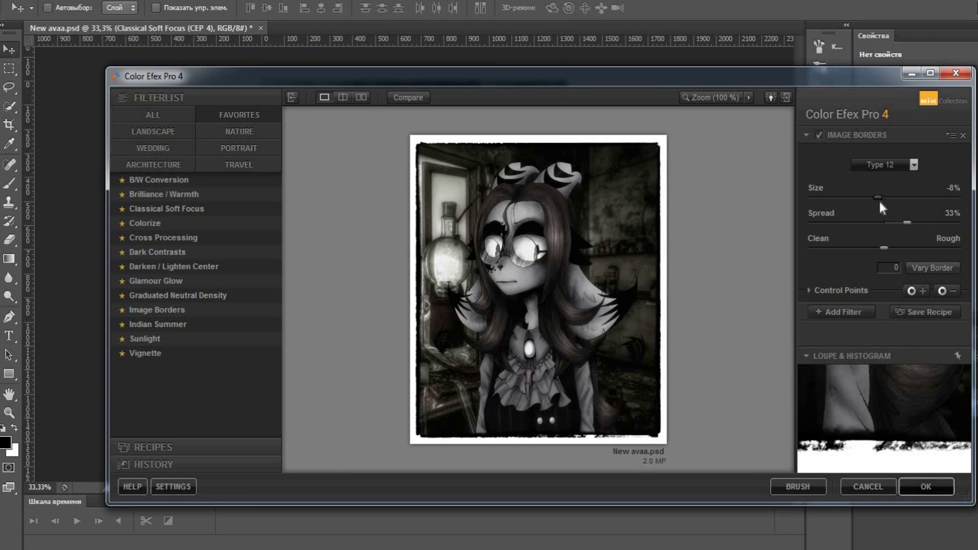
pyautogui.moveTo(885, 248); pyautogui.dragTo(914, 247)
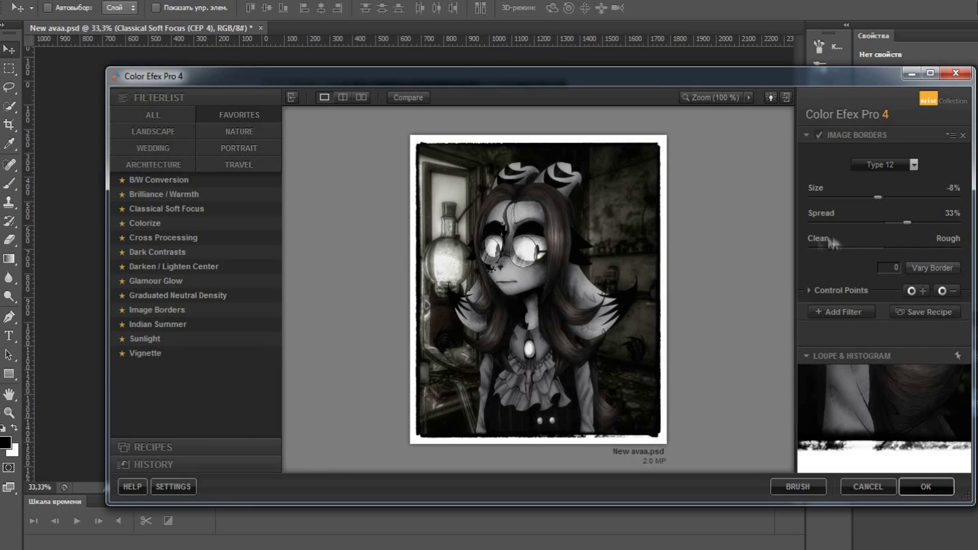
pyautogui.moveTo(878, 197); pyautogui.dragTo(861, 197)
pyautogui.click(925, 486)
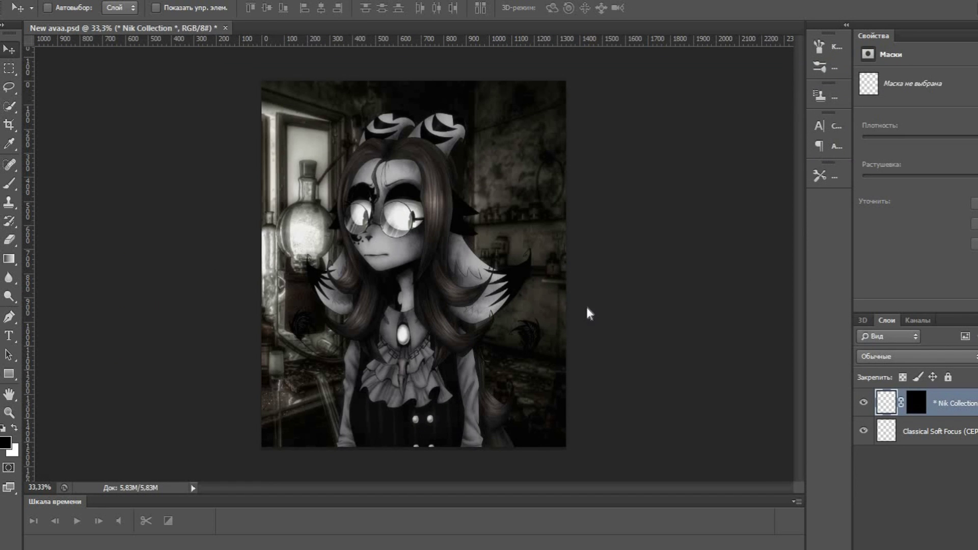
pyautogui.click(212, 0)
pyautogui.click(296, 456)
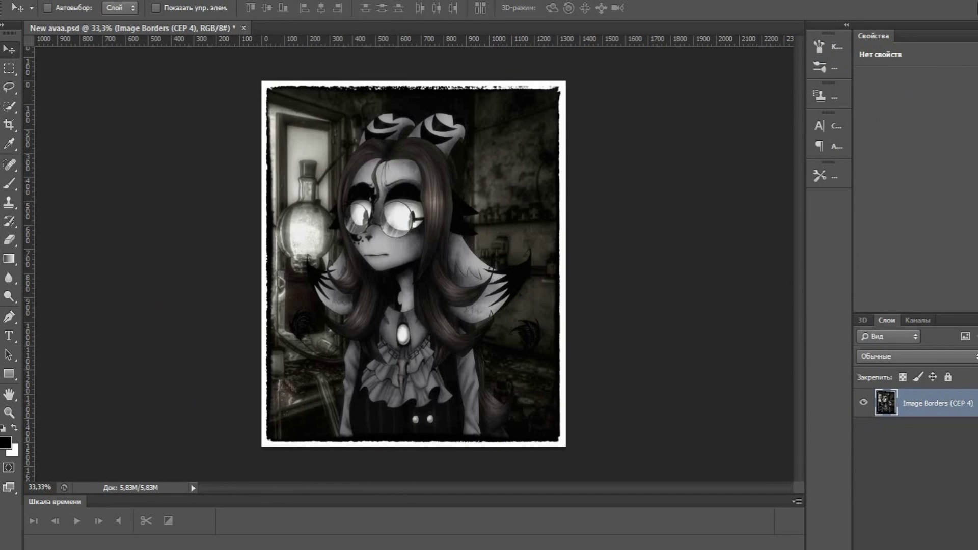
# Select the white border around the picture with Color Range.
pyautogui.click(275, 0)
pyautogui.click(300, 113)
pyautogui.click(268, 83)
pyautogui.press('Return')
# Erase the selected white border along the picture's left edge with the size 24 Eraser.
pyautogui.click(10, 413)
pyautogui.click(247, 438)
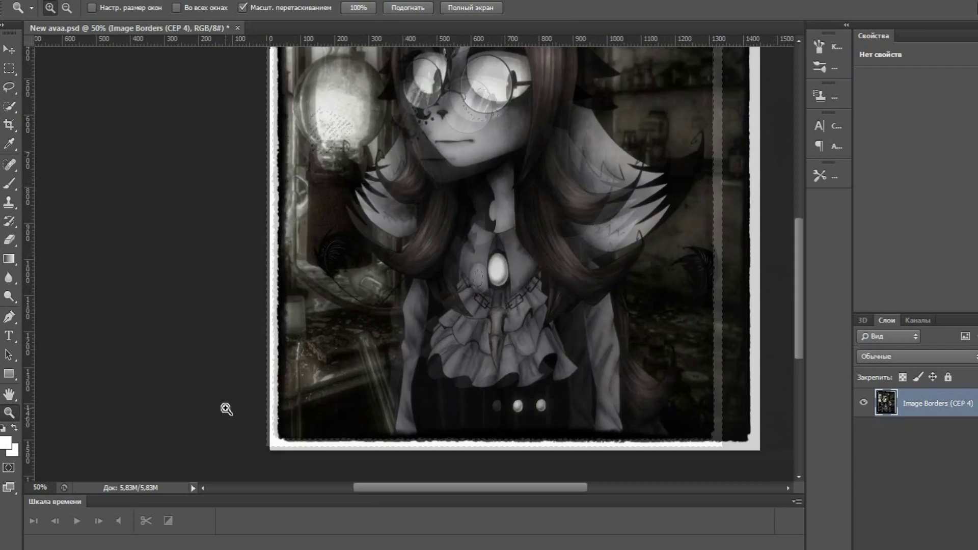
pyautogui.click(227, 413)
pyautogui.click(227, 414)
pyautogui.click(10, 240)
pyautogui.moveTo(317, 425)
pyautogui.mouseDown()
pyautogui.moveTo(319, 118)
pyautogui.moveTo(338, 428)
pyautogui.mouseUp()
pyautogui.moveTo(798, 348); pyautogui.dragTo(800, 292)
pyautogui.moveTo(321, 367)
pyautogui.mouseDown()
pyautogui.moveTo(315, 61)
pyautogui.moveTo(320, 303)
pyautogui.mouseUp()
pyautogui.scroll(3, 734, 253)
pyautogui.scroll(8, 780, 240)
pyautogui.scroll(3, 338, 79)
# Erase the selected white border along the picture's top and right edges.
pyautogui.moveTo(319, 178)
pyautogui.mouseDown()
pyautogui.moveTo(412, 102)
pyautogui.moveTo(667, 106)
pyautogui.mouseUp()
pyautogui.moveTo(416, 488); pyautogui.dragTo(474, 484)
pyautogui.moveTo(423, 107); pyautogui.dragTo(786, 119)
pyautogui.moveTo(487, 140)
pyautogui.mouseDown()
pyautogui.moveTo(596, 129)
pyautogui.moveTo(696, 161)
pyautogui.moveTo(687, 96)
pyautogui.mouseUp()
pyautogui.moveTo(796, 212); pyautogui.dragTo(796, 226)
pyautogui.scroll(-4, 798, 216)
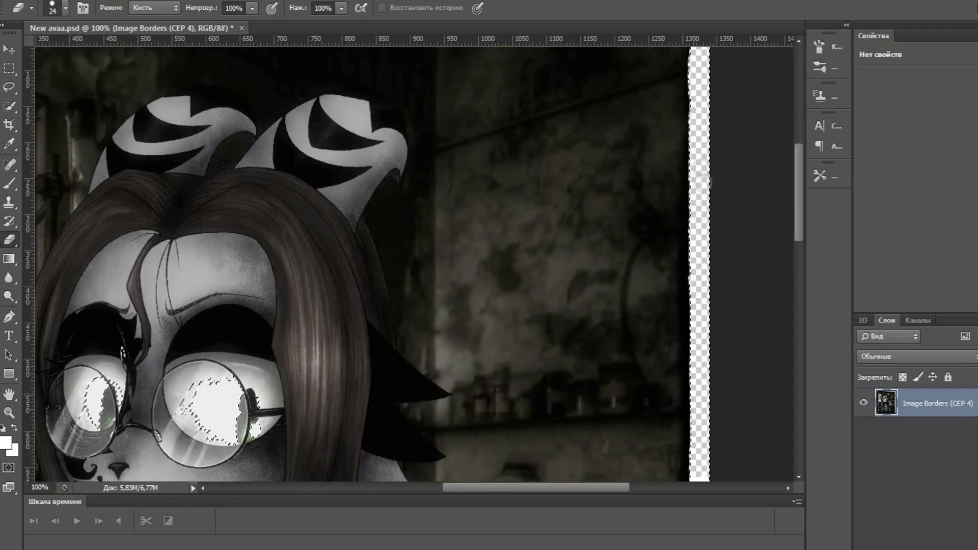
pyautogui.scroll(-8, 704, 383)
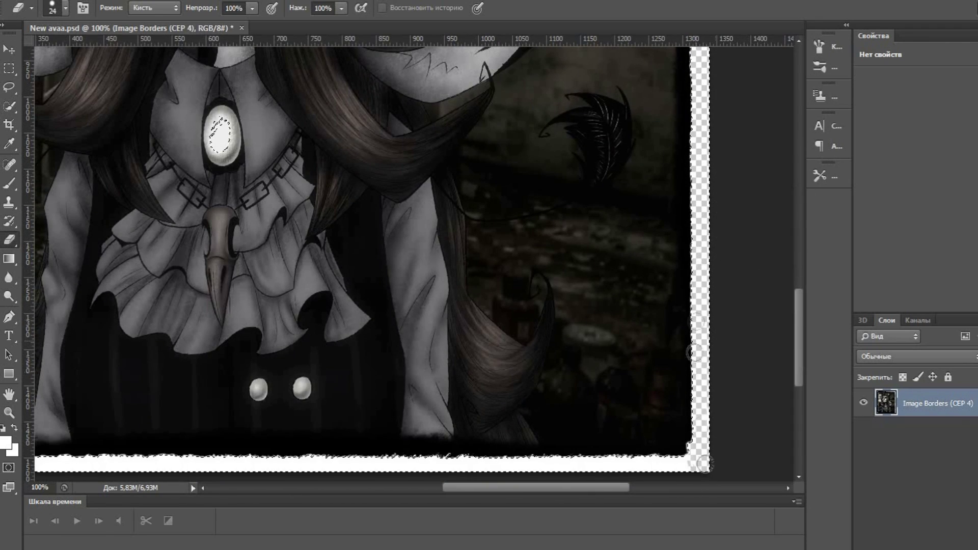
# Erase the selected white border along the picture's bottom edge, from the right corner to the left corner.
pyautogui.moveTo(706, 461); pyautogui.dragTo(304, 455)
pyautogui.moveTo(452, 487); pyautogui.dragTo(403, 487)
pyautogui.moveTo(470, 451); pyautogui.dragTo(219, 472)
pyautogui.moveTo(428, 487); pyautogui.dragTo(394, 488)
pyautogui.moveTo(394, 449)
pyautogui.mouseDown()
pyautogui.moveTo(236, 478)
pyautogui.moveTo(181, 439)
pyautogui.mouseUp()
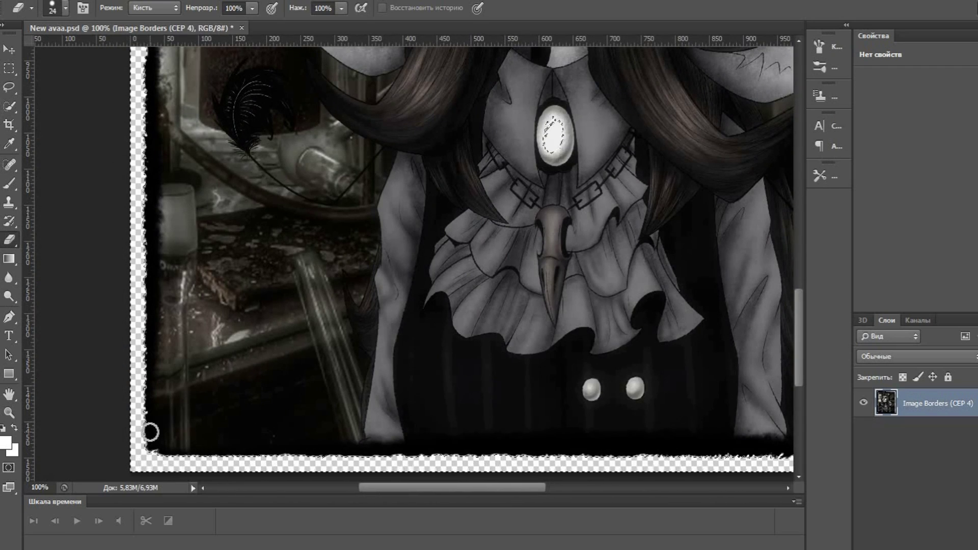
pyautogui.scroll(-1, 151, 433)
# Bring the whole picture into view and clear the border selection.
pyautogui.press('z')
pyautogui.rightClick(331, 333)
pyautogui.click(375, 410)
pyautogui.hotkey('ctrl', '-')
pyautogui.scroll(3, 484, 310)
pyautogui.rightClick(542, 242)
pyautogui.click(576, 321)
pyautogui.click(270, 1)
pyautogui.click(285, 15)
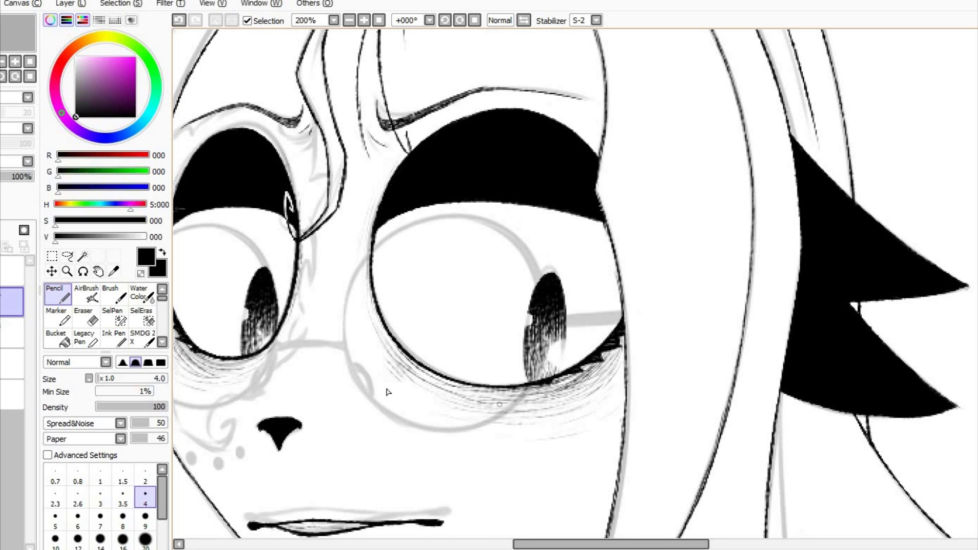
# In PaintTool SAI, try to ink the right glasses lens as a freehand circle over the sketch with the size 4 Pencil, undoing each attempt.
pyautogui.moveTo(358, 240)
pyautogui.mouseDown()
pyautogui.moveTo(510, 423)
pyautogui.moveTo(369, 326)
pyautogui.mouseUp()
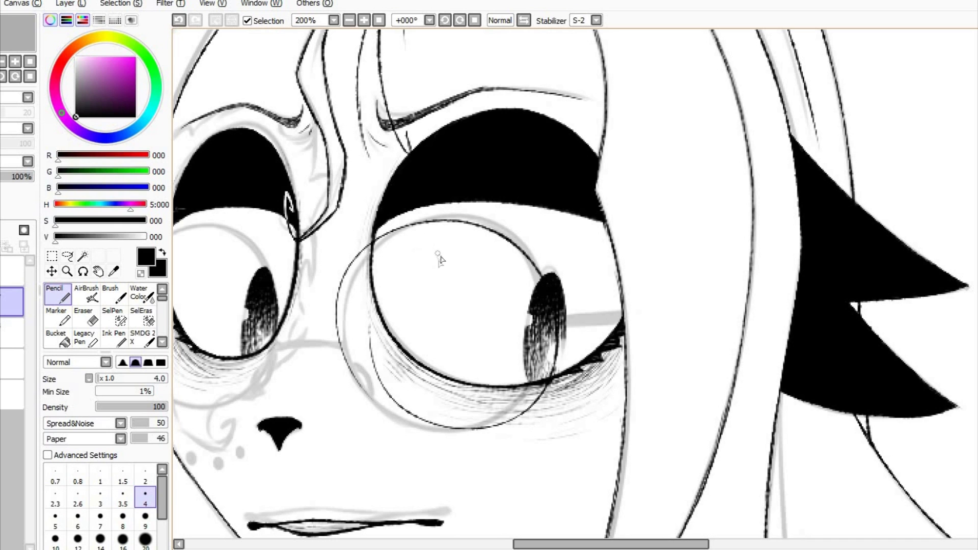
pyautogui.hotkey('ctrl', 'z')
pyautogui.moveTo(387, 421)
pyautogui.mouseDown()
pyautogui.moveTo(458, 237)
pyautogui.moveTo(341, 352)
pyautogui.mouseUp()
pyautogui.hotkey('ctrl', 'z')
pyautogui.hotkey('ctrl', 'z')
pyautogui.moveTo(338, 300)
pyautogui.mouseDown()
pyautogui.moveTo(532, 305)
pyautogui.moveTo(359, 313)
pyautogui.mouseUp()
pyautogui.hotkey('ctrl', 'z')
pyautogui.moveTo(360, 399)
pyautogui.mouseDown()
pyautogui.moveTo(527, 240)
pyautogui.moveTo(356, 352)
pyautogui.mouseUp()
pyautogui.hotkey('ctrl', 'z')
pyautogui.moveTo(377, 407)
pyautogui.mouseDown()
pyautogui.moveTo(509, 225)
pyautogui.moveTo(384, 423)
pyautogui.mouseUp()
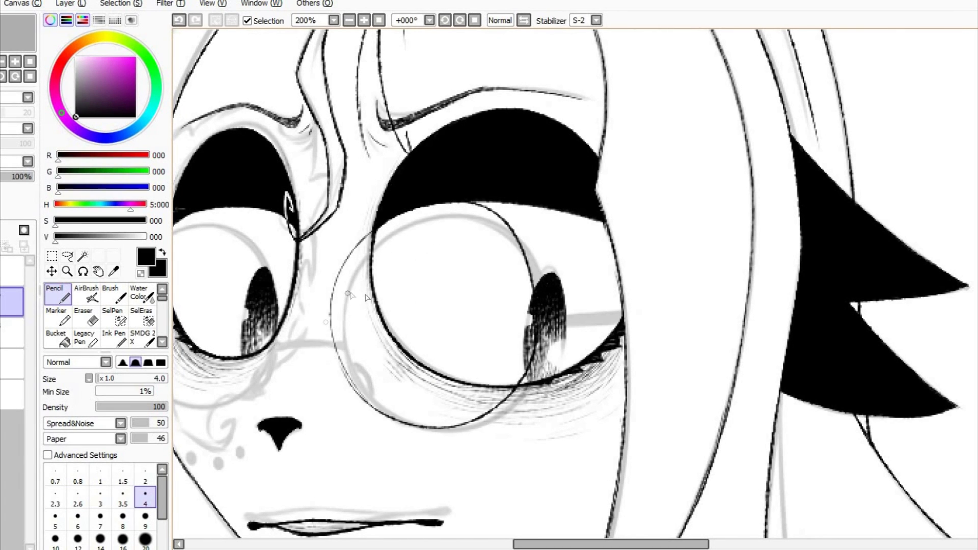
pyautogui.hotkey('ctrl', 'z')
pyautogui.moveTo(367, 248)
pyautogui.mouseDown()
pyautogui.moveTo(459, 421)
pyautogui.moveTo(352, 291)
pyautogui.mouseUp()
pyautogui.hotkey('ctrl', 'z')
pyautogui.moveTo(356, 387)
pyautogui.mouseDown()
pyautogui.moveTo(524, 218)
pyautogui.moveTo(392, 412)
pyautogui.moveTo(367, 305)
pyautogui.mouseUp()
pyautogui.hotkey('ctrl', 'z')
pyautogui.moveTo(344, 352)
pyautogui.mouseDown()
pyautogui.moveTo(418, 216)
pyautogui.moveTo(375, 401)
pyautogui.mouseUp()
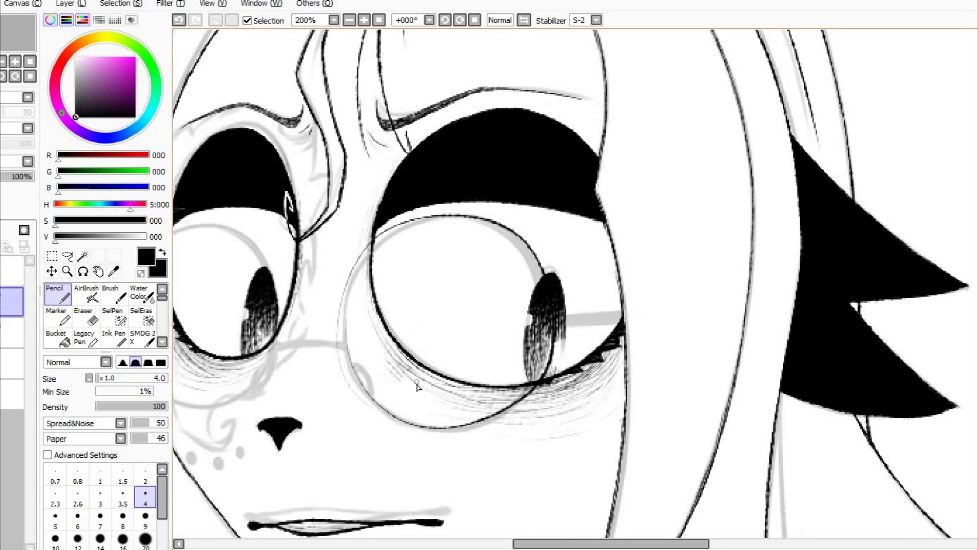
pyautogui.hotkey('ctrl', 'z')
pyautogui.moveTo(358, 382)
pyautogui.mouseDown()
pyautogui.moveTo(527, 321)
pyautogui.moveTo(347, 325)
pyautogui.mouseUp()
pyautogui.hotkey('ctrl', 'z')
pyautogui.moveTo(350, 289)
pyautogui.mouseDown()
pyautogui.moveTo(529, 410)
pyautogui.moveTo(370, 282)
pyautogui.moveTo(395, 244)
pyautogui.moveTo(343, 368)
pyautogui.moveTo(426, 210)
pyautogui.moveTo(549, 315)
pyautogui.moveTo(390, 421)
pyautogui.moveTo(326, 329)
pyautogui.mouseUp()
pyautogui.hotkey('ctrl', 'z')
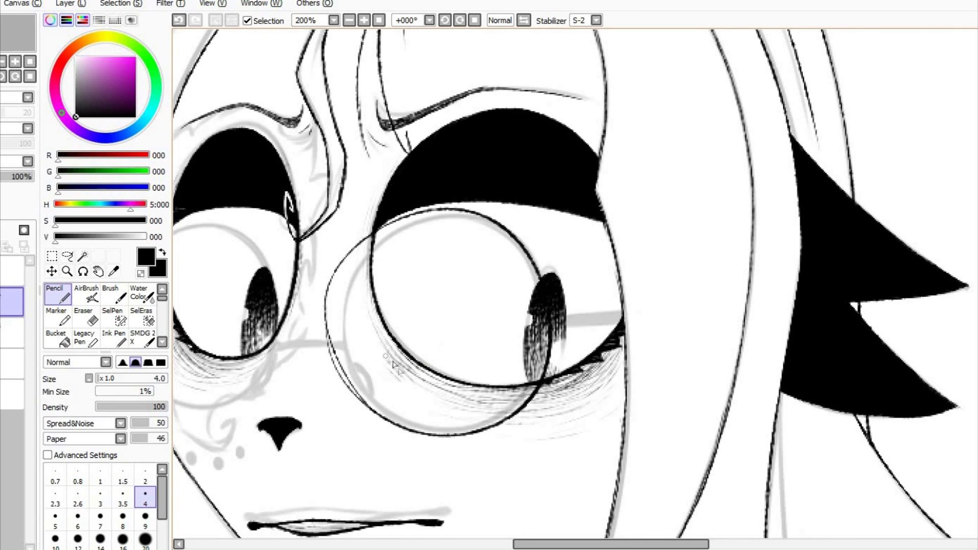
pyautogui.hotkey('ctrl', 'z')
pyautogui.moveTo(397, 416)
pyautogui.mouseDown()
pyautogui.moveTo(540, 277)
pyautogui.moveTo(357, 365)
pyautogui.mouseUp()
pyautogui.hotkey('ctrl', 'z')
pyautogui.moveTo(385, 415); pyautogui.dragTo(488, 431)
pyautogui.moveTo(488, 431); pyautogui.dragTo(339, 306)
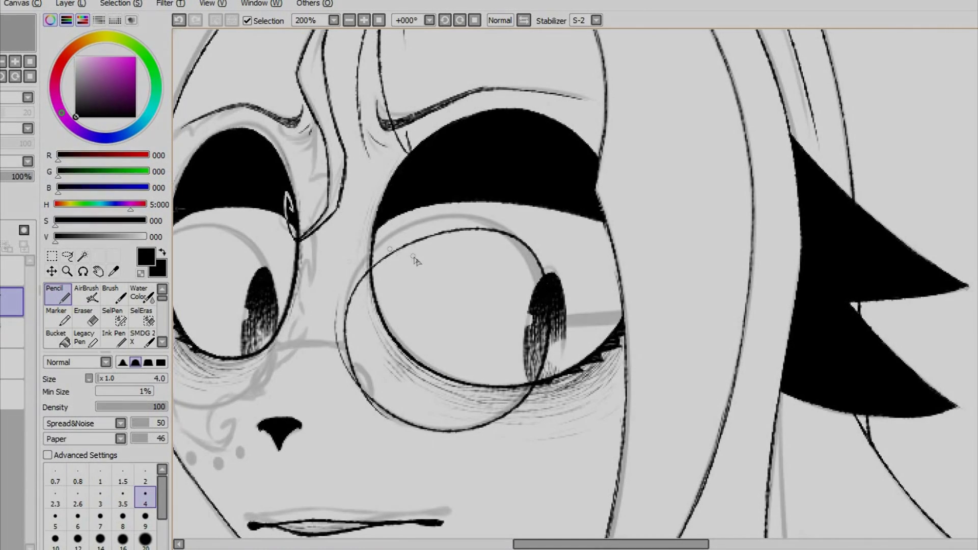
pyautogui.hotkey('ctrl', 'z')
pyautogui.moveTo(374, 252)
pyautogui.mouseDown()
pyautogui.moveTo(502, 237)
pyautogui.moveTo(367, 259)
pyautogui.mouseUp()
pyautogui.hotkey('ctrl', 'z')
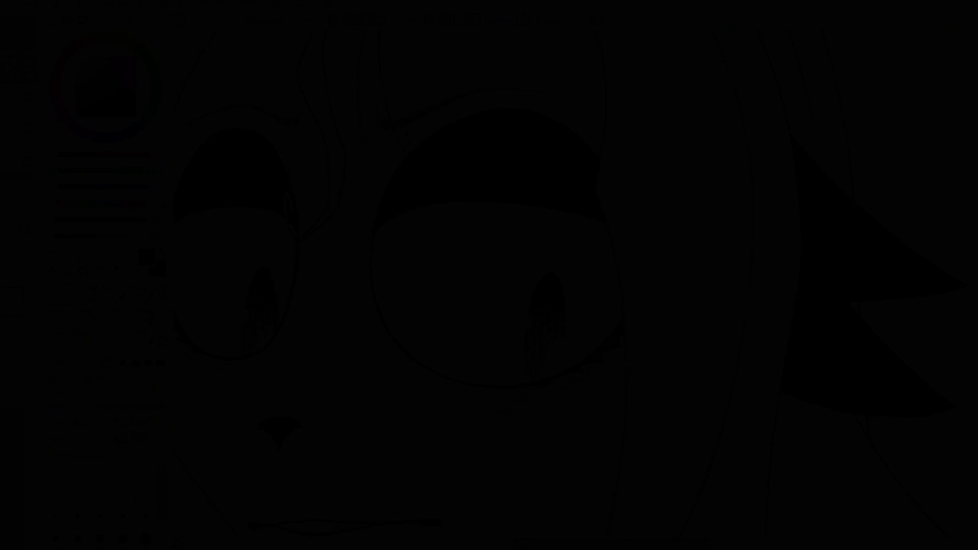